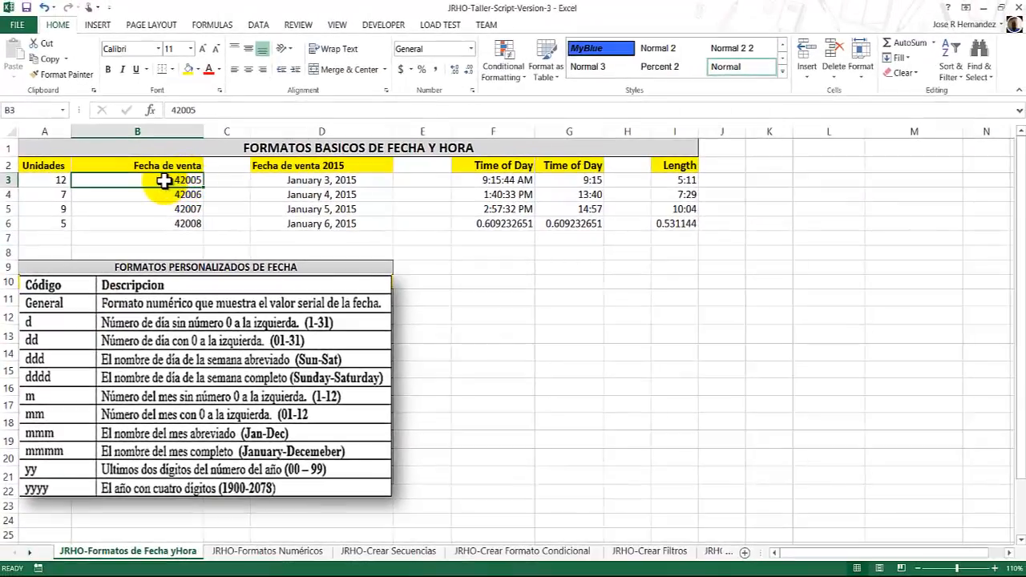
# Apply the custom date format dddd-mmmm-yyyy to the Fecha de venta values in B3:B6.
pyautogui.moveTo(164, 185); pyautogui.dragTo(162, 222)
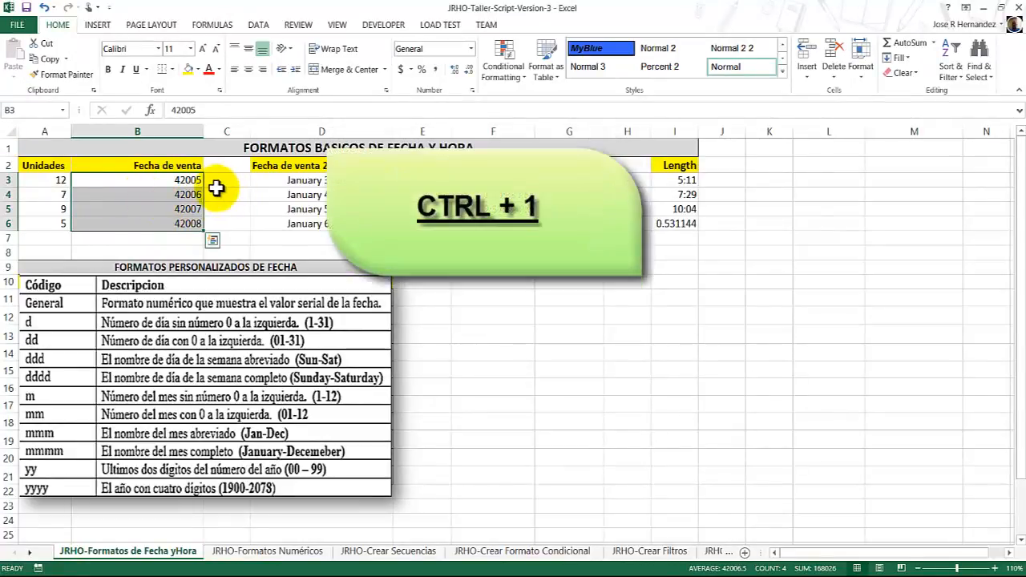
pyautogui.hotkey('ctrl', '1')
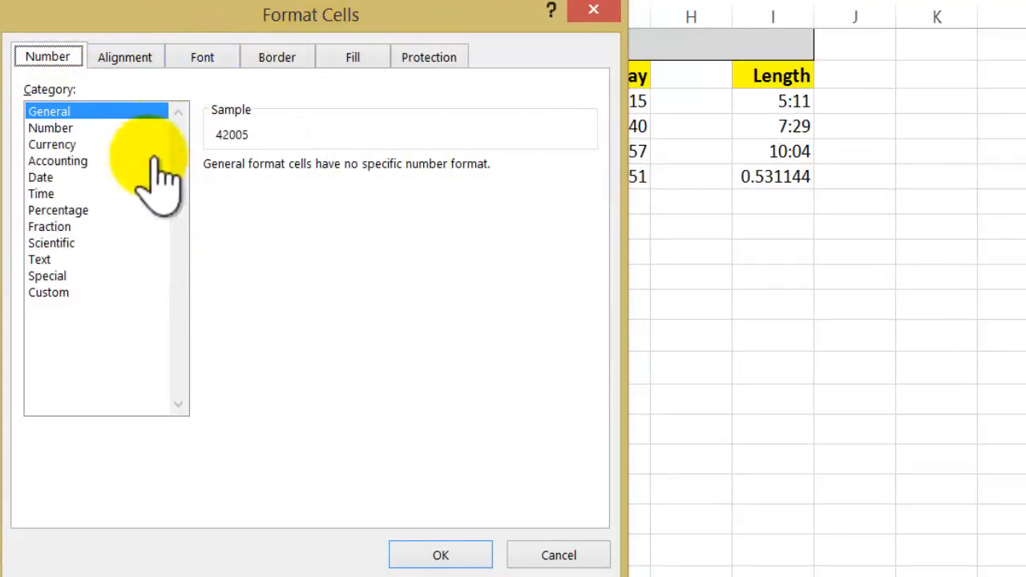
pyautogui.click(62, 294)
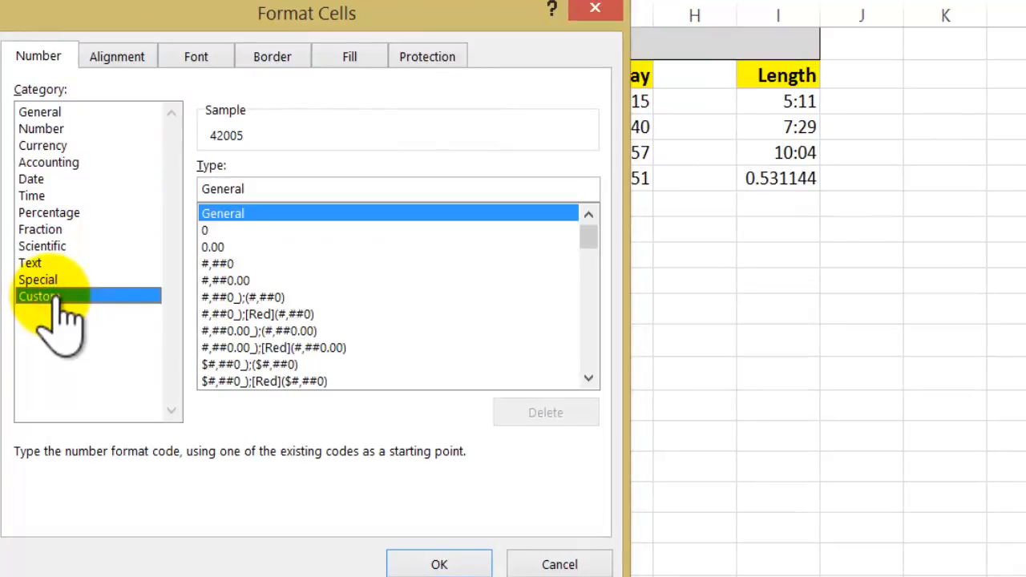
pyautogui.click(253, 186)
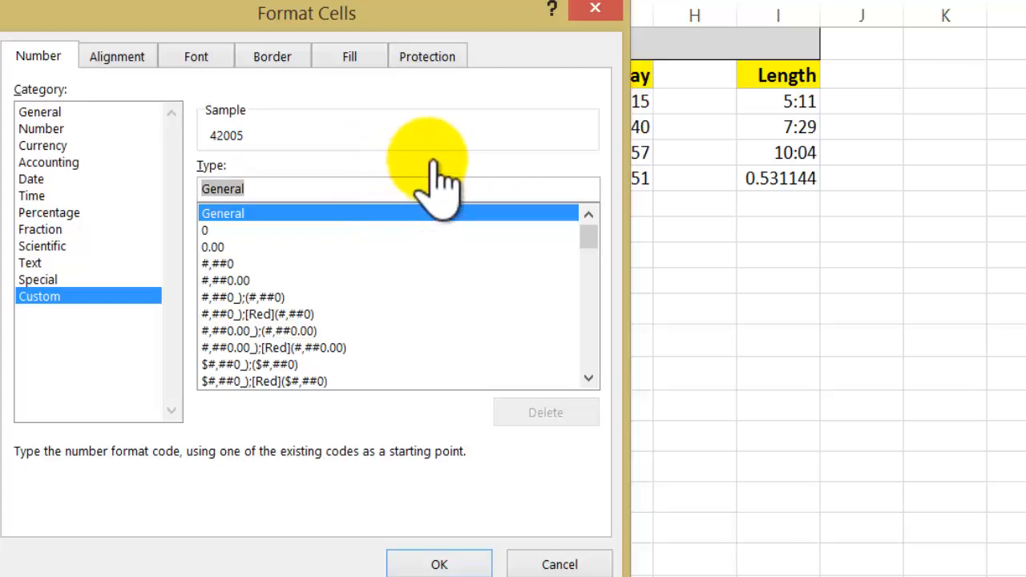
pyautogui.write('dd')
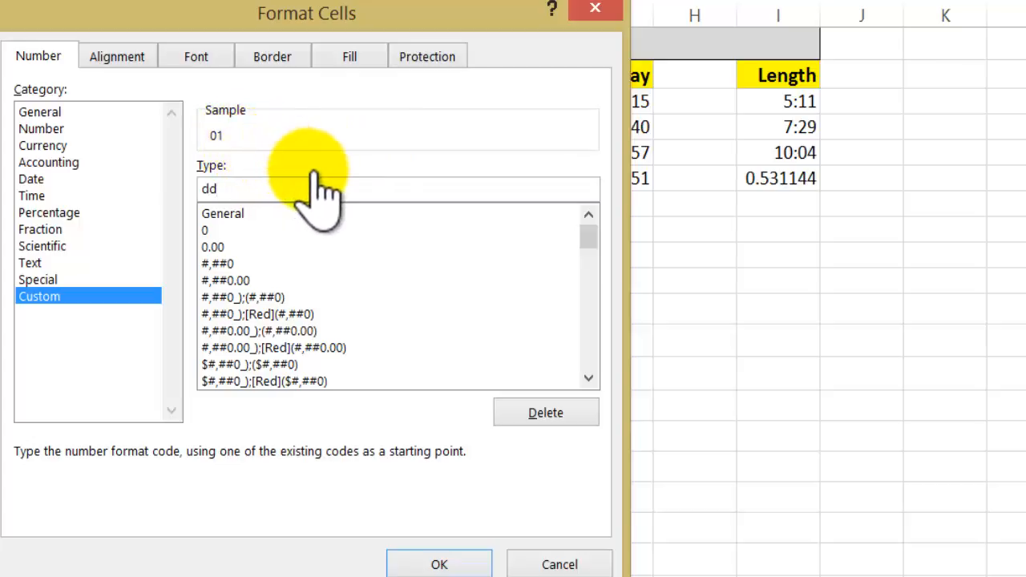
pyautogui.write('dd')
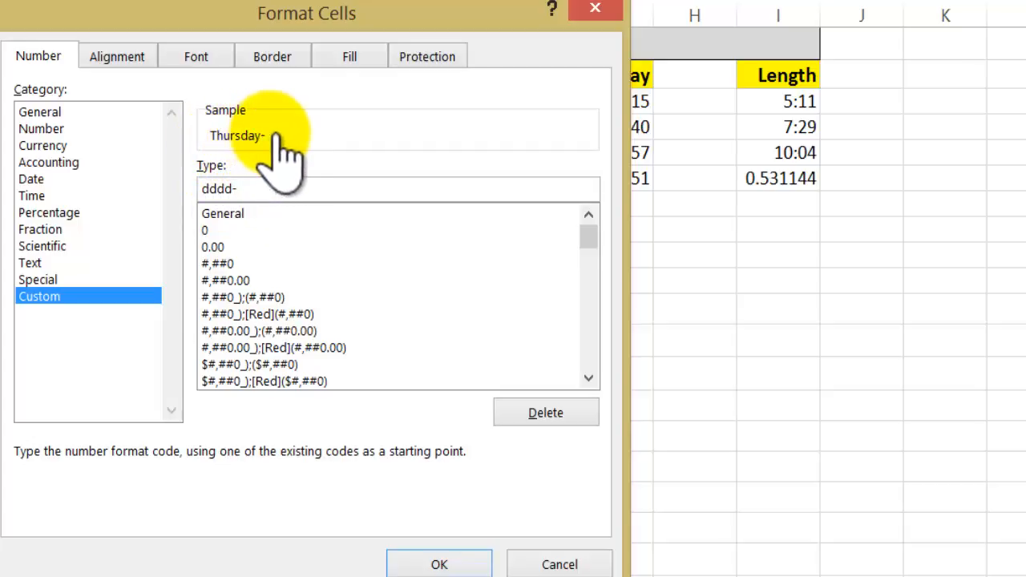
pyautogui.write('mmm')
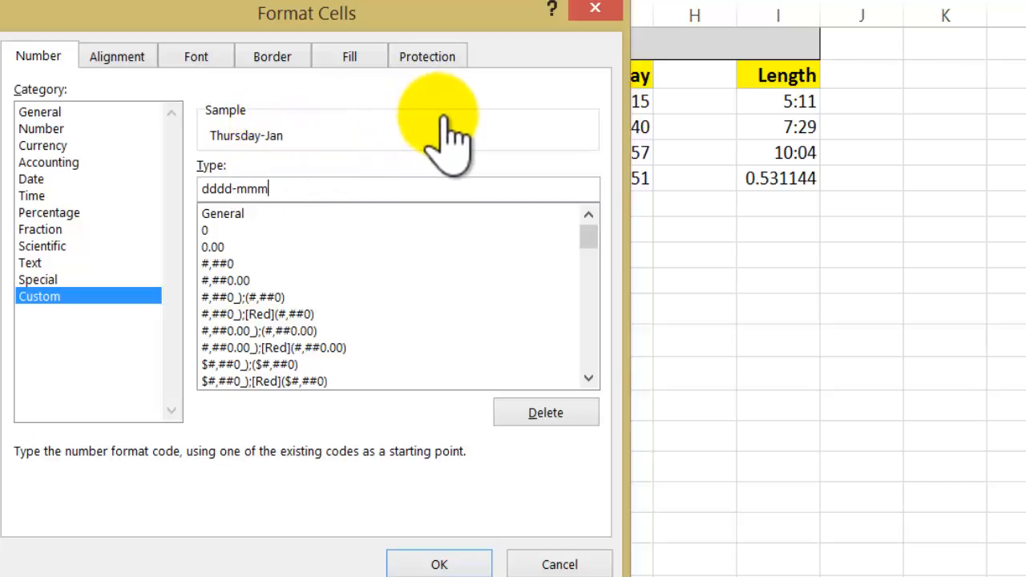
pyautogui.write('m')
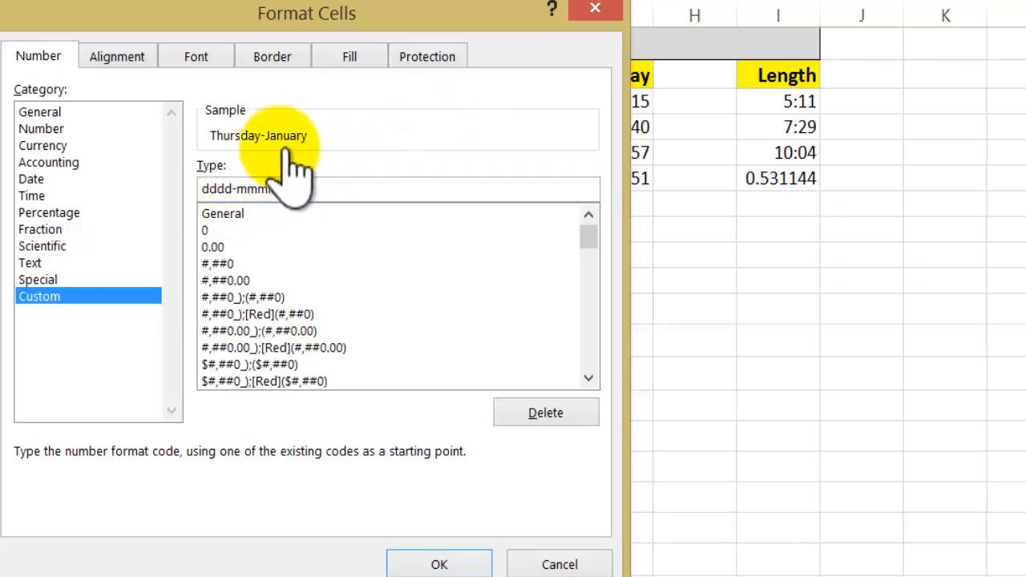
pyautogui.write('-yyyy')
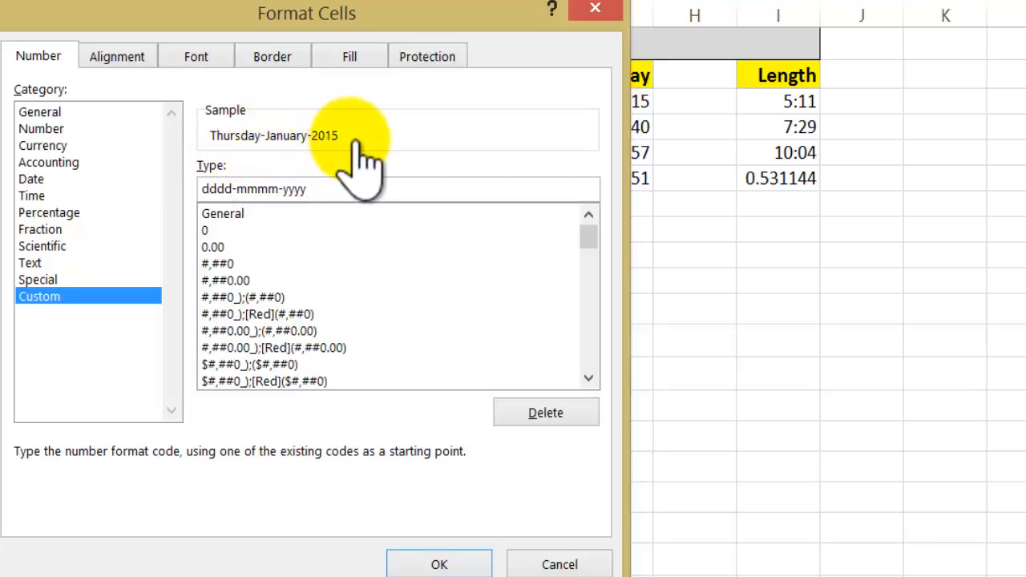
pyautogui.click(462, 564)
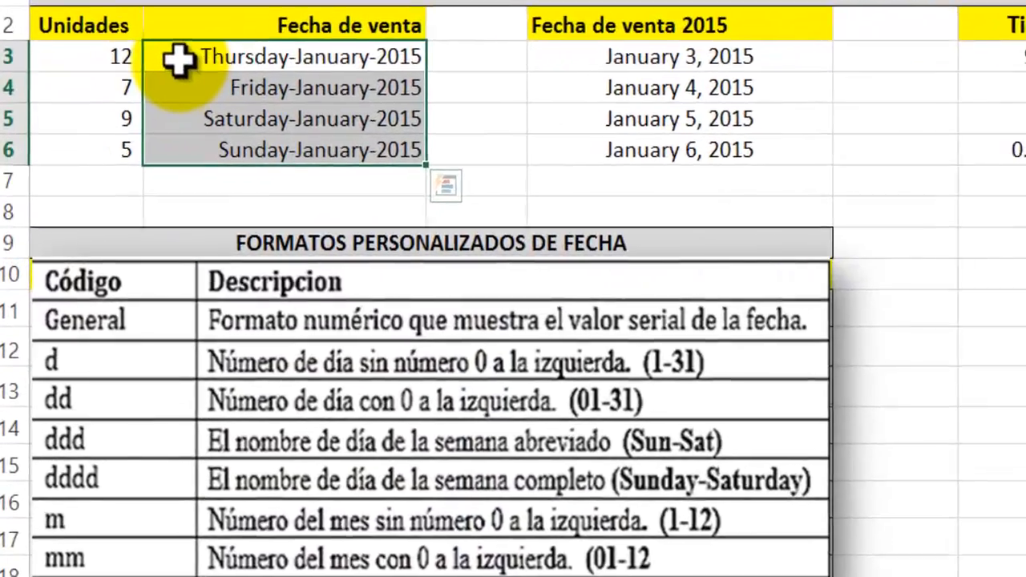
pyautogui.moveTo(178, 60); pyautogui.dragTo(183, 149)
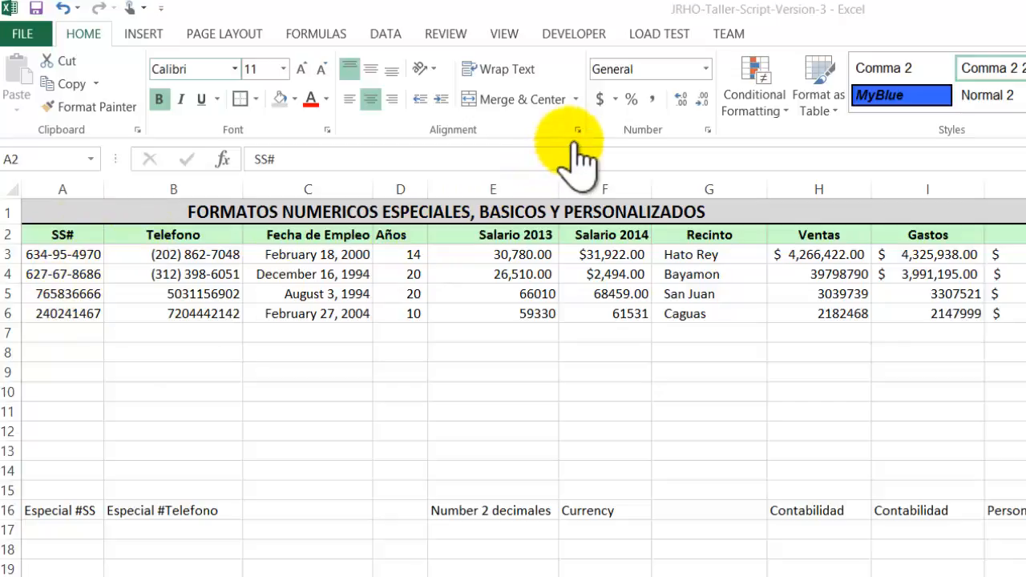
pyautogui.click(708, 129)
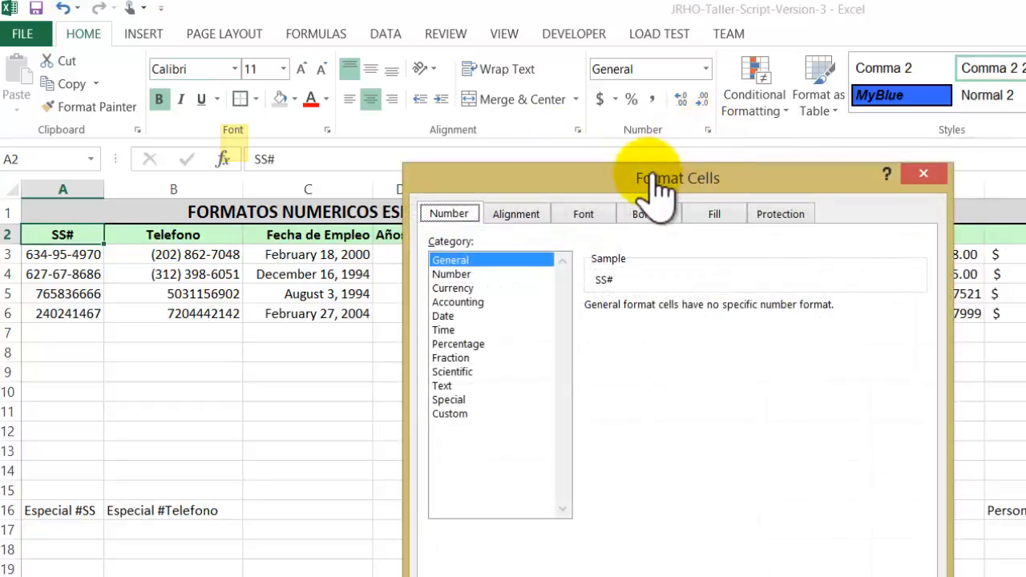
pyautogui.moveTo(657, 172); pyautogui.dragTo(668, 149)
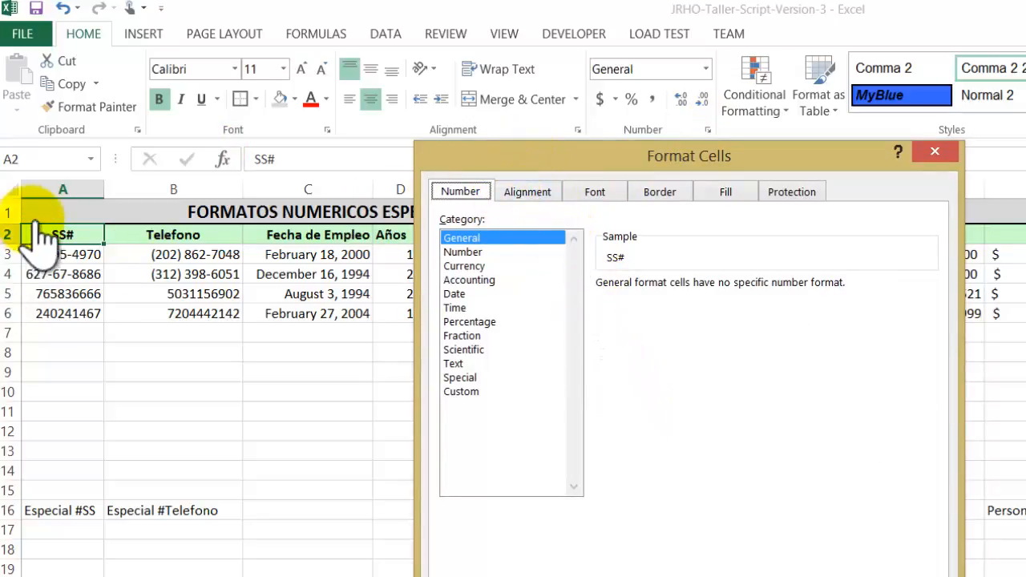
pyautogui.click(465, 378)
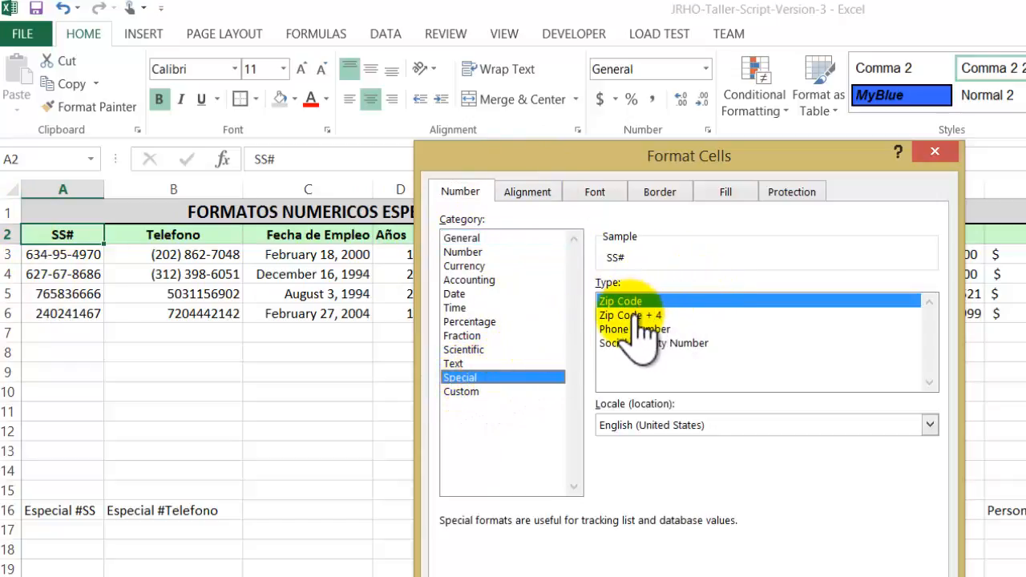
pyautogui.click(650, 343)
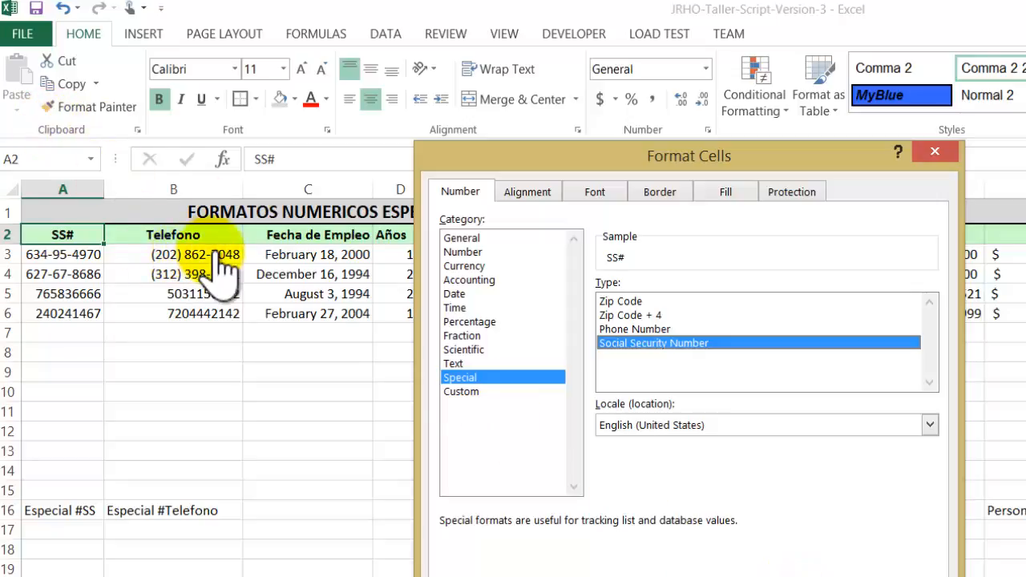
pyautogui.click(657, 327)
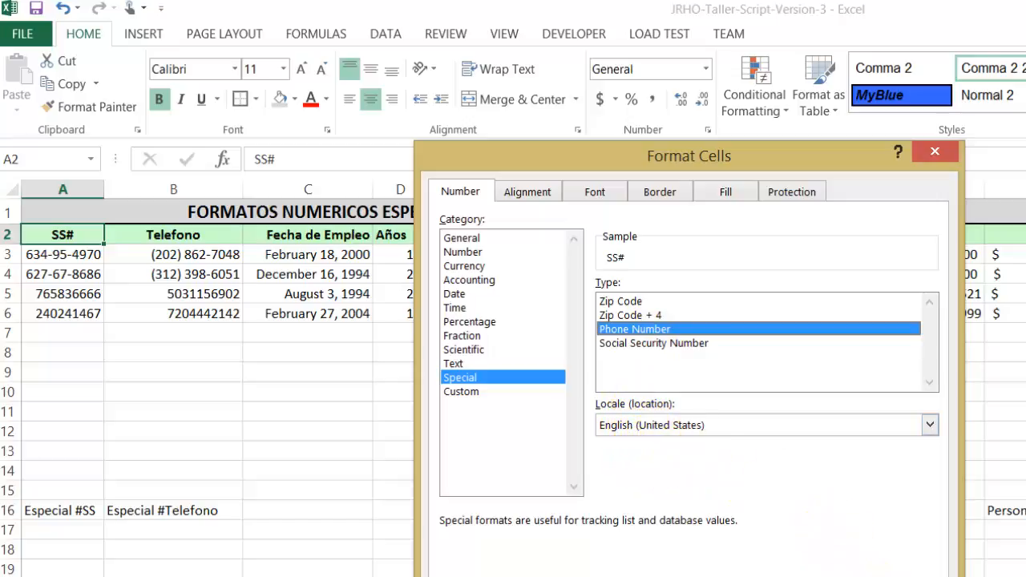
pyautogui.click(841, 561)
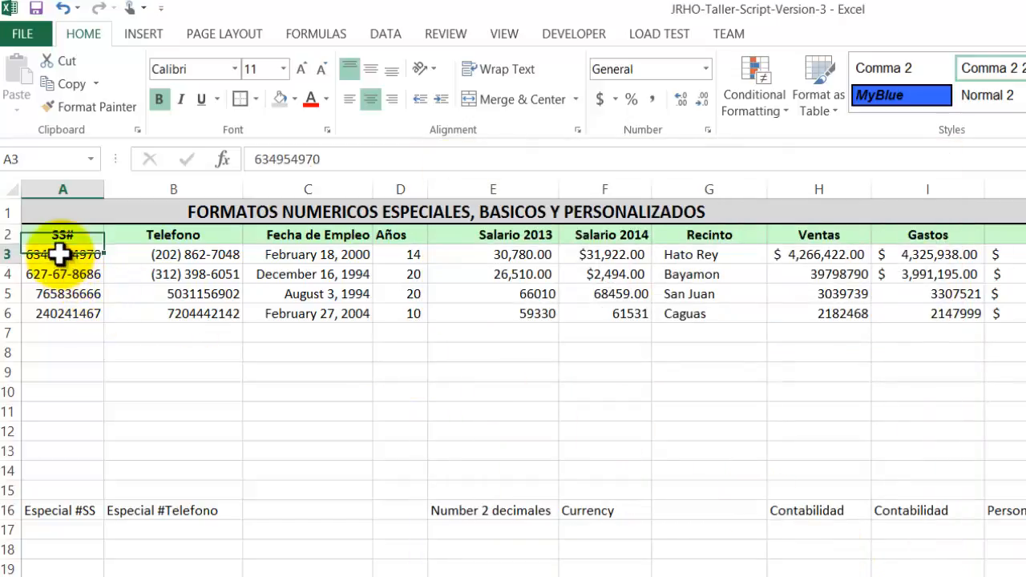
# Format the SS# values in A3:A6 with the Special number format Social Security Number.
pyautogui.moveTo(61, 257); pyautogui.dragTo(59, 314)
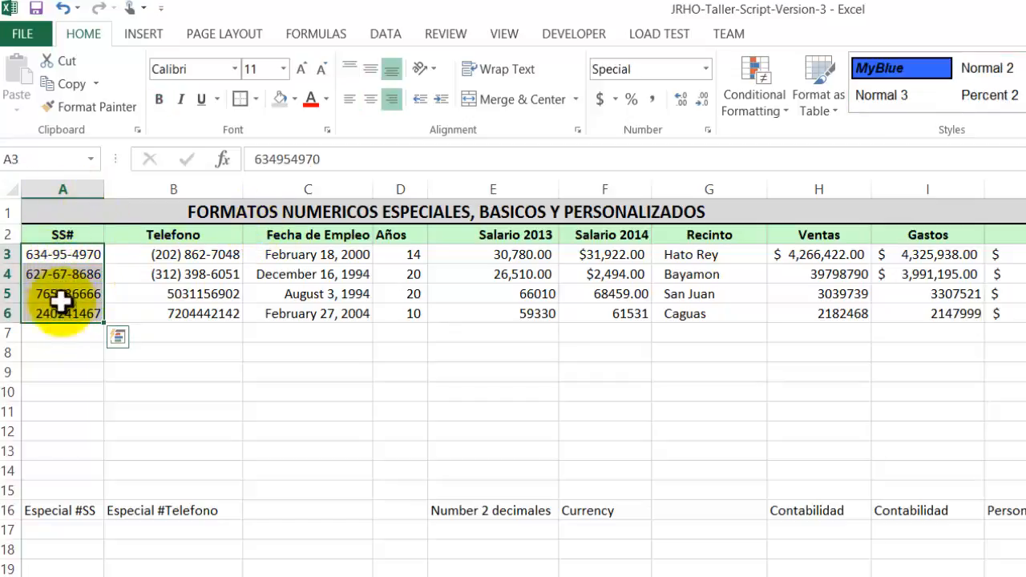
pyautogui.rightClick(71, 303)
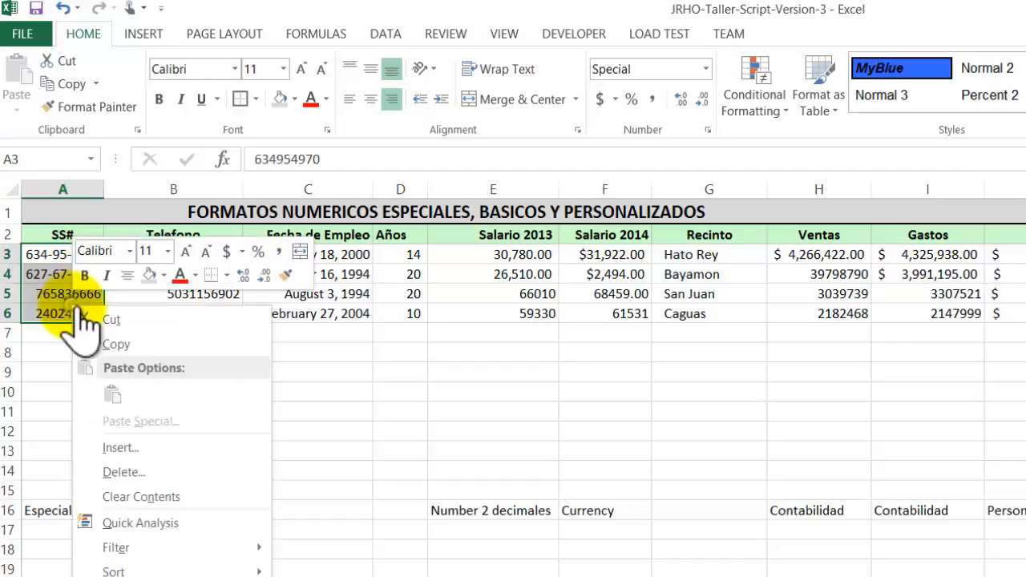
pyautogui.press('Escape')
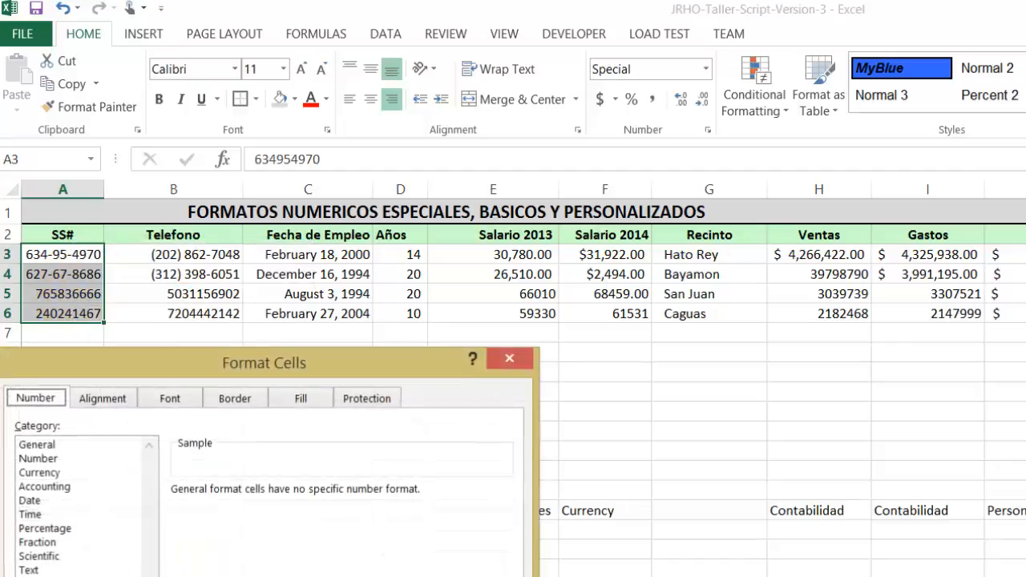
pyautogui.moveTo(444, 355); pyautogui.dragTo(593, 197)
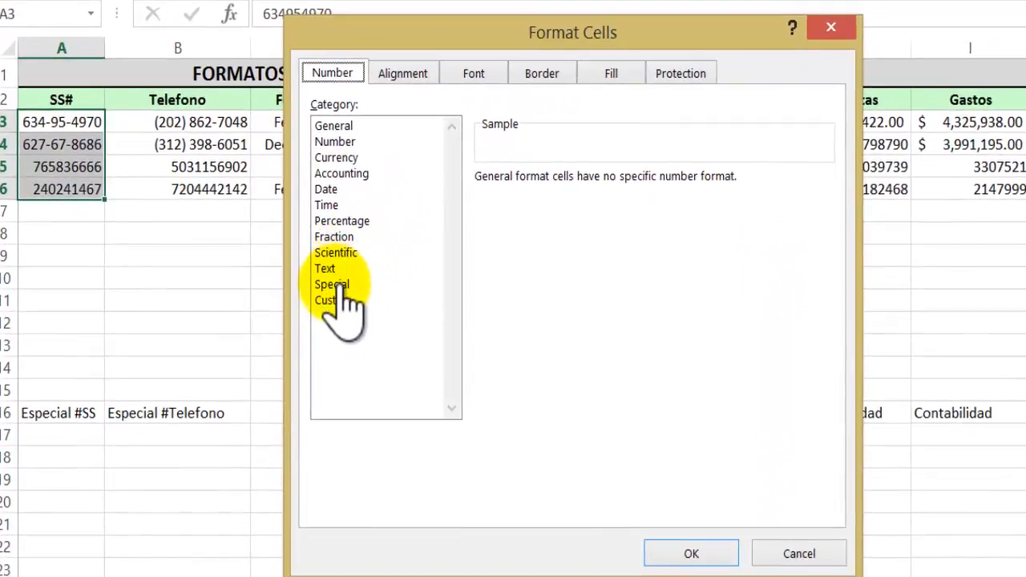
pyautogui.click(344, 285)
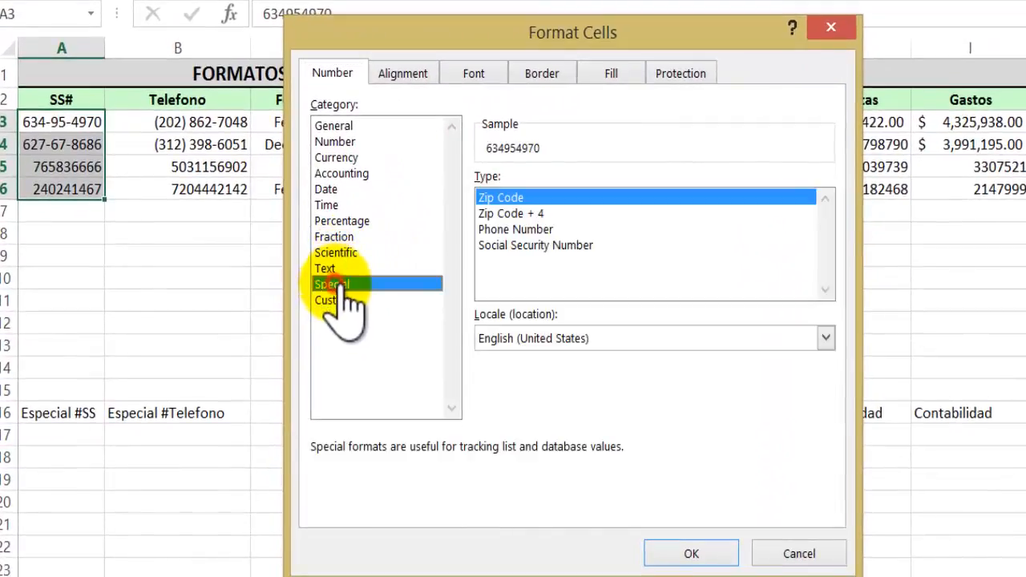
pyautogui.click(525, 246)
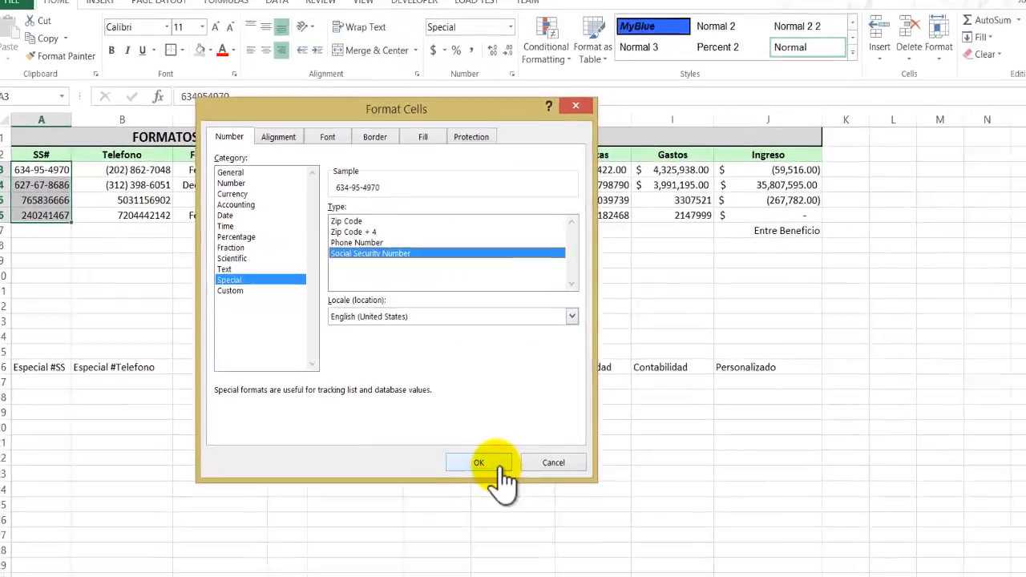
pyautogui.click(691, 553)
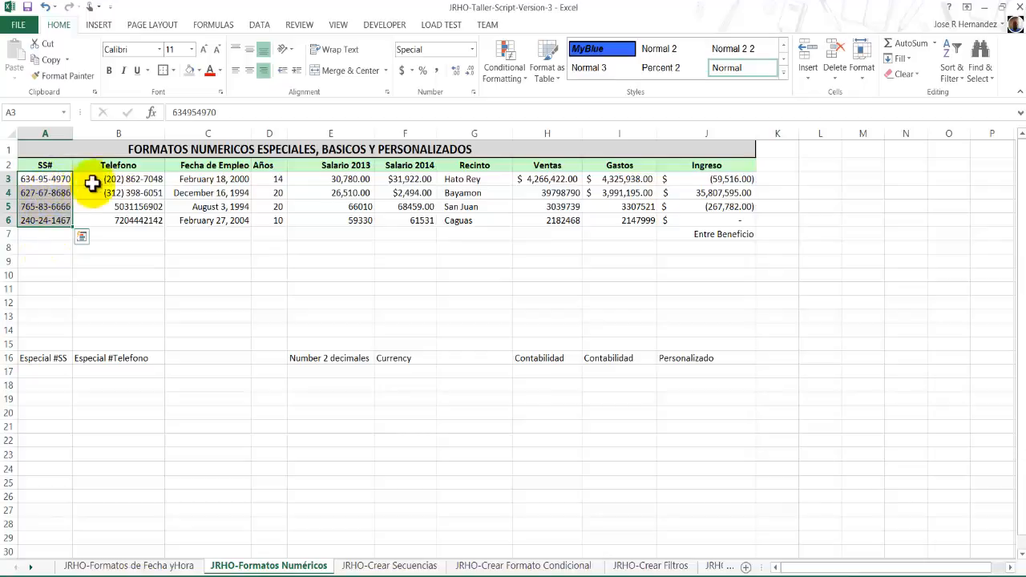
# Format the Telefono values in B3:B6 with the Special number format Phone Number.
pyautogui.click(136, 179)
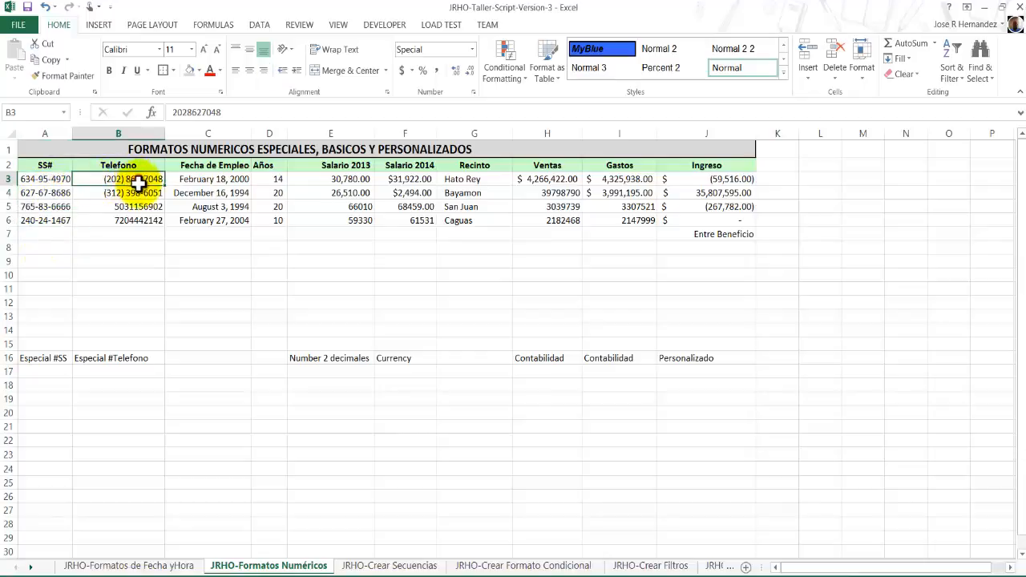
pyautogui.moveTo(138, 182); pyautogui.dragTo(138, 222)
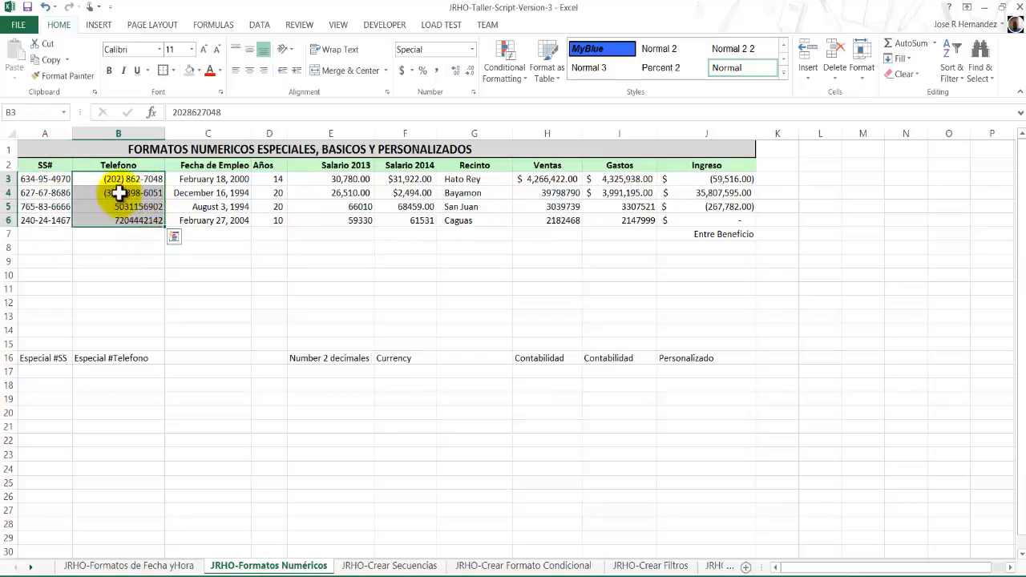
pyautogui.rightClick(144, 201)
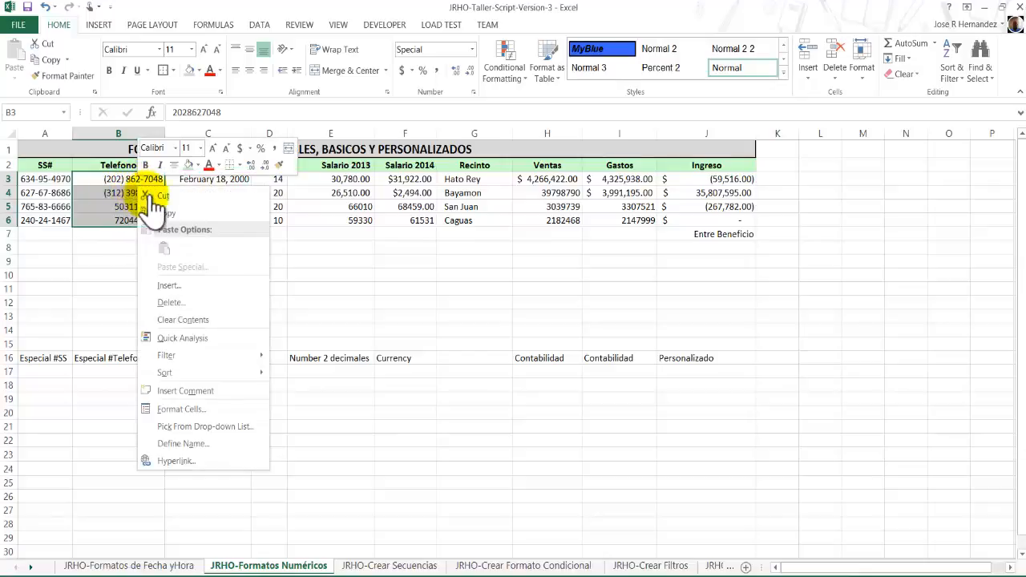
pyautogui.click(223, 410)
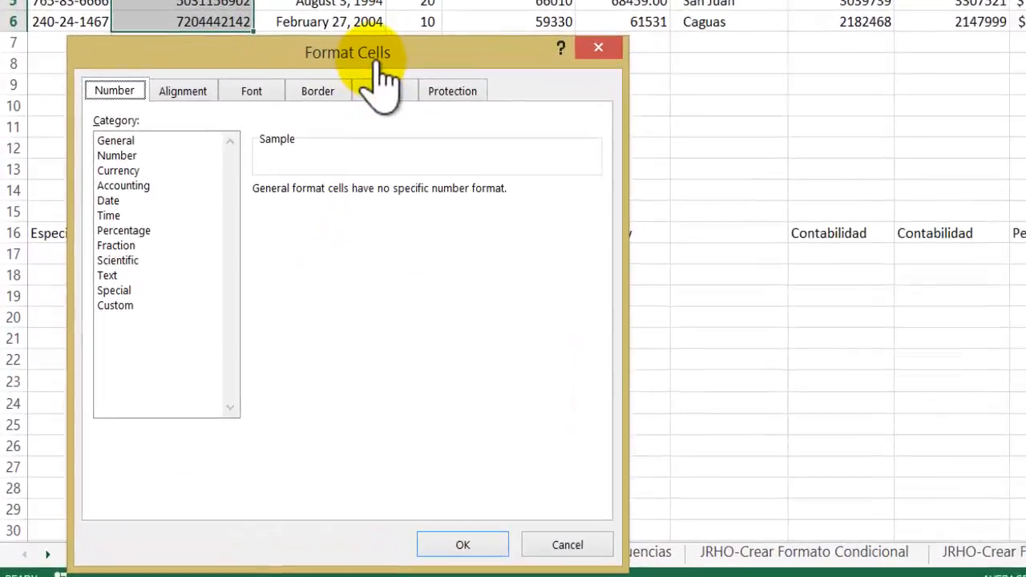
pyautogui.moveTo(273, 202); pyautogui.dragTo(426, 69)
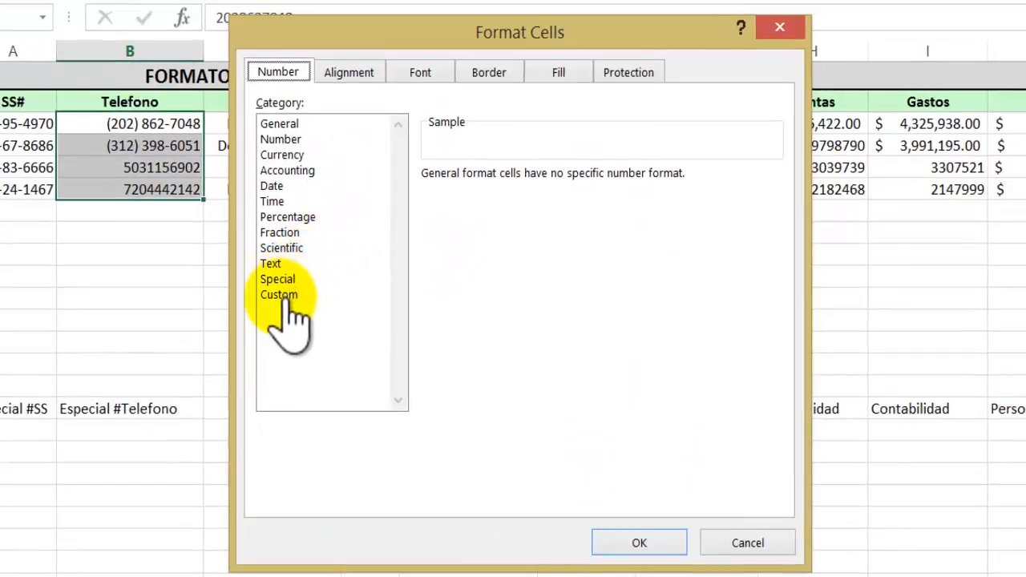
pyautogui.click(293, 276)
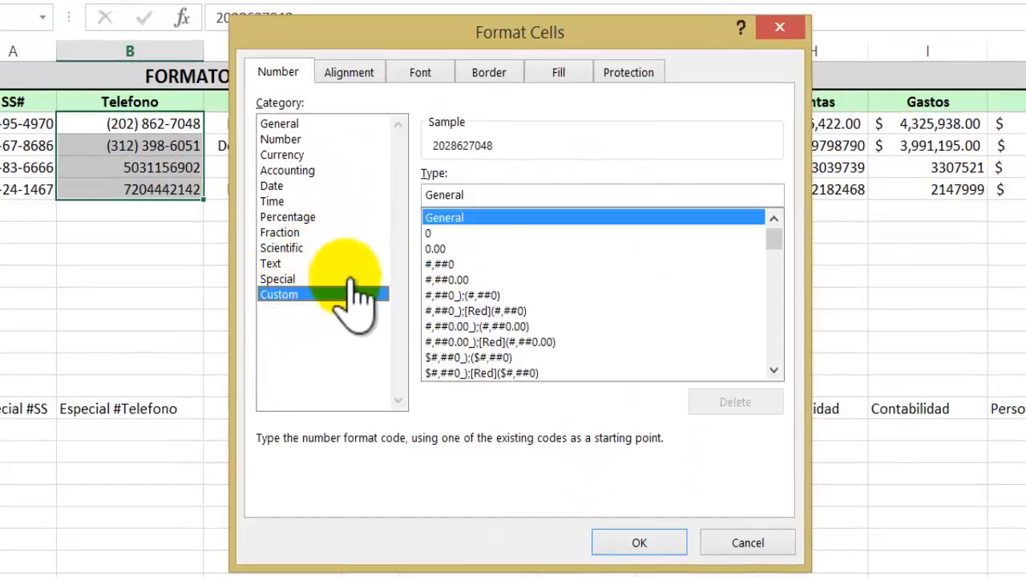
pyautogui.click(293, 278)
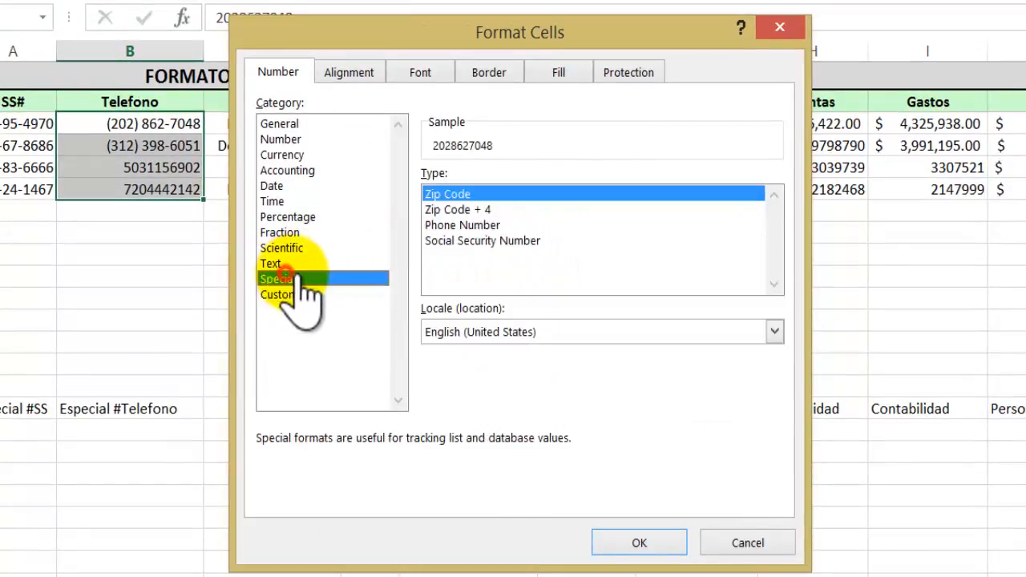
pyautogui.click(470, 227)
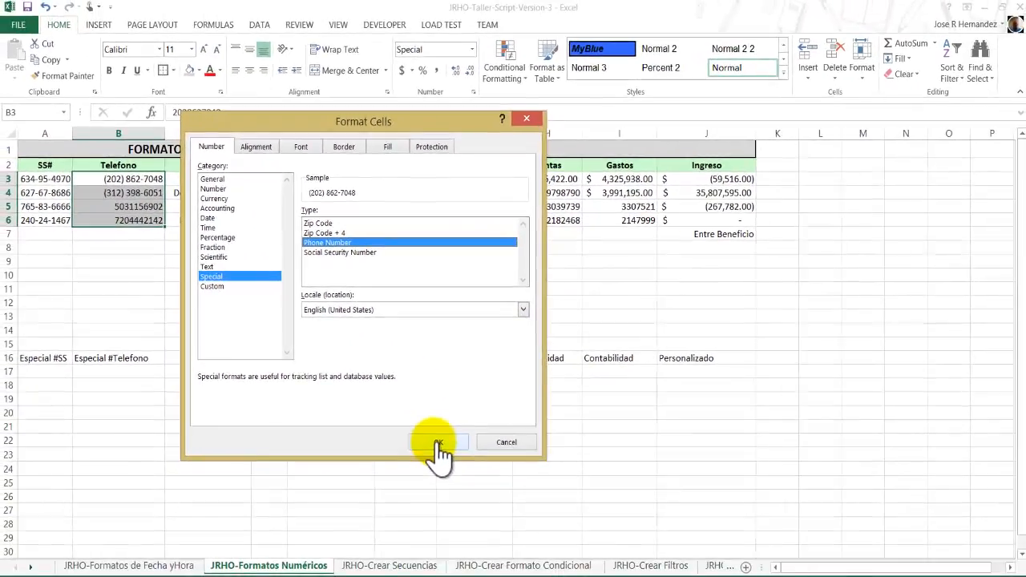
pyautogui.click(439, 444)
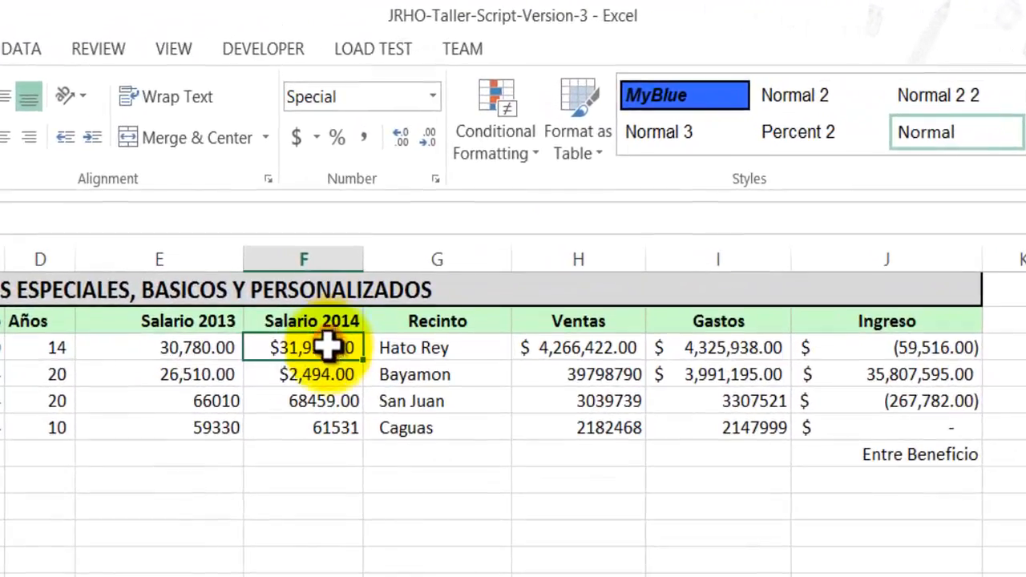
# Format the Salario 2013 values in E3:E6 as Number with 2 decimal places and the 1000 separator.
pyautogui.moveTo(396, 178); pyautogui.dragTo(410, 206)
pyautogui.moveTo(335, 435); pyautogui.dragTo(338, 427)
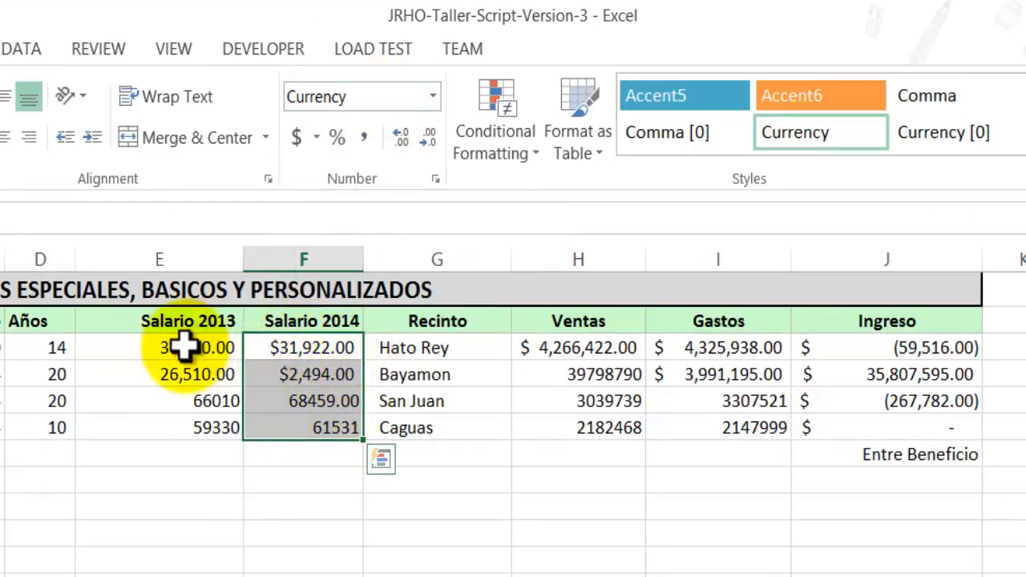
pyautogui.moveTo(191, 344); pyautogui.dragTo(190, 424)
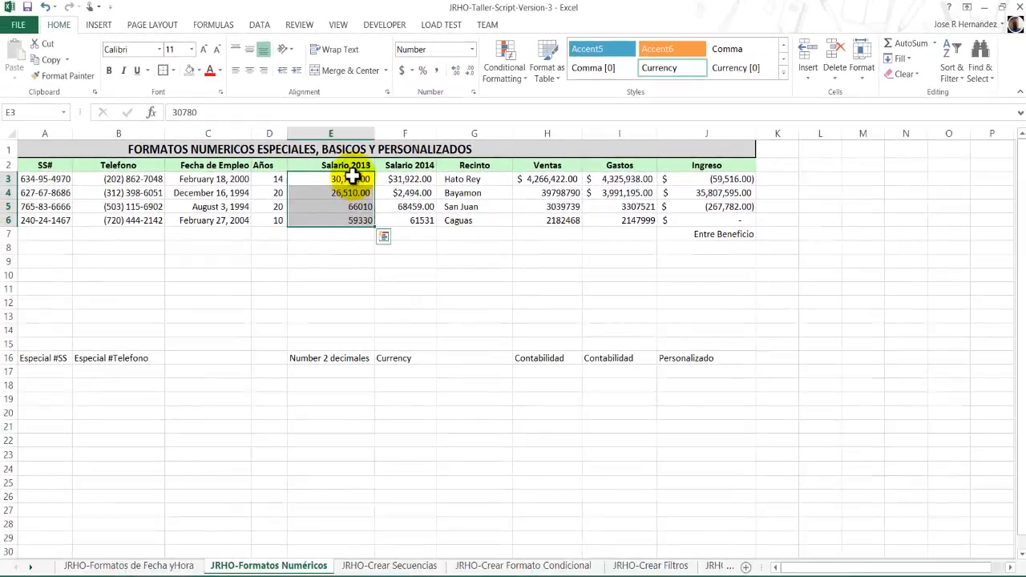
pyautogui.click(353, 178)
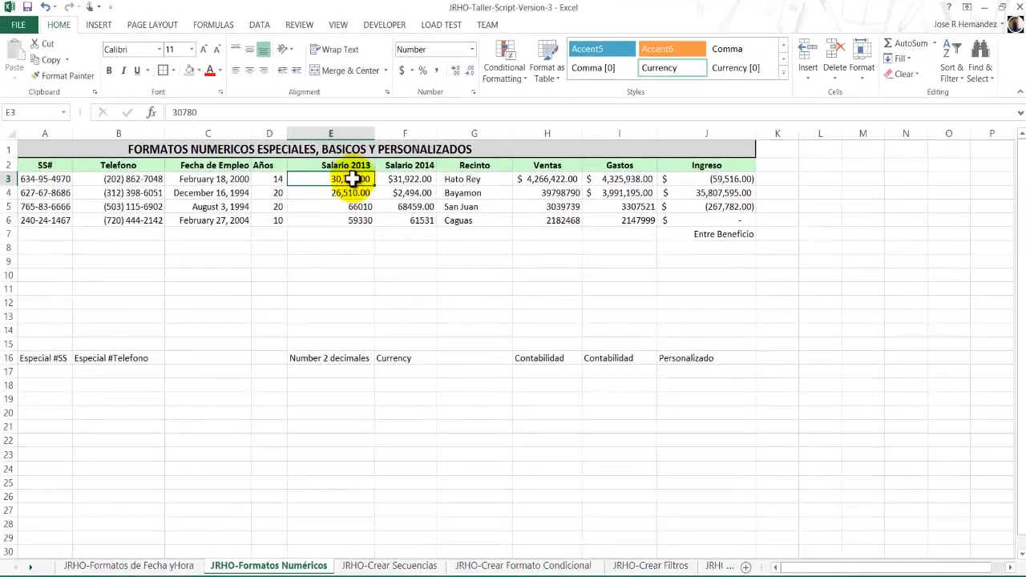
pyautogui.moveTo(351, 186); pyautogui.dragTo(357, 223)
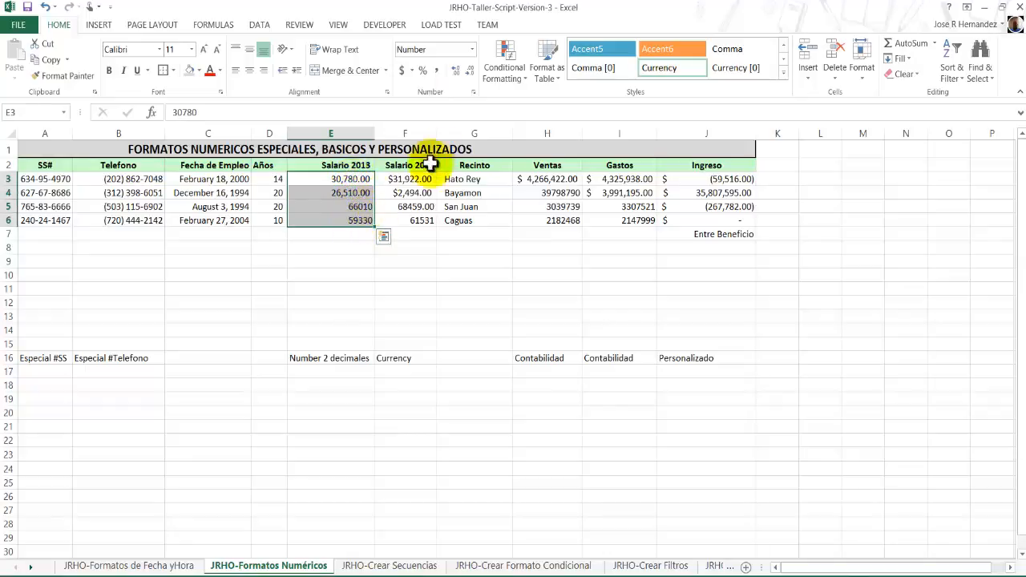
pyautogui.click(473, 93)
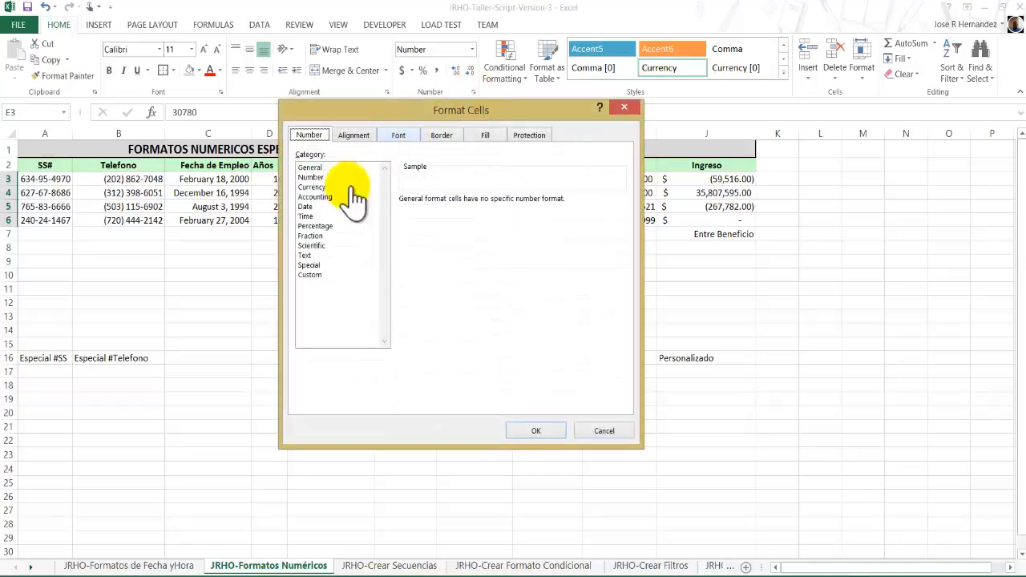
pyautogui.click(313, 177)
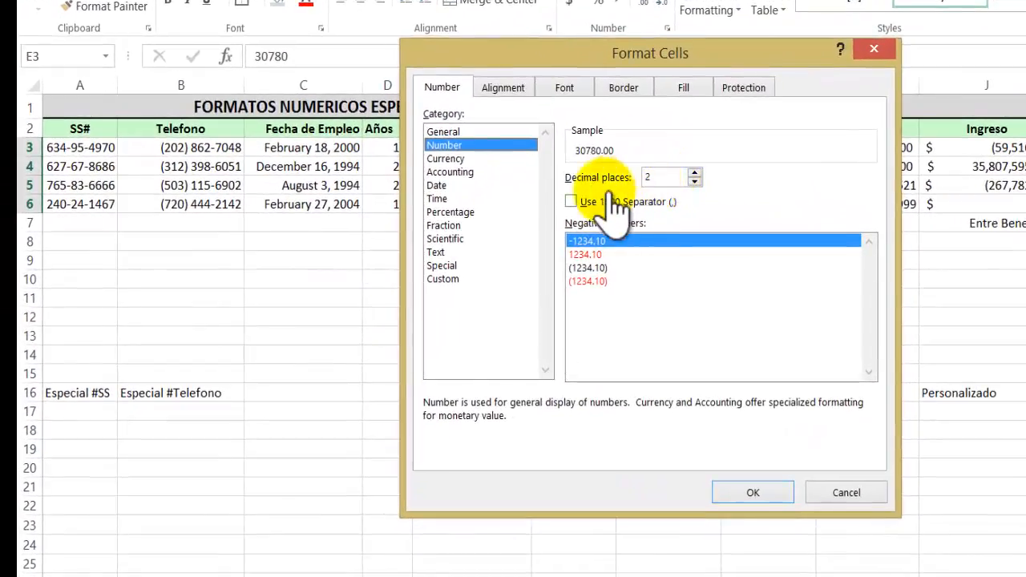
pyautogui.click(569, 202)
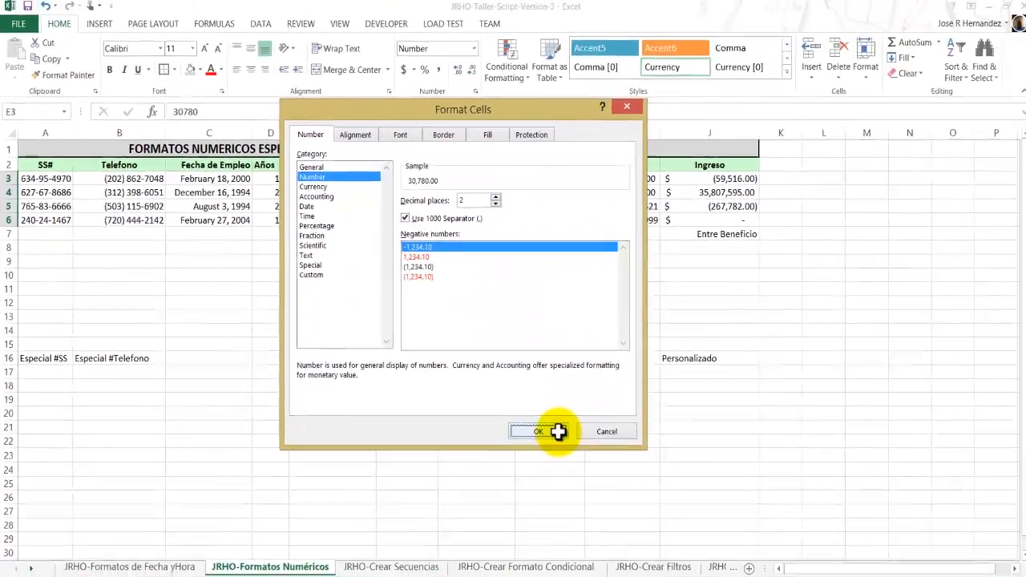
pyautogui.click(757, 492)
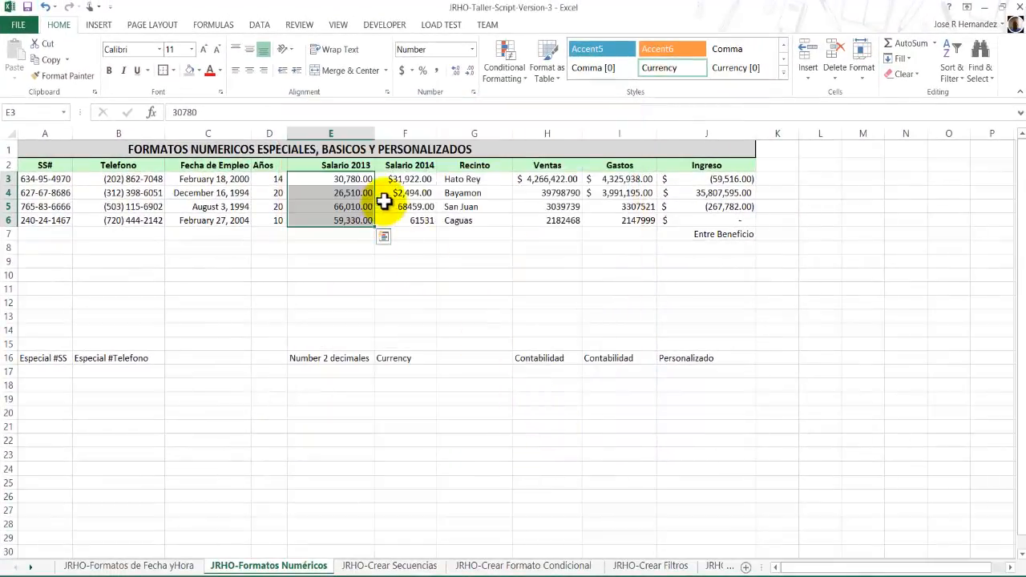
# Format the Salario 2014 values in F3:F6 as Currency with 2 decimal places and the $ symbol.
pyautogui.click(423, 179)
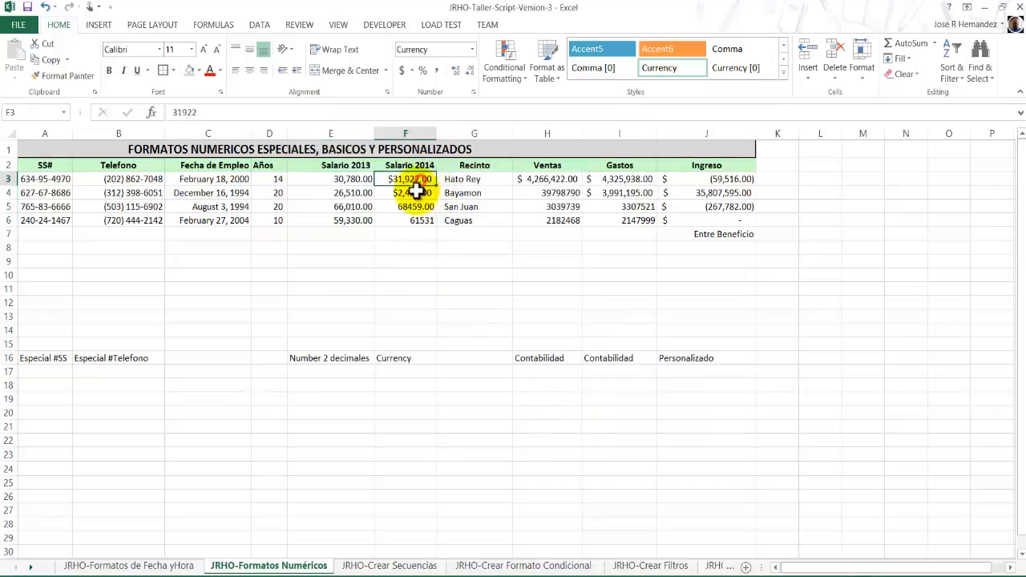
pyautogui.moveTo(417, 190); pyautogui.dragTo(419, 222)
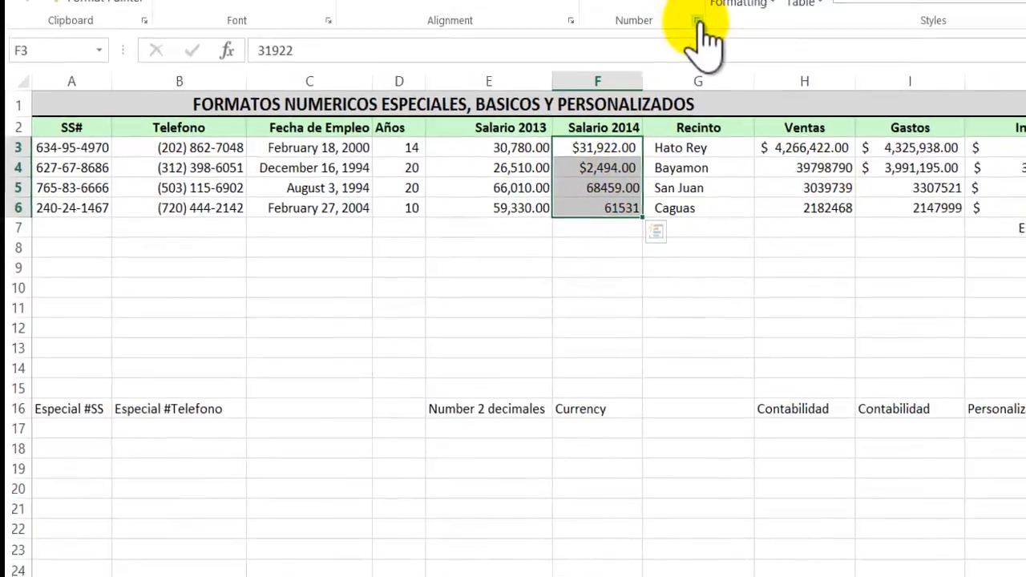
pyautogui.click(690, 2)
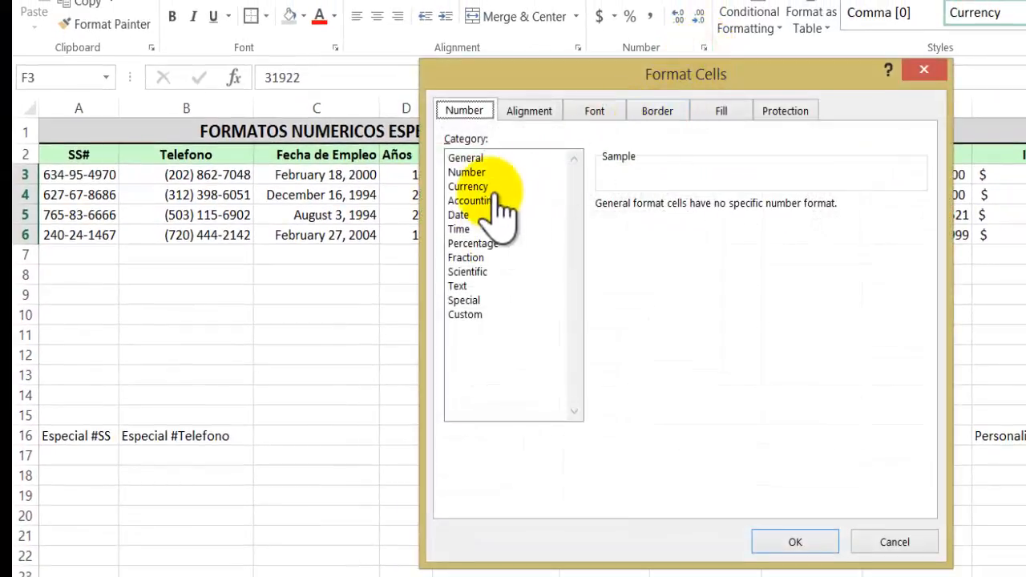
pyautogui.click(481, 186)
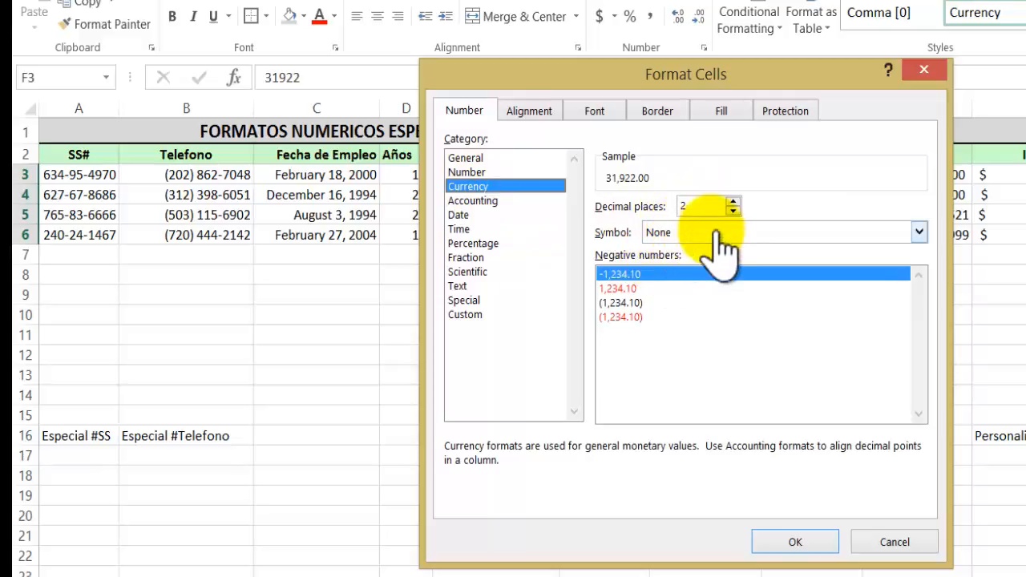
pyautogui.click(917, 233)
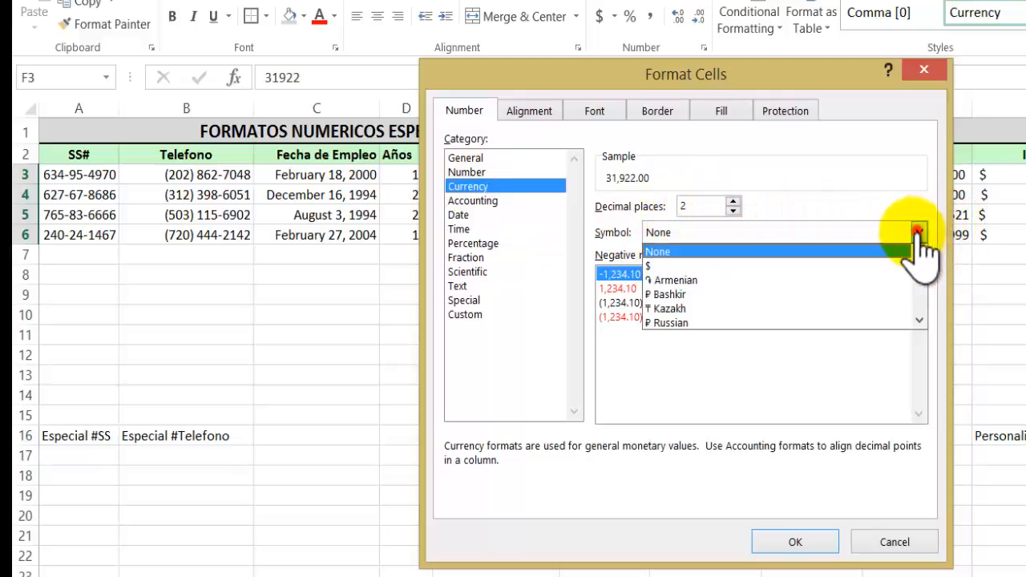
pyautogui.click(714, 267)
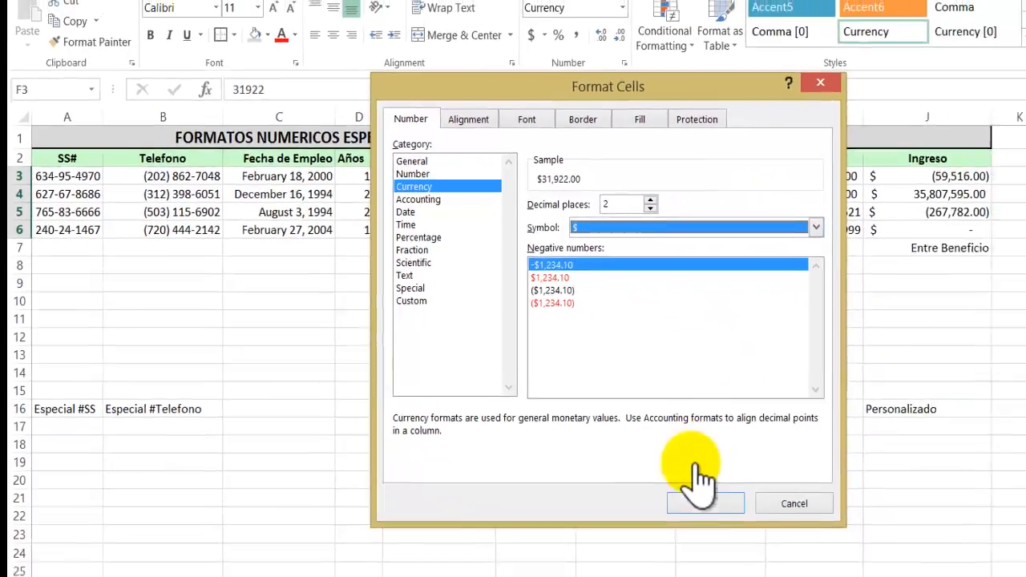
pyautogui.click(782, 542)
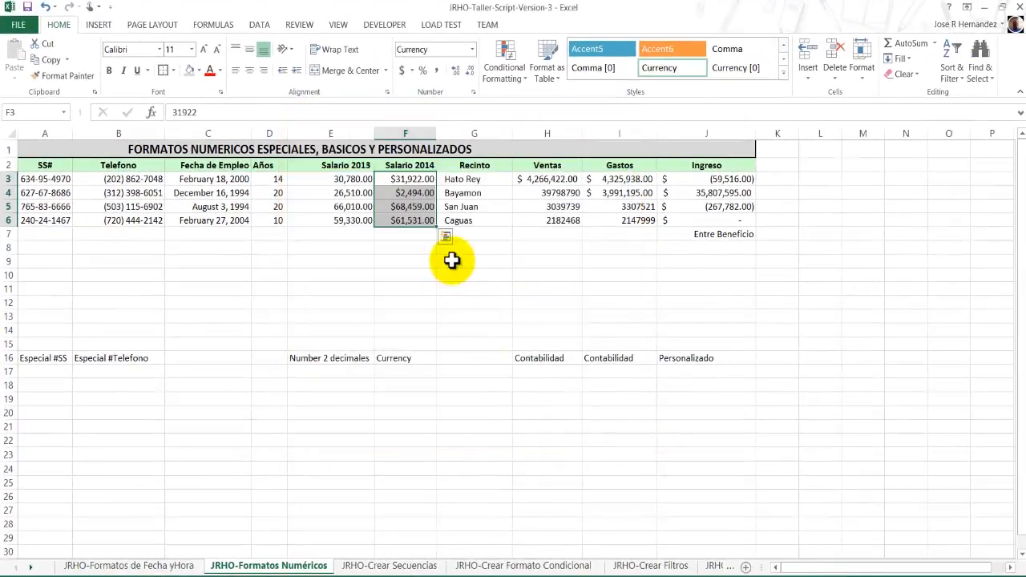
# Format the Ventas and Gastos values in H3:I6 as Accounting with 2 decimal places and the $ symbol.
pyautogui.click(398, 178)
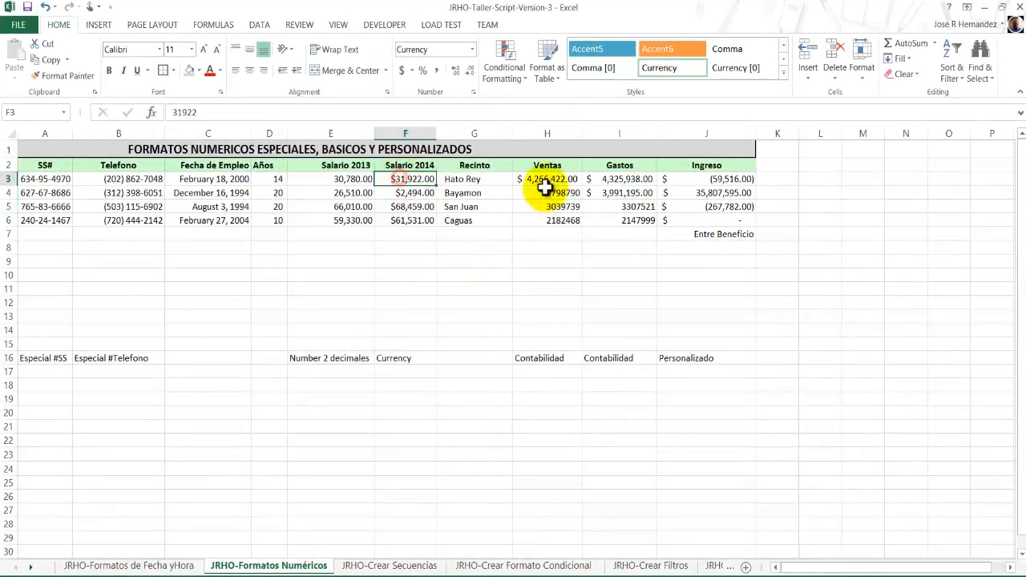
pyautogui.click(542, 179)
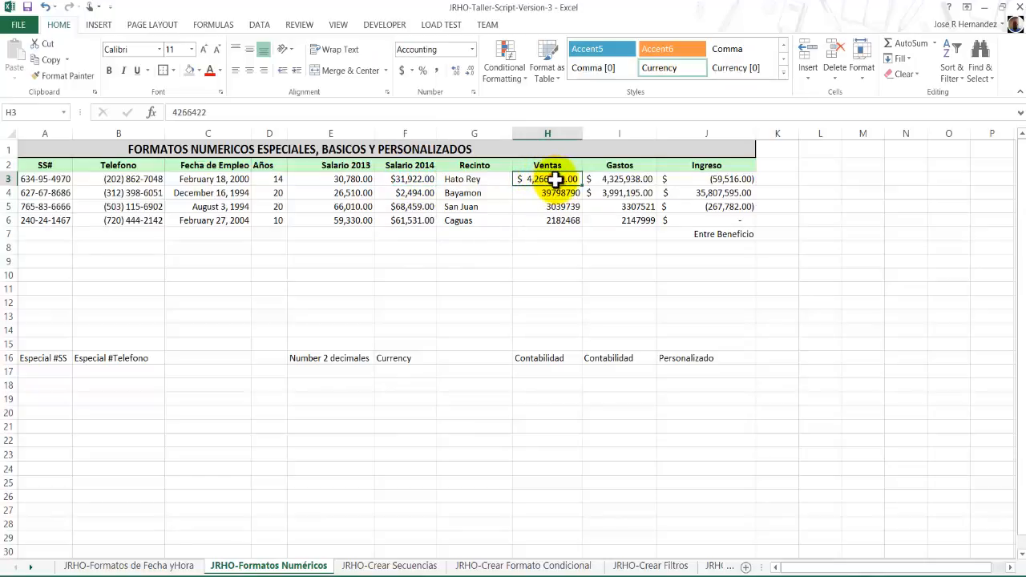
pyautogui.moveTo(555, 179); pyautogui.dragTo(614, 222)
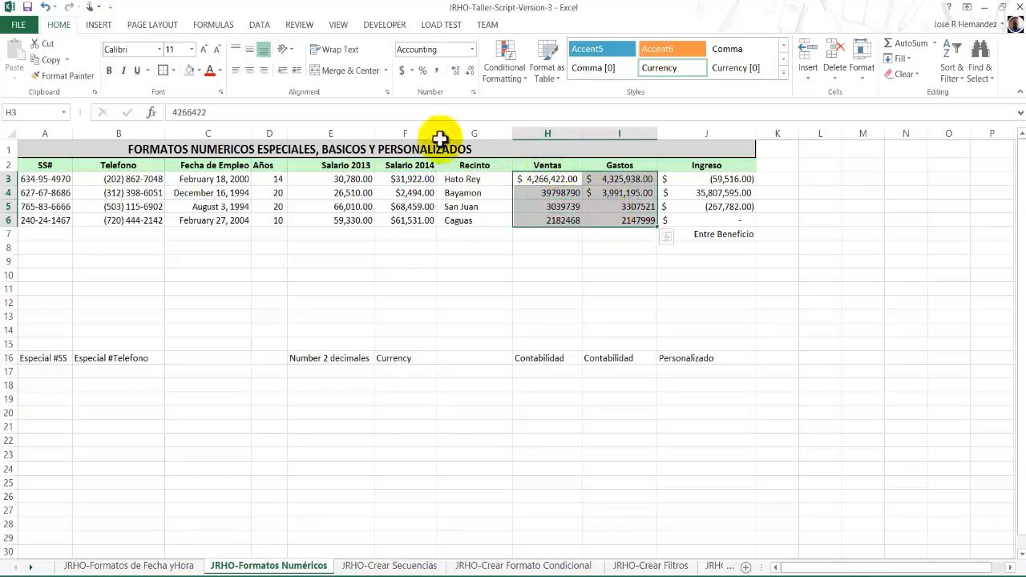
pyautogui.click(478, 92)
pyautogui.moveTo(676, 42); pyautogui.dragTo(718, 44)
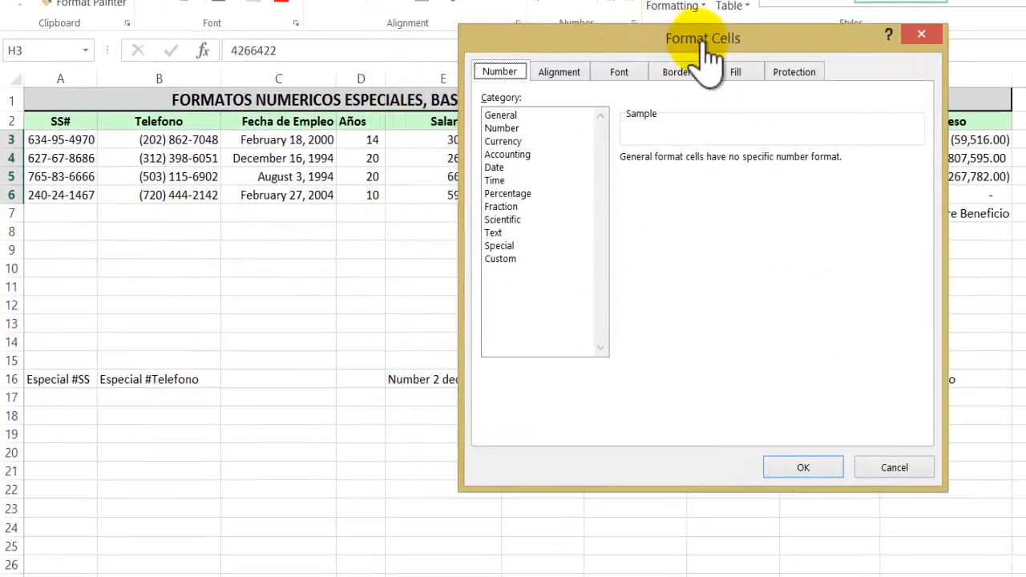
pyautogui.click(516, 154)
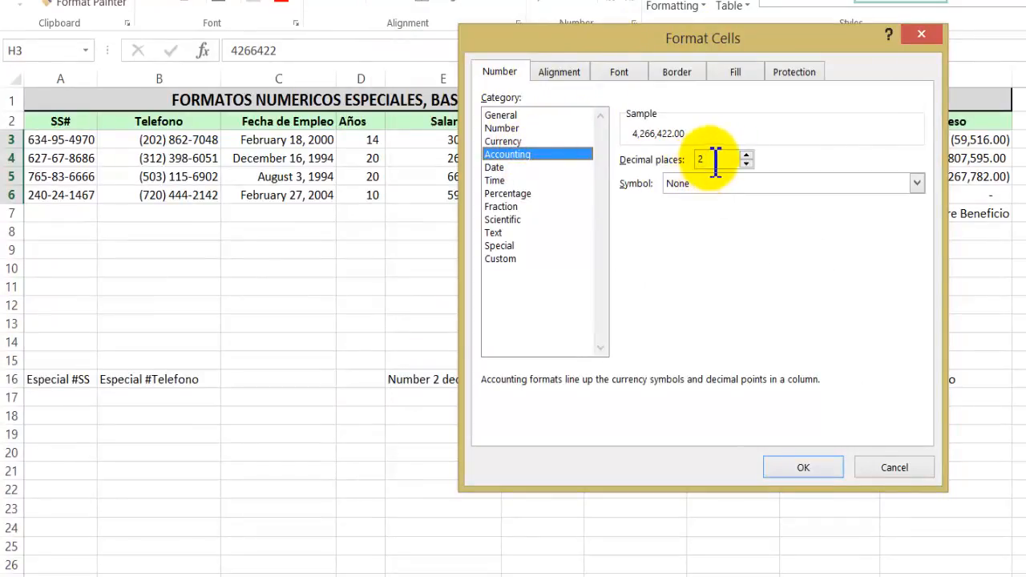
pyautogui.click(915, 183)
pyautogui.click(857, 214)
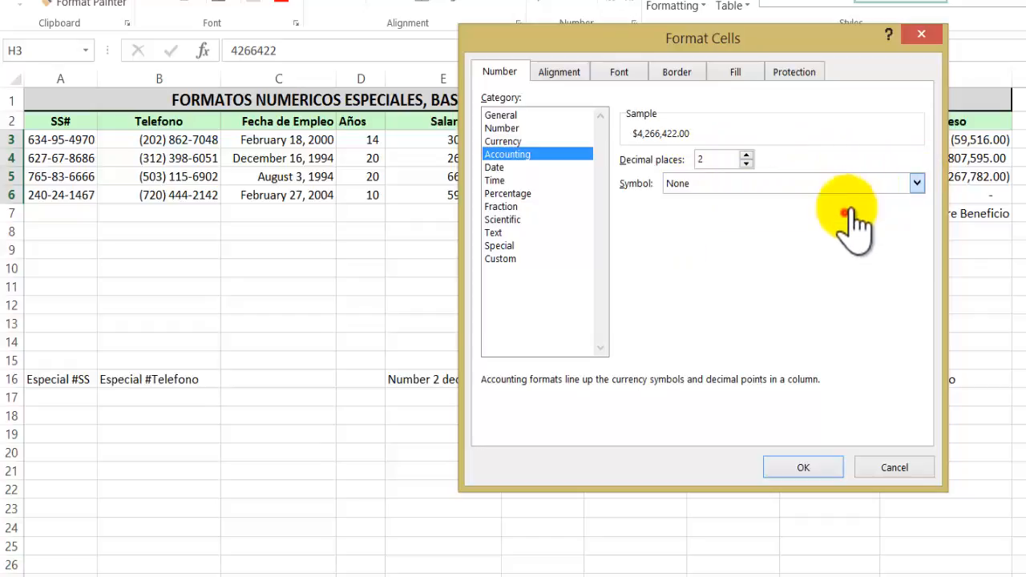
pyautogui.click(809, 464)
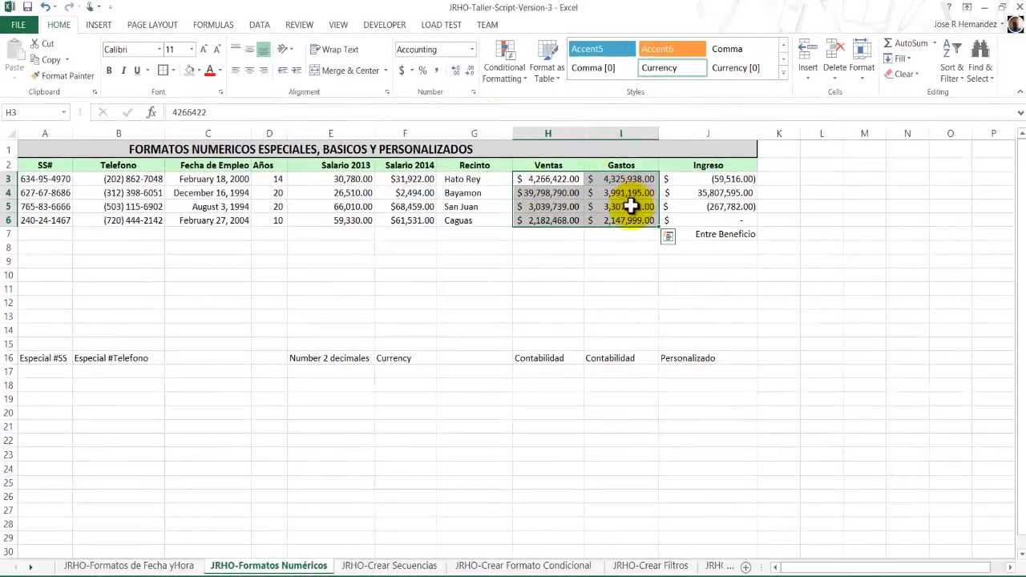
# Change the Ventas value for Bayamon in H4 to 3979790.
pyautogui.click(541, 180)
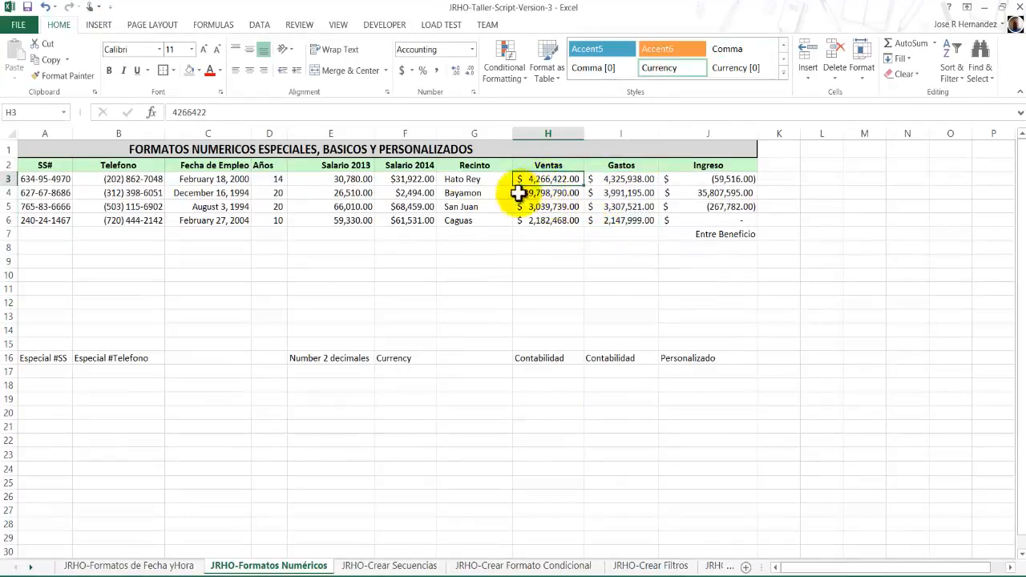
pyautogui.moveTo(412, 181); pyautogui.dragTo(416, 222)
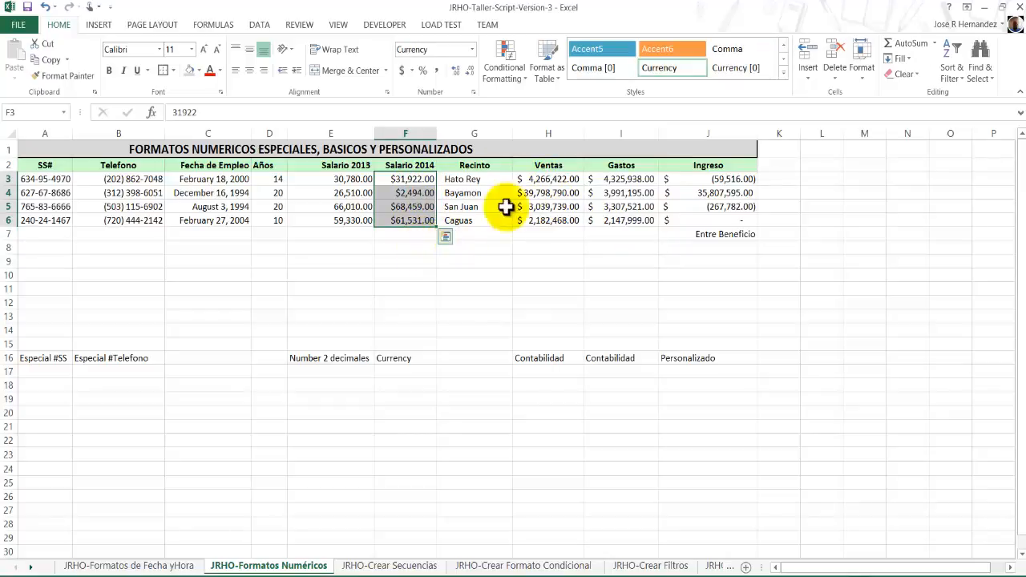
pyautogui.moveTo(545, 179); pyautogui.dragTo(545, 225)
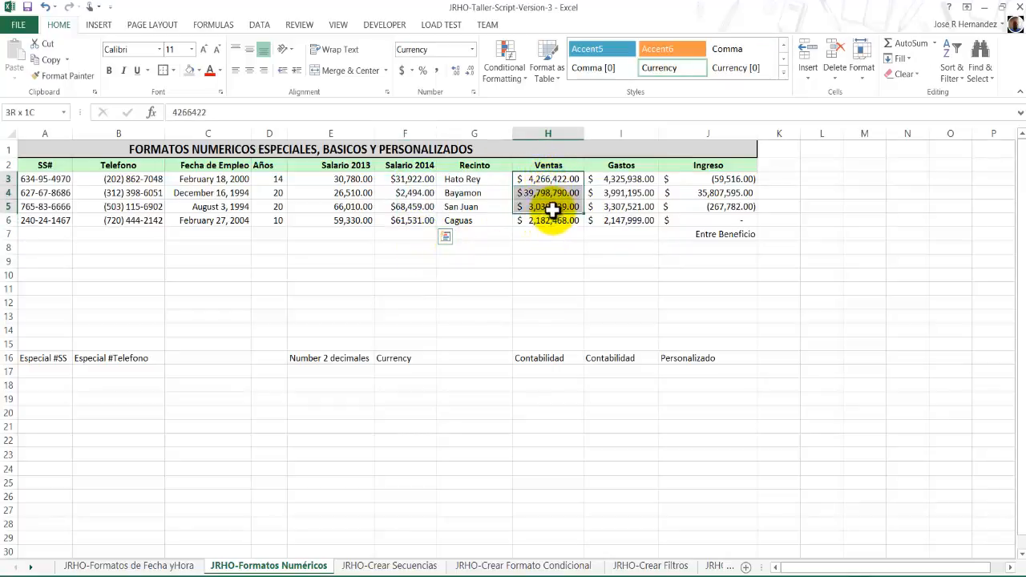
pyautogui.click(546, 195)
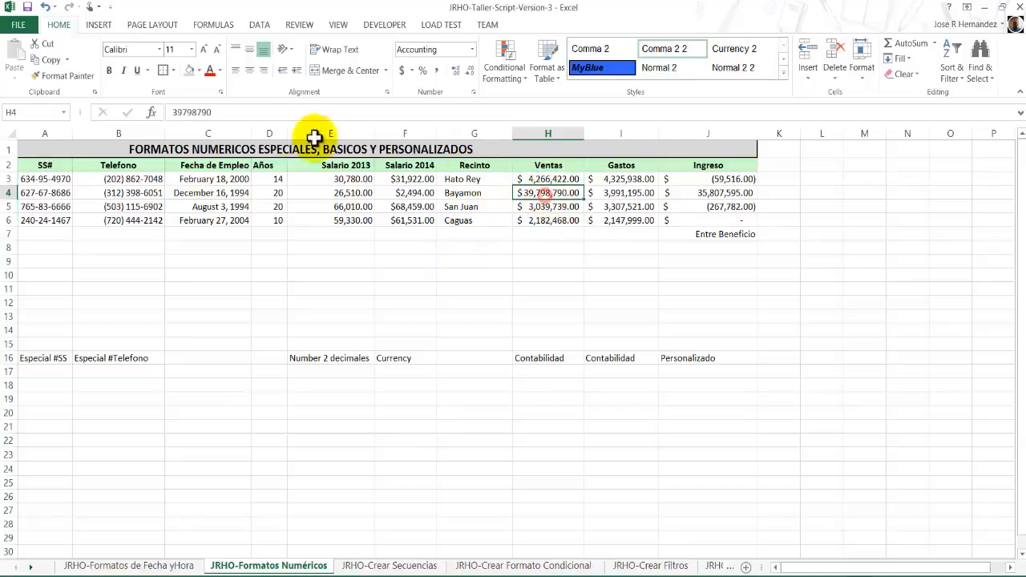
pyautogui.click(198, 112)
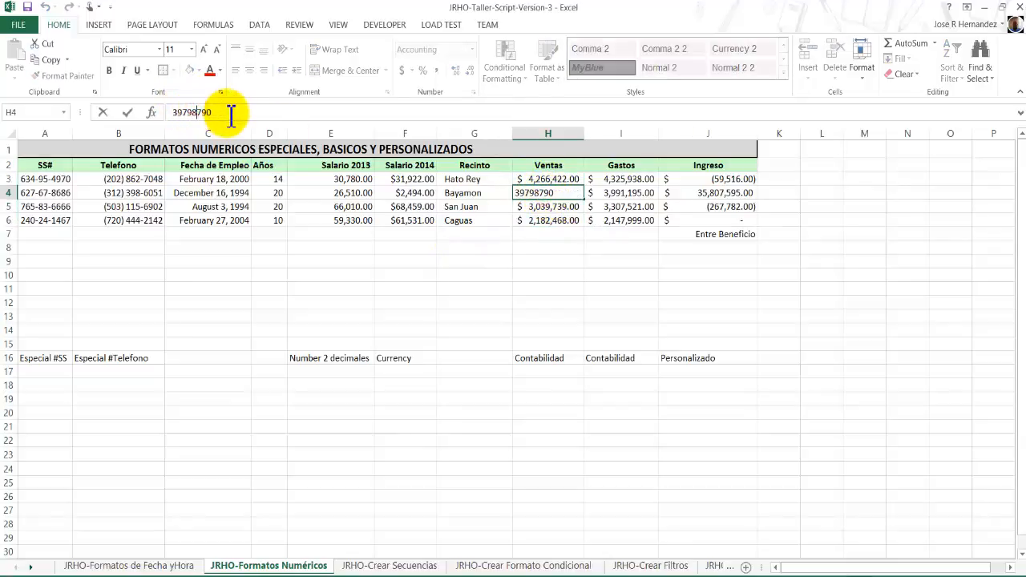
pyautogui.click(128, 113)
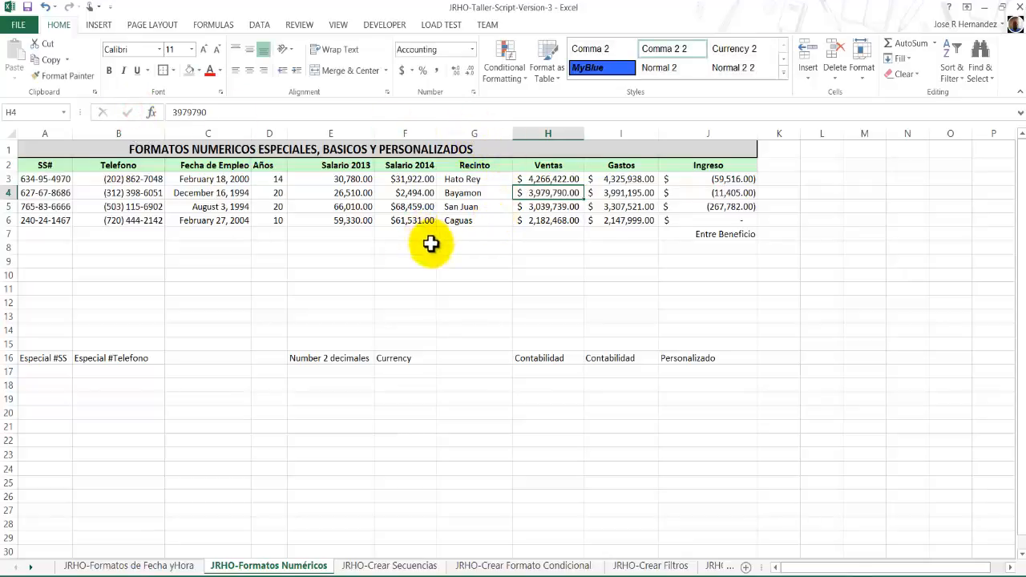
# Replace the text in cell J7, below the Ingreso values, with WER.
pyautogui.click(718, 180)
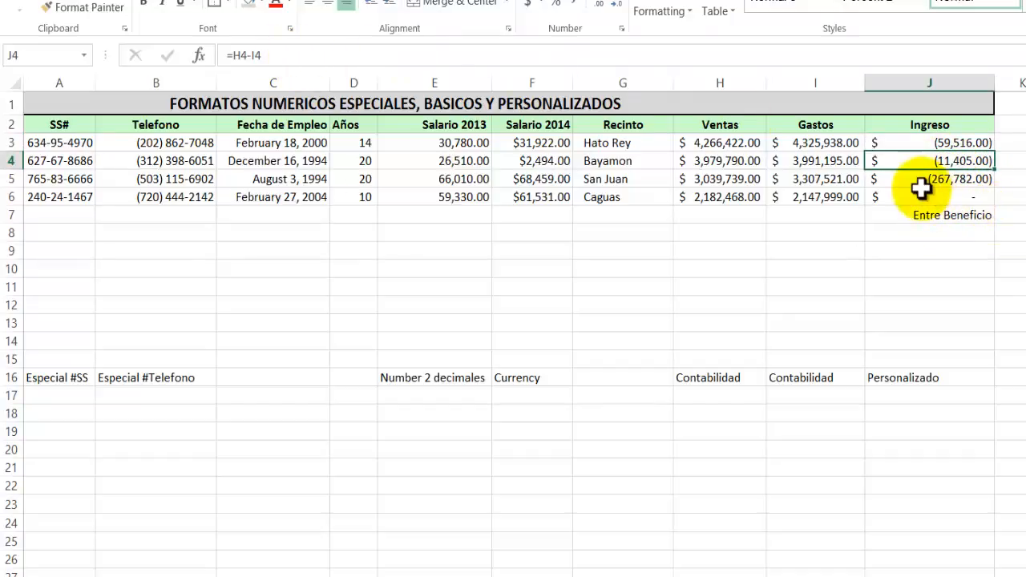
pyautogui.click(826, 161)
pyautogui.click(954, 142)
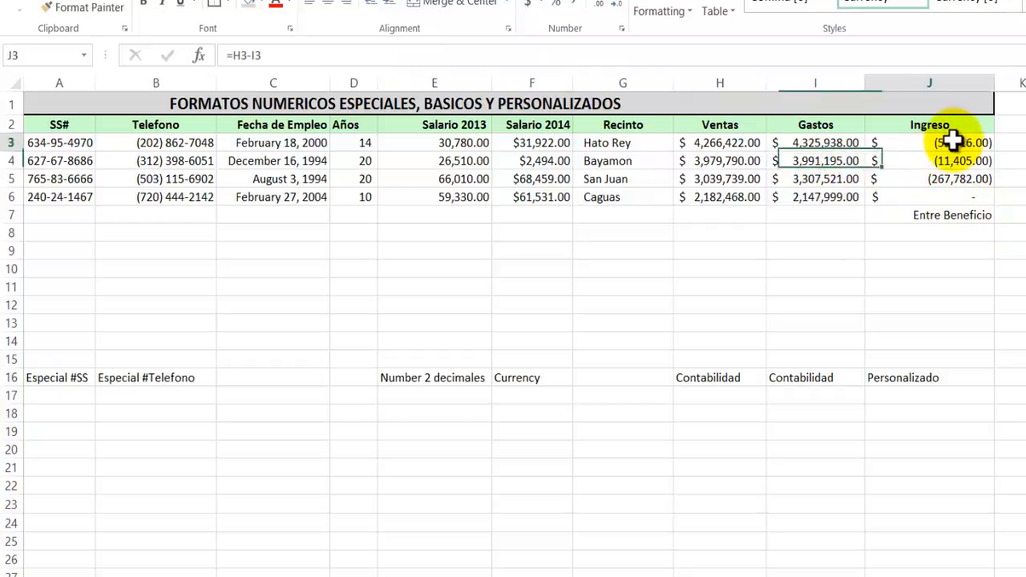
pyautogui.click(970, 232)
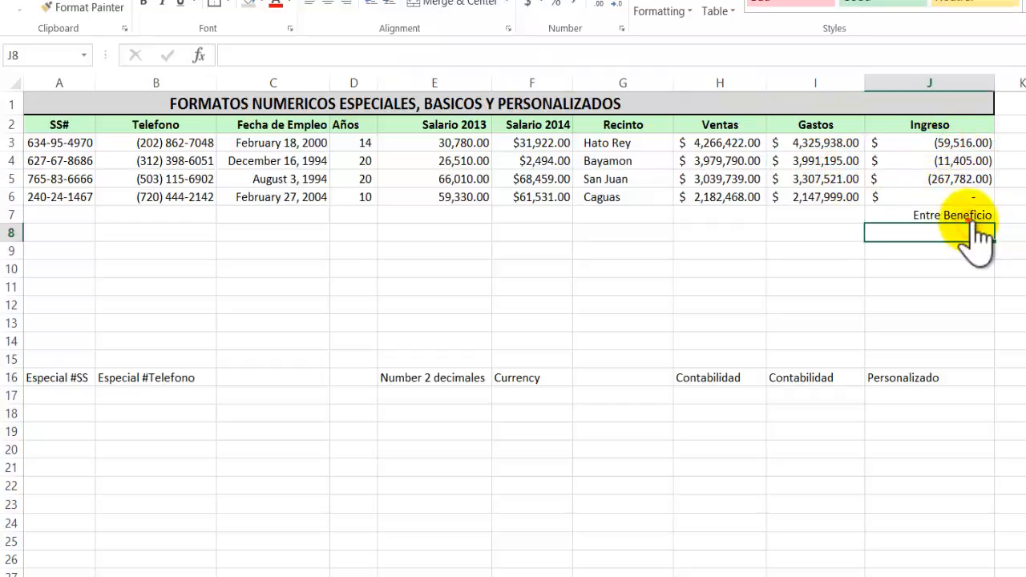
pyautogui.click(966, 214)
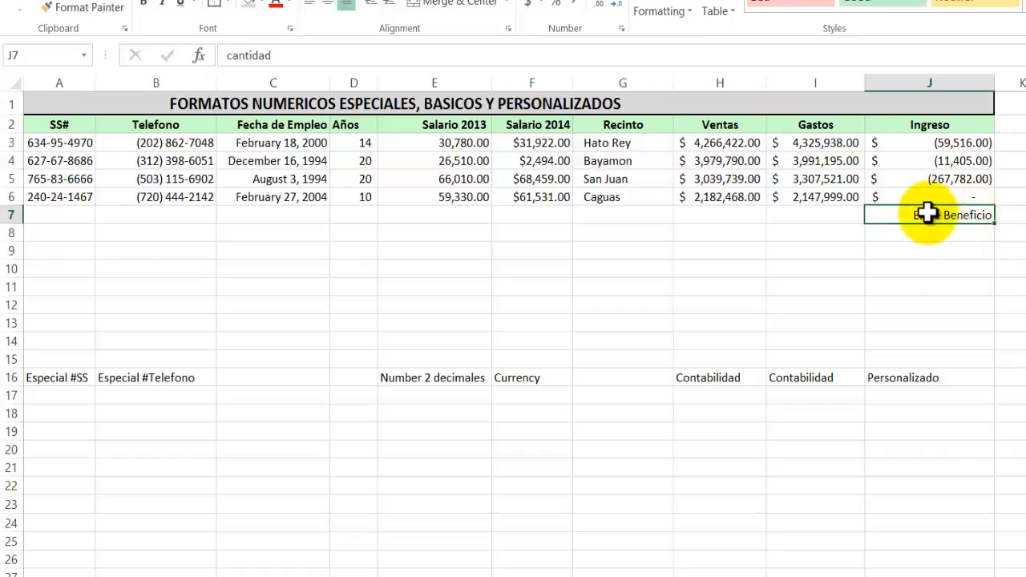
pyautogui.moveTo(288, 57); pyautogui.dragTo(208, 57)
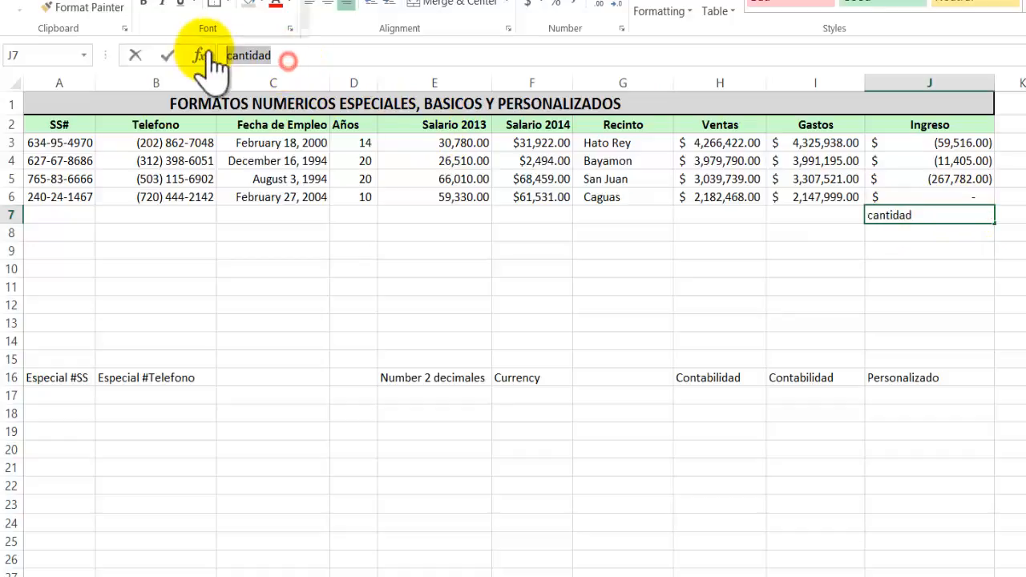
pyautogui.write('WER')
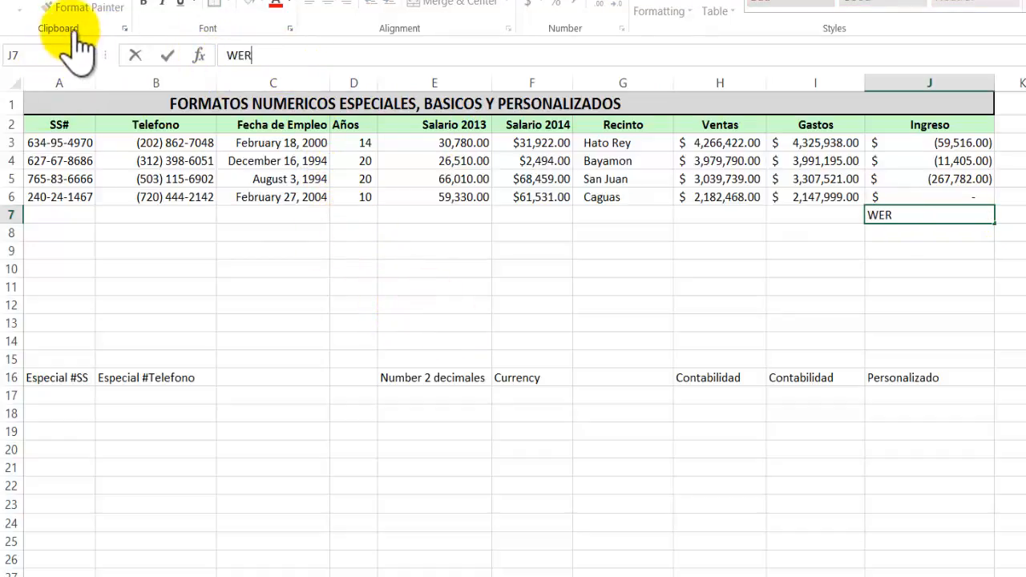
pyautogui.click(170, 54)
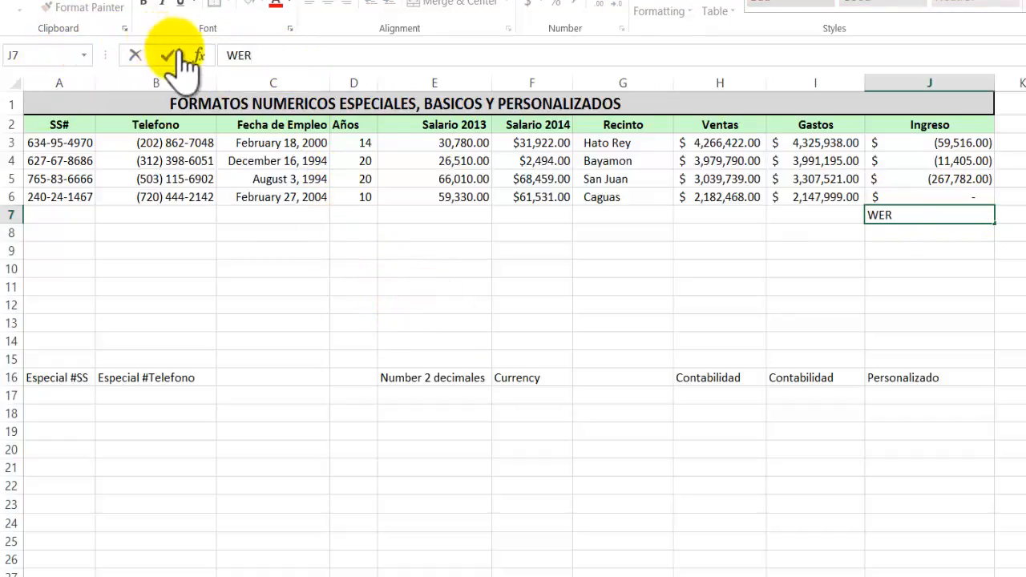
# Examine the positive, negative, zero and text sections of the custom format code behind Hato Rey's Ingreso value in J3.
pyautogui.click(909, 214)
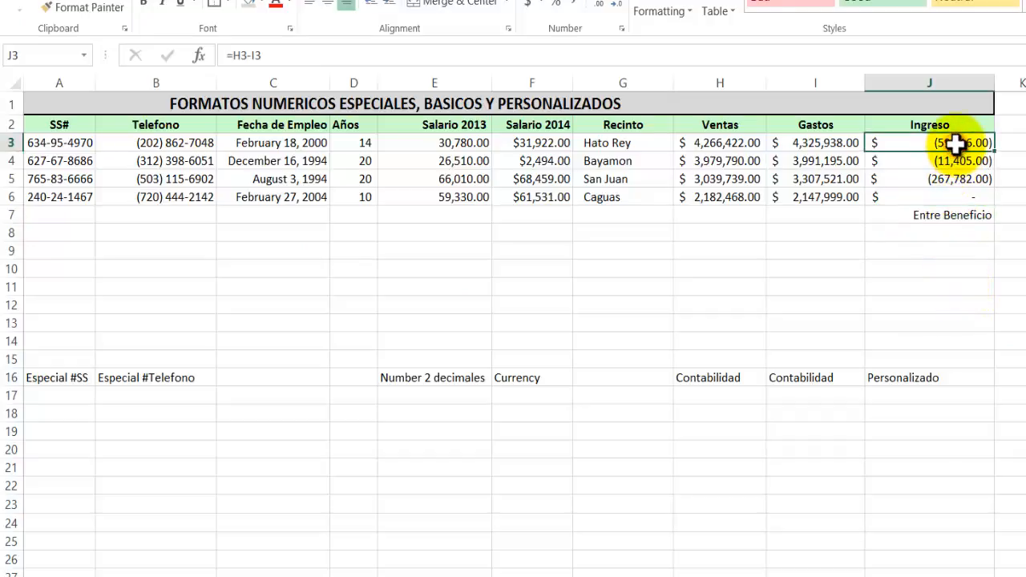
pyautogui.rightClick(948, 144)
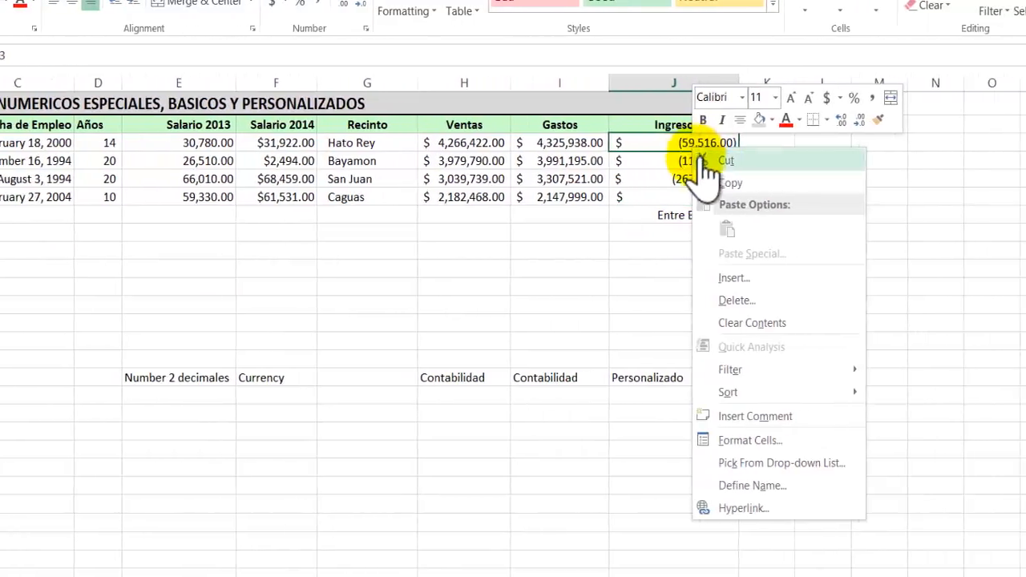
pyautogui.click(768, 440)
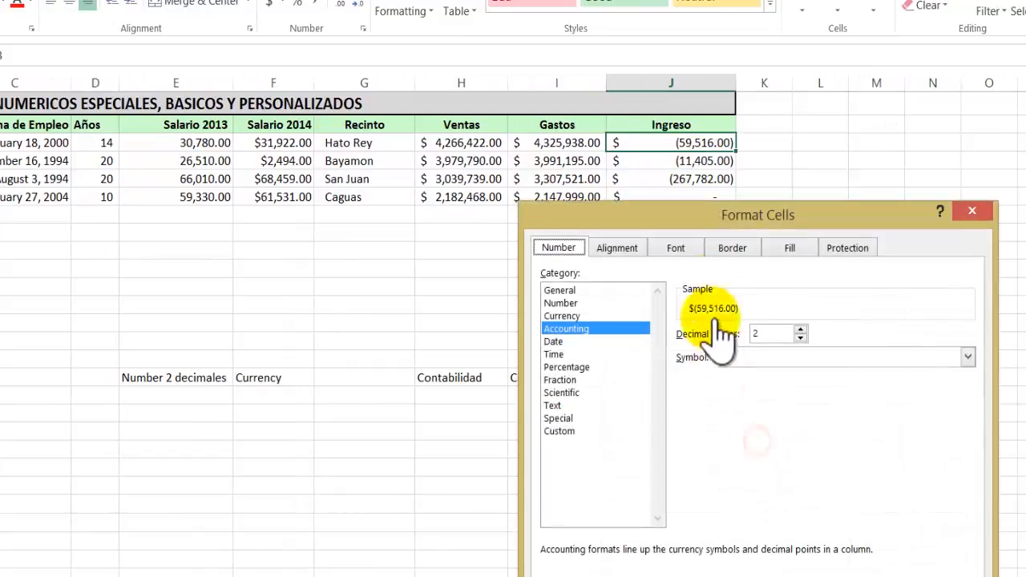
pyautogui.moveTo(704, 213); pyautogui.dragTo(238, 101)
pyautogui.click(148, 310)
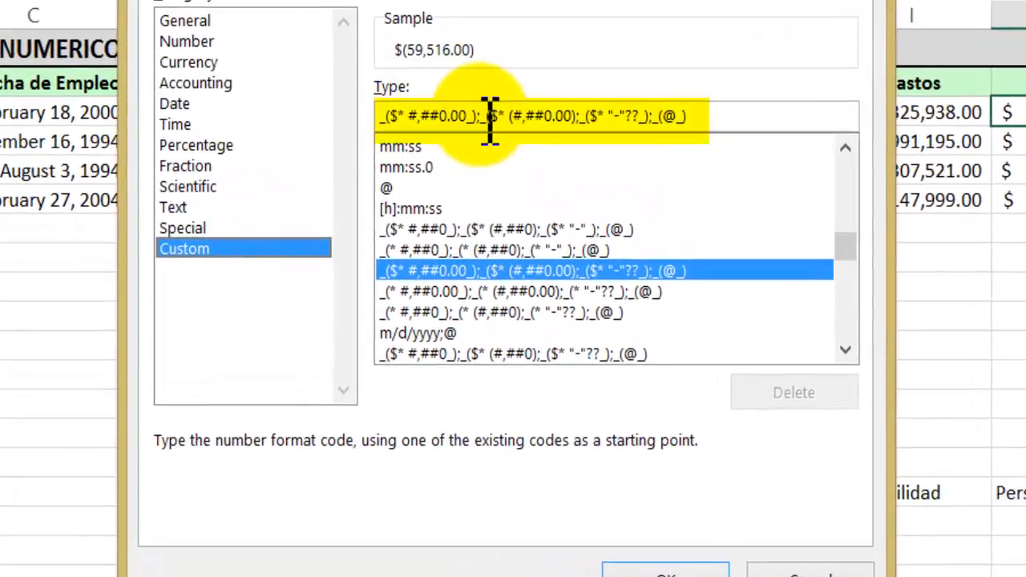
pyautogui.moveTo(474, 117); pyautogui.dragTo(383, 119)
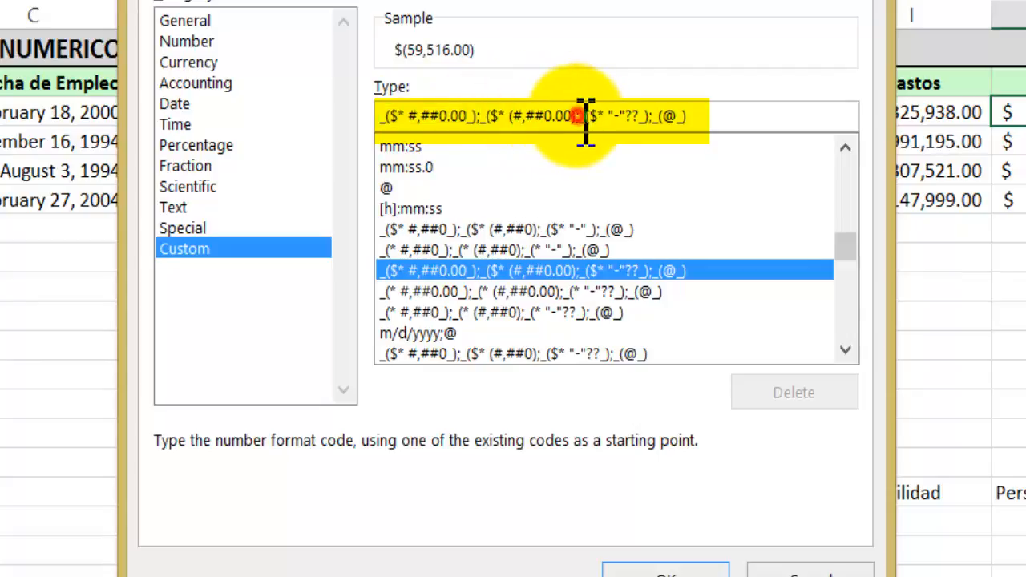
pyautogui.moveTo(577, 118); pyautogui.dragTo(489, 124)
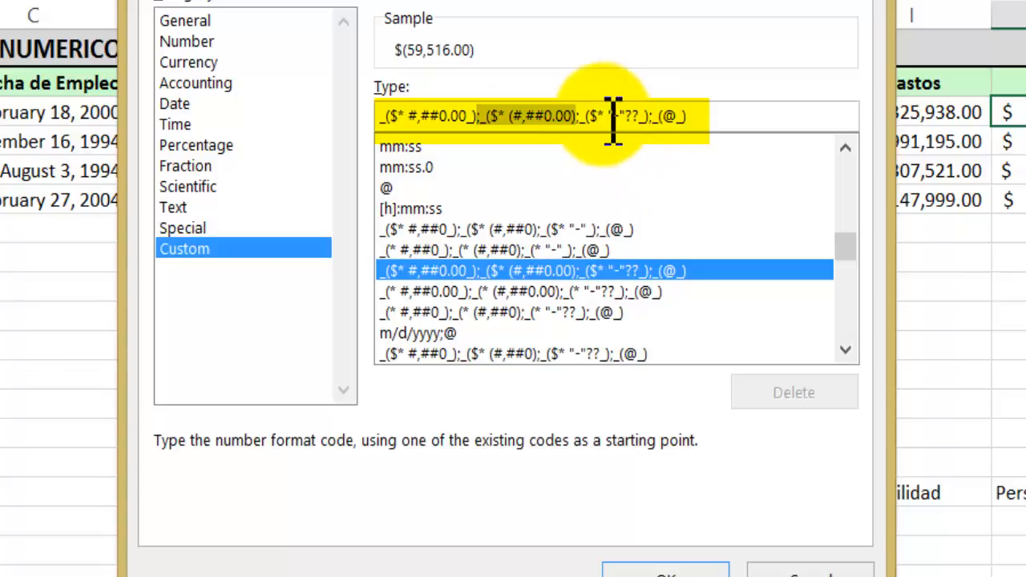
pyautogui.moveTo(580, 116); pyautogui.dragTo(652, 116)
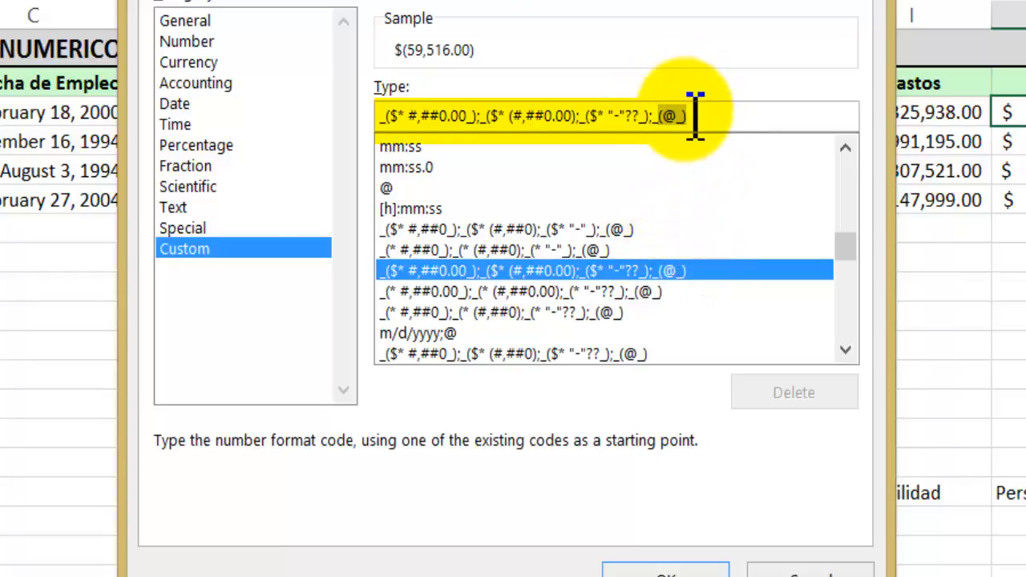
# Apply the custom format _($* #,##0.00_);_($* (#,##0.00);_($* "-"??_);_("Entre Beneficio" to the Ingreso value in J3.
pyautogui.moveTo(848, 243); pyautogui.dragTo(841, 288)
pyautogui.click(724, 229)
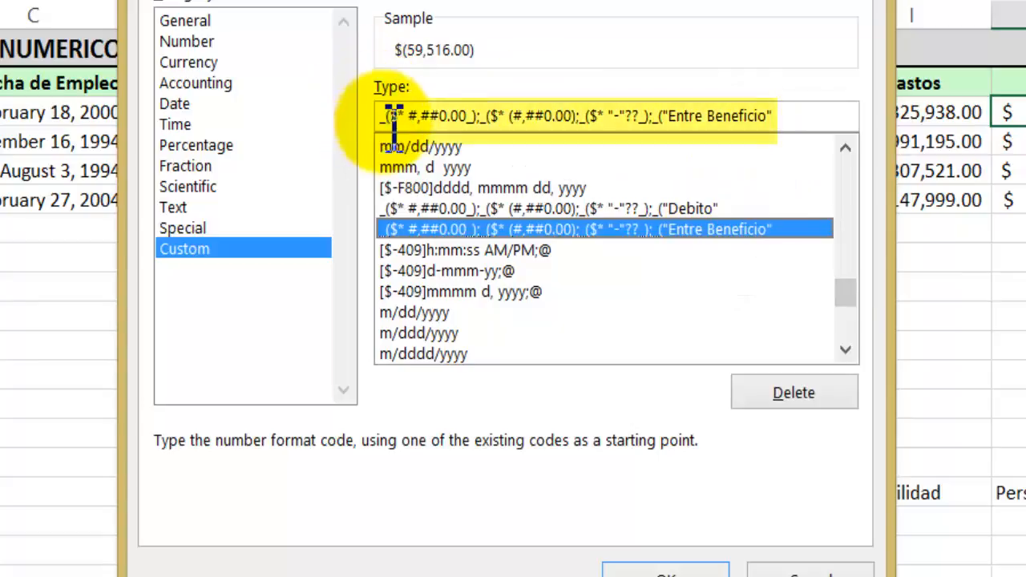
pyautogui.click(778, 117)
pyautogui.moveTo(757, 117); pyautogui.dragTo(668, 117)
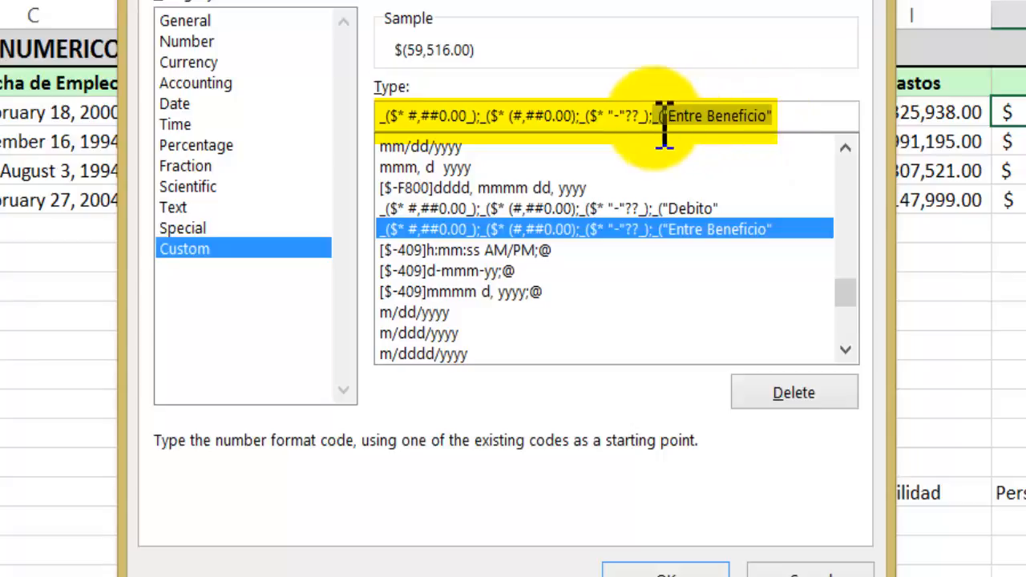
pyautogui.moveTo(654, 116); pyautogui.dragTo(608, 116)
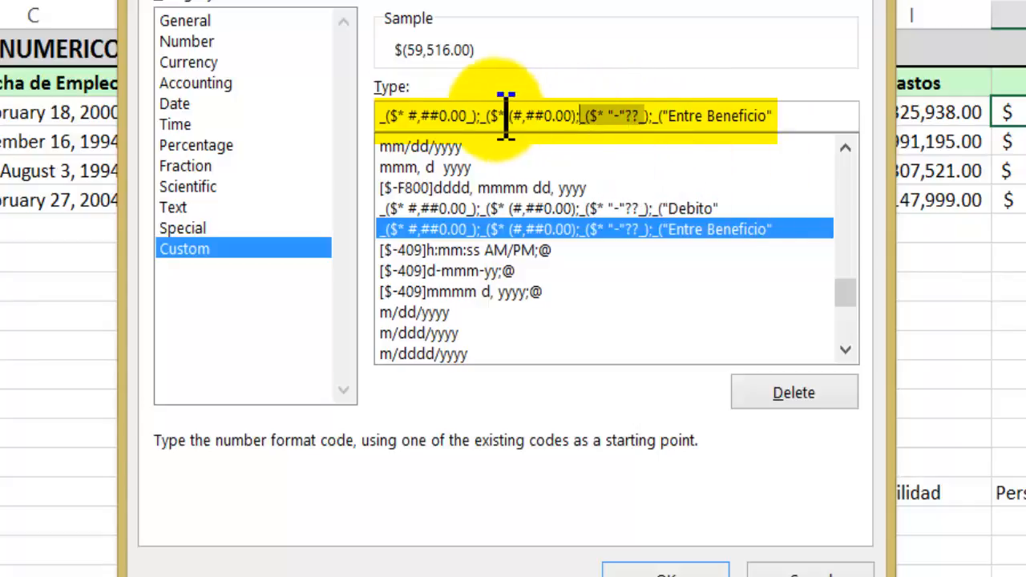
pyautogui.moveTo(482, 117); pyautogui.dragTo(446, 117)
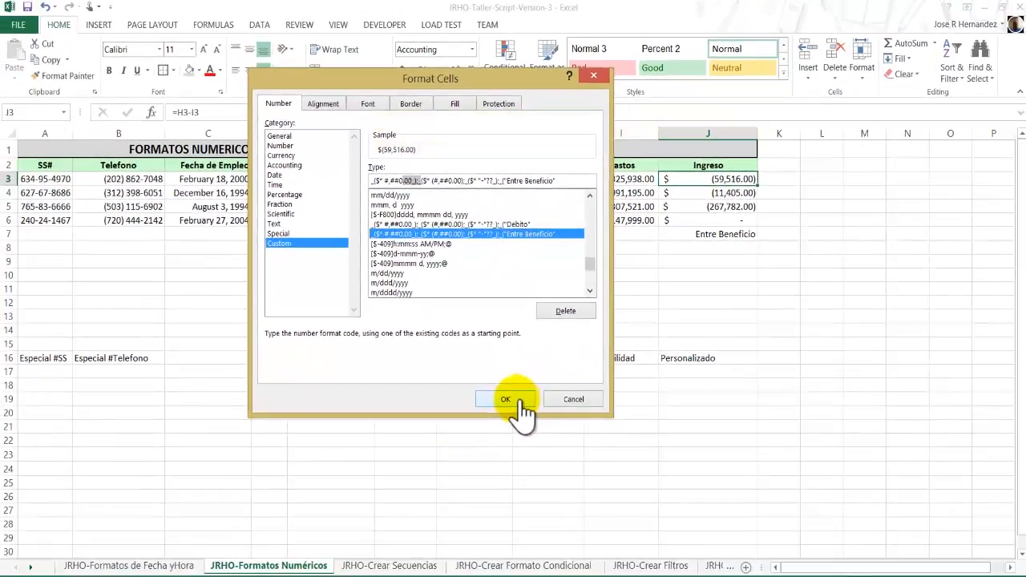
pyautogui.click(506, 400)
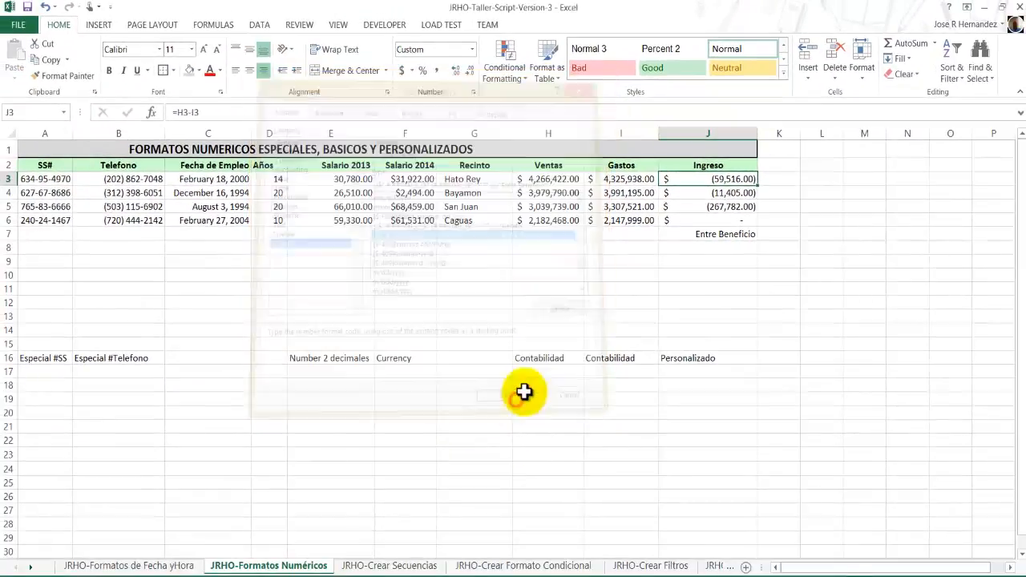
# Set Hato Rey's Ventas value in H3 to 233 and its Gastos value in I3 to 100.
pyautogui.click(549, 180)
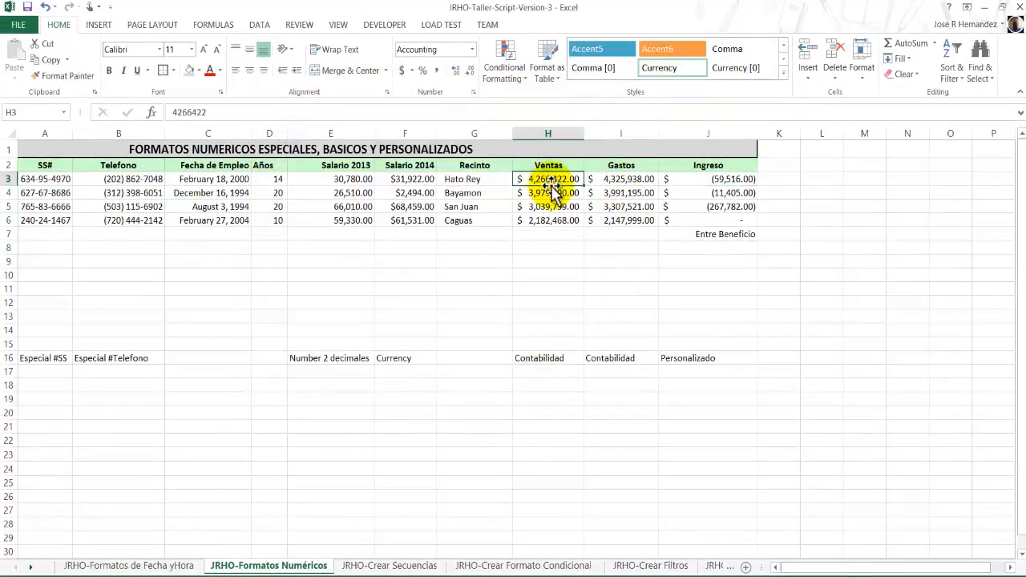
pyautogui.write('233')
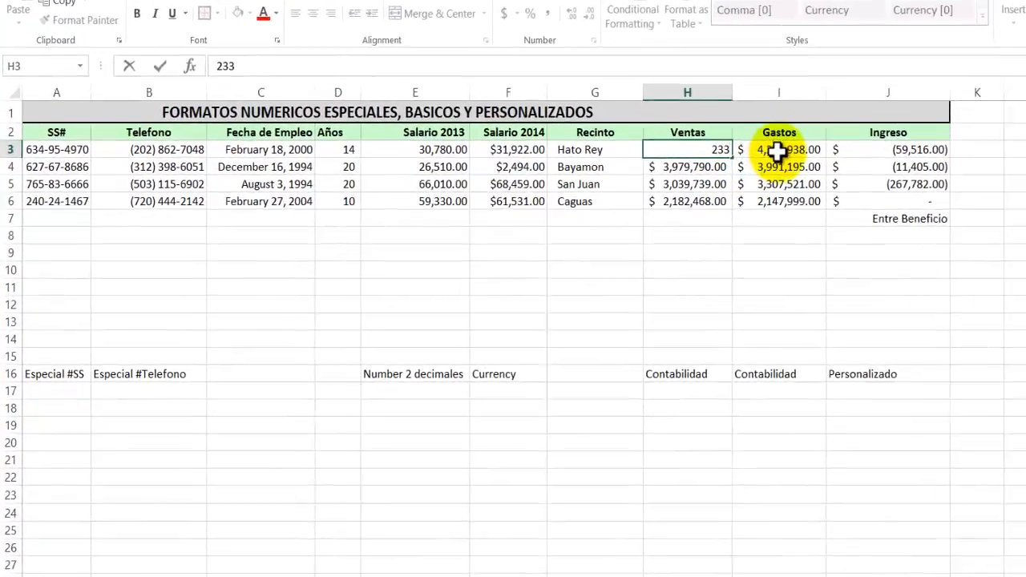
pyautogui.click(619, 179)
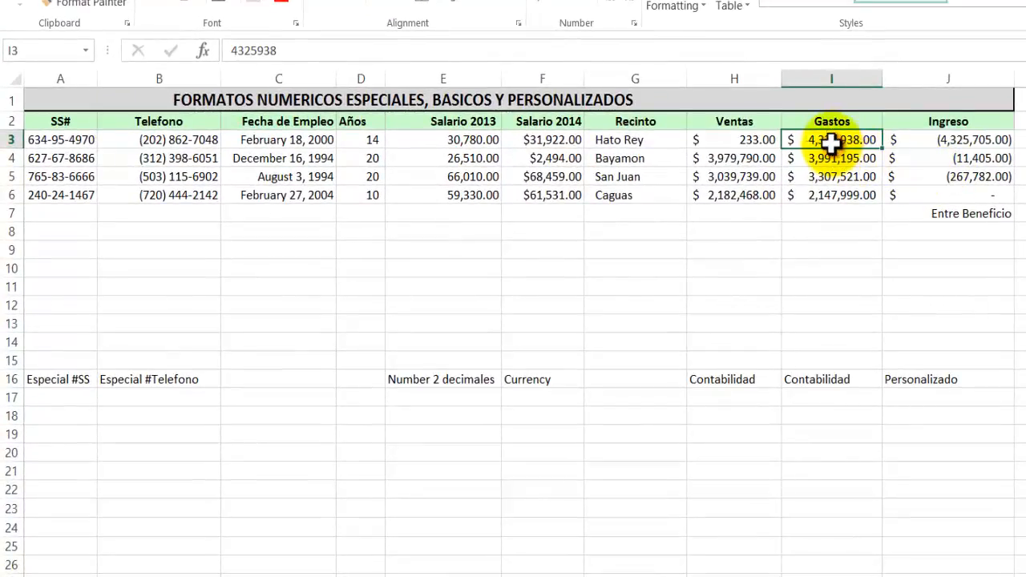
pyautogui.write('1')
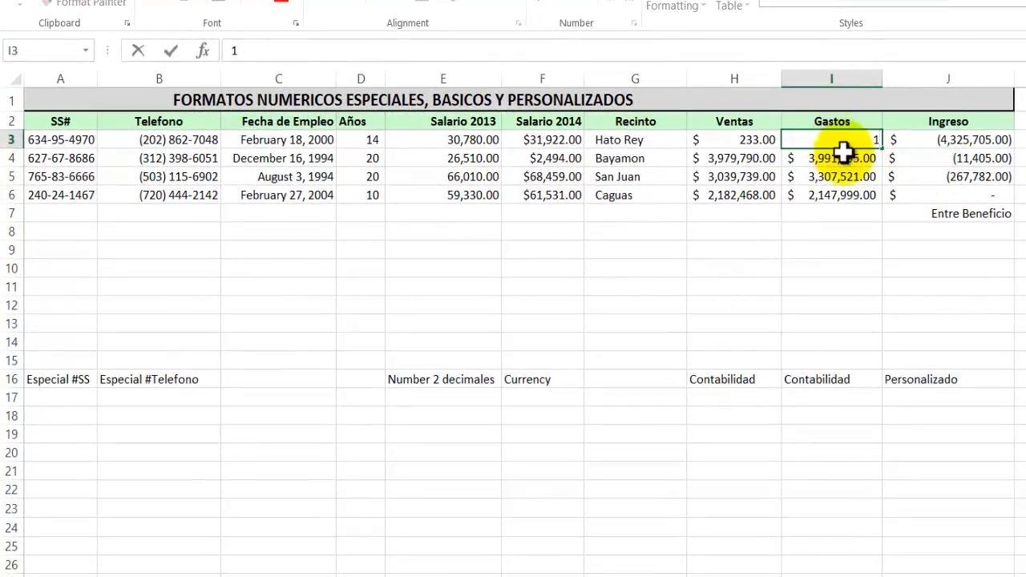
pyautogui.write('00')
pyautogui.click(852, 176)
pyautogui.click(972, 141)
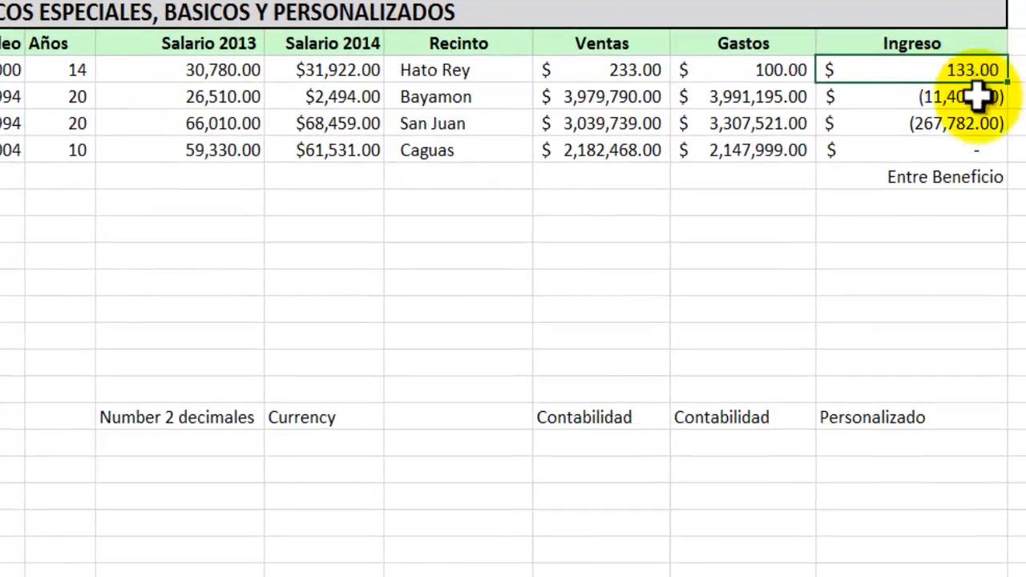
# Replace the Ingreso formula for Bayamon in J4 with 0.
pyautogui.click(977, 98)
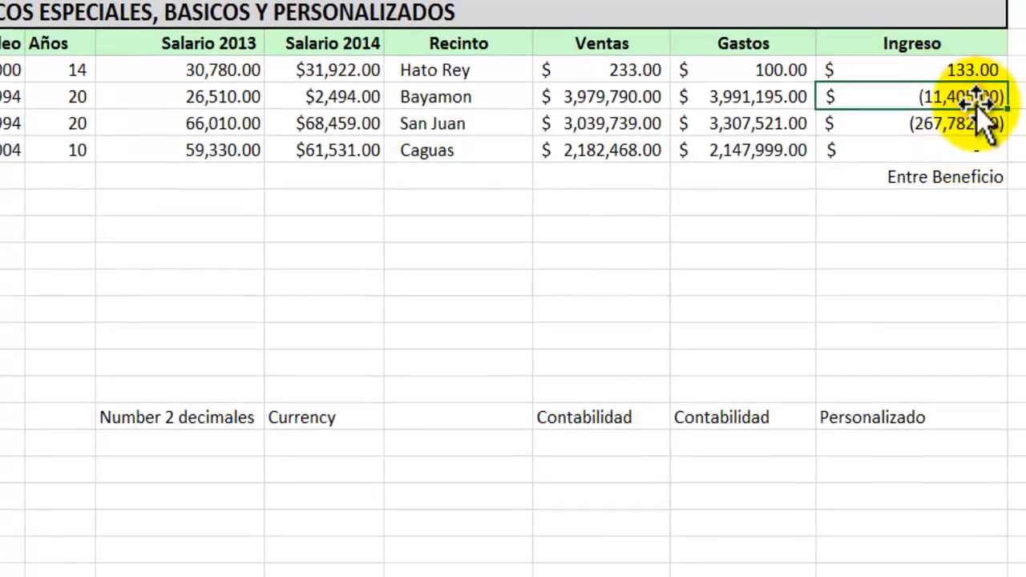
pyautogui.write('0')
pyautogui.press('Return')
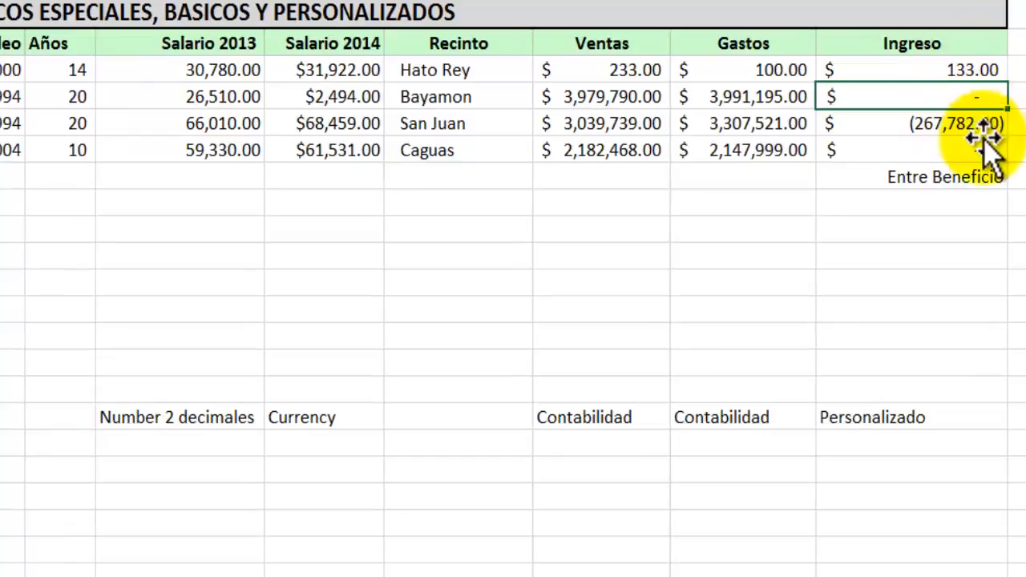
pyautogui.click(990, 96)
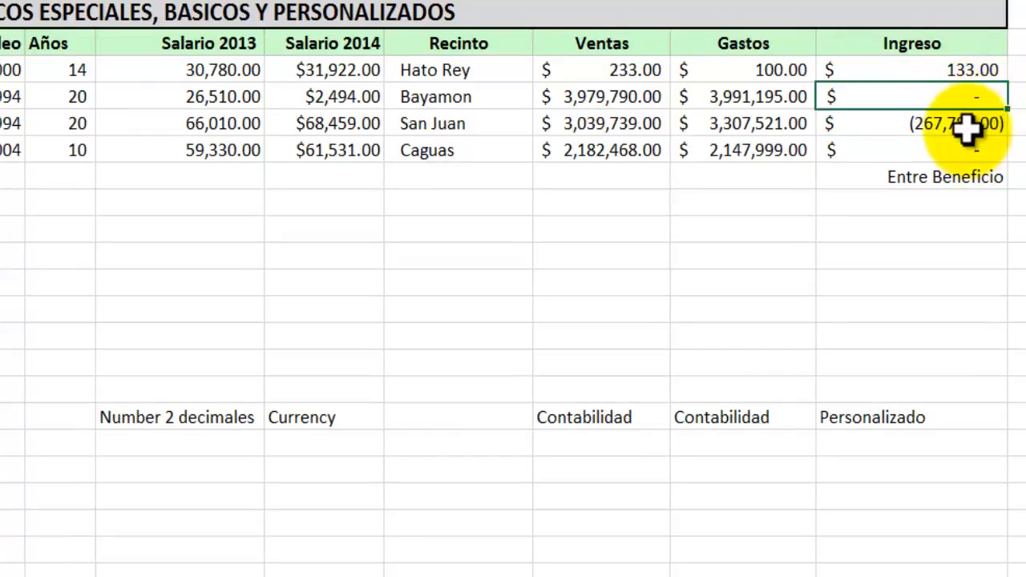
# Replace the text in cell J7, below the Ingreso values, with ERED.
pyautogui.click(970, 125)
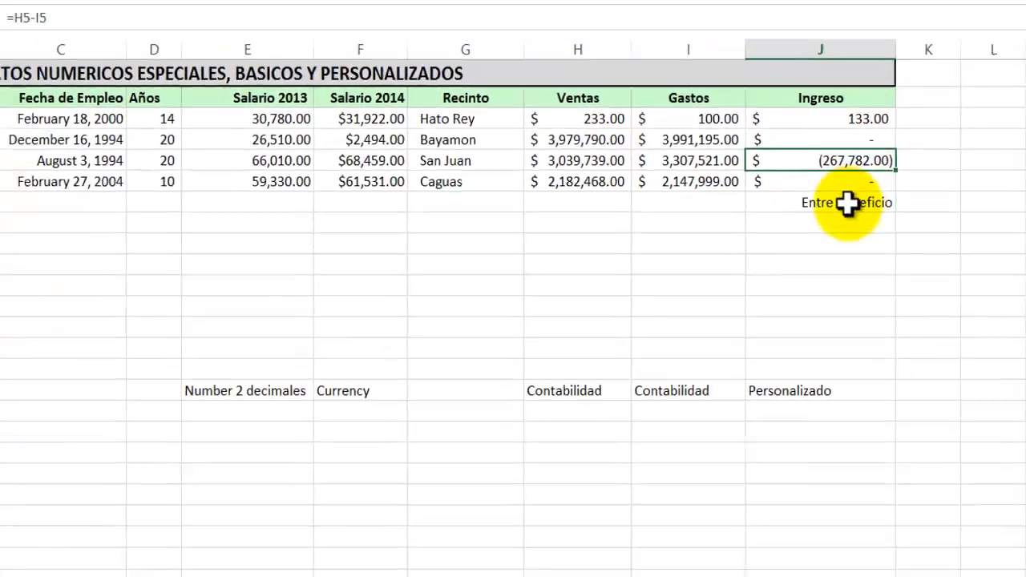
pyautogui.click(847, 203)
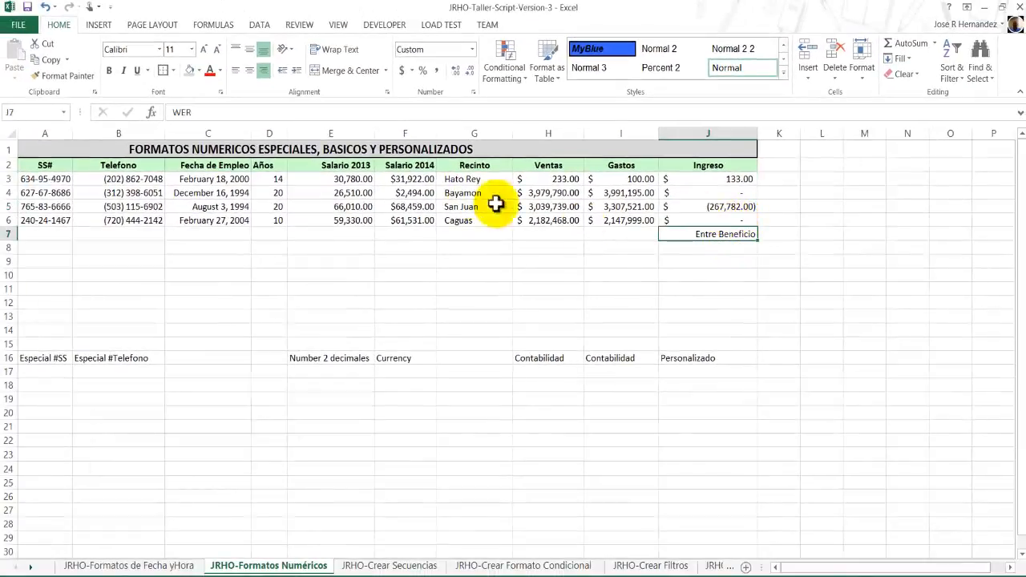
pyautogui.moveTo(200, 113); pyautogui.dragTo(164, 112)
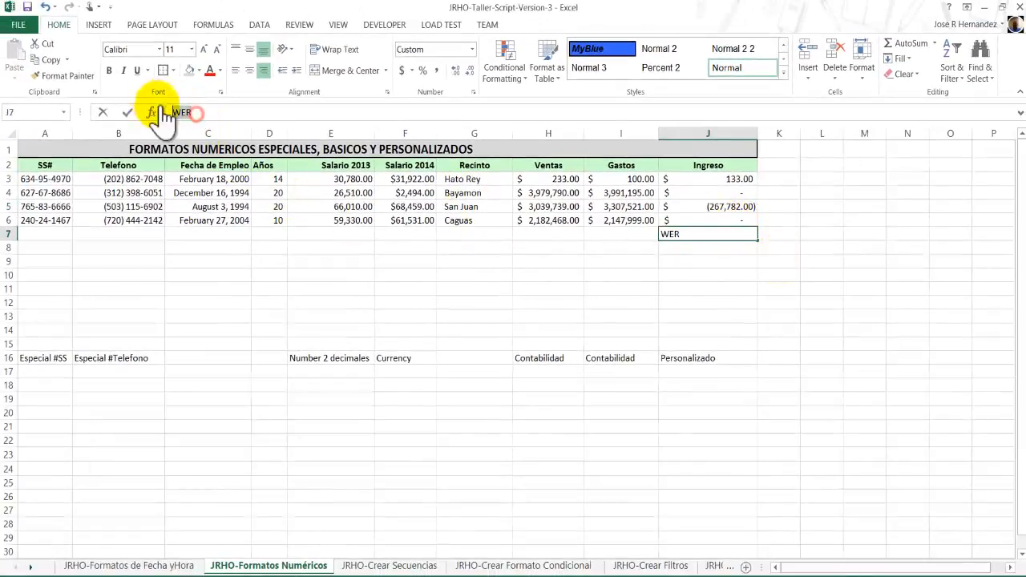
pyautogui.write('ERED')
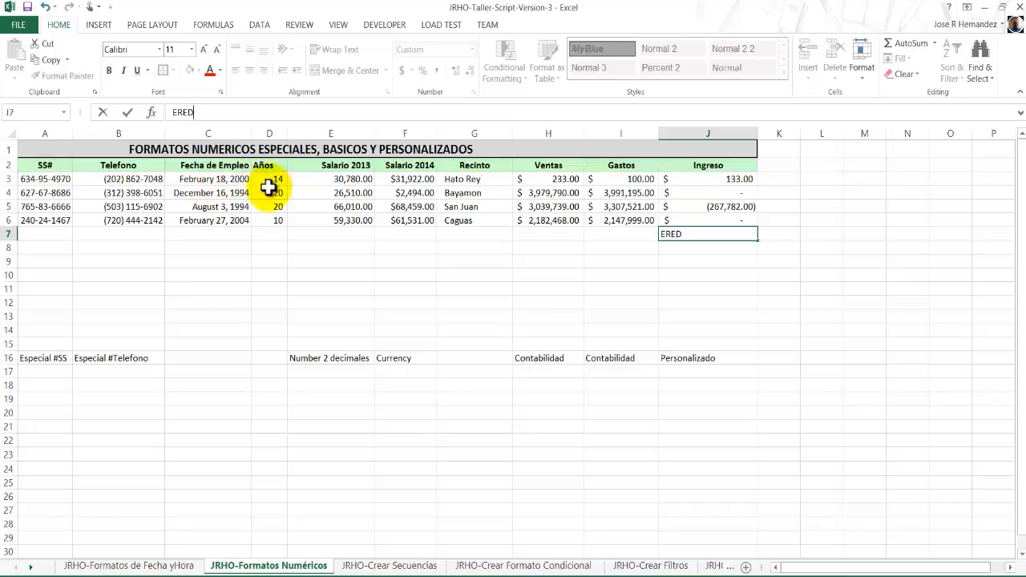
pyautogui.click(128, 111)
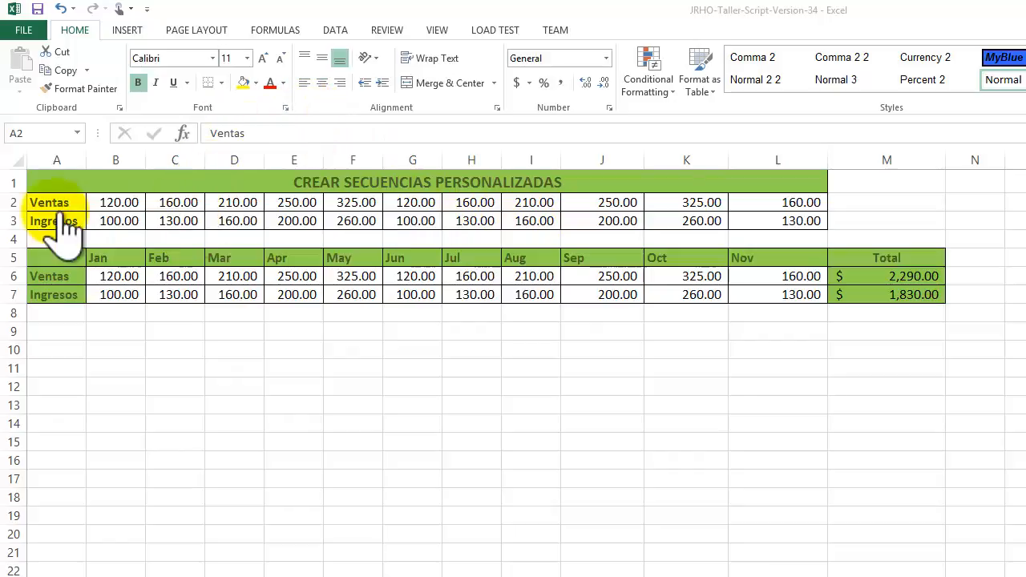
# Insert a blank row above the first Ventas row, directly below the CREAR SECUENCIAS PERSONALIZADAS title.
pyautogui.click(14, 202)
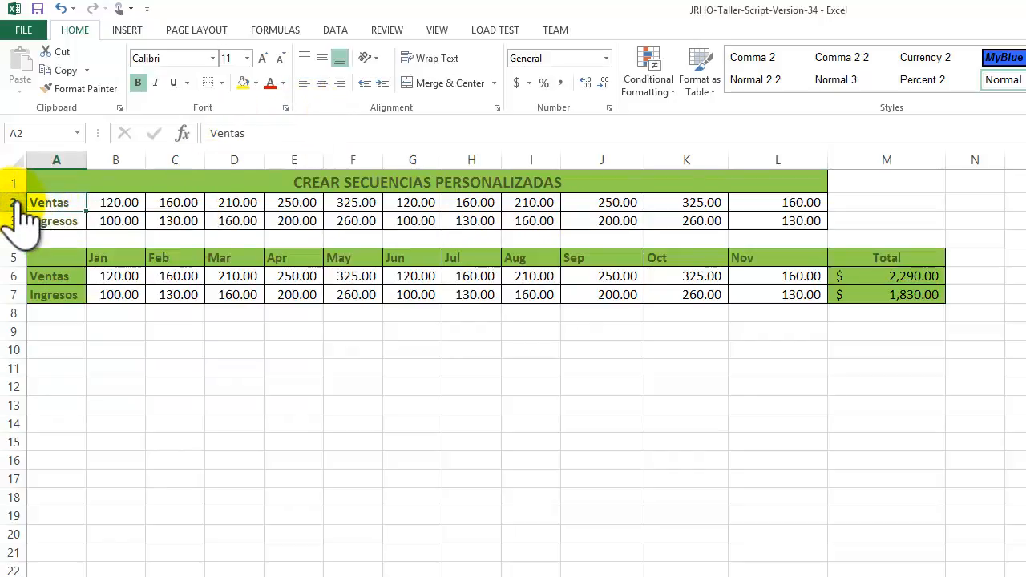
pyautogui.rightClick(15, 202)
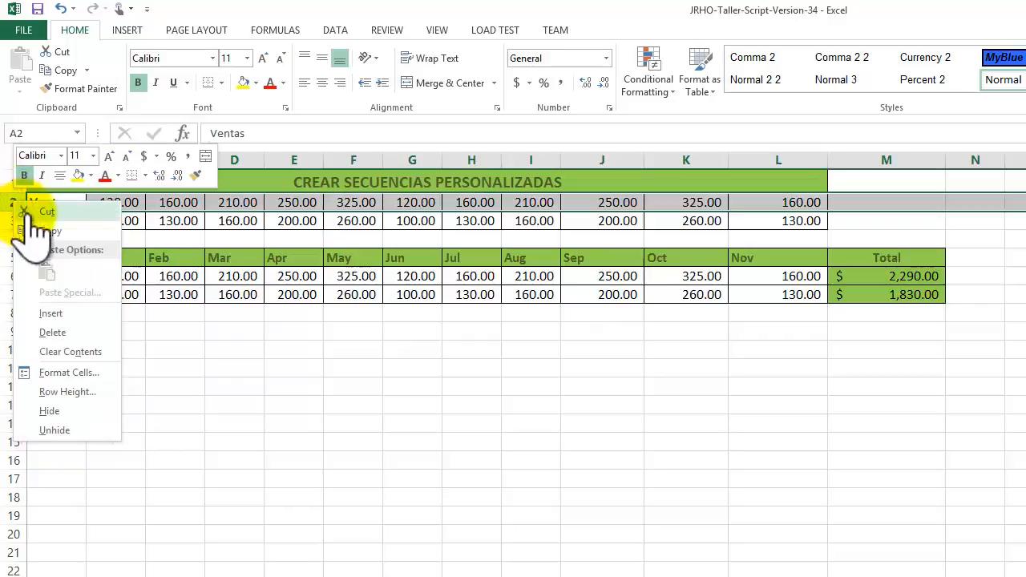
pyautogui.click(51, 313)
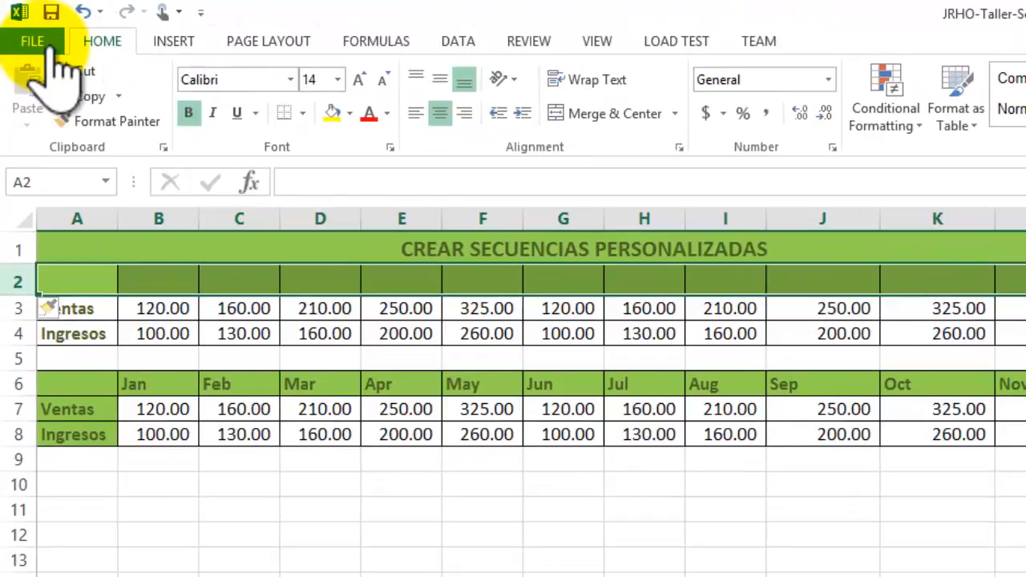
# Open the custom lists editor from the advanced program options and add Diciembre after Noviembre in the Enero, Febrero, Marzo list.
pyautogui.click(49, 48)
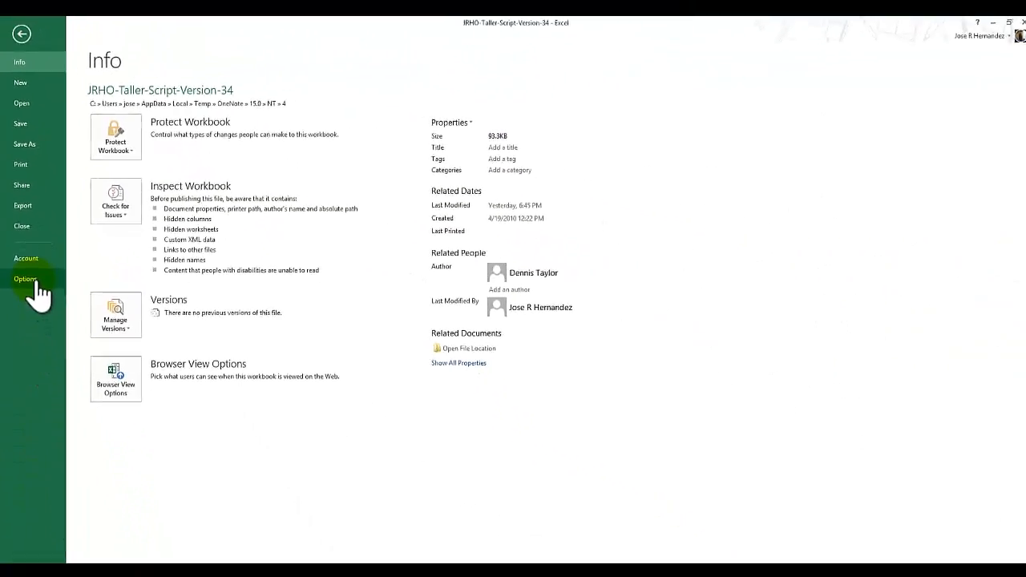
pyautogui.click(40, 383)
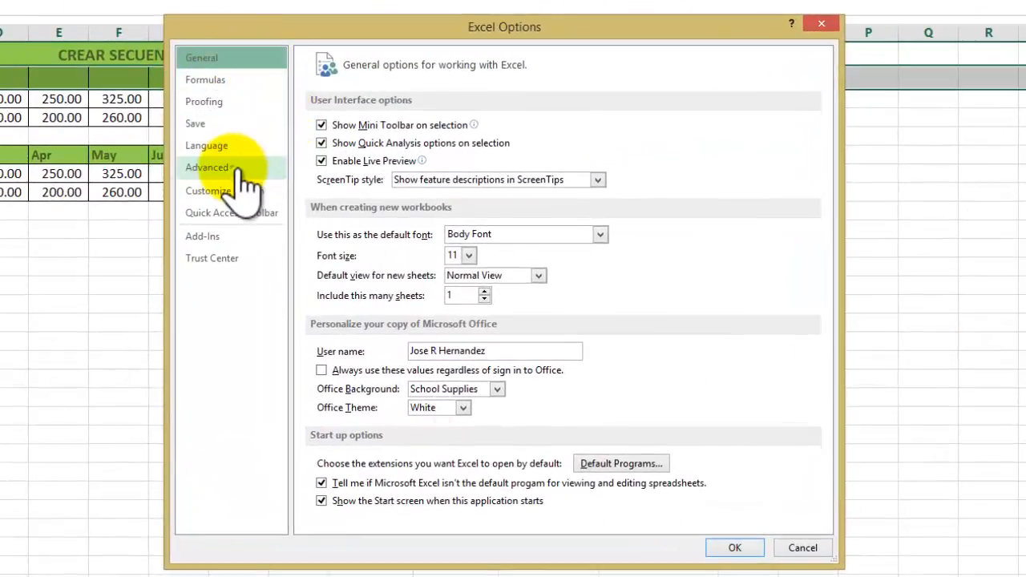
pyautogui.click(239, 170)
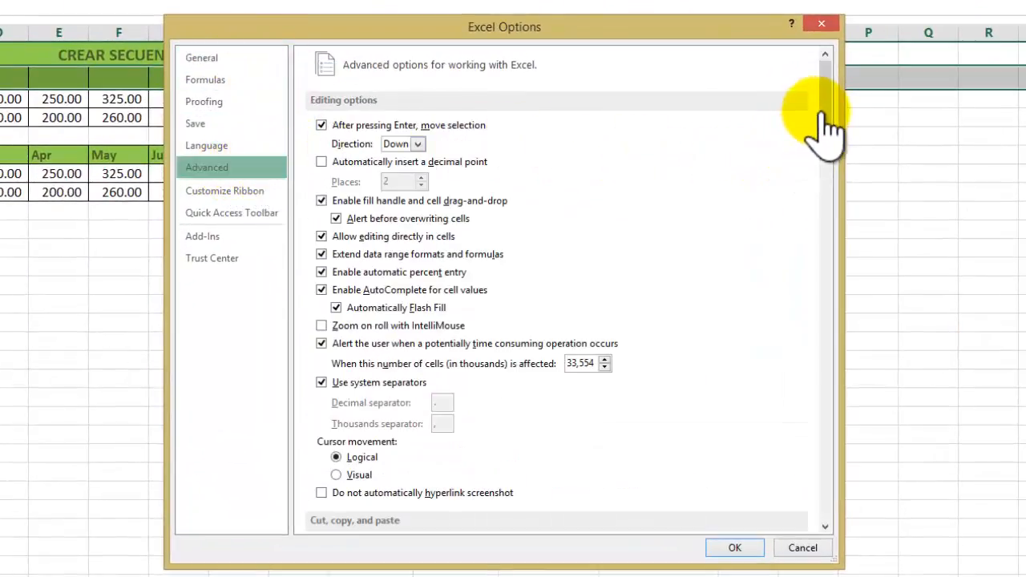
pyautogui.moveTo(828, 114); pyautogui.dragTo(802, 474)
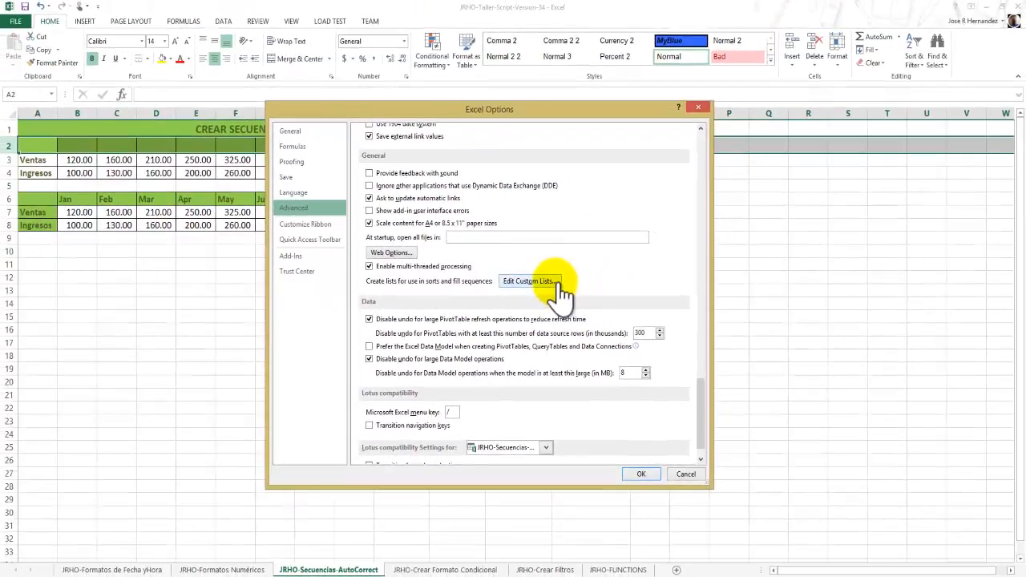
pyautogui.click(554, 282)
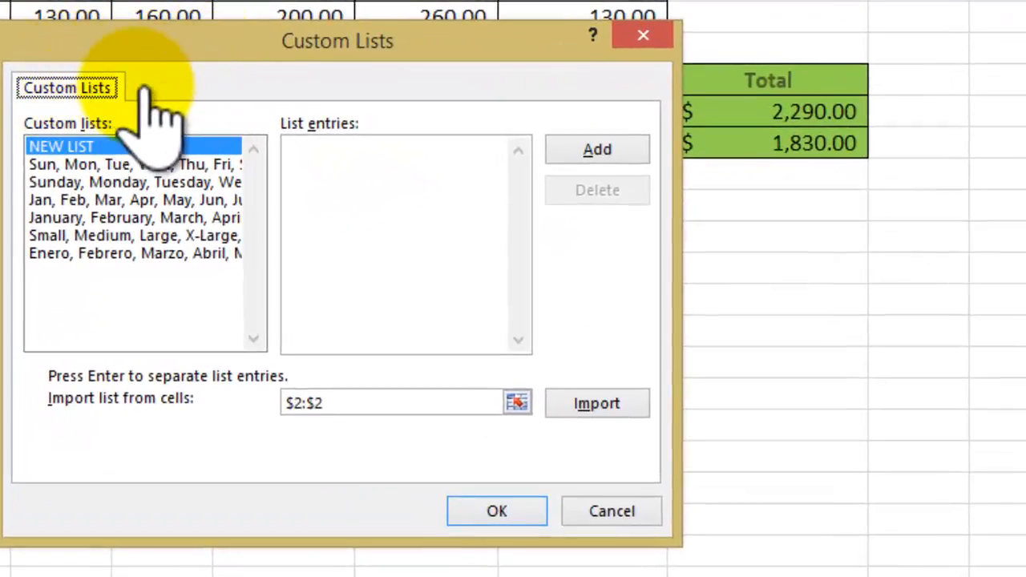
pyautogui.click(144, 253)
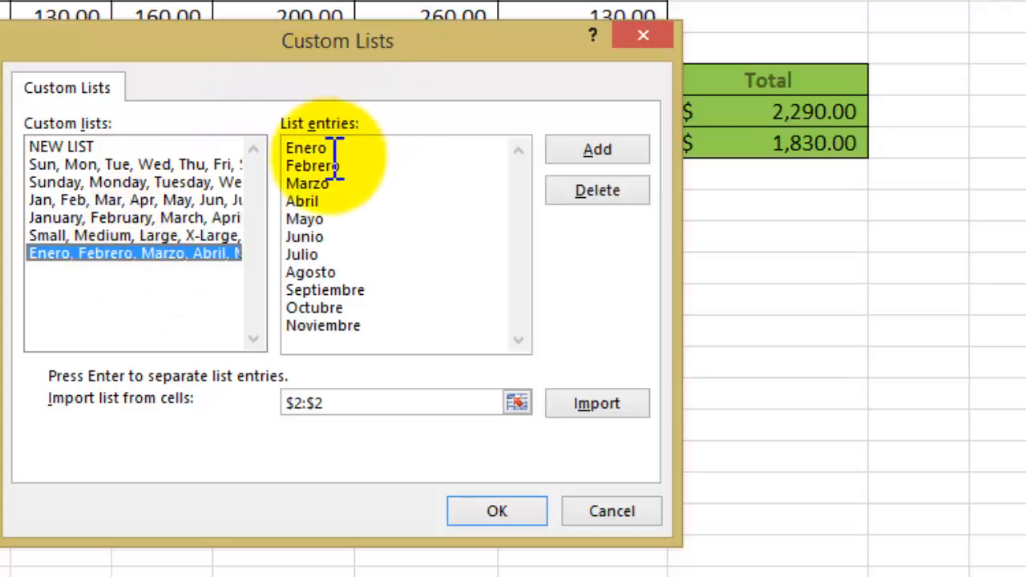
pyautogui.click(376, 324)
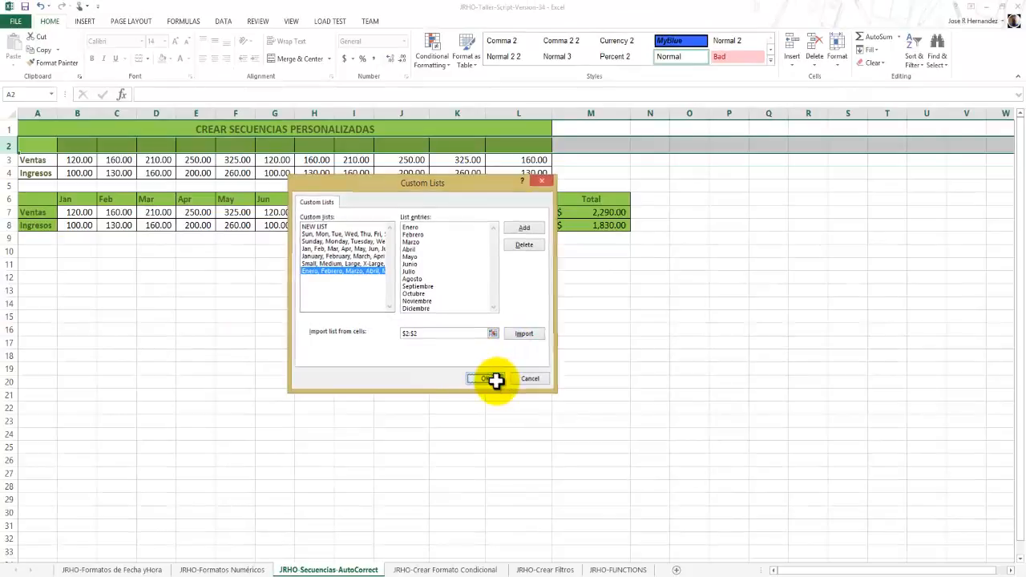
# Accept the custom month list and program options, enter Enero in A2, and fill the month sequence across row 2 through L2.
pyautogui.click(493, 379)
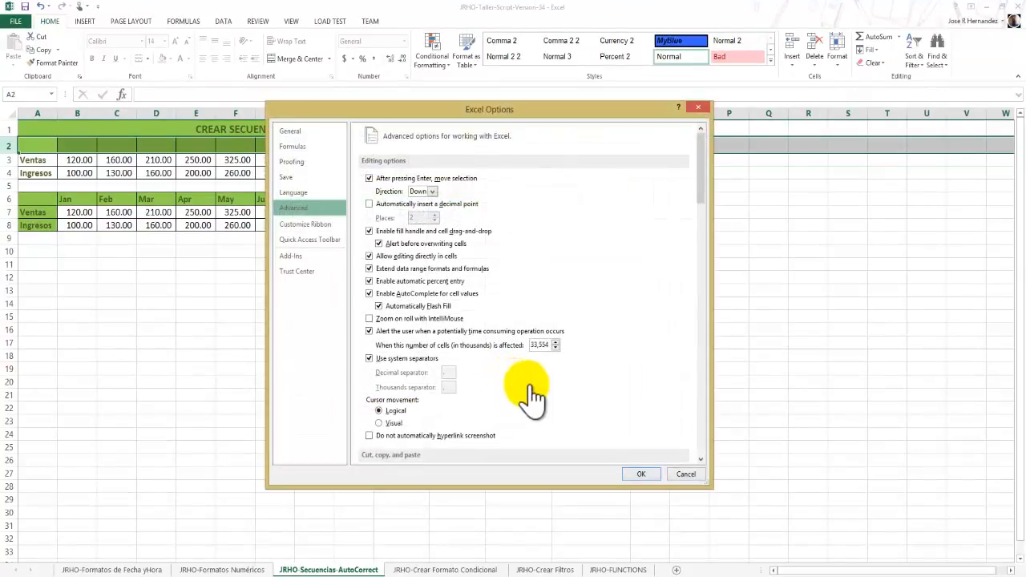
pyautogui.click(631, 473)
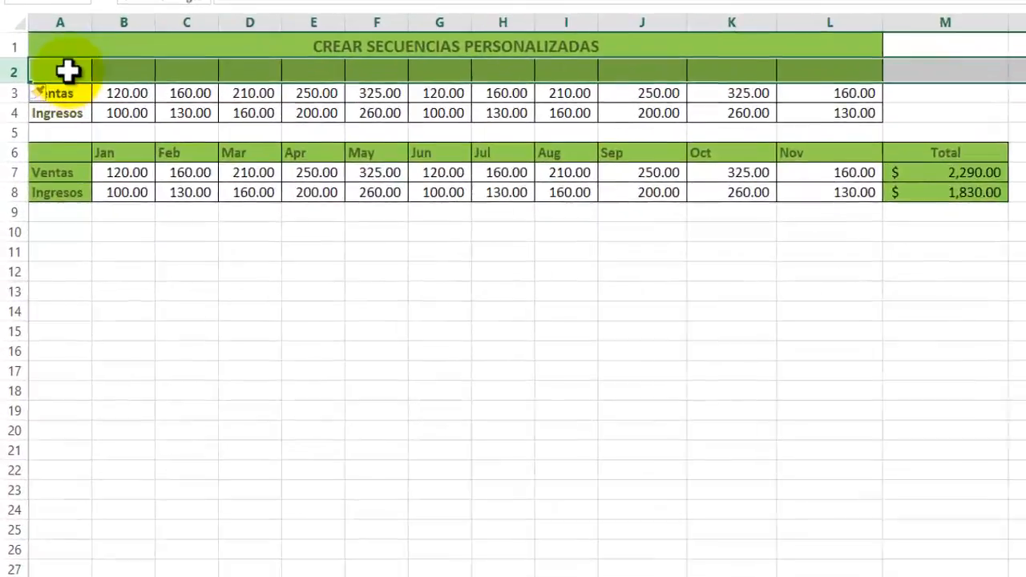
pyautogui.click(43, 145)
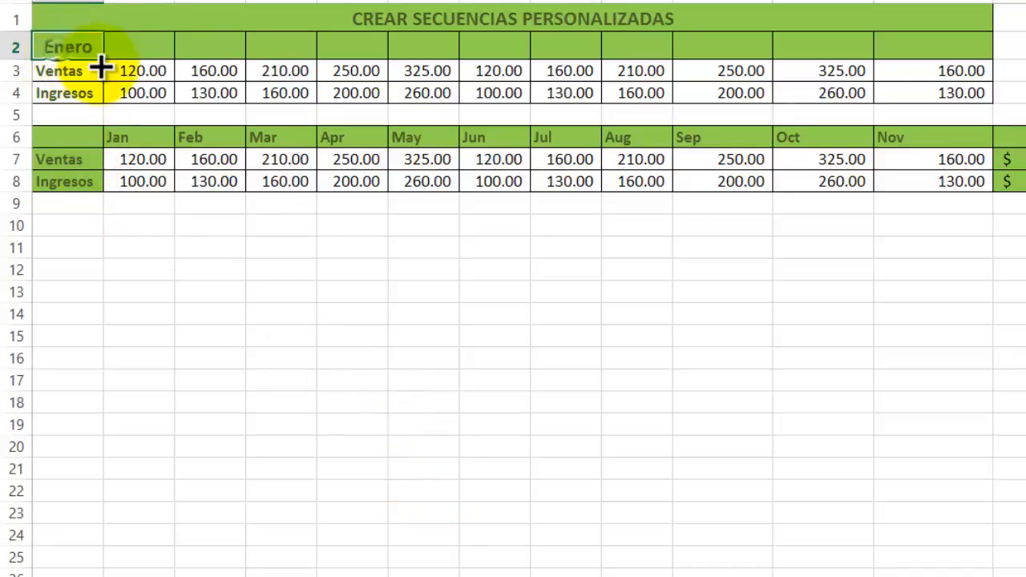
pyautogui.moveTo(112, 61); pyautogui.dragTo(841, 52)
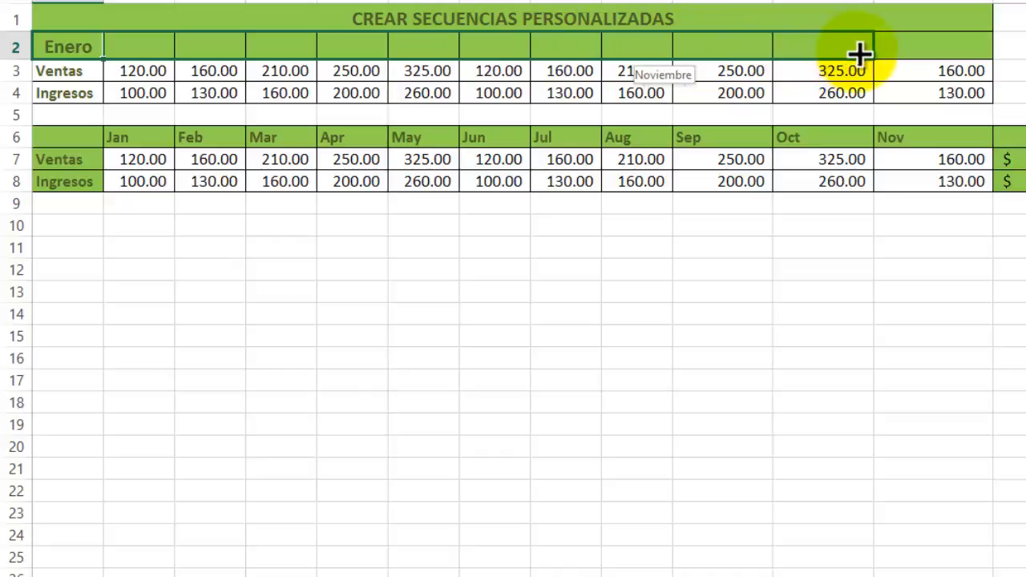
pyautogui.moveTo(939, 50); pyautogui.dragTo(943, 45)
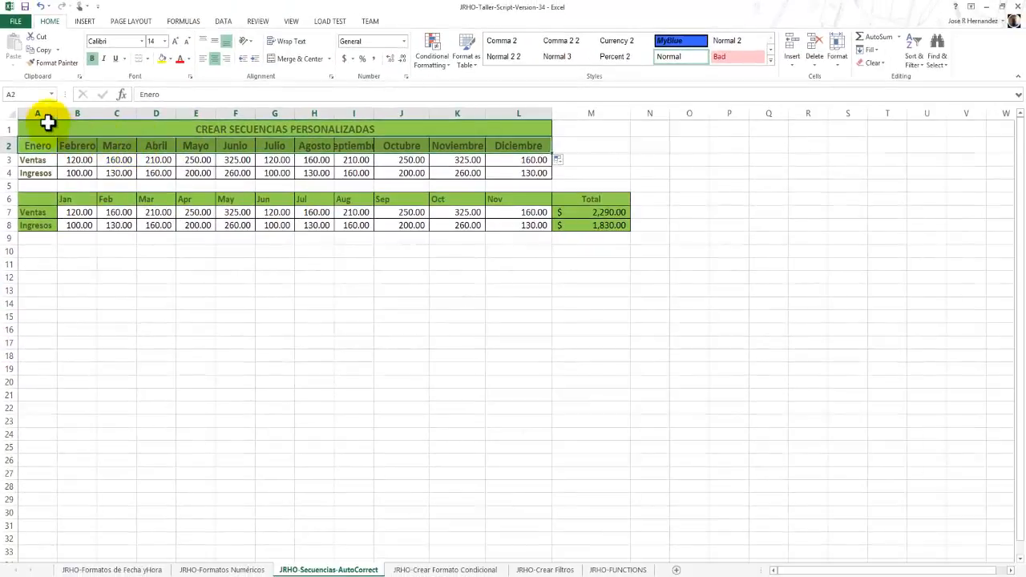
# Autofit the width of all worksheet columns to their contents.
pyautogui.click(12, 114)
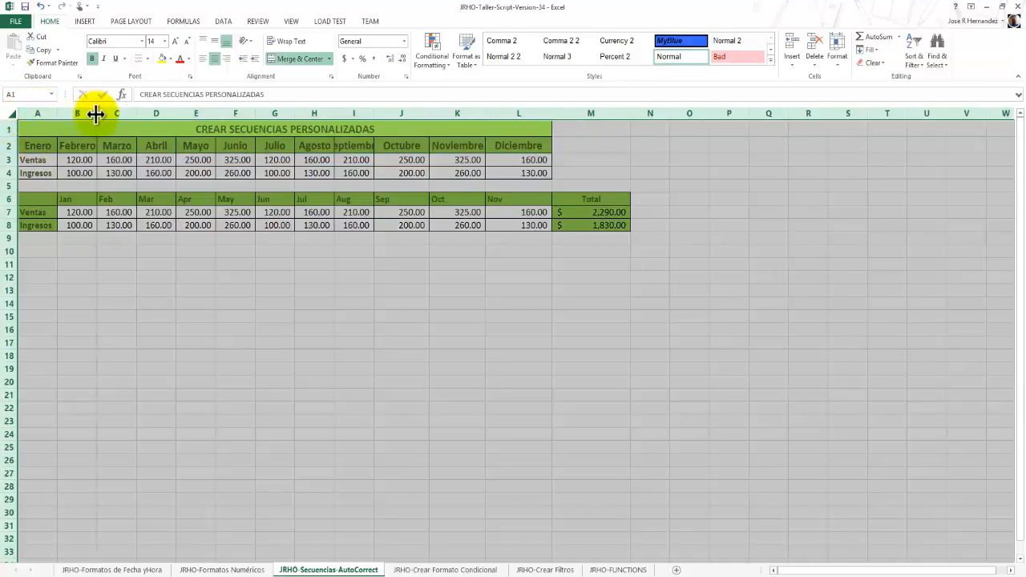
pyautogui.doubleClick(96, 114)
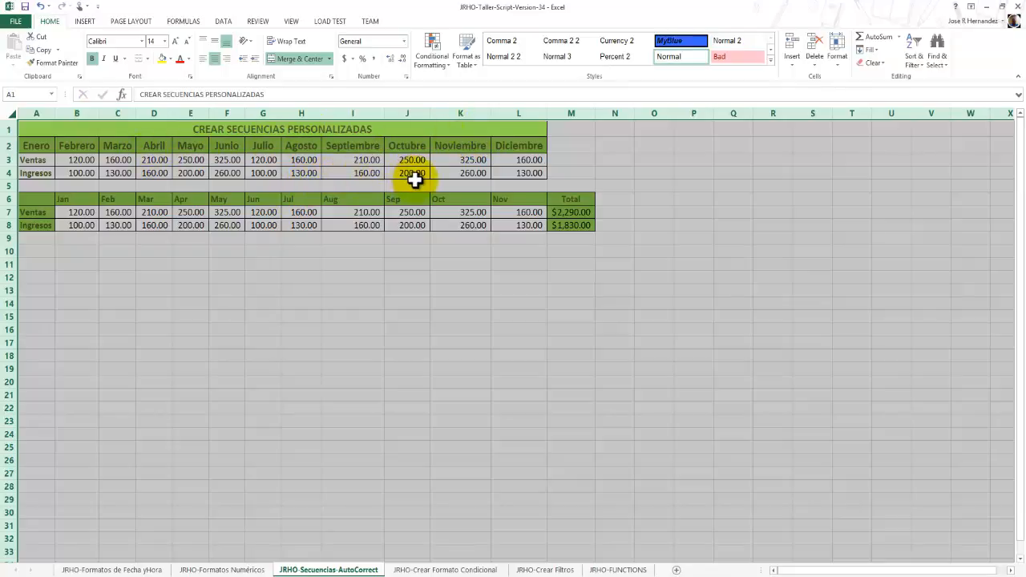
pyautogui.click(118, 272)
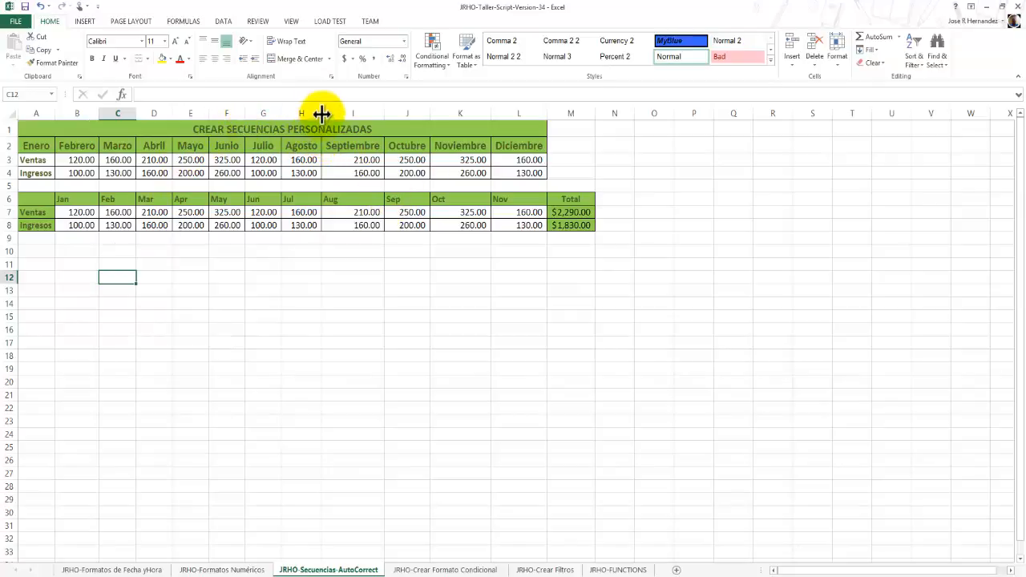
# Try a narrower width for the Agosto column and undo the change.
pyautogui.moveTo(321, 113); pyautogui.dragTo(305, 114)
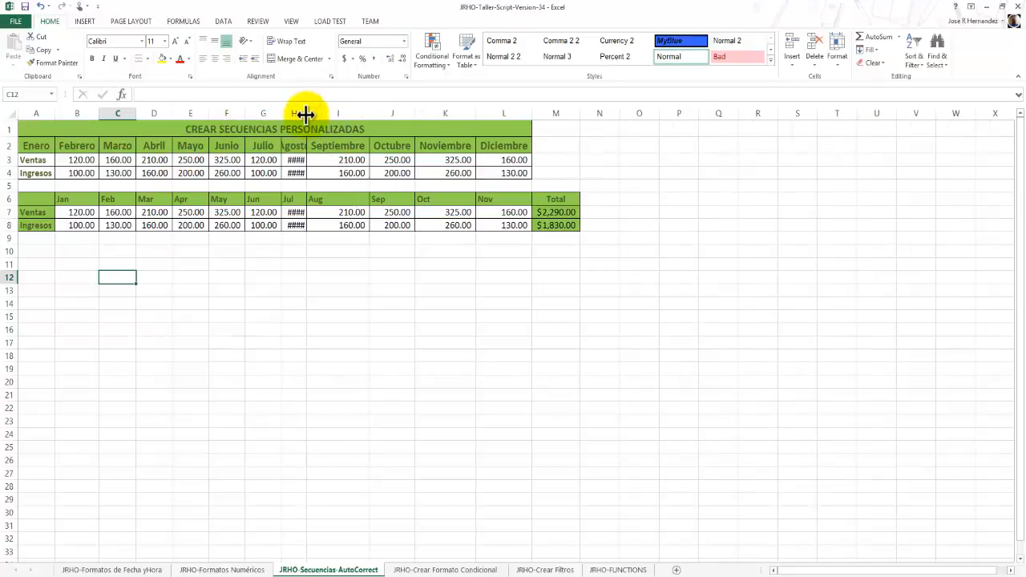
pyautogui.hotkey('ctrl', 'z')
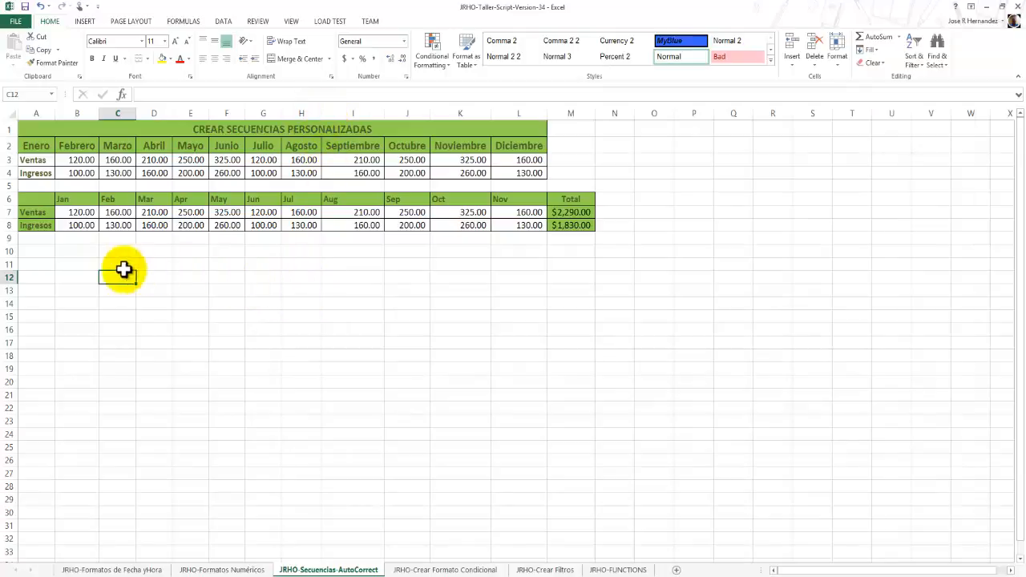
# Open the AutoCorrect settings from the proofing options and look up the replacement entry for JRHO.
pyautogui.click(83, 277)
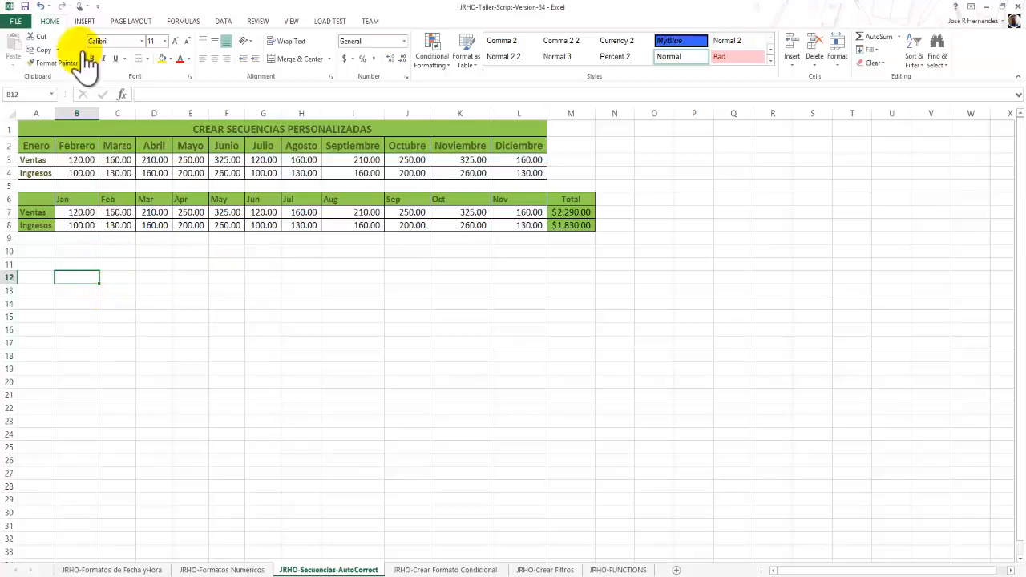
pyautogui.click(18, 22)
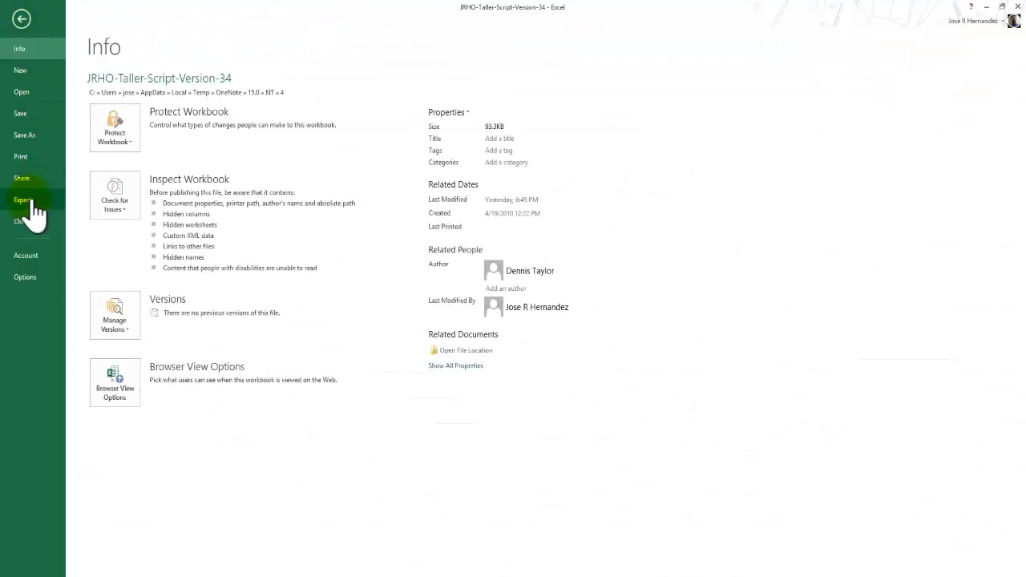
pyautogui.click(35, 276)
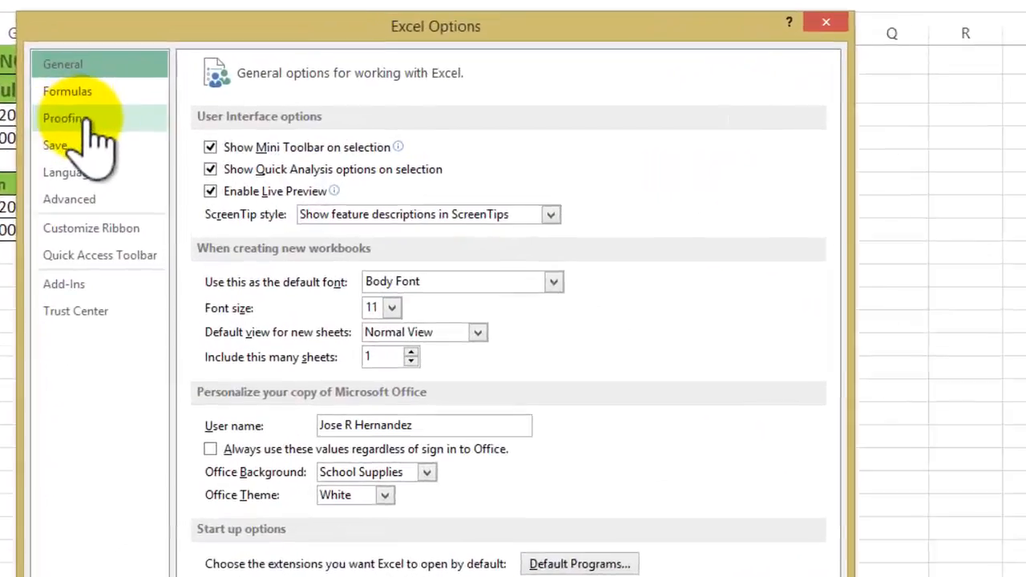
pyautogui.click(195, 143)
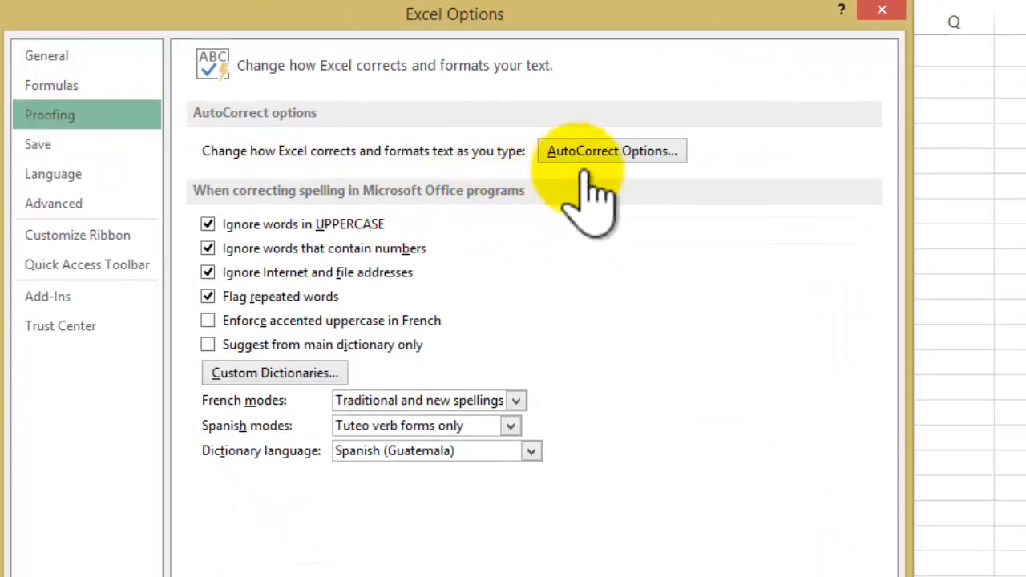
pyautogui.click(677, 156)
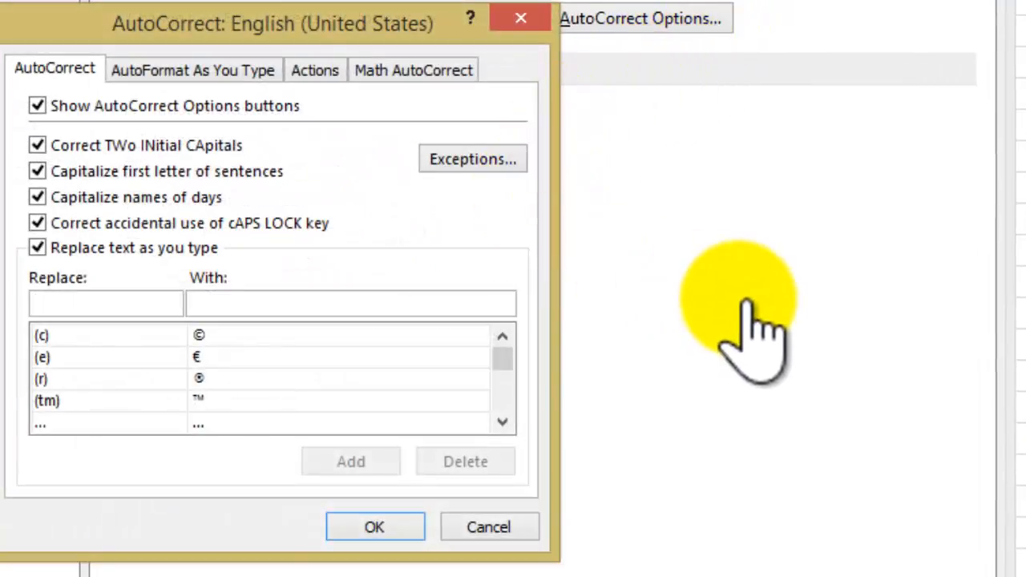
pyautogui.write('j')
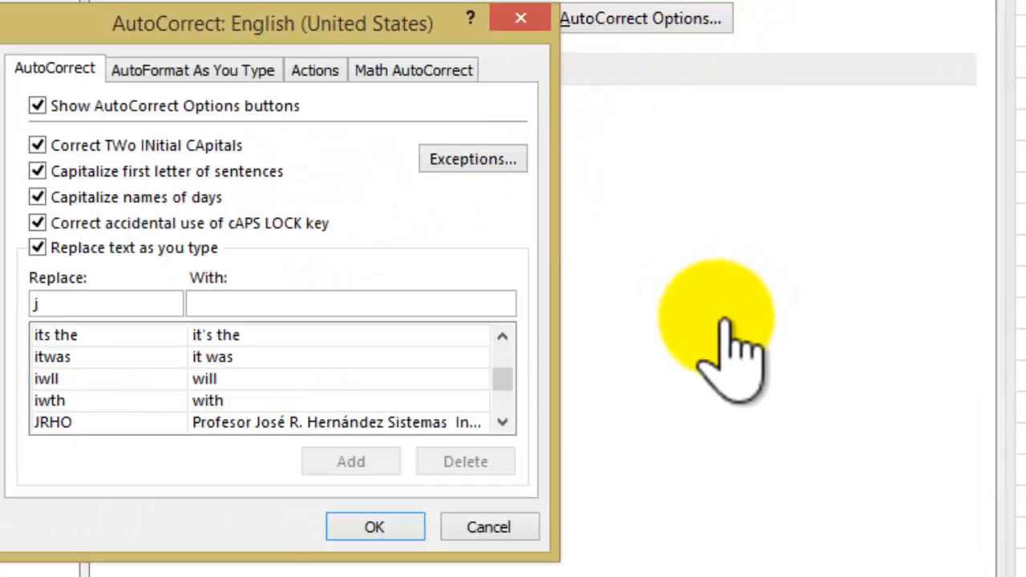
pyautogui.press('BackSpace')
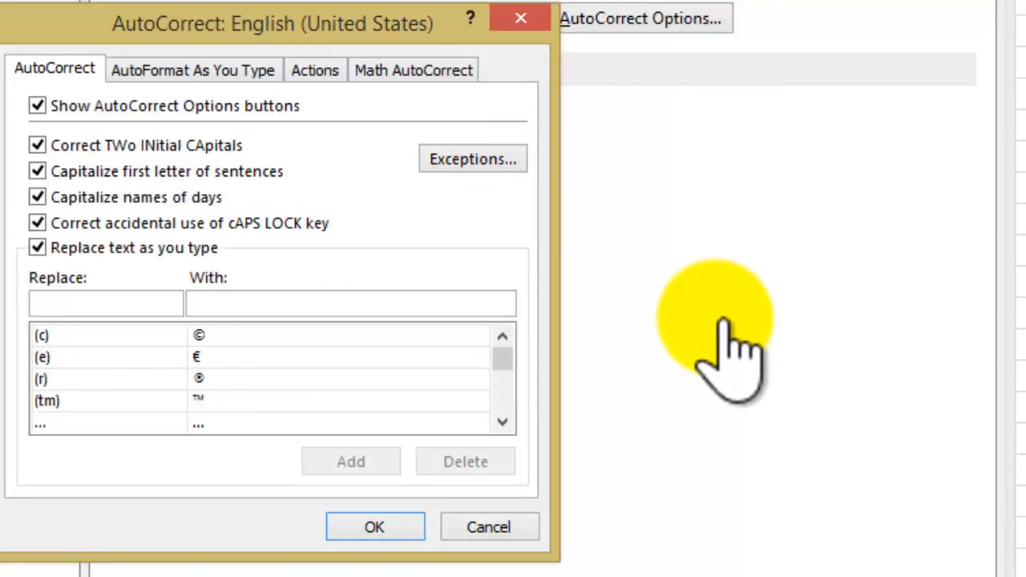
pyautogui.write('JR')
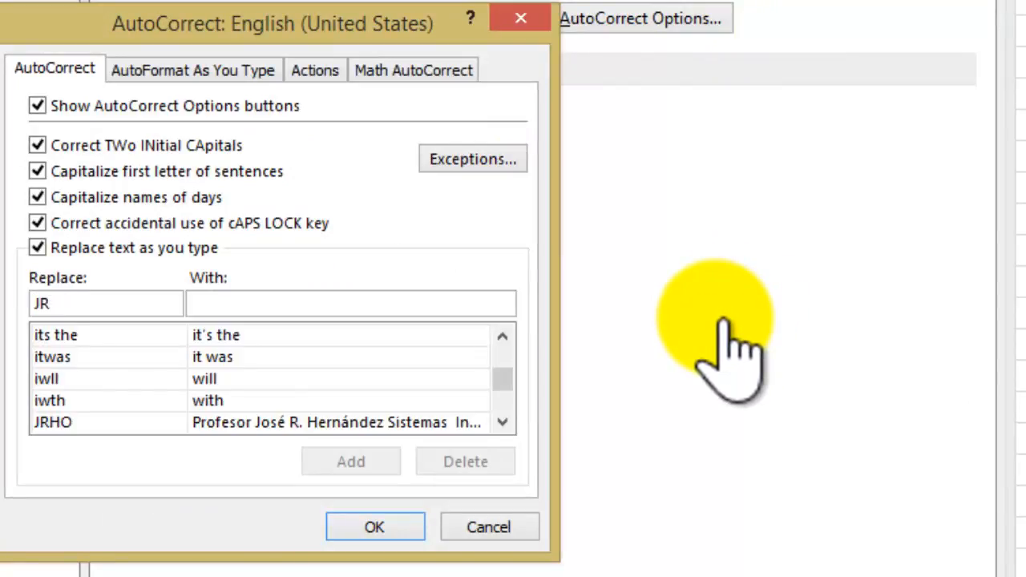
pyautogui.write('HO')
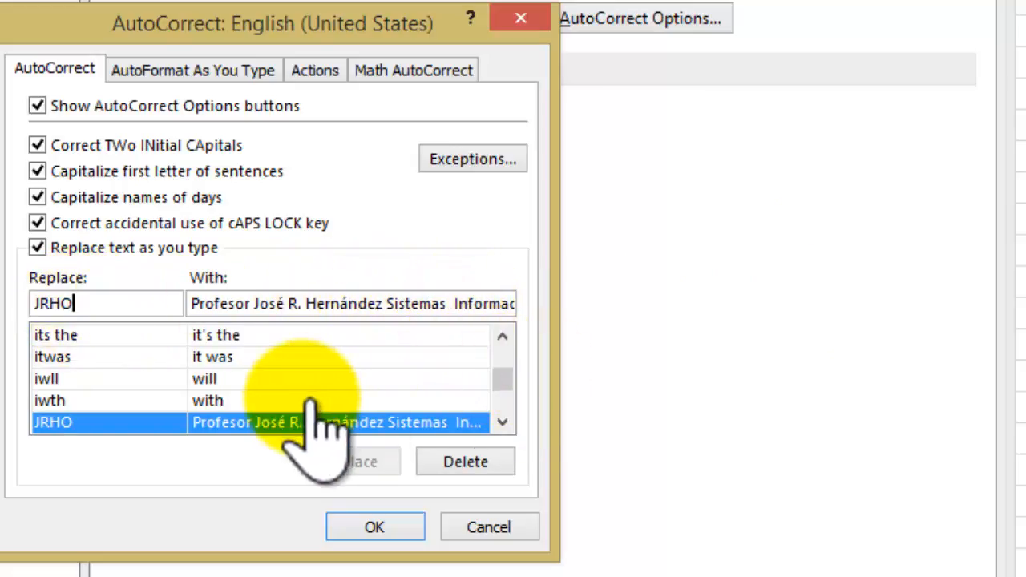
# Look up the AutoCorrect replacement entry for NUCO and close the settings and program options without saving changes.
pyautogui.press('BackSpace')
pyautogui.press('BackSpace')
pyautogui.press('BackSpace')
pyautogui.press('BackSpace')
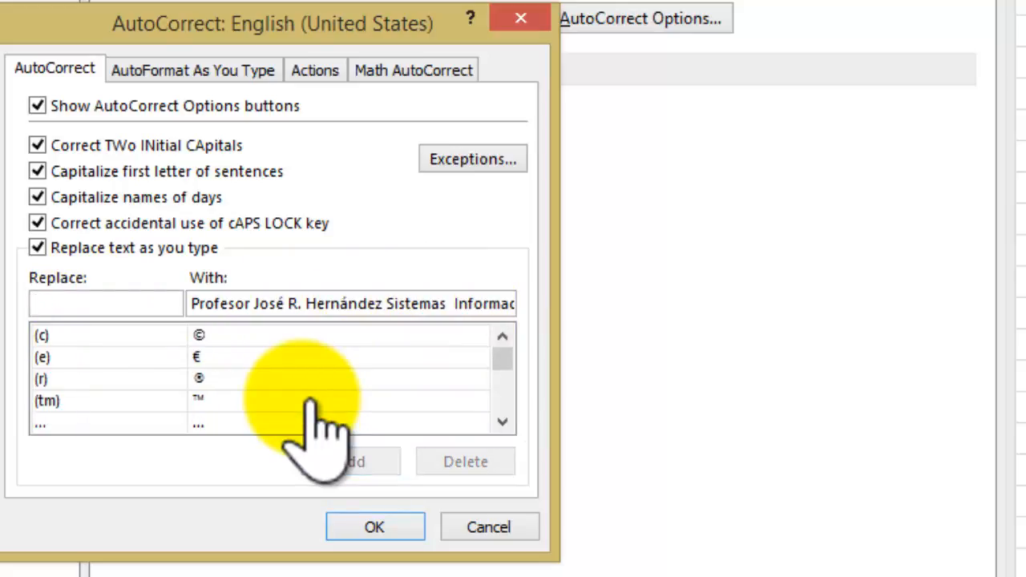
pyautogui.write('NUCO')
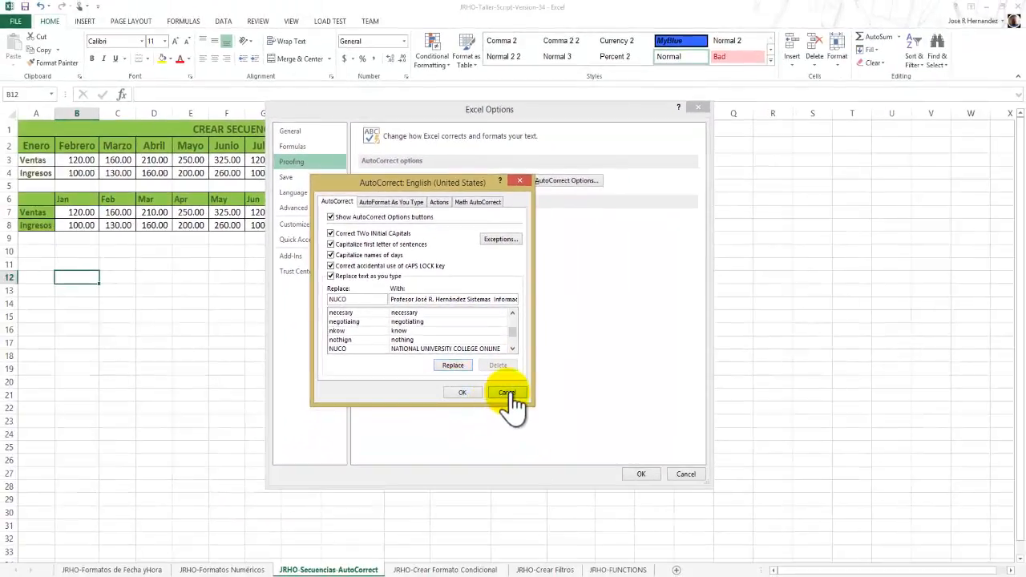
pyautogui.click(507, 393)
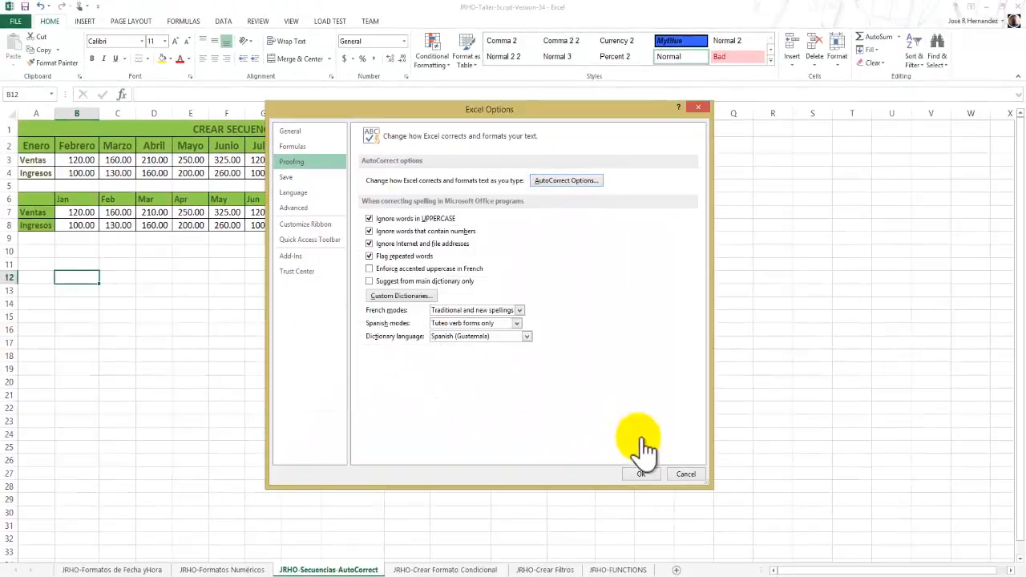
pyautogui.click(686, 475)
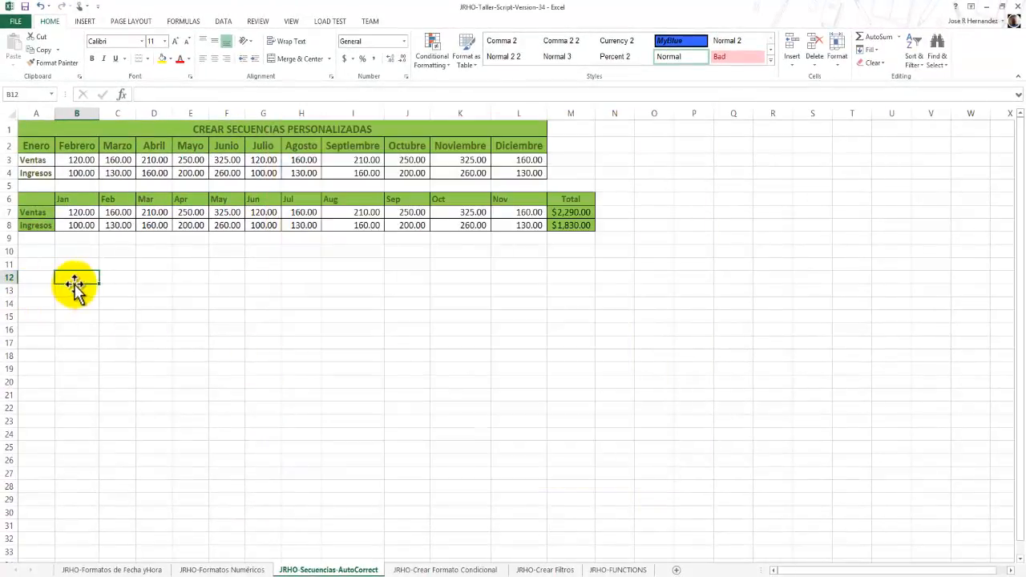
# Enter the abbreviations JRHO in B12 and NUCO in B13 so AutoCorrect expands them.
pyautogui.write('J')
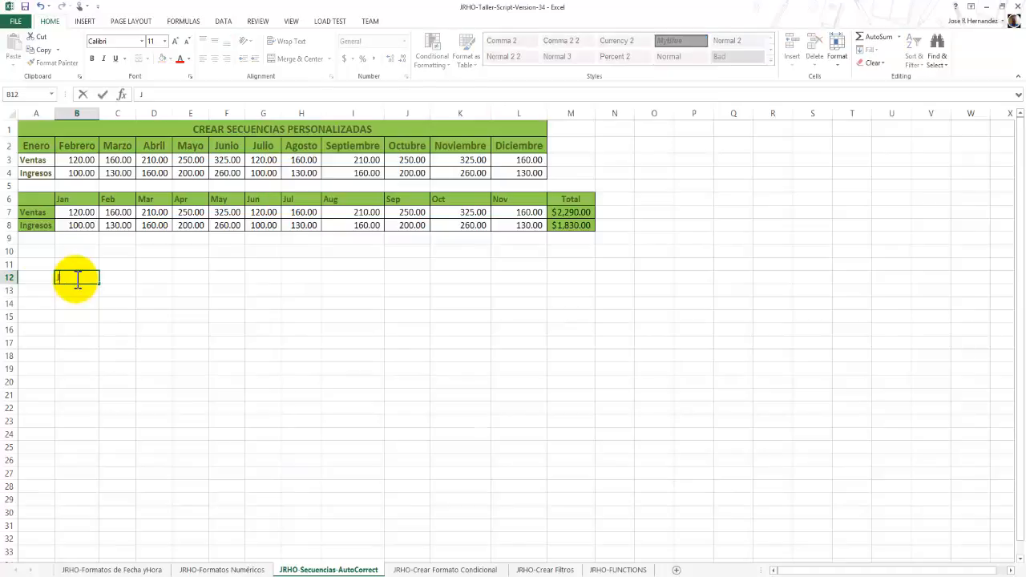
pyautogui.write('RHO')
pyautogui.press('Return')
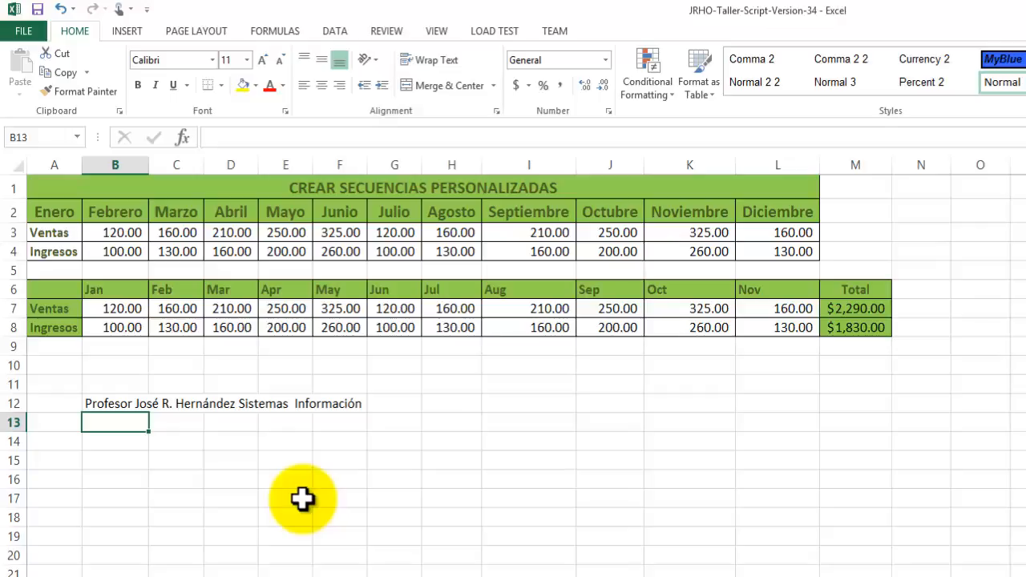
pyautogui.write('NUC')
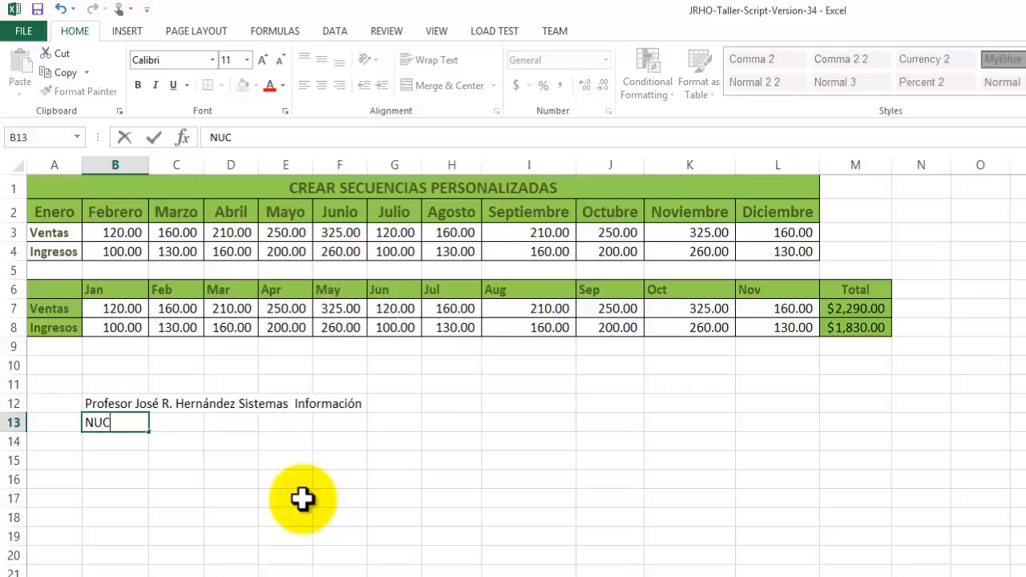
pyautogui.write('O')
pyautogui.press('Return')
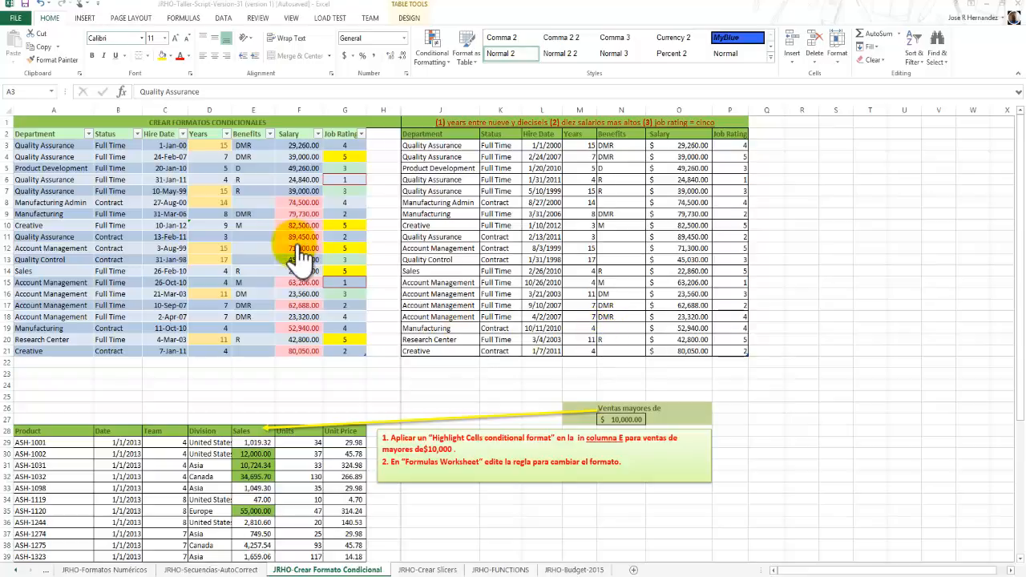
# Examine the conditionally formatted Years and Job Rating columns in the CREAR FORMATOS CONDICIONALES table.
pyautogui.click(211, 145)
pyautogui.click(212, 147)
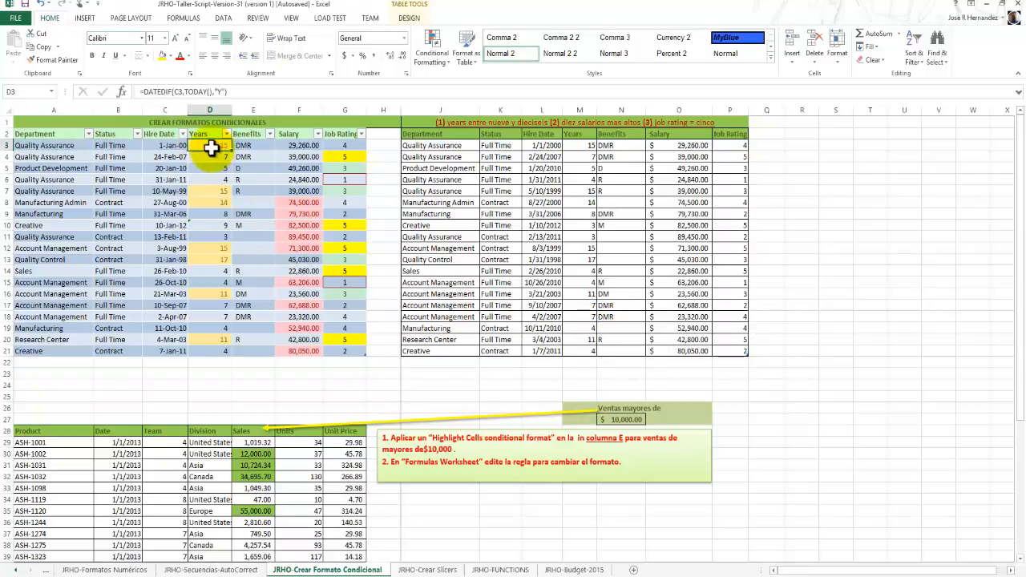
pyautogui.moveTo(211, 153); pyautogui.dragTo(195, 216)
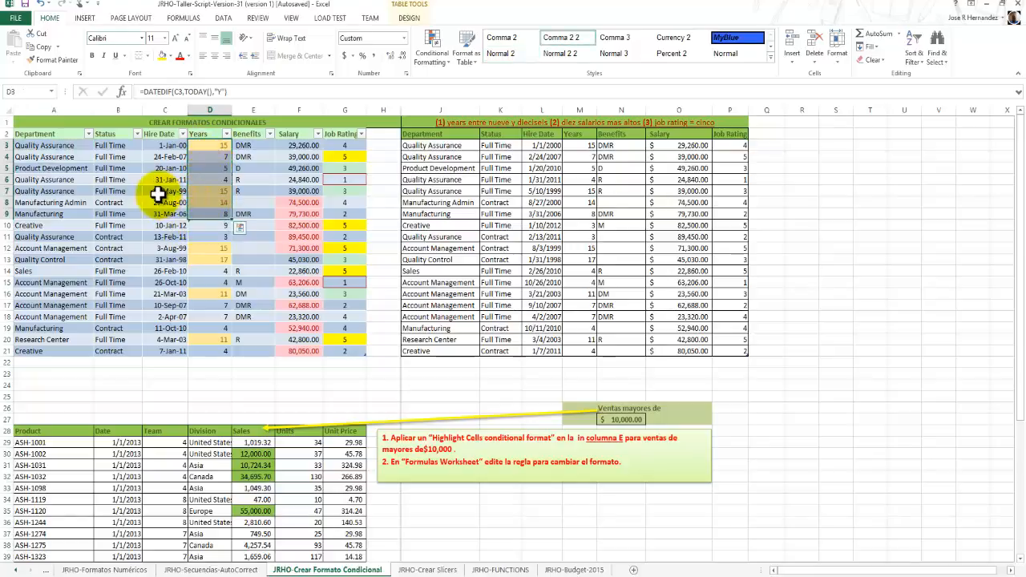
pyautogui.click(158, 193)
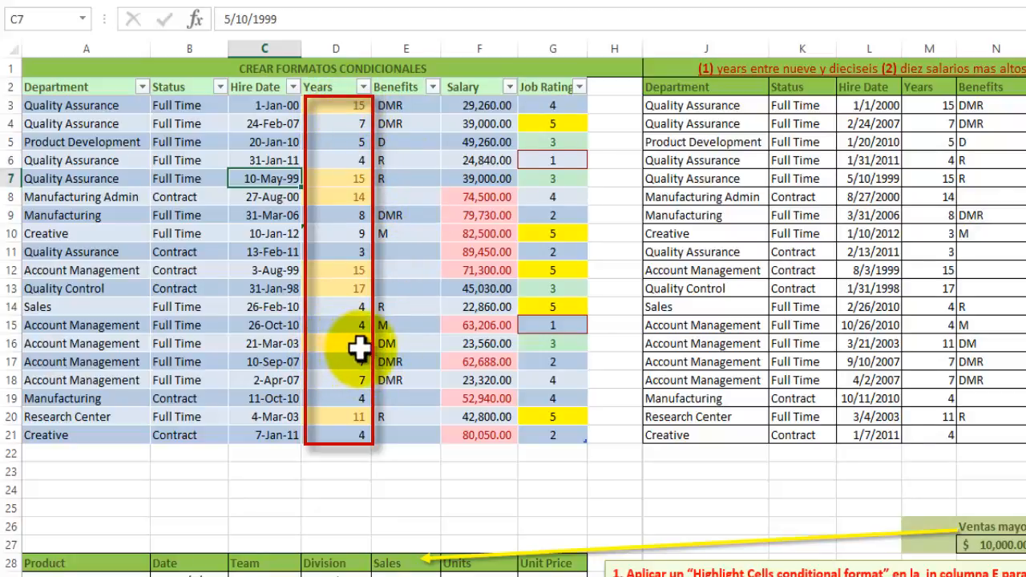
pyautogui.scroll(-1, 343, 393)
pyautogui.scroll(1, 347, 370)
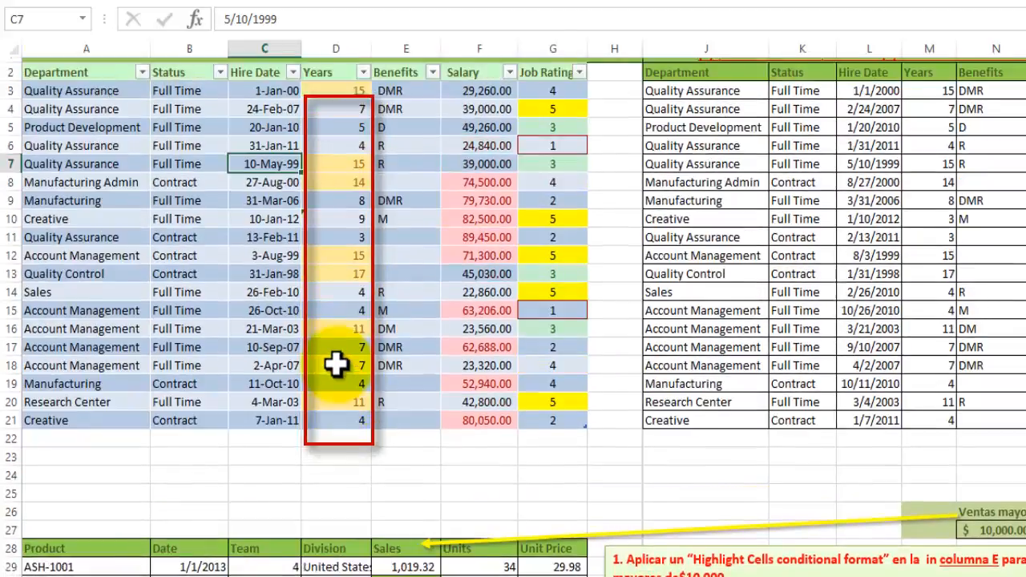
pyautogui.click(350, 112)
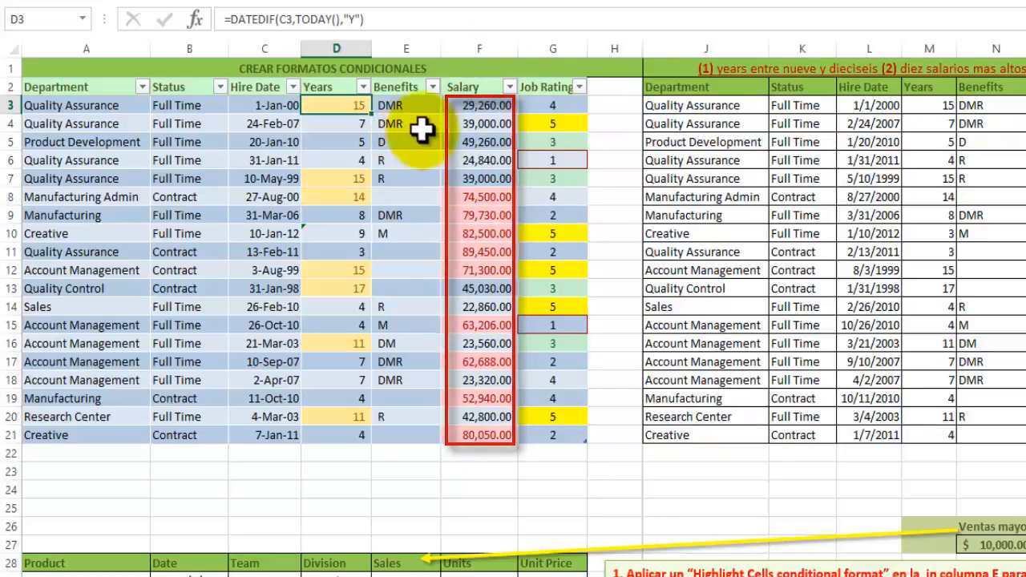
pyautogui.click(553, 46)
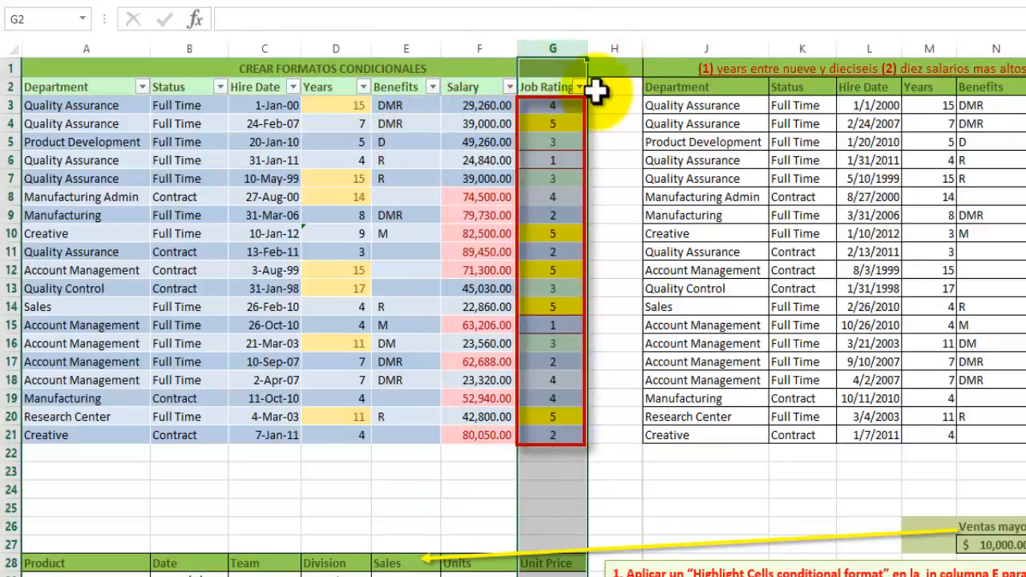
pyautogui.click(612, 94)
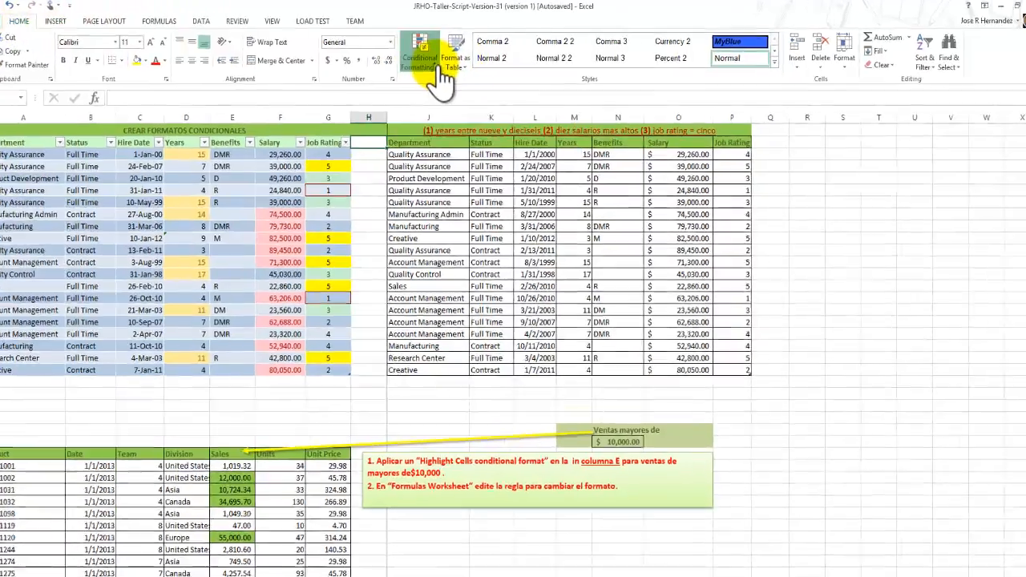
# Review the conditional formatting categories, from Highlight Cells and Top/Bottom rules to Data Bars, Color Scales and Icon Sets.
pyautogui.click(451, 73)
pyautogui.moveTo(298, 130)
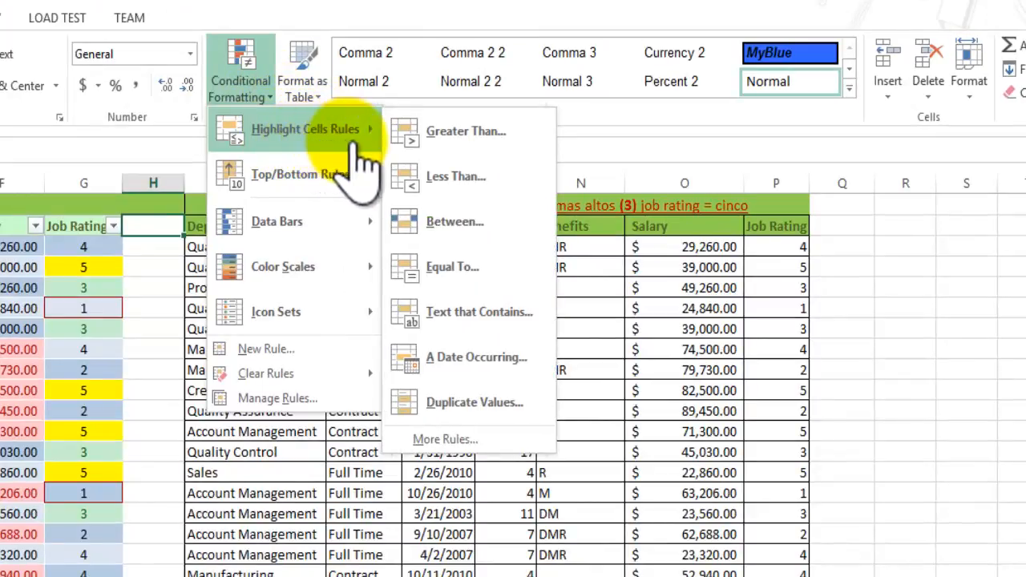
pyautogui.moveTo(325, 186)
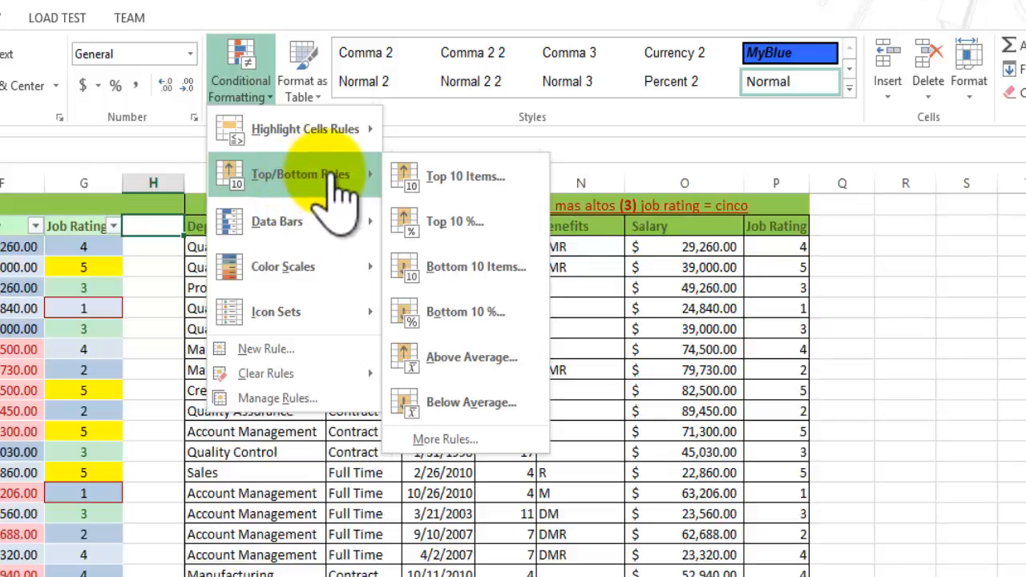
pyautogui.moveTo(321, 226)
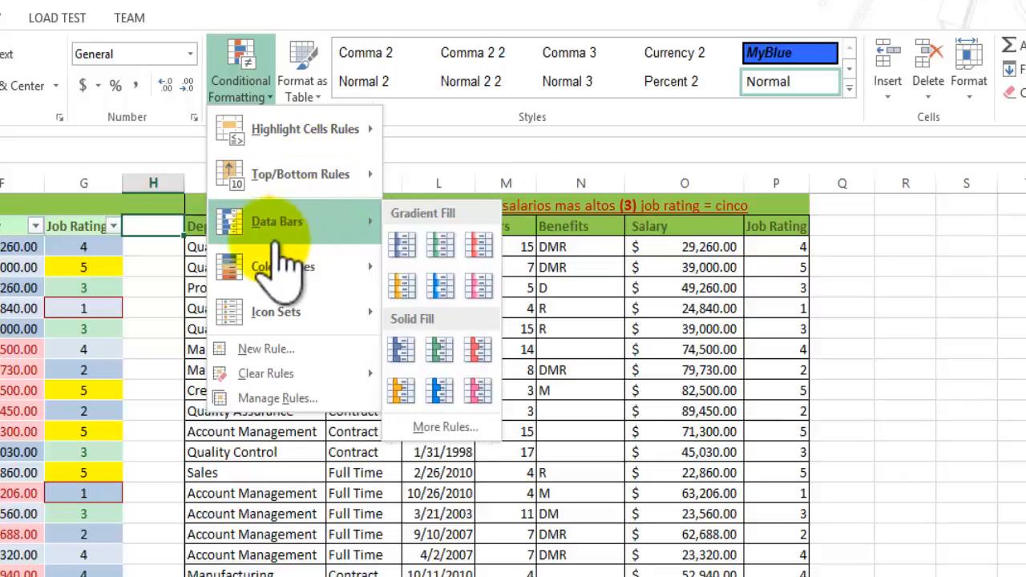
pyautogui.moveTo(297, 263)
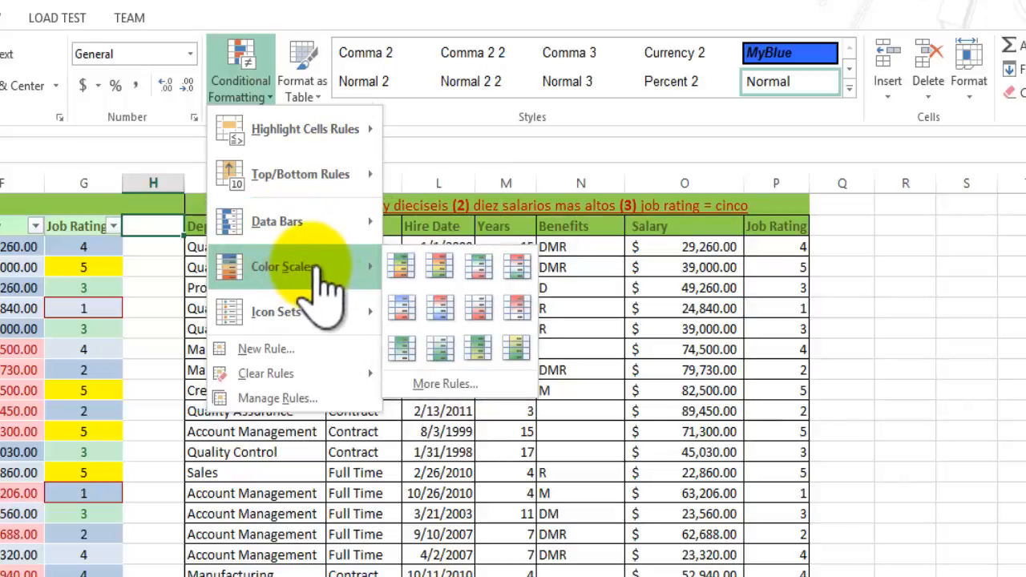
pyautogui.moveTo(284, 304)
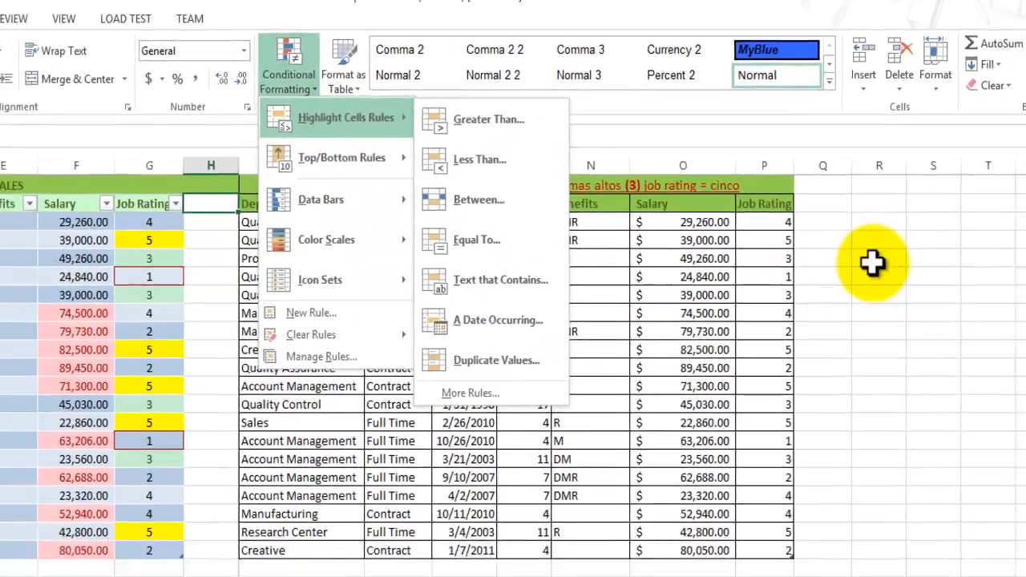
pyautogui.click(896, 291)
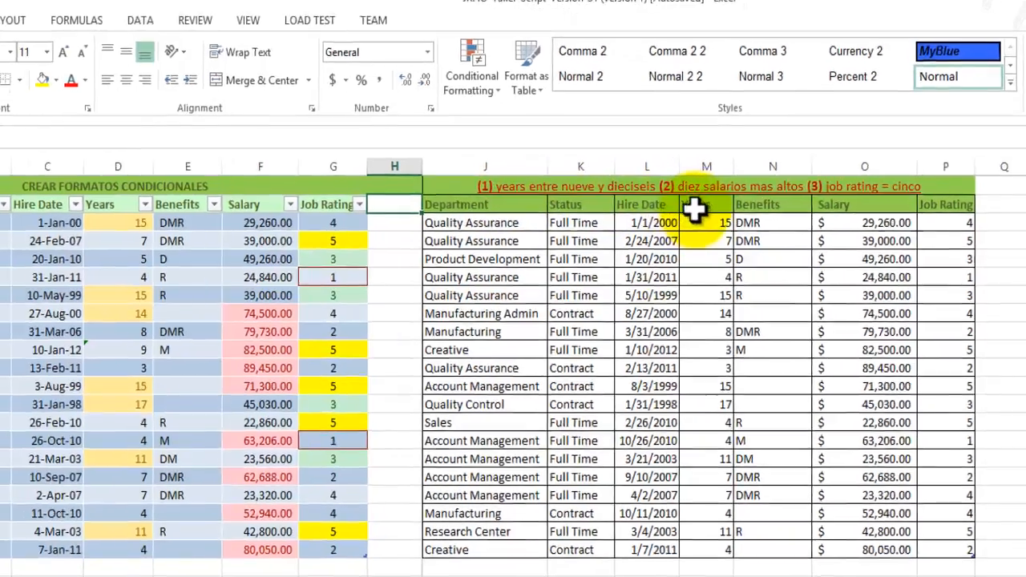
# Start a new conditional formatting rule for the Years values in M3:M21, using the type Format only cells that contain.
pyautogui.click(714, 208)
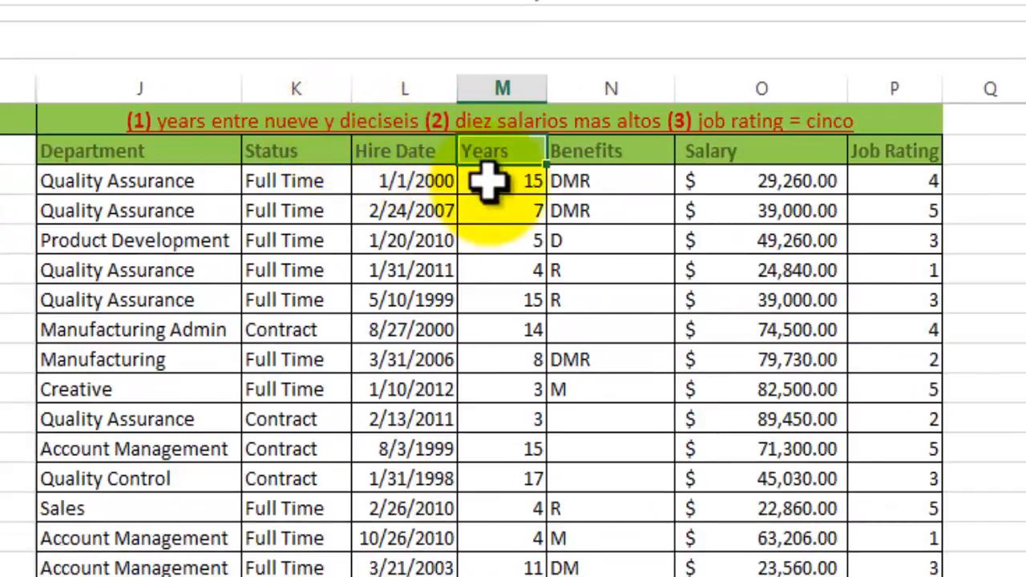
pyautogui.moveTo(497, 188); pyautogui.dragTo(501, 575)
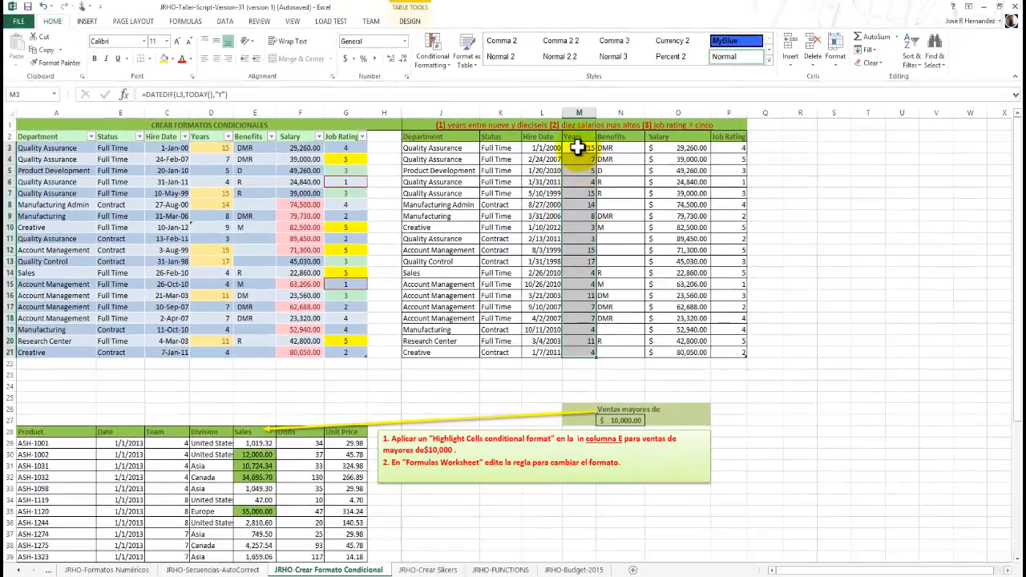
pyautogui.click(498, 181)
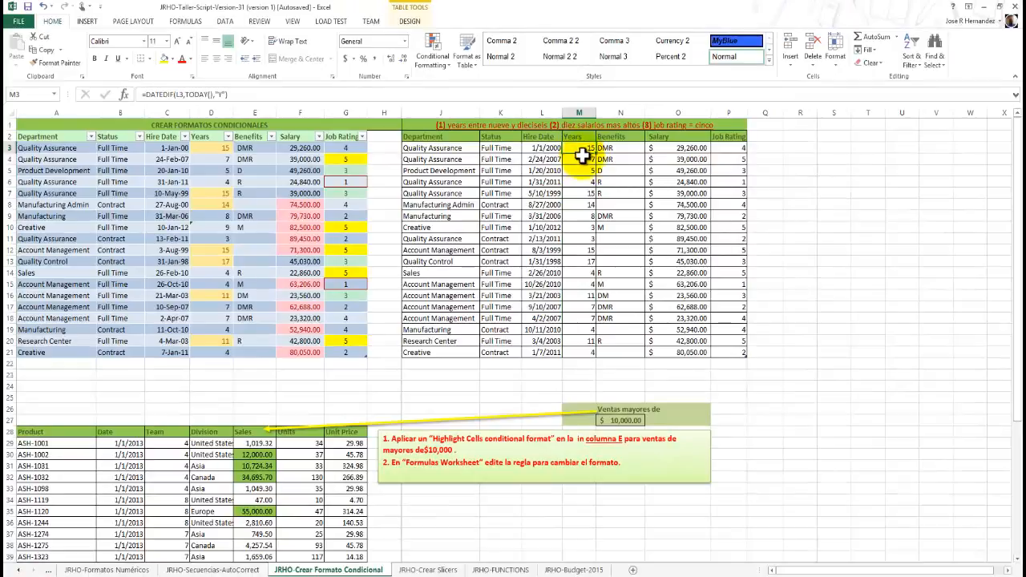
pyautogui.moveTo(581, 156); pyautogui.dragTo(579, 319)
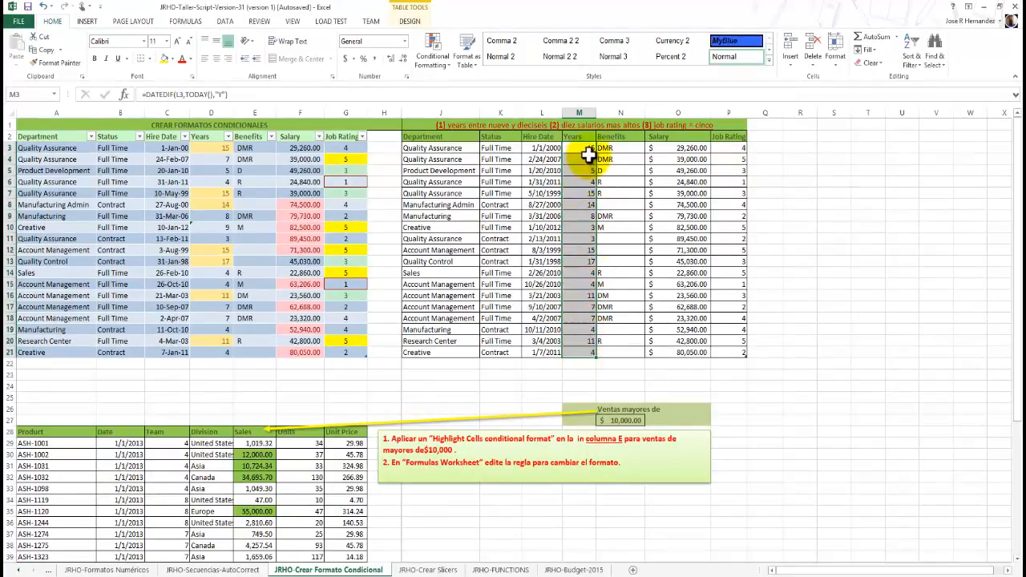
pyautogui.click(447, 75)
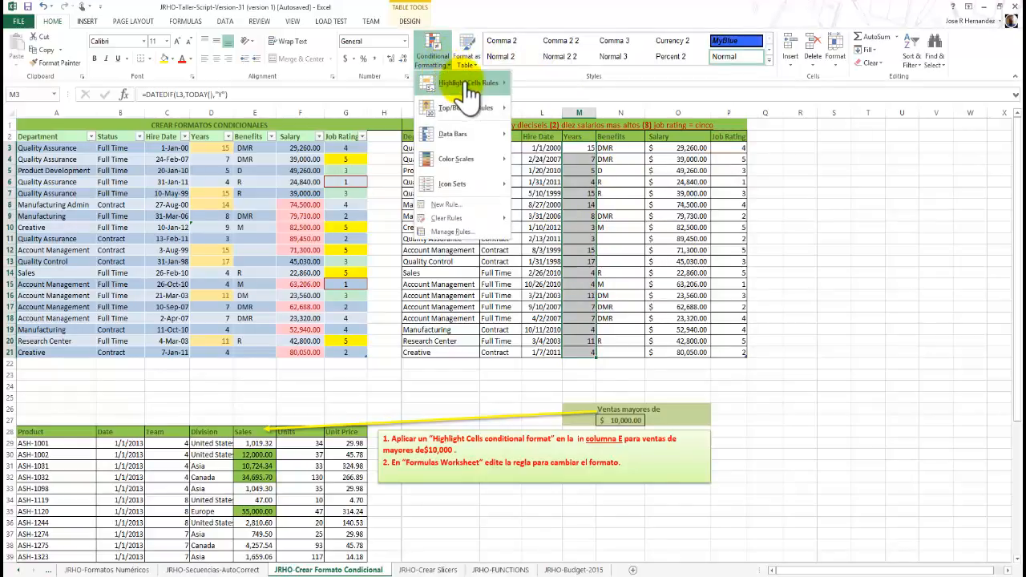
pyautogui.moveTo(484, 87)
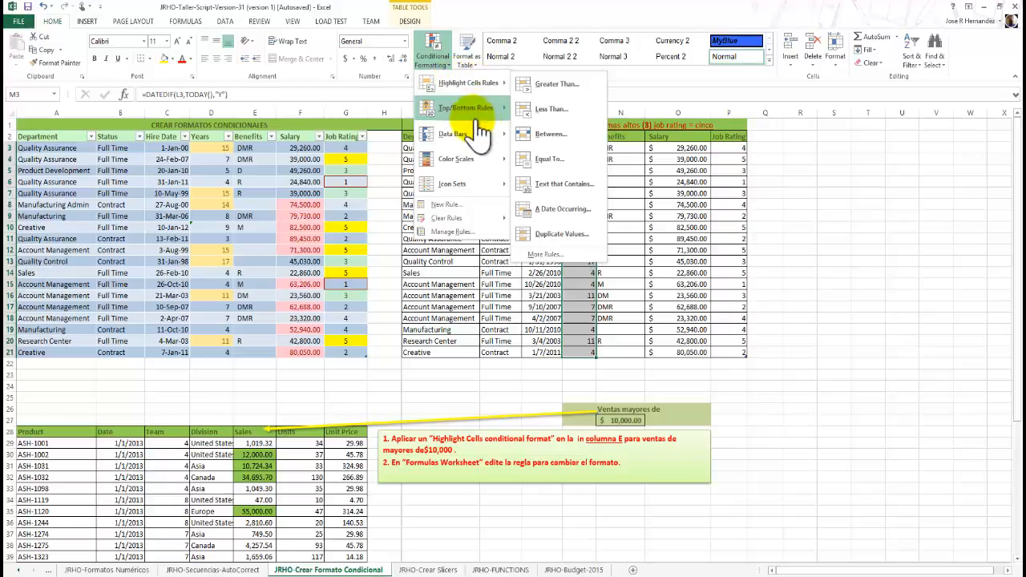
pyautogui.click(449, 205)
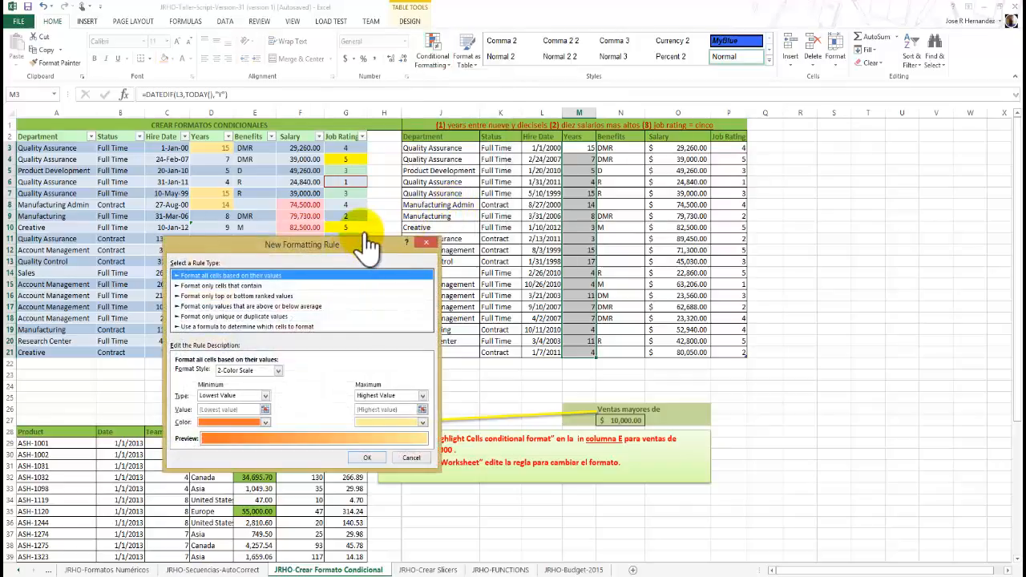
pyautogui.moveTo(362, 243); pyautogui.dragTo(835, 133)
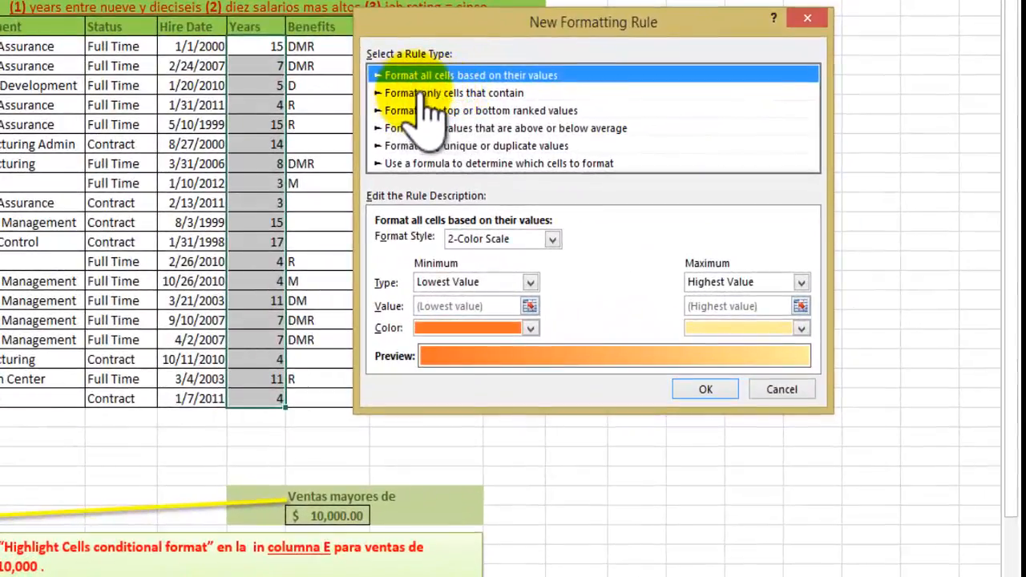
pyautogui.click(425, 93)
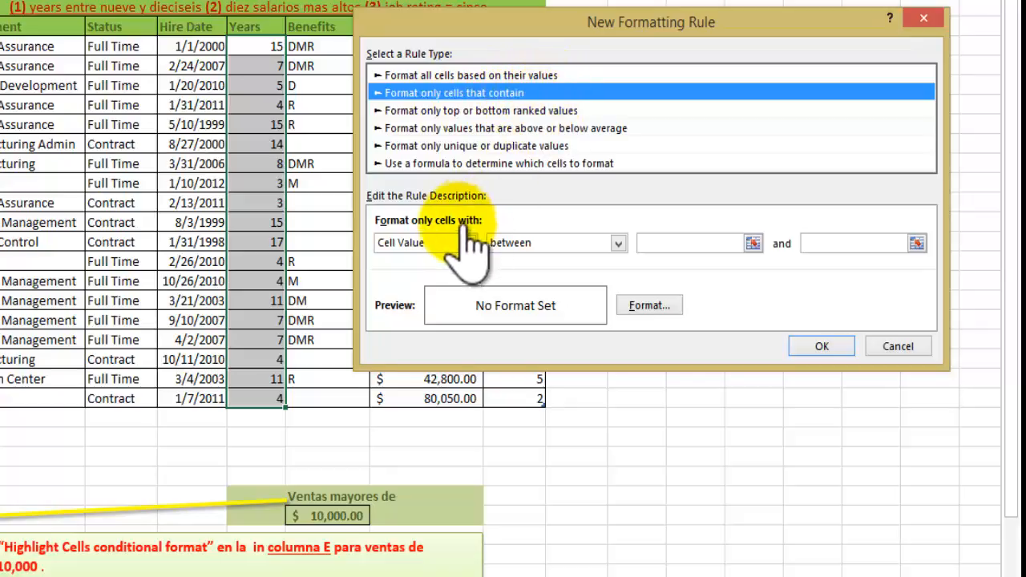
# Set the rule's condition to cell values between 9 and 16.
pyautogui.click(618, 243)
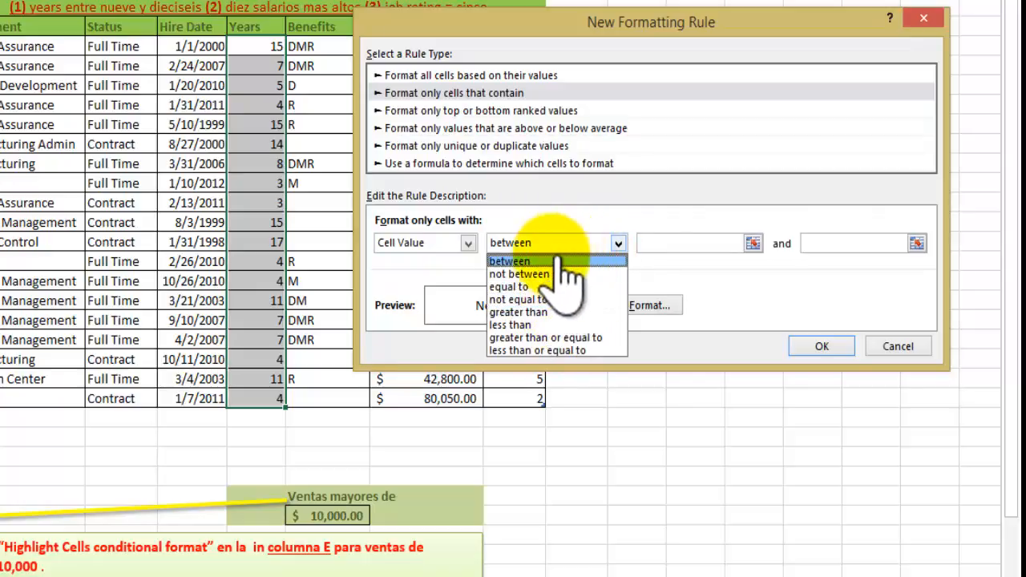
pyautogui.click(533, 262)
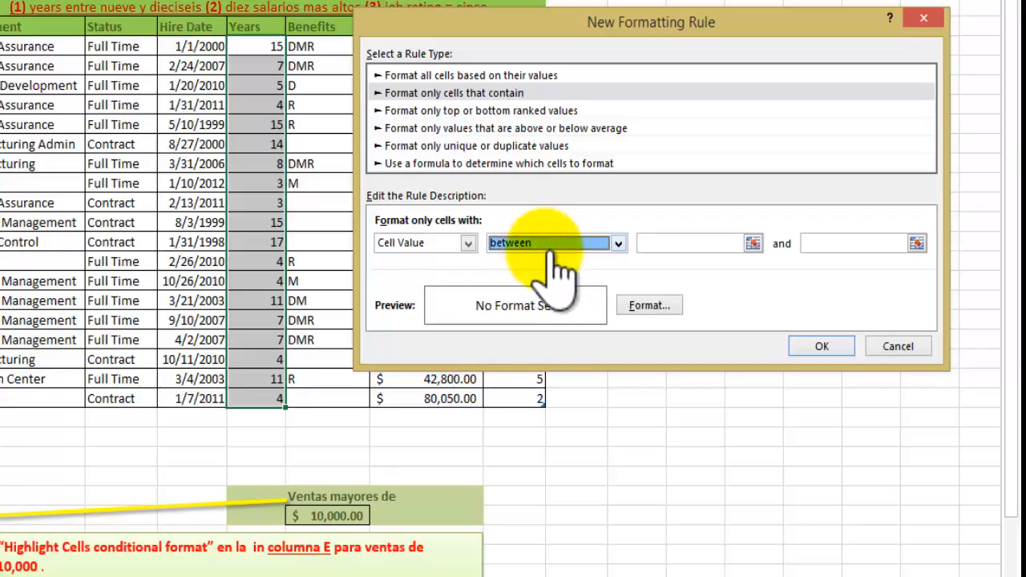
pyautogui.click(671, 242)
pyautogui.write('9')
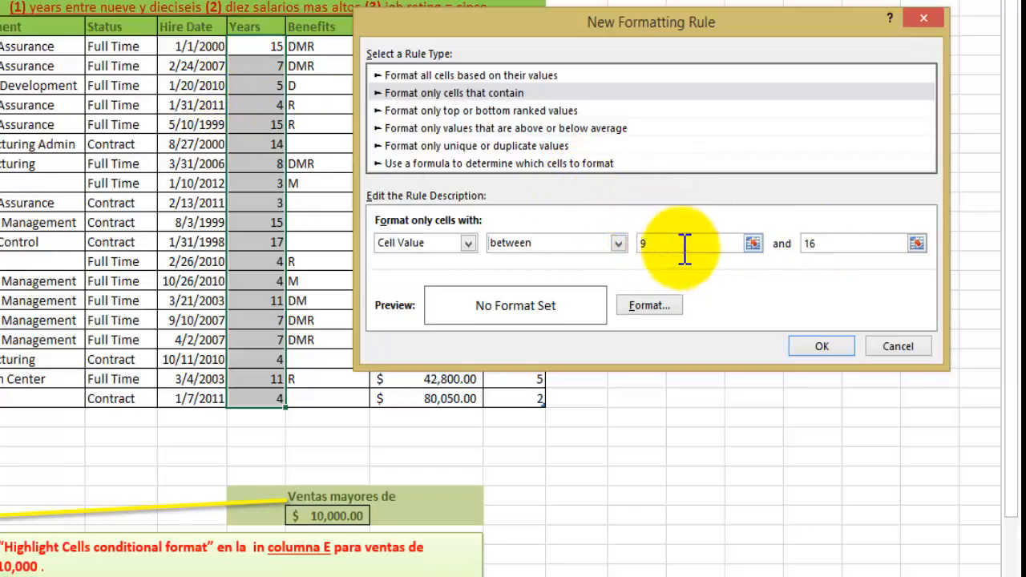
# Give the rule a solid red fill and apply it to the Years column.
pyautogui.click(676, 308)
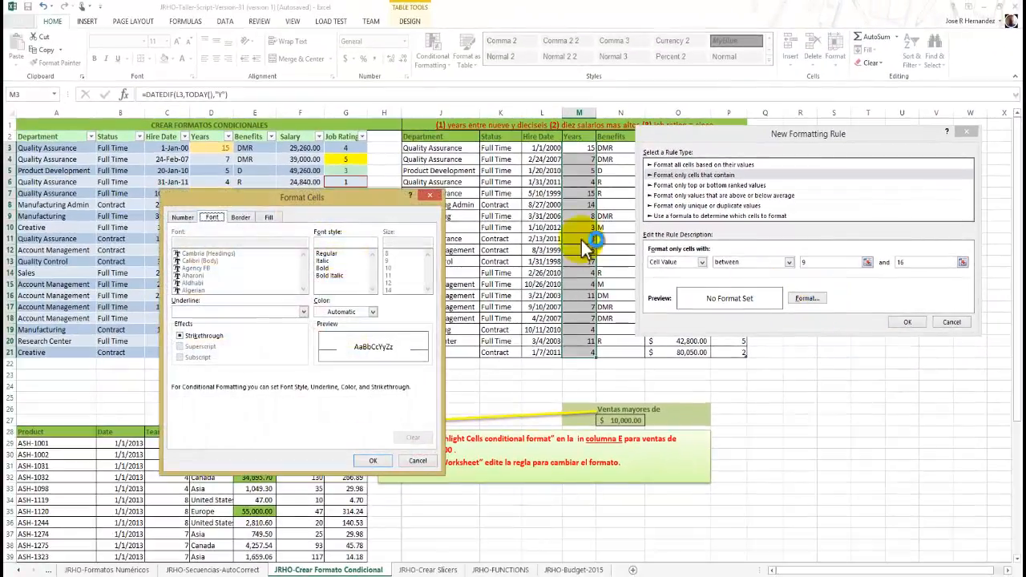
pyautogui.moveTo(337, 206); pyautogui.dragTo(438, 94)
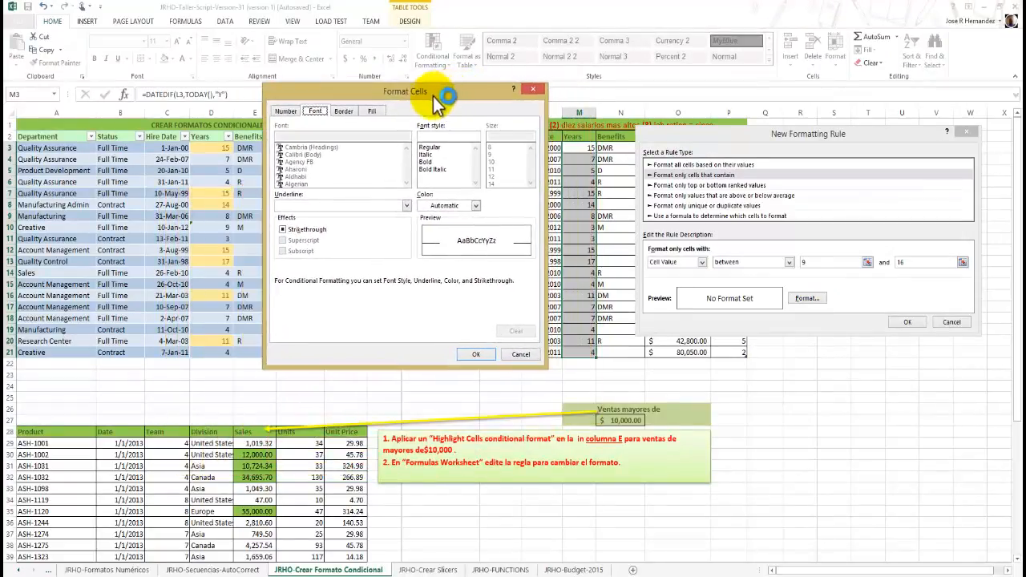
pyautogui.click(376, 111)
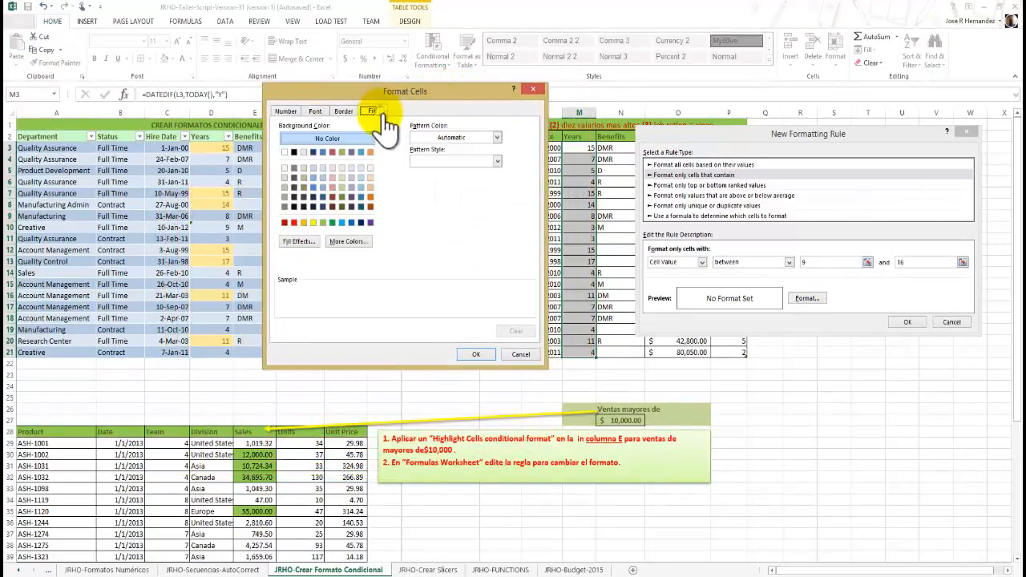
pyautogui.click(285, 222)
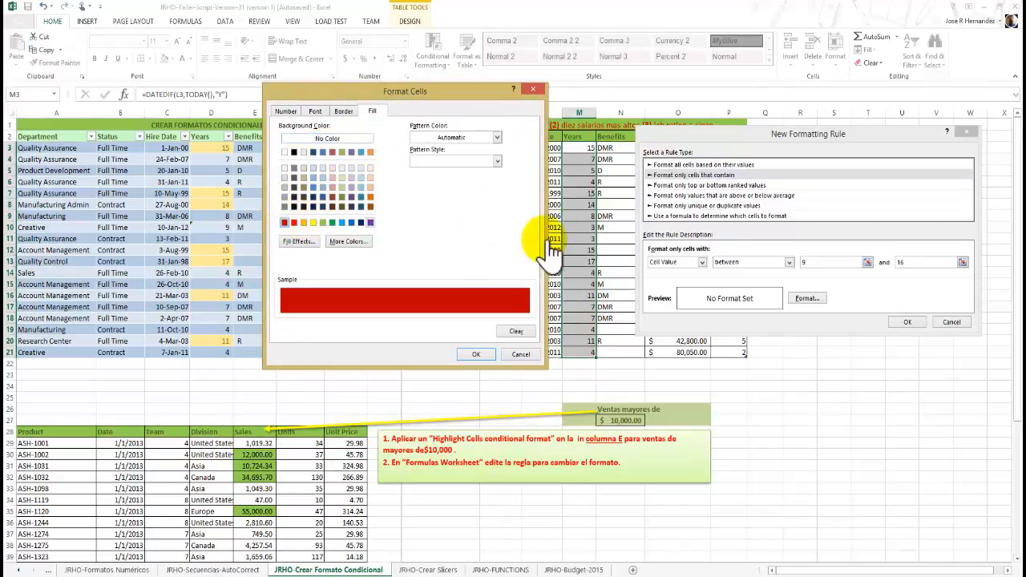
pyautogui.click(479, 353)
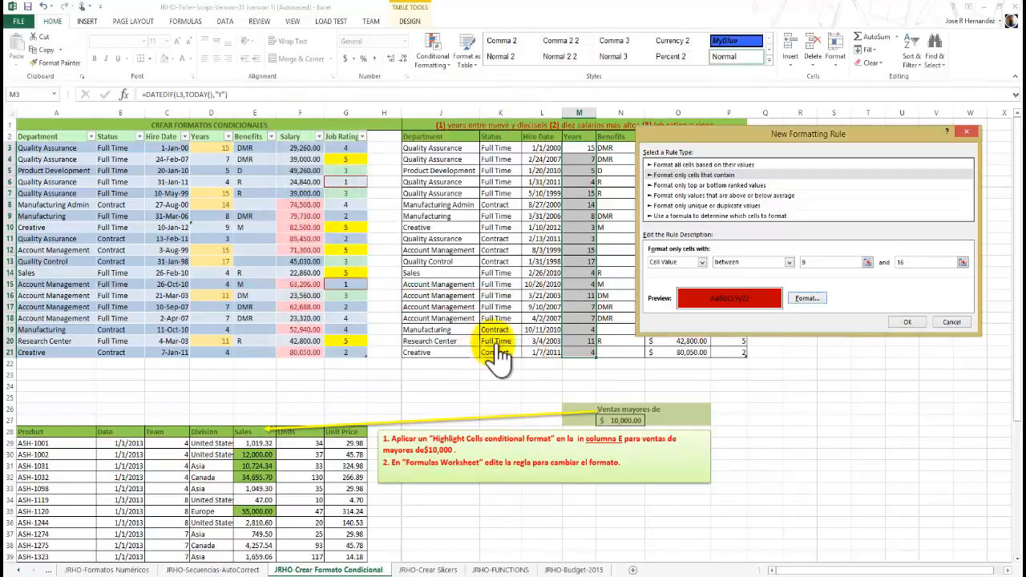
pyautogui.click(901, 321)
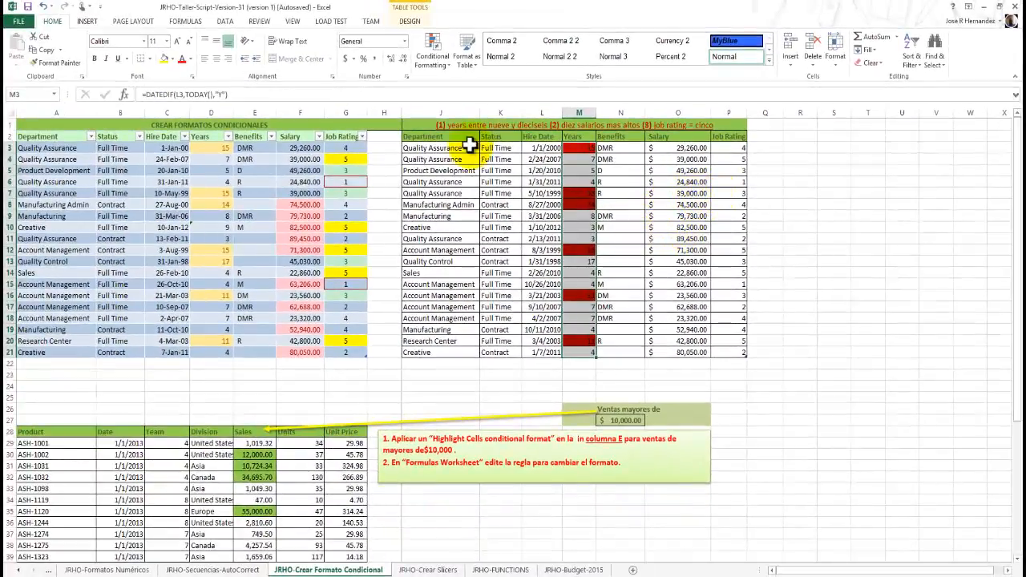
# Highlight the top 10 salaries in O3:O21 with a yellow fill and dark yellow text.
pyautogui.click(691, 148)
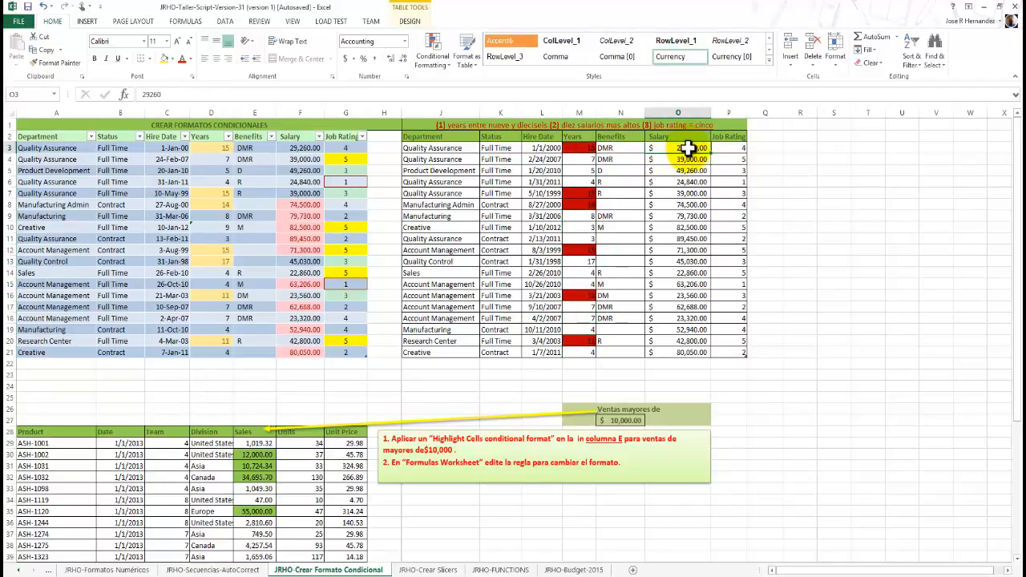
pyautogui.moveTo(685, 193); pyautogui.dragTo(685, 353)
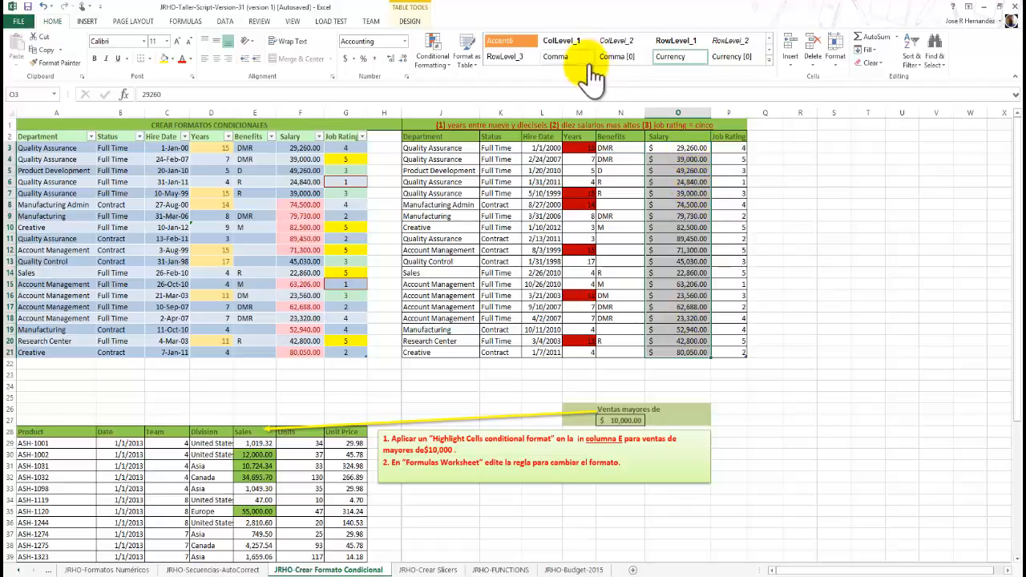
pyautogui.click(449, 72)
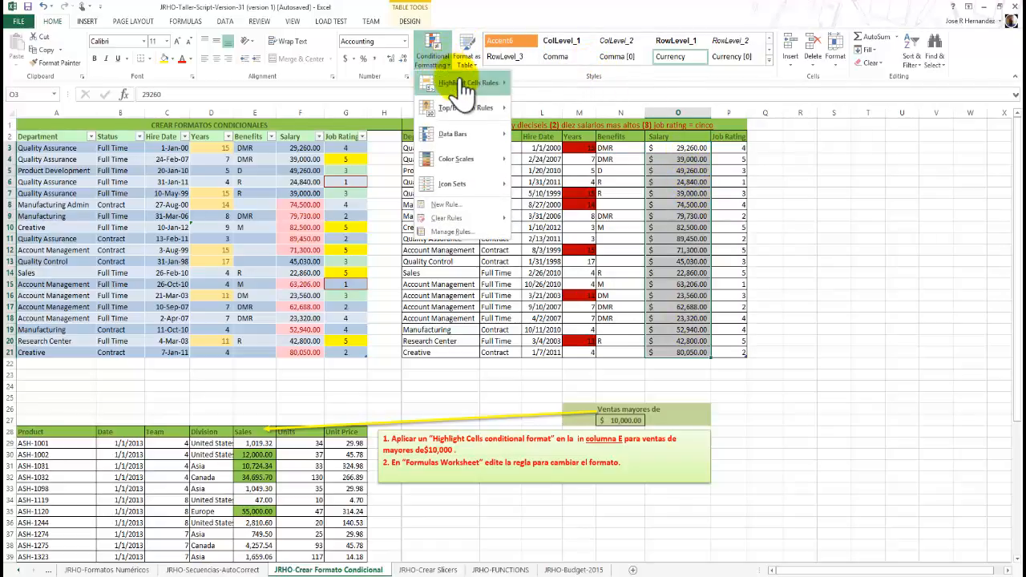
pyautogui.moveTo(473, 113)
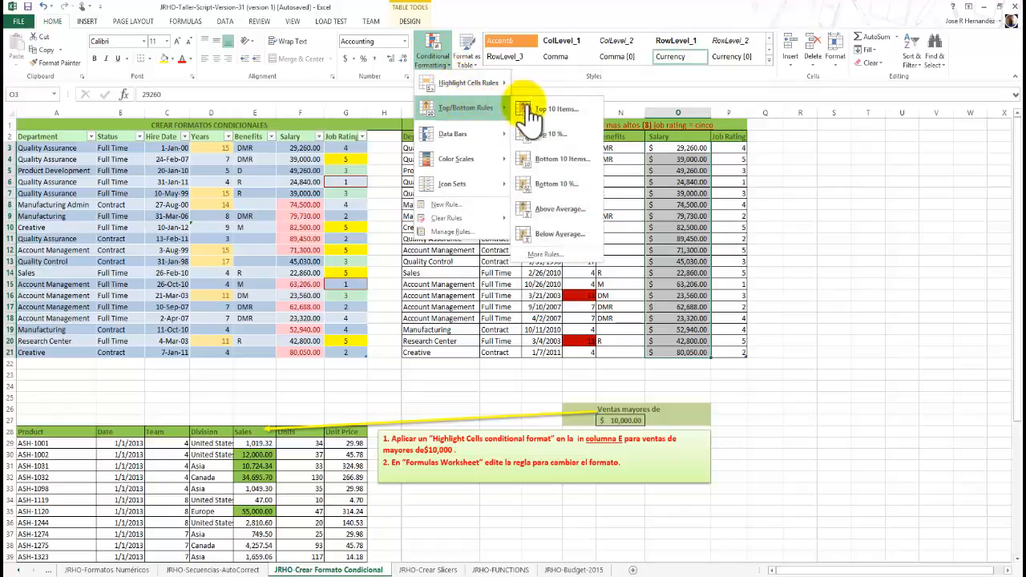
pyautogui.click(561, 109)
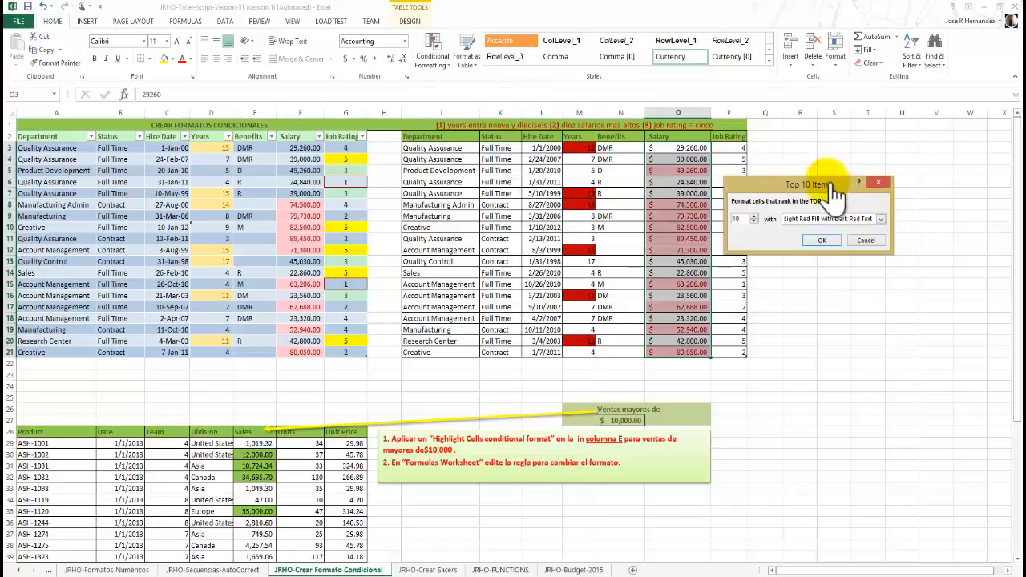
pyautogui.moveTo(824, 183); pyautogui.dragTo(849, 148)
pyautogui.click(902, 185)
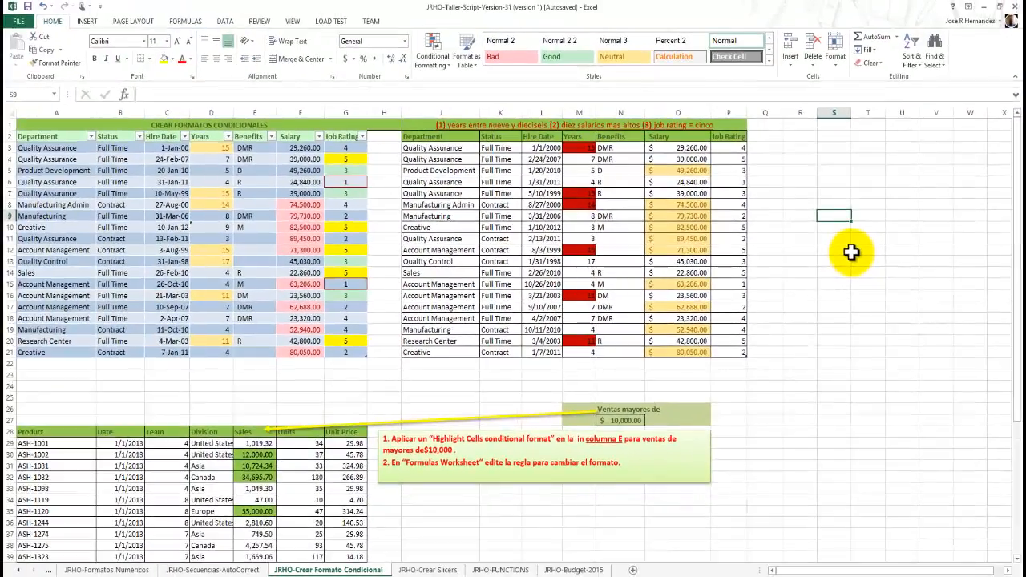
# Change the salary in O3 to 96,000 to test the top 10 rule.
pyautogui.click(686, 149)
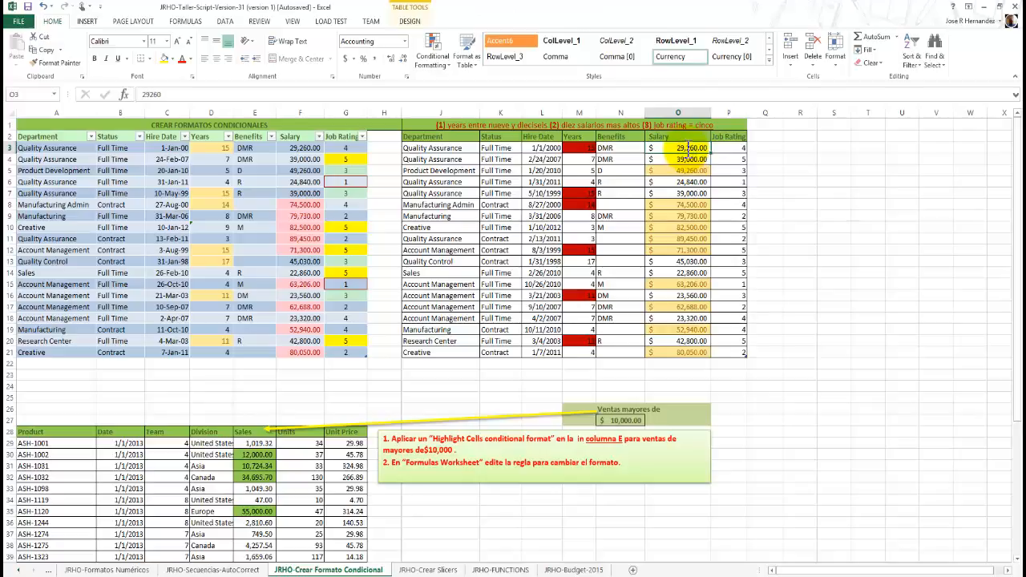
pyautogui.write('9')
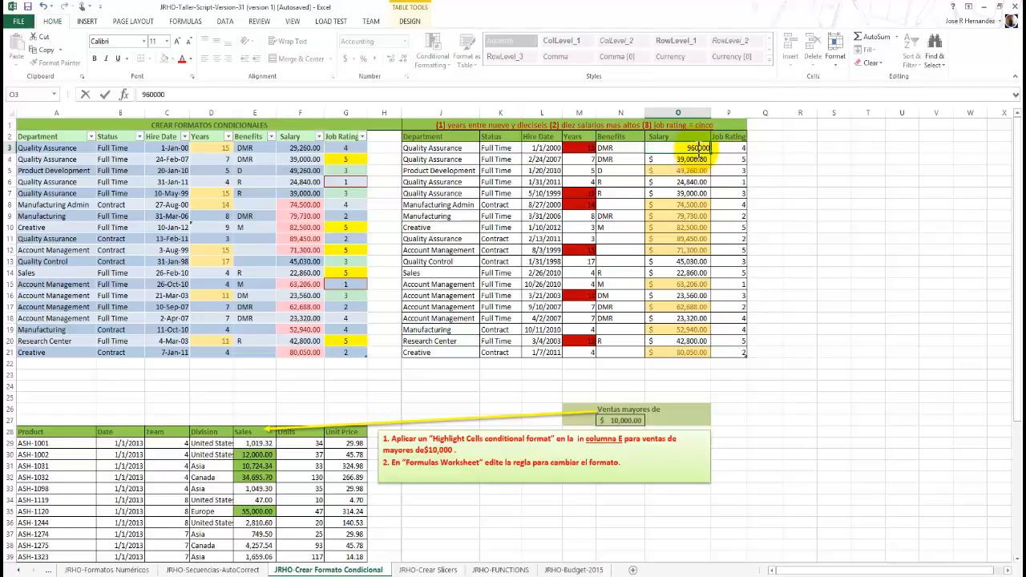
pyautogui.press('Return')
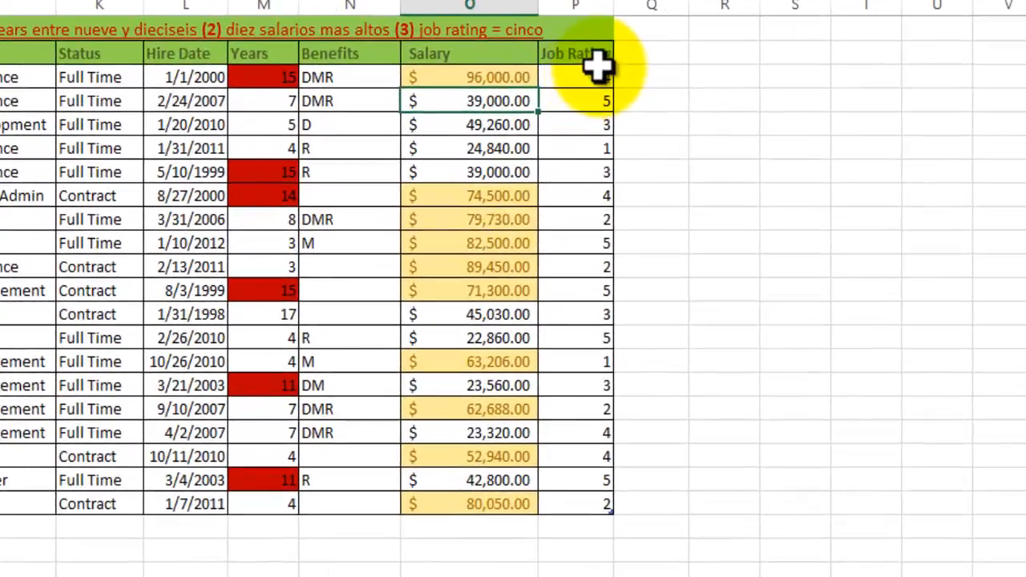
# Highlight job ratings equal to 5 in P3:P21 with a green fill and dark green text.
pyautogui.click(585, 80)
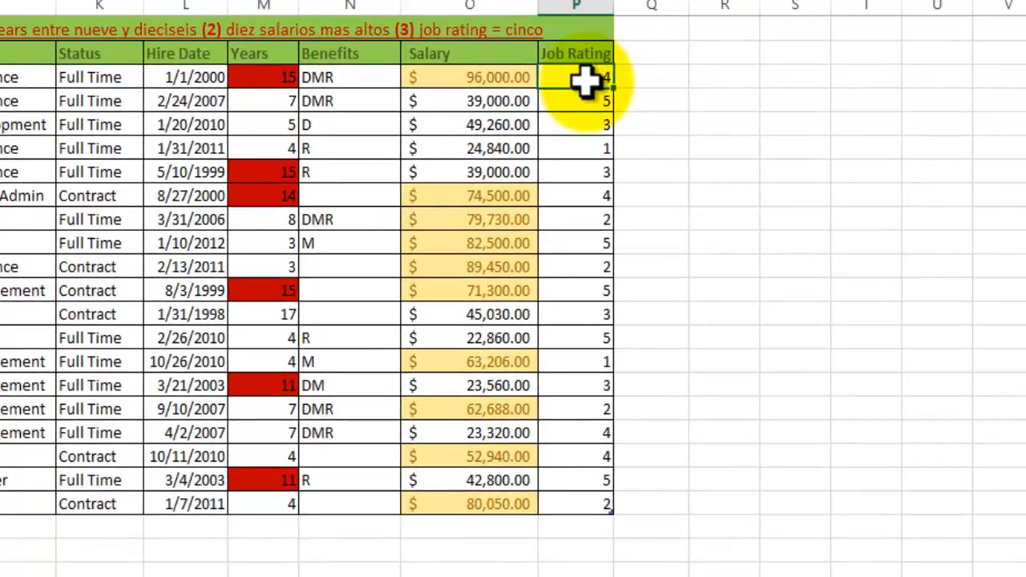
pyautogui.moveTo(586, 80); pyautogui.dragTo(609, 507)
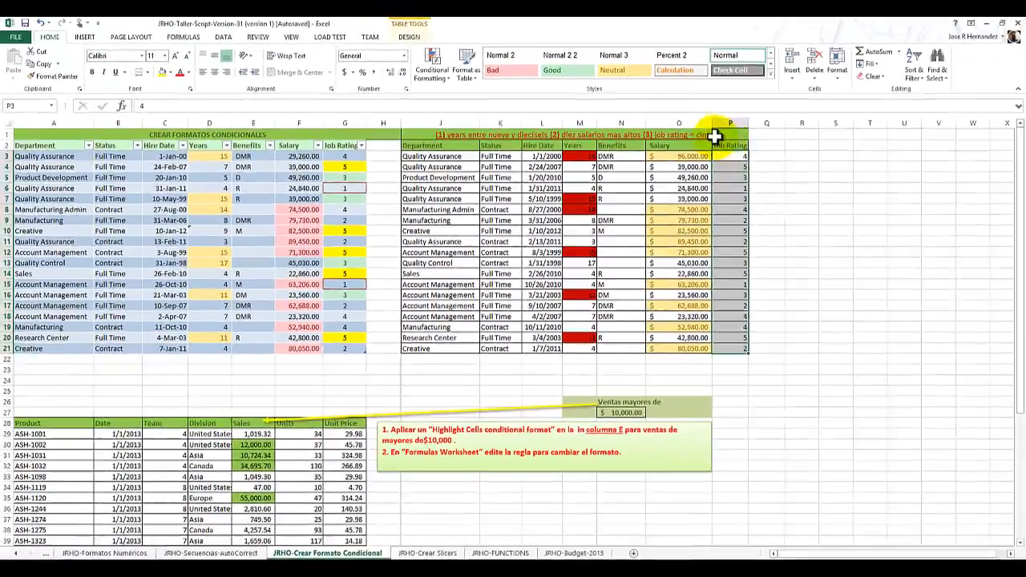
pyautogui.click(438, 80)
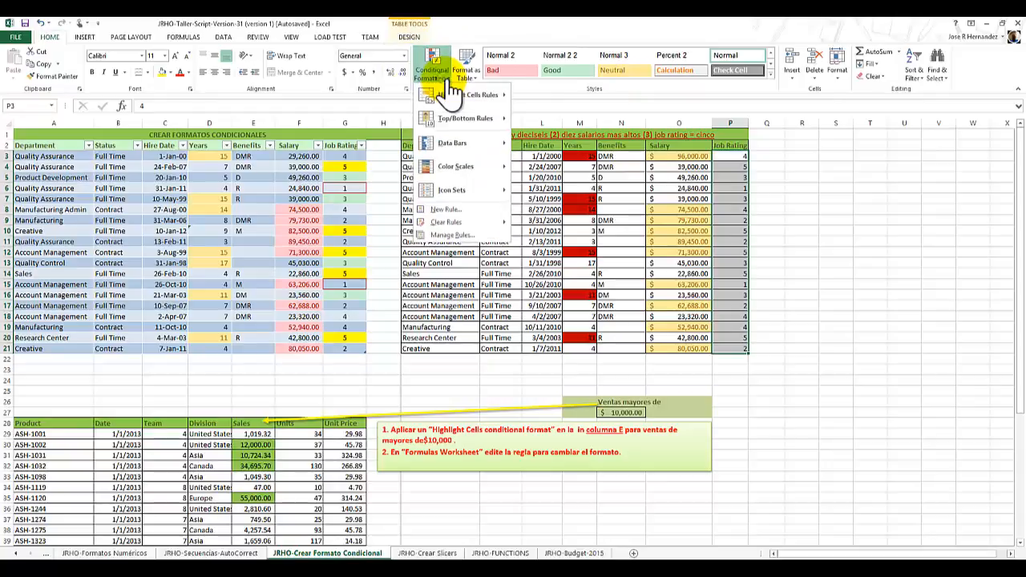
pyautogui.moveTo(458, 96)
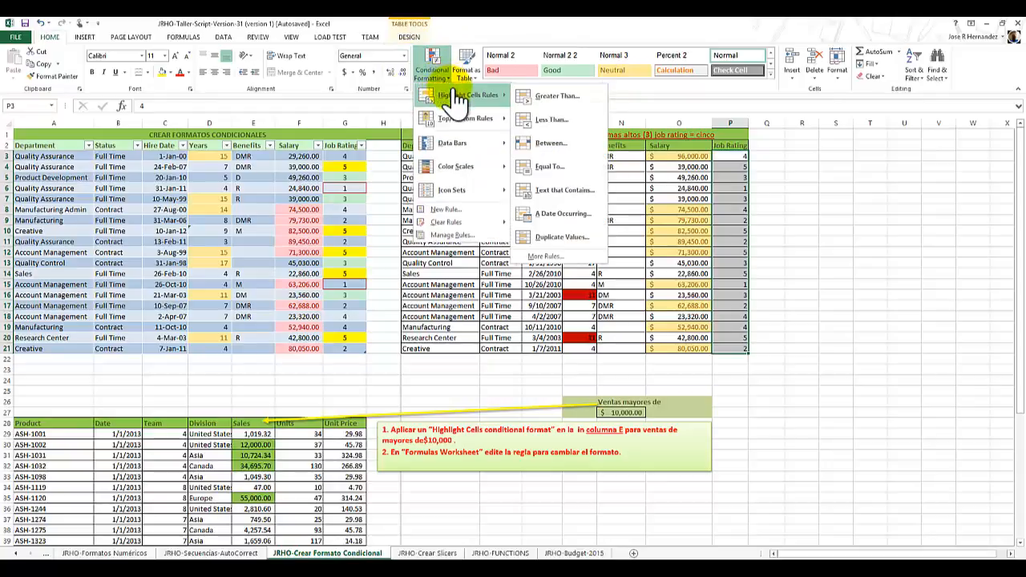
pyautogui.click(571, 167)
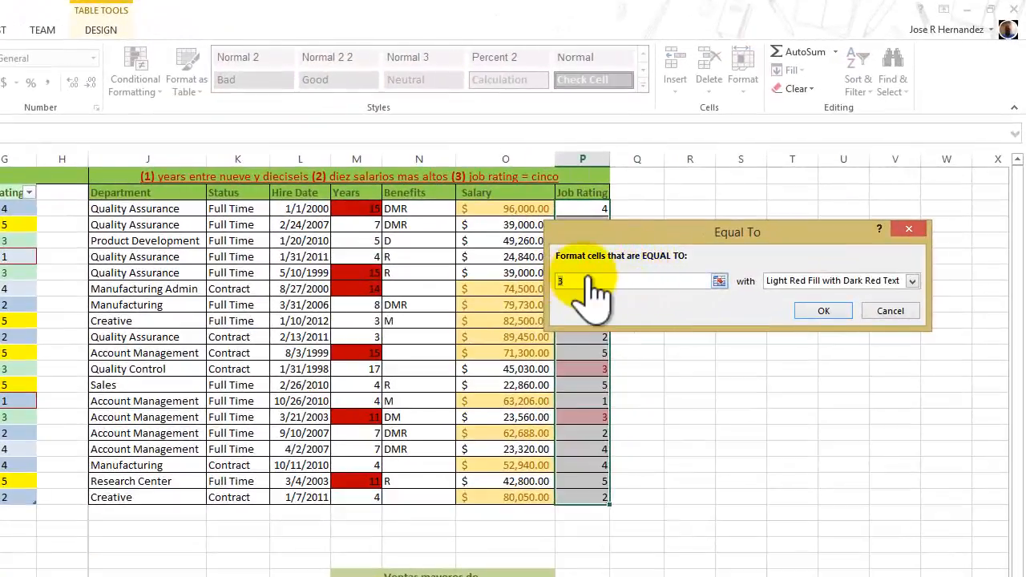
pyautogui.write('5')
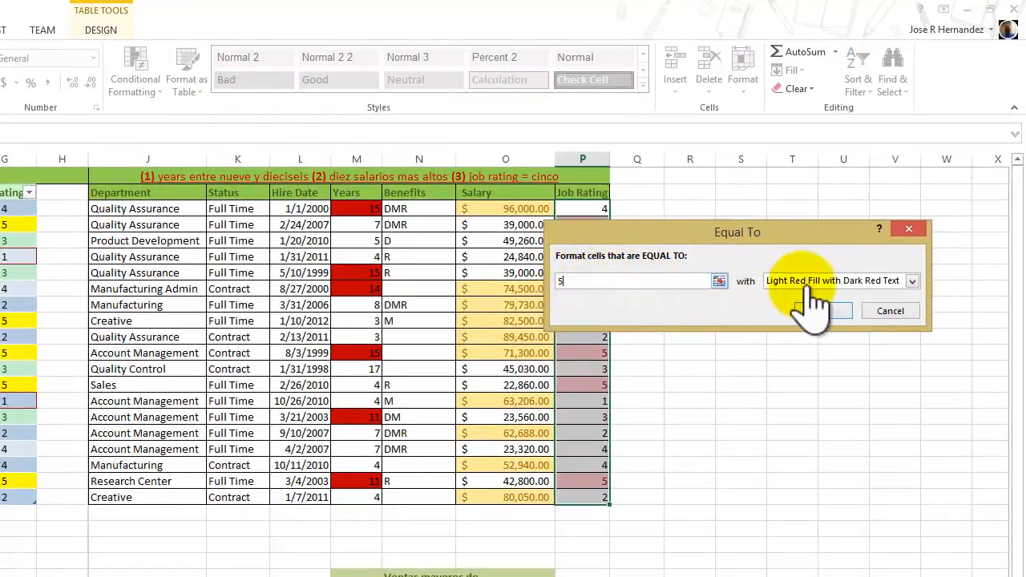
pyautogui.click(876, 282)
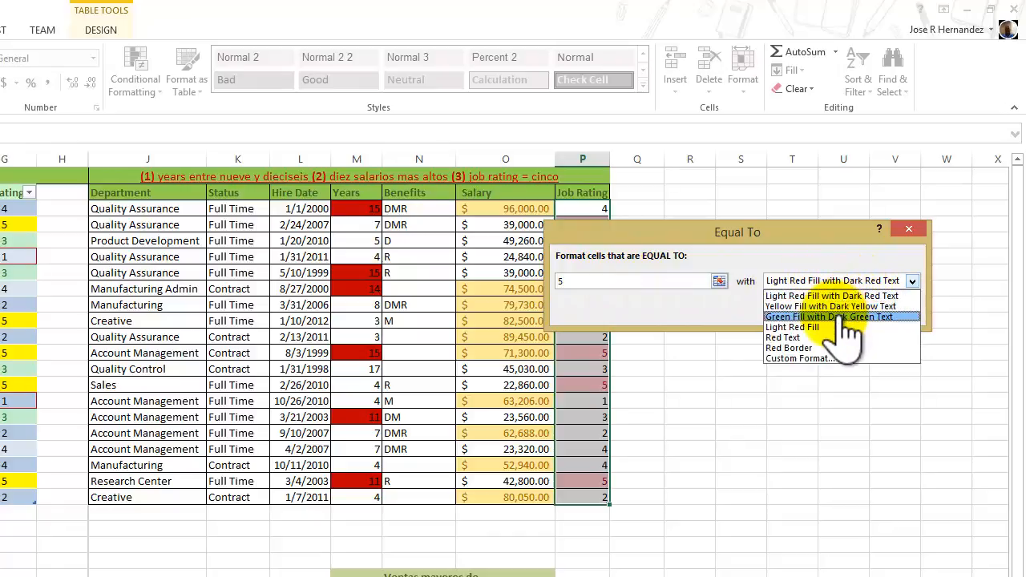
pyautogui.click(842, 315)
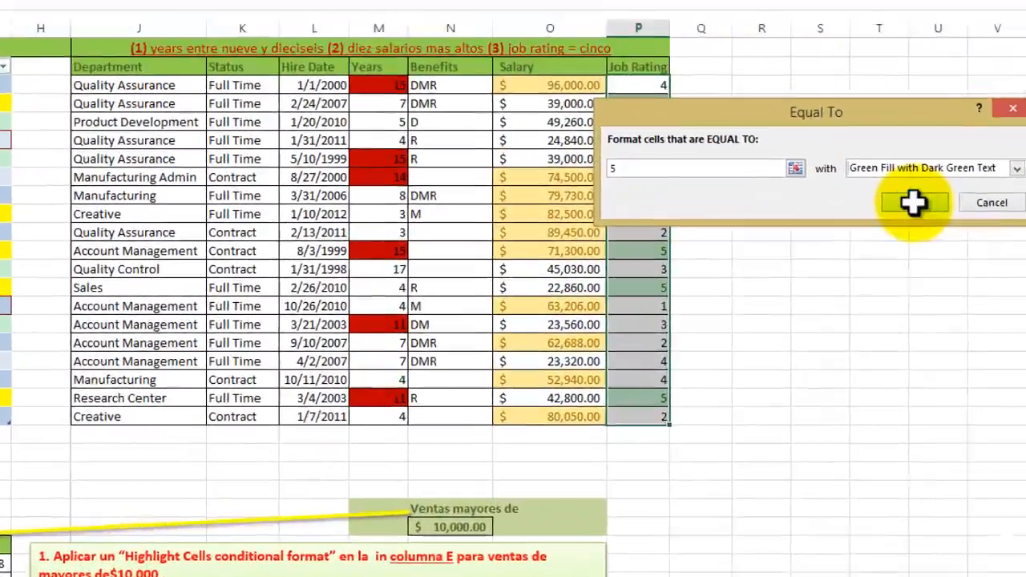
pyautogui.click(834, 307)
pyautogui.click(886, 251)
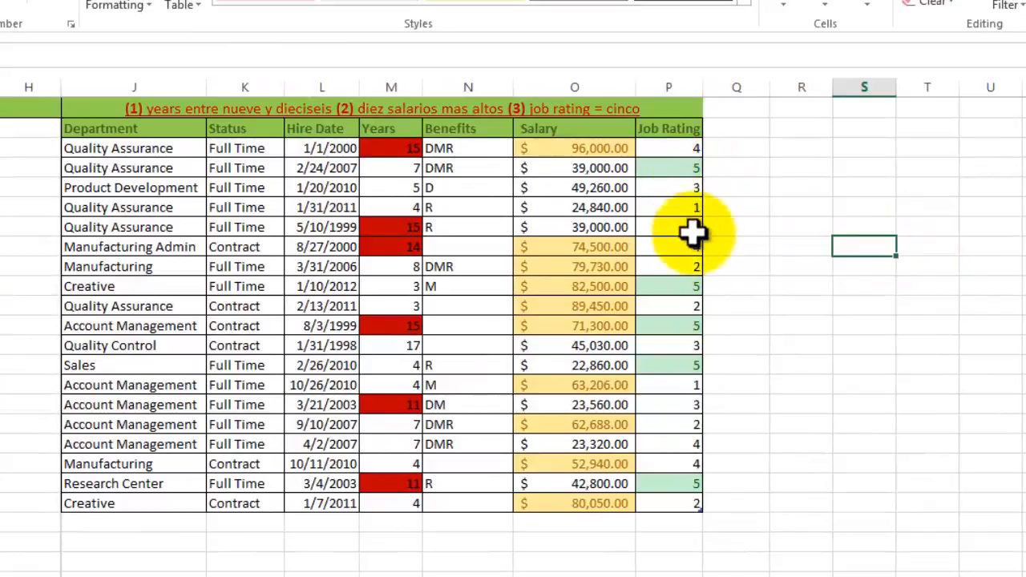
pyautogui.click(725, 168)
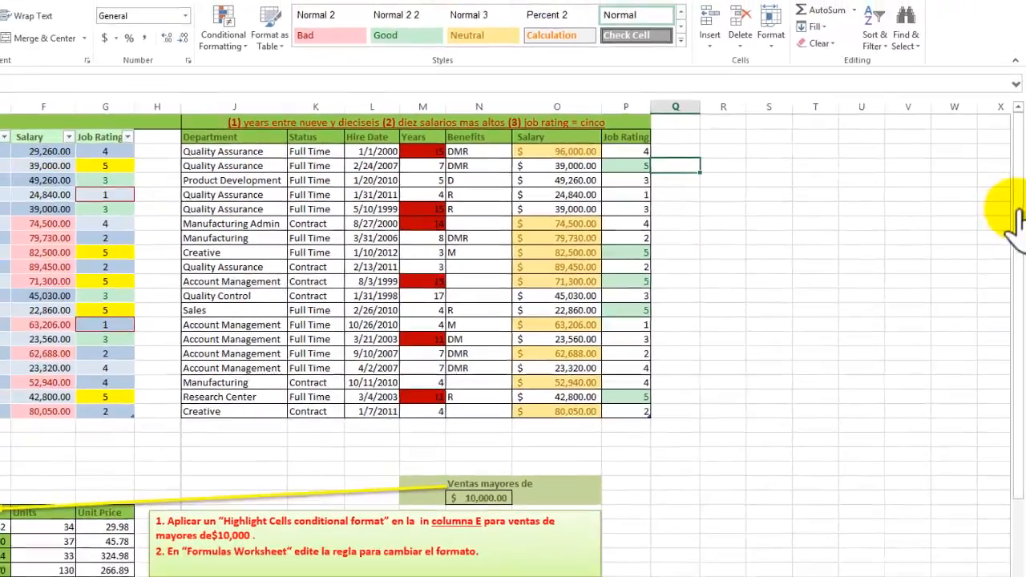
# Change the sales threshold in N27, under "Ventas mayores de", to 15000.
pyautogui.moveTo(1018, 207); pyautogui.dragTo(1010, 293)
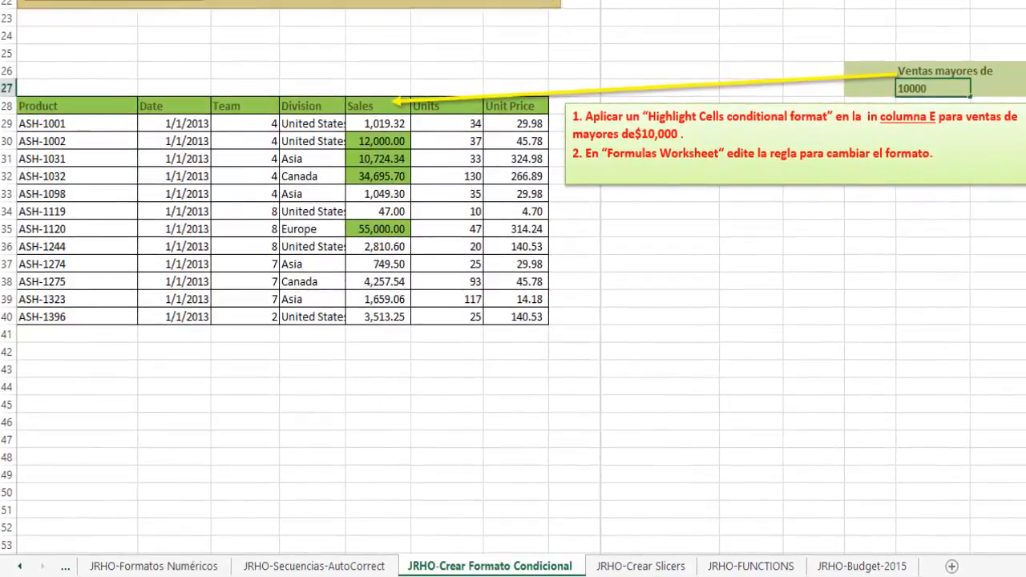
pyautogui.click(943, 90)
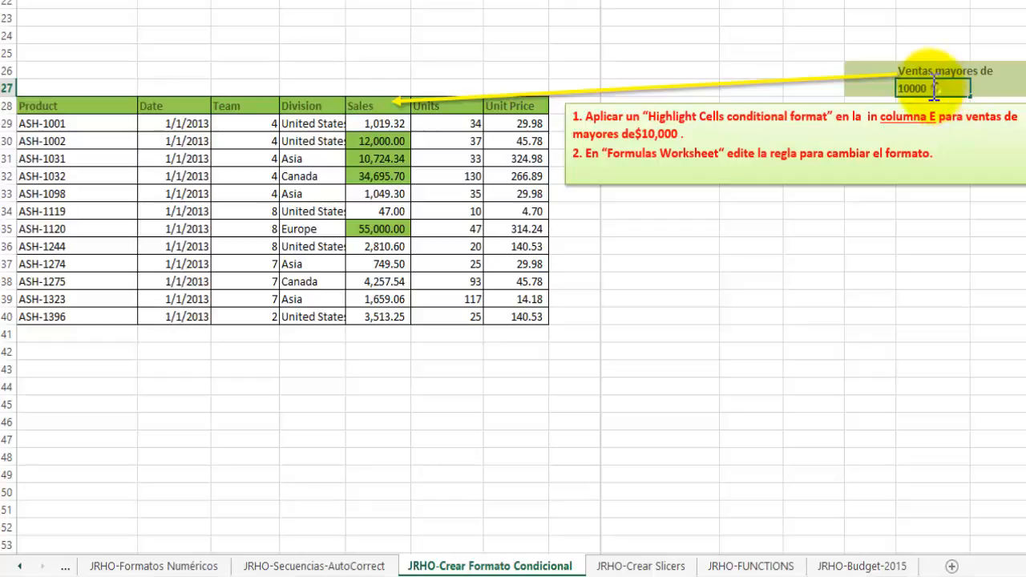
pyautogui.moveTo(934, 90); pyautogui.dragTo(888, 81)
pyautogui.write('15')
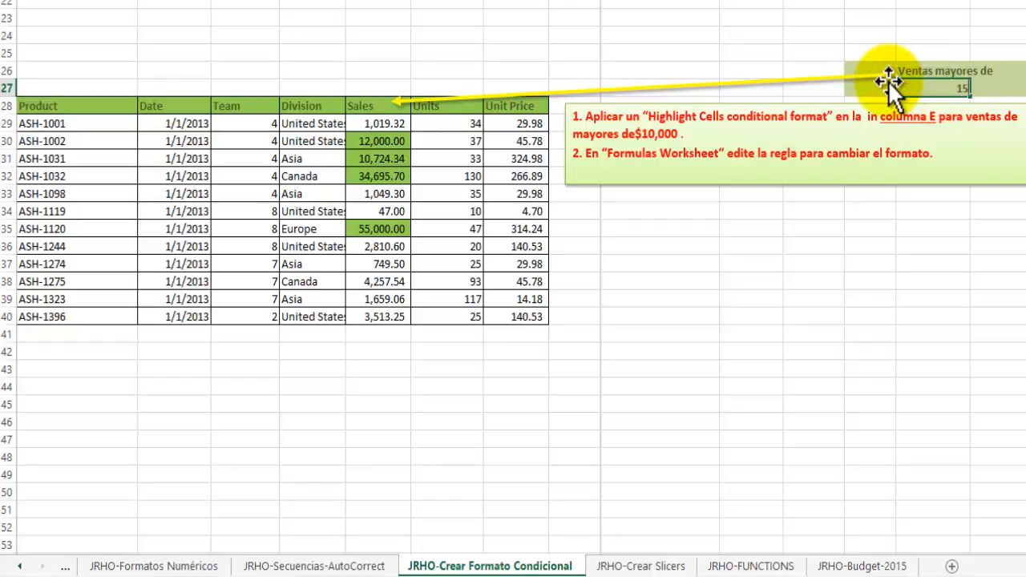
pyautogui.write('000')
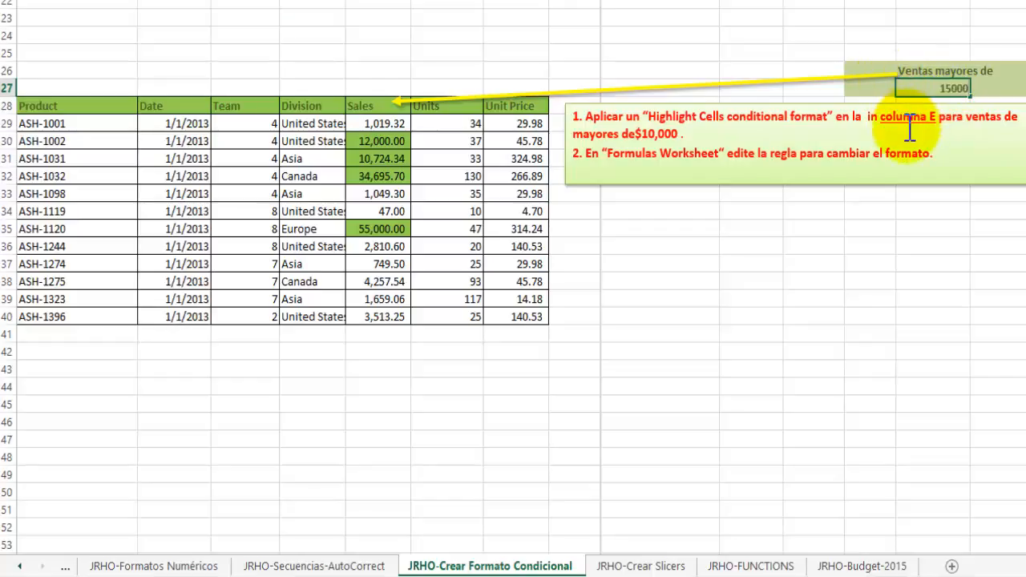
pyautogui.press('Return')
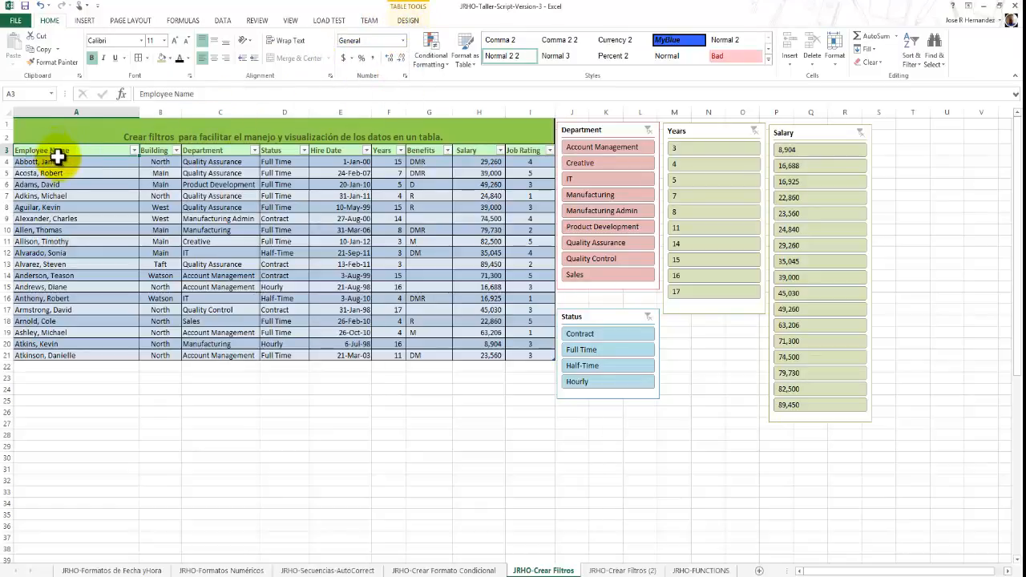
# Examine the employee table on the JRHO-Crear Filtros sheet and the filter lists of its Building, Department and Status columns.
pyautogui.moveTo(58, 157); pyautogui.dragTo(524, 350)
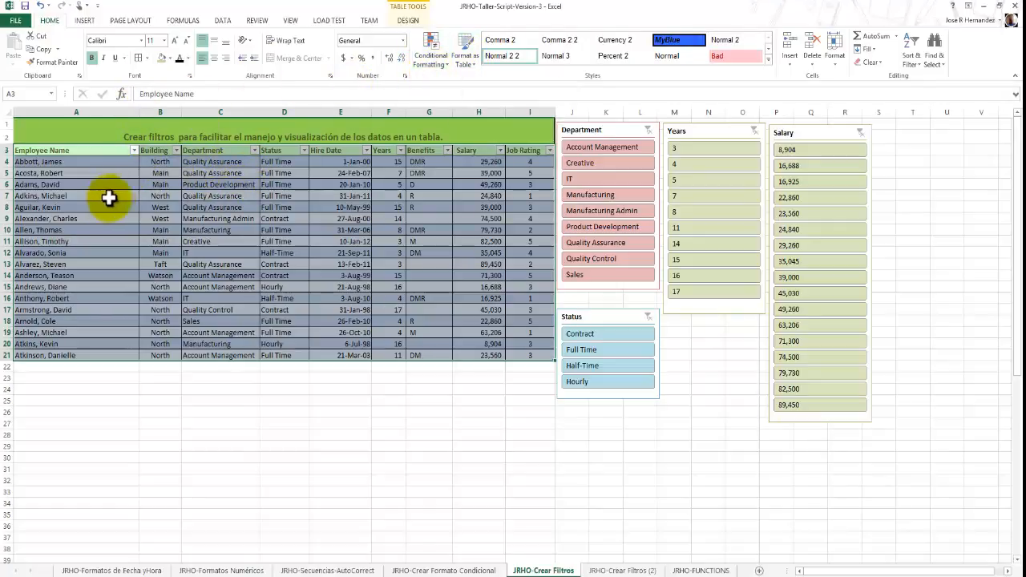
pyautogui.click(71, 161)
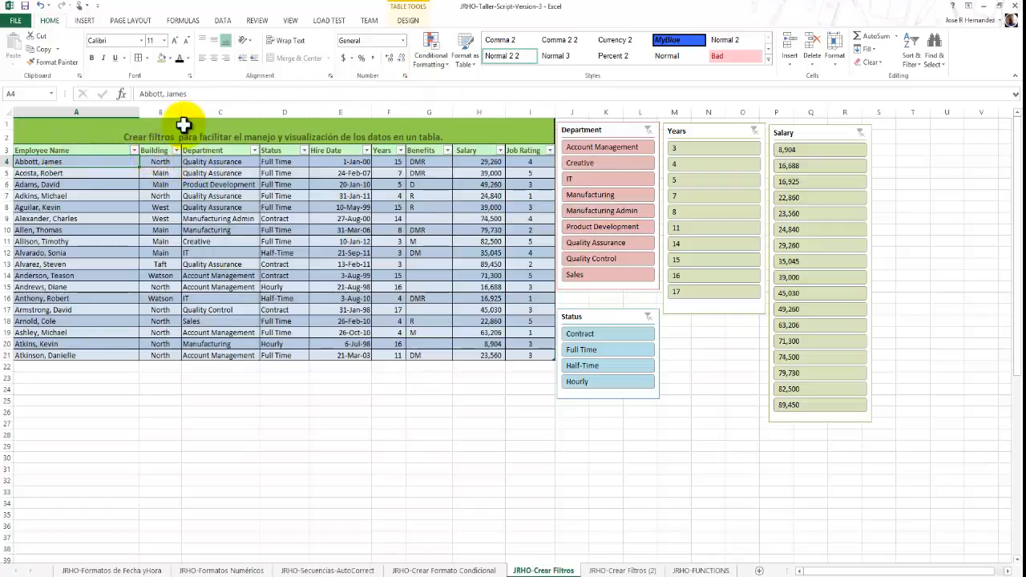
pyautogui.click(66, 172)
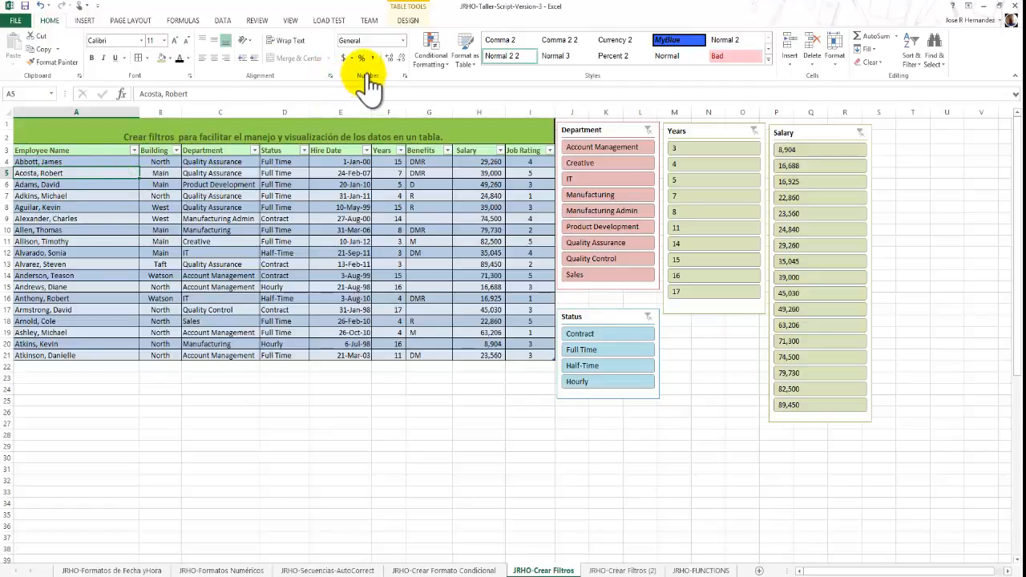
pyautogui.click(224, 21)
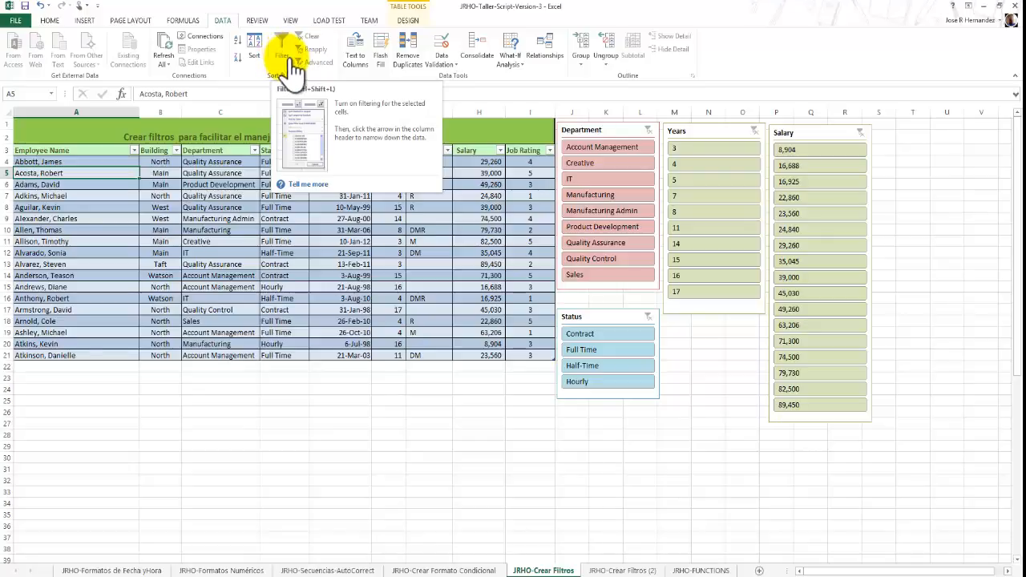
pyautogui.click(134, 150)
pyautogui.click(175, 151)
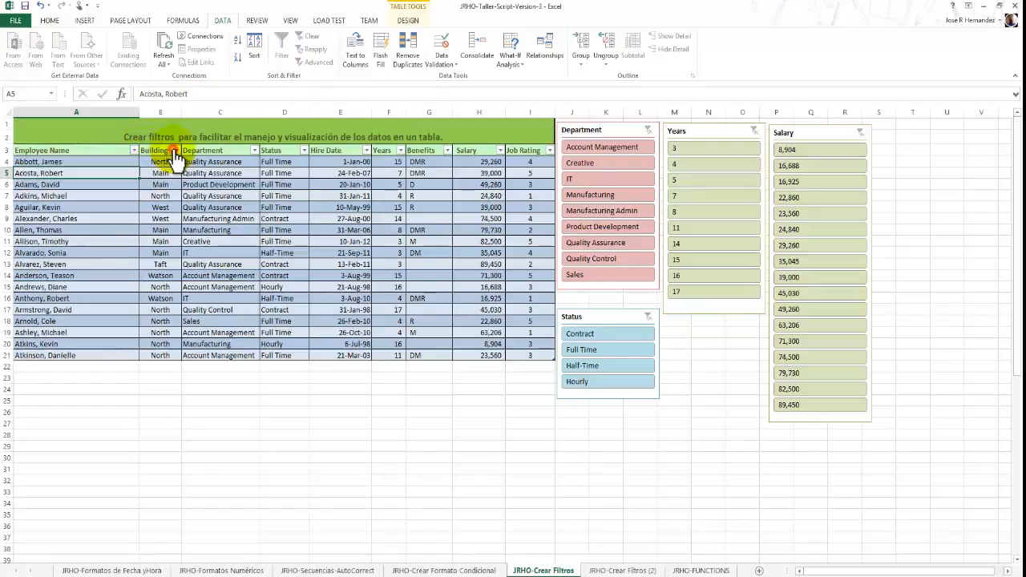
pyautogui.click(175, 151)
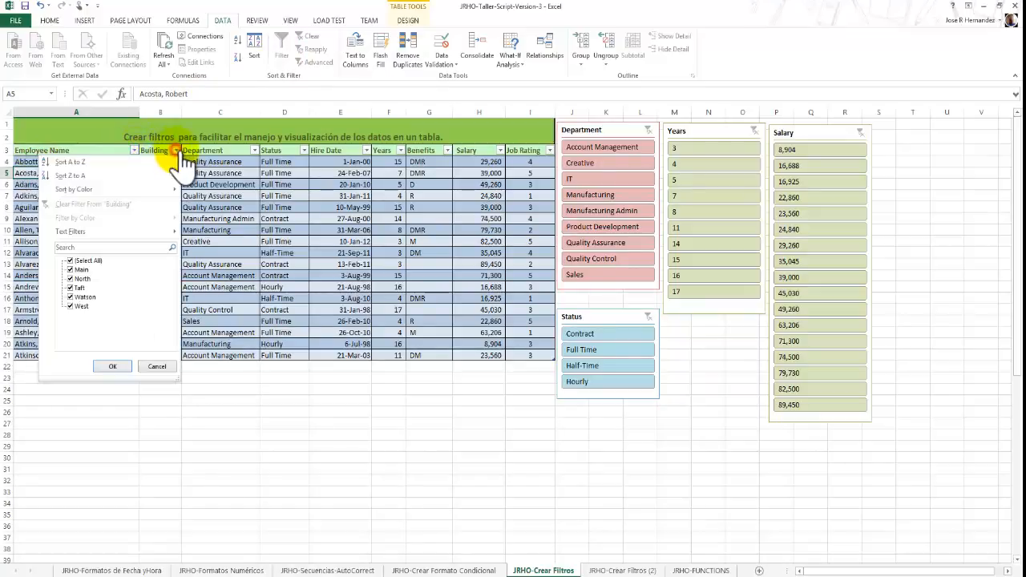
pyautogui.click(252, 151)
pyautogui.click(252, 151)
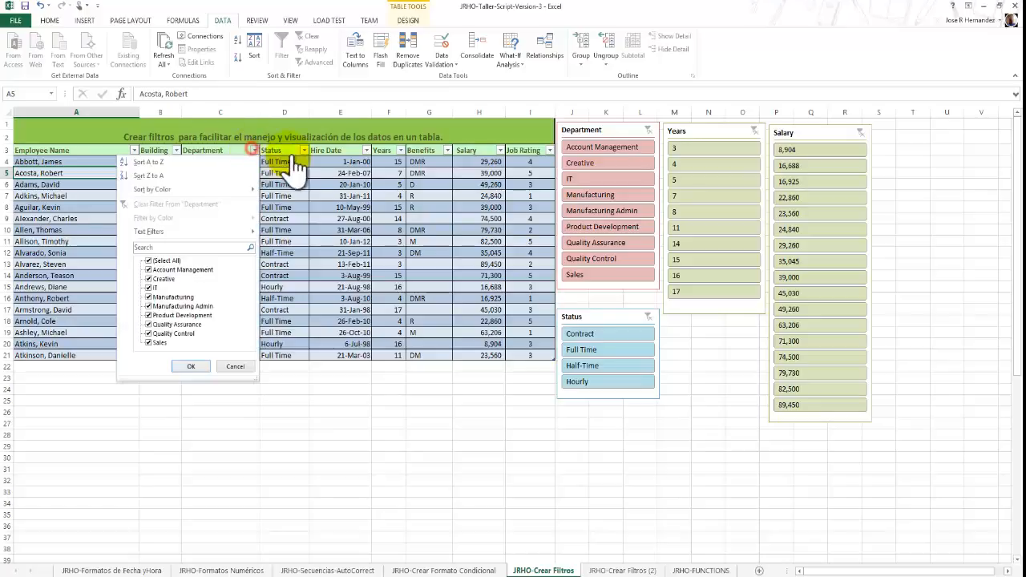
pyautogui.click(304, 151)
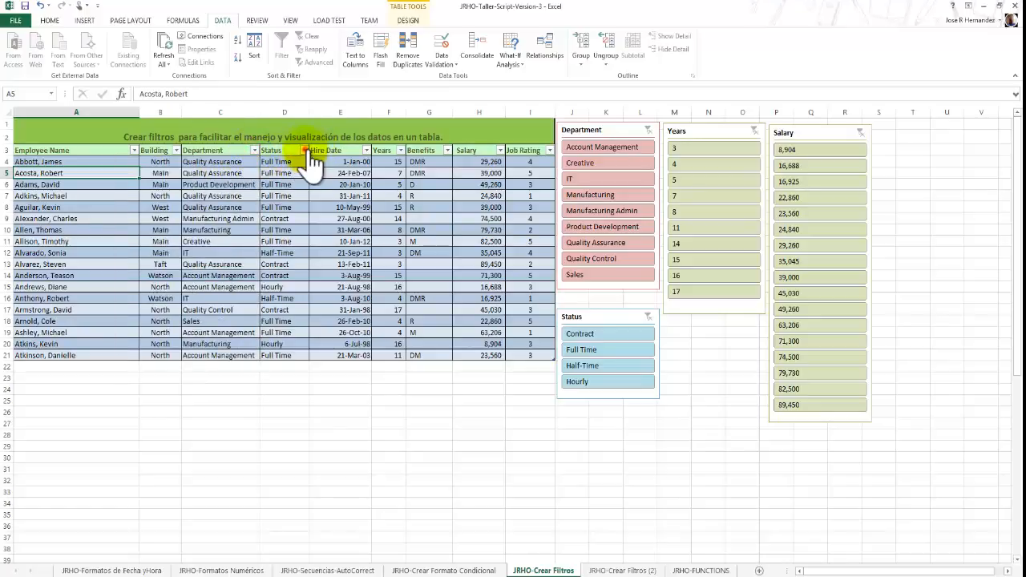
pyautogui.click(304, 151)
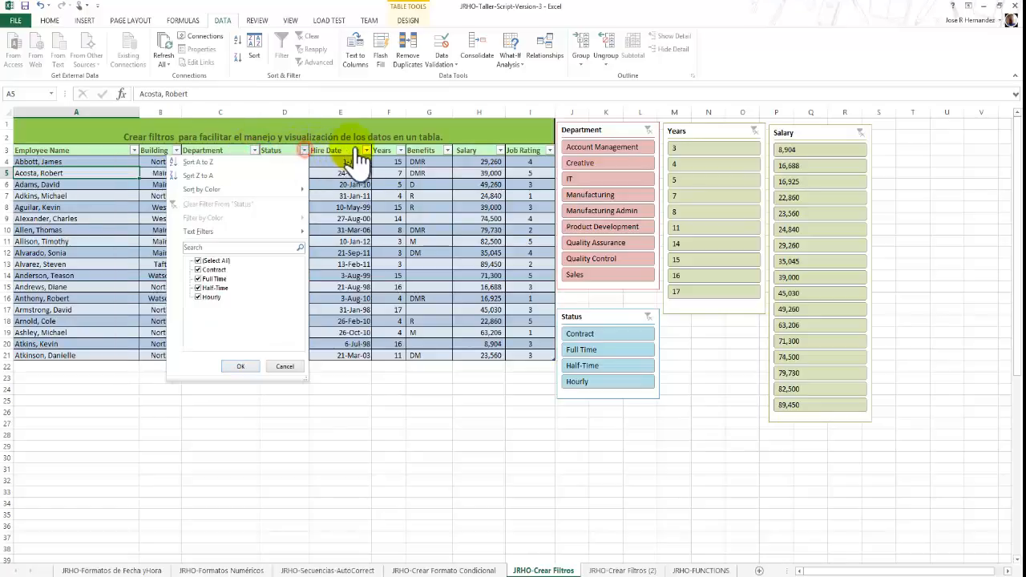
pyautogui.click(106, 149)
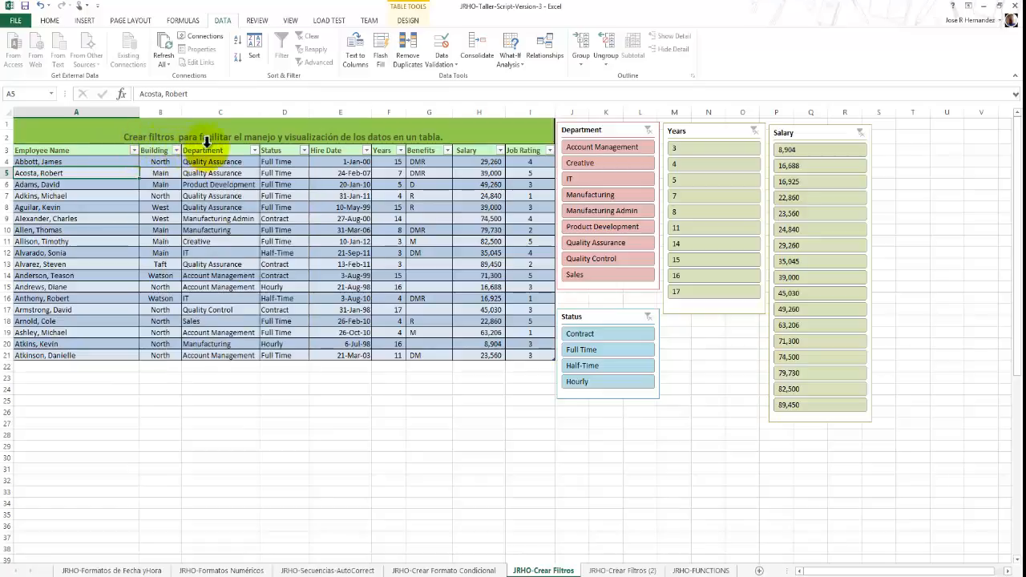
# Filter the Department column to Account Management, IT, Manufacturing Admin, Quality Assurance and Sales.
pyautogui.click(255, 152)
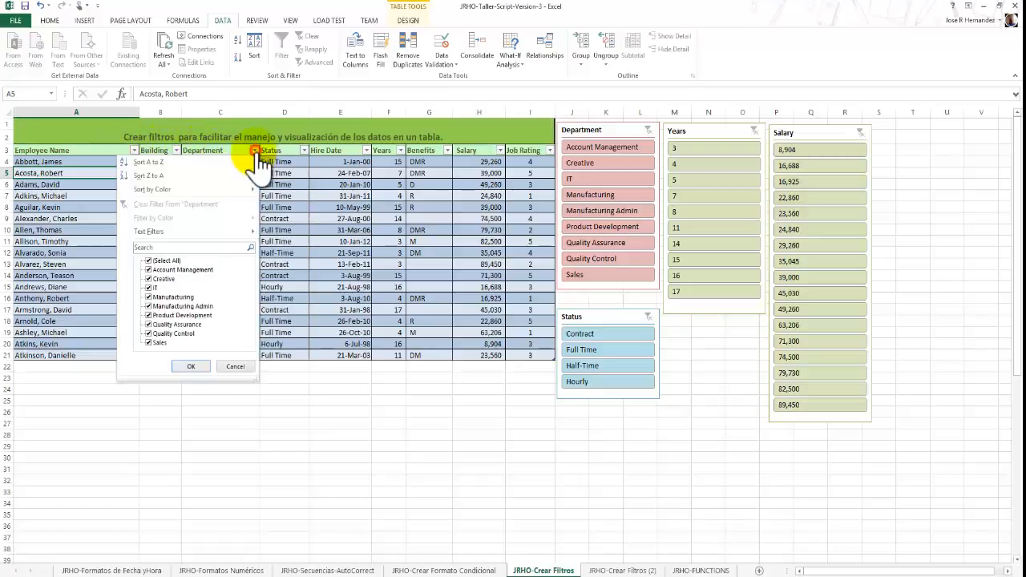
pyautogui.click(148, 262)
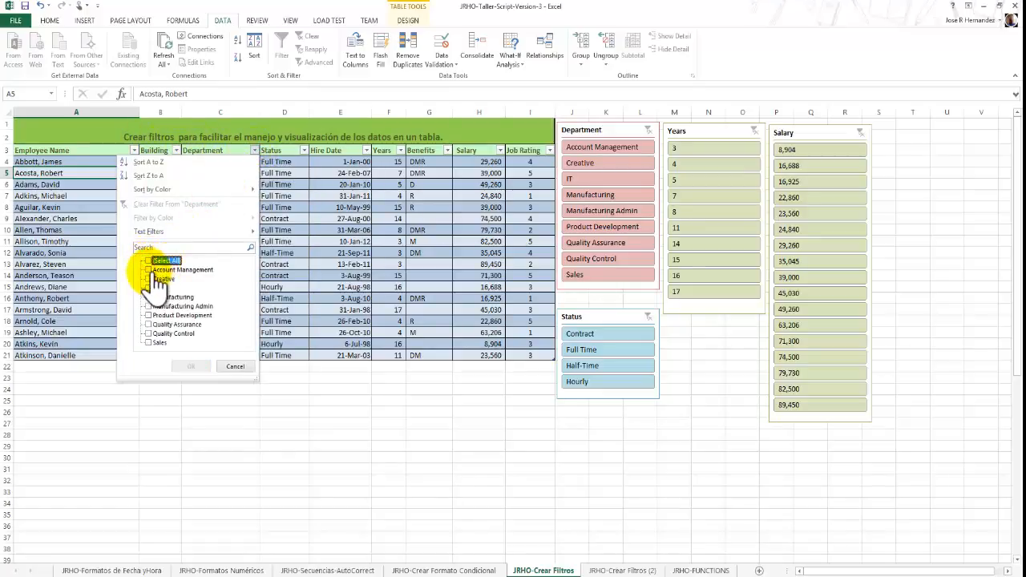
pyautogui.click(154, 270)
pyautogui.click(160, 279)
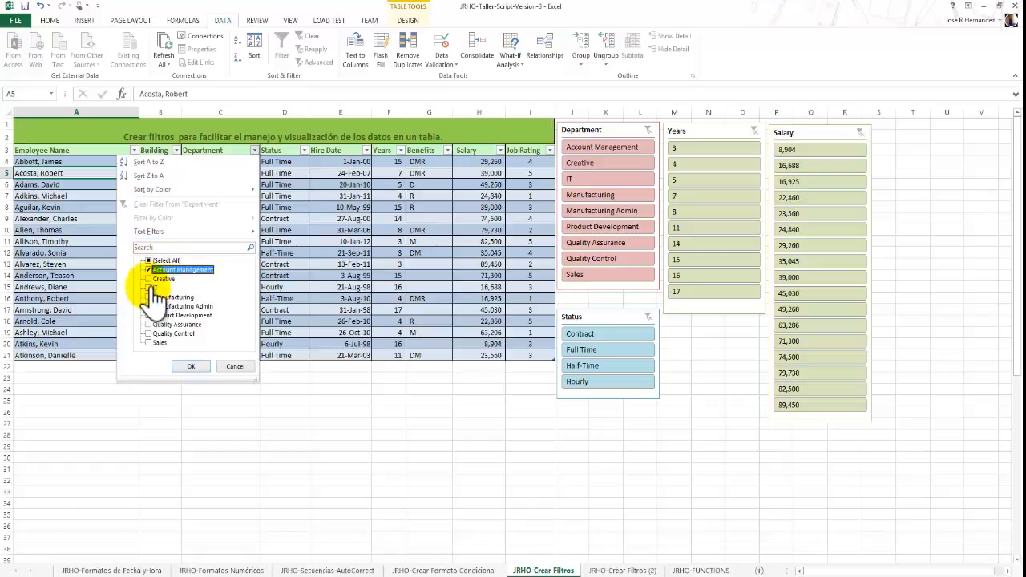
pyautogui.click(170, 288)
pyautogui.click(170, 306)
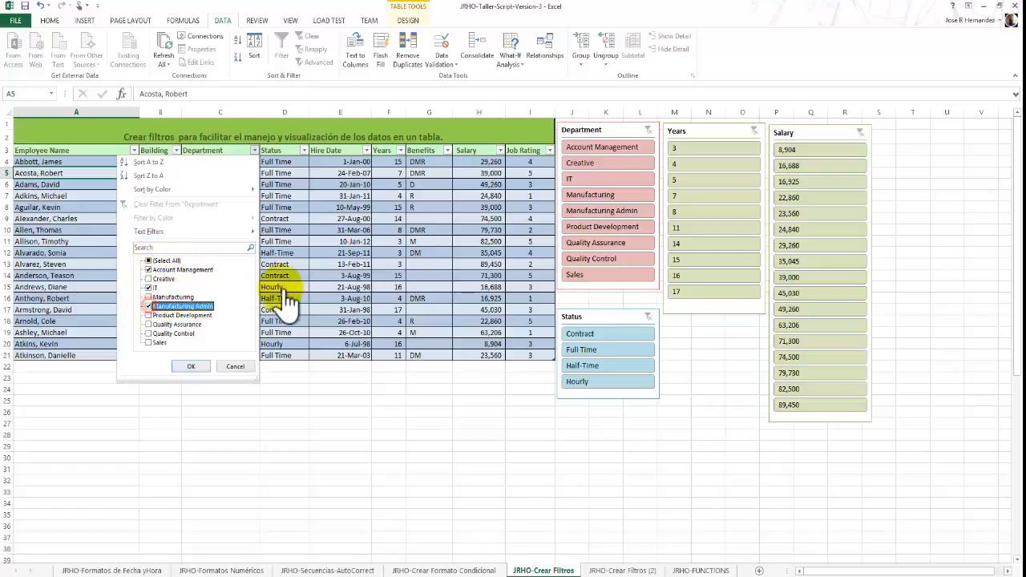
pyautogui.click(150, 325)
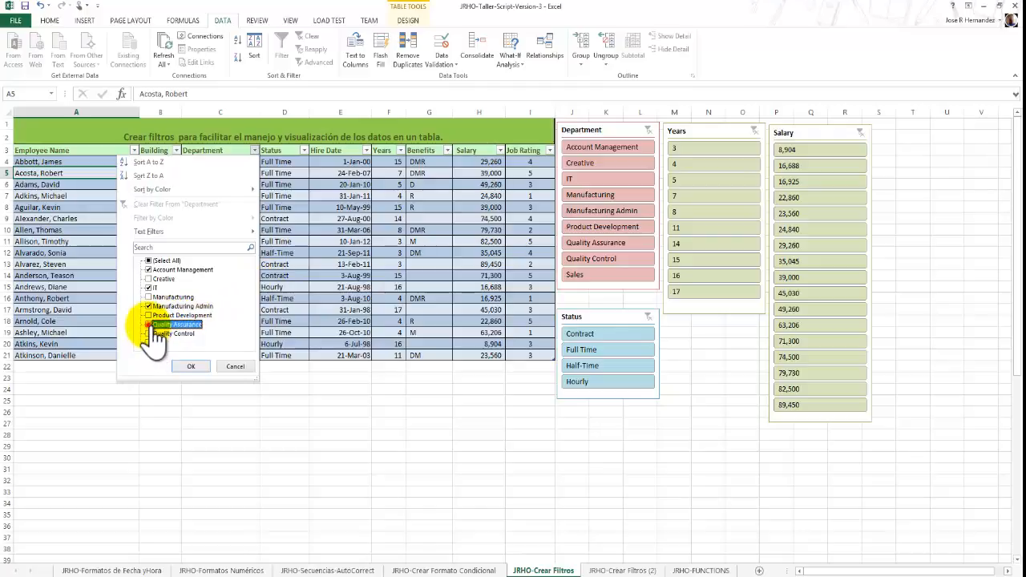
pyautogui.click(151, 343)
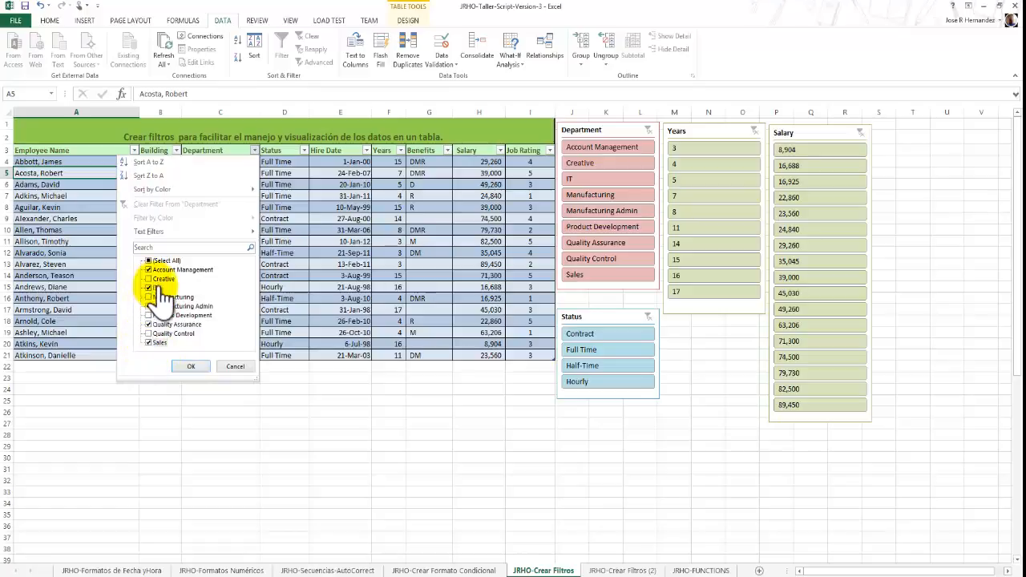
pyautogui.click(192, 366)
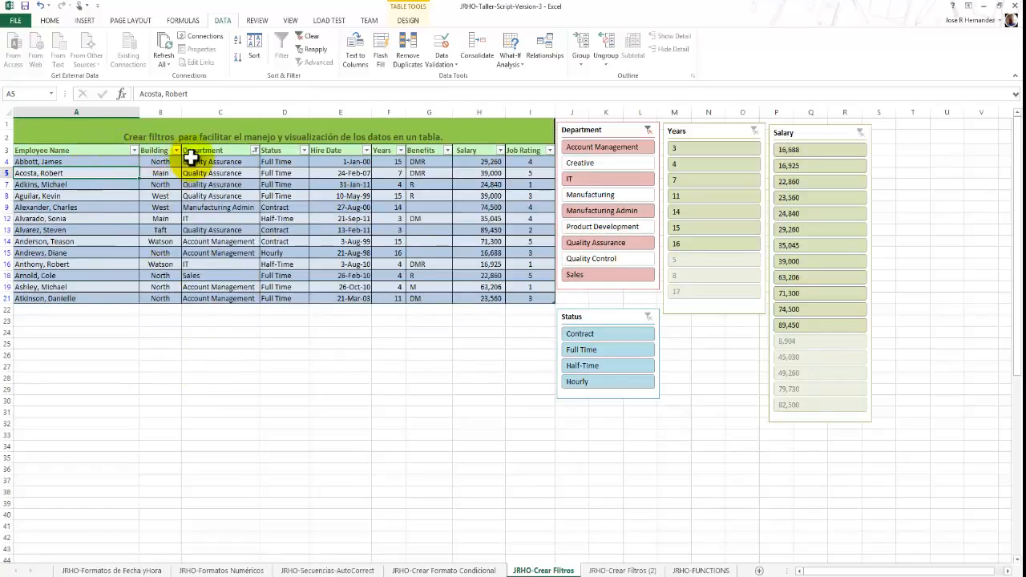
# Refilter the Department column to only Account Management and IT, and clear the column's filter.
pyautogui.click(253, 151)
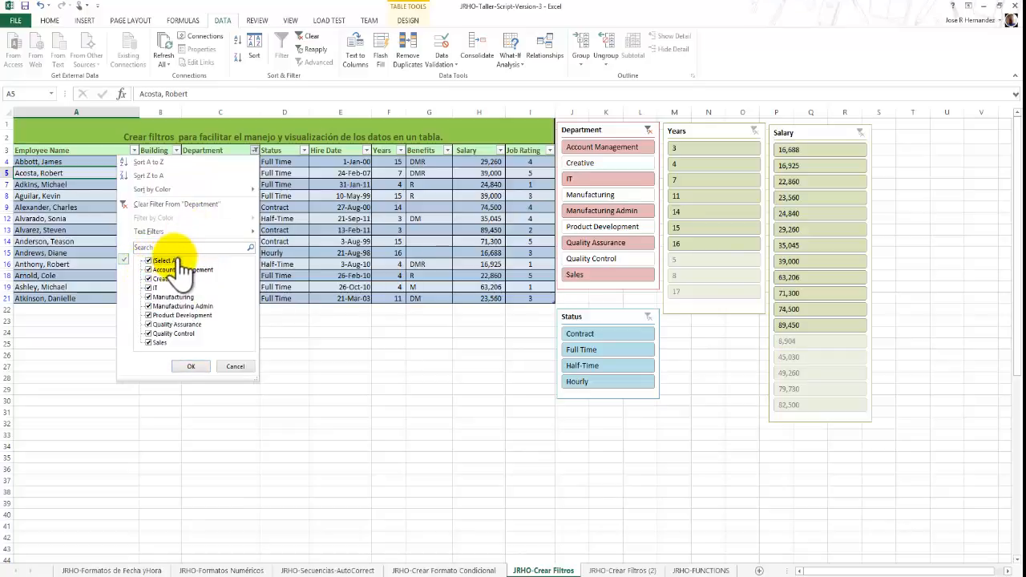
pyautogui.click(152, 261)
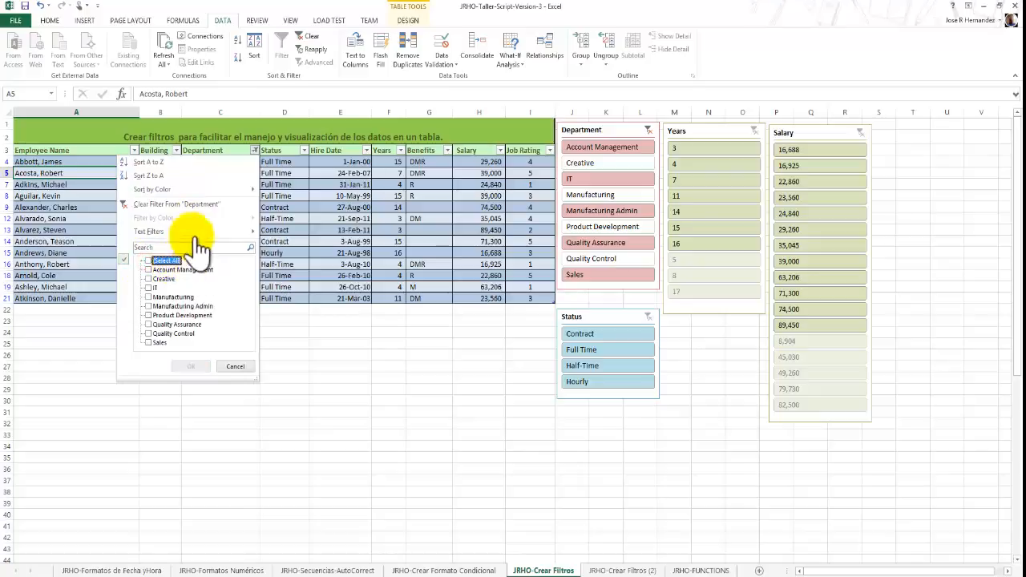
pyautogui.click(150, 270)
pyautogui.click(151, 288)
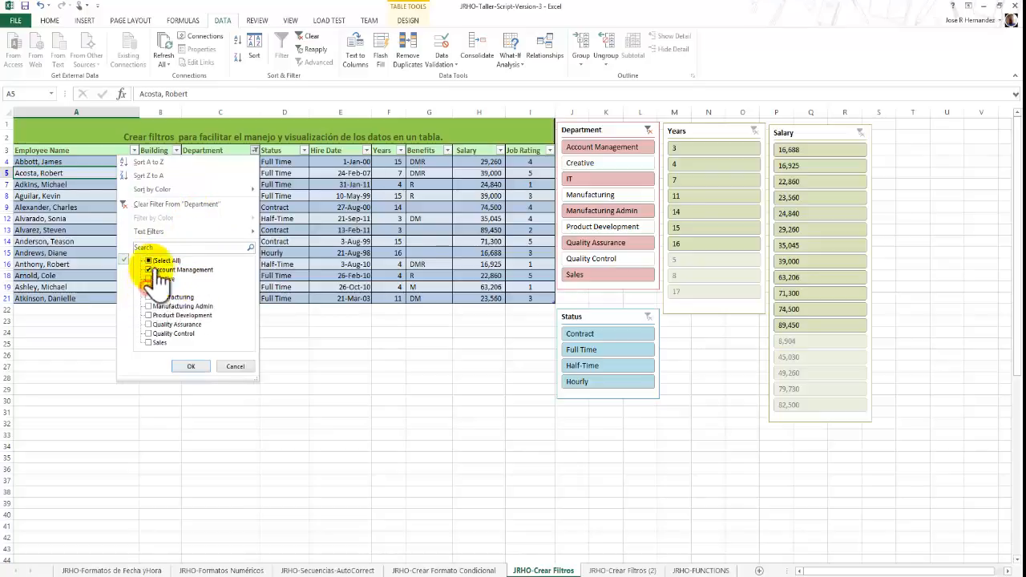
pyautogui.click(201, 366)
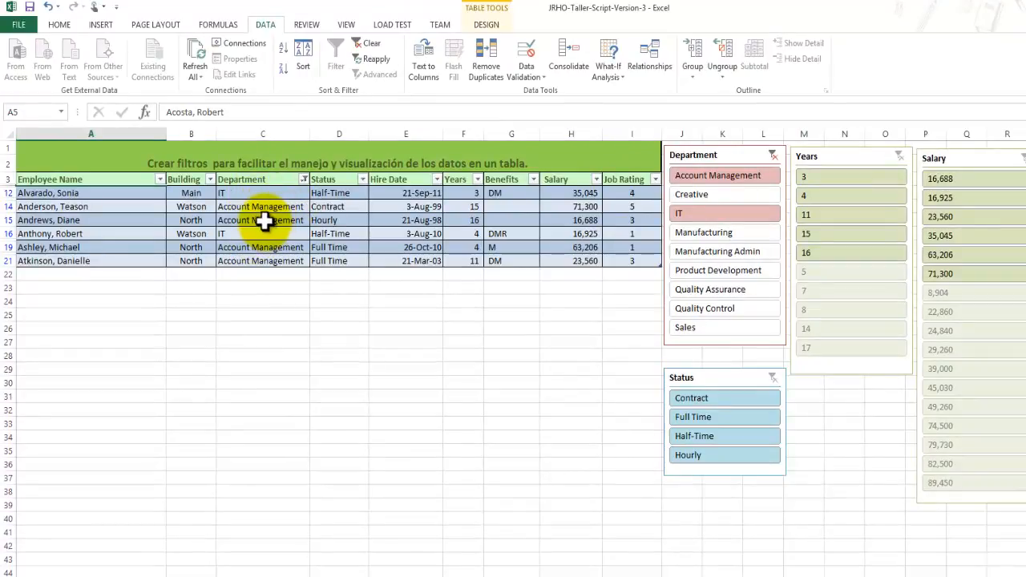
pyautogui.click(305, 180)
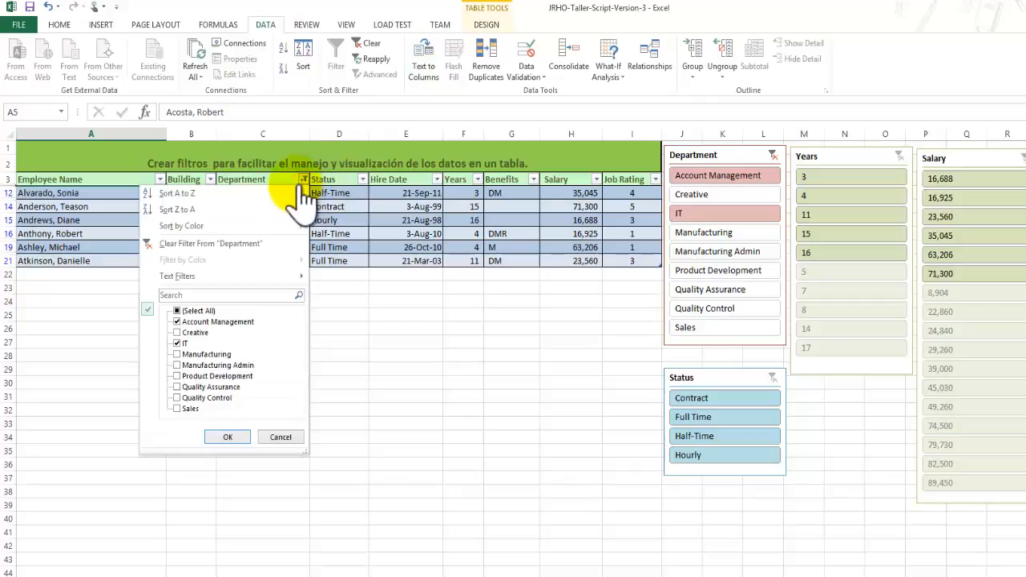
pyautogui.click(271, 243)
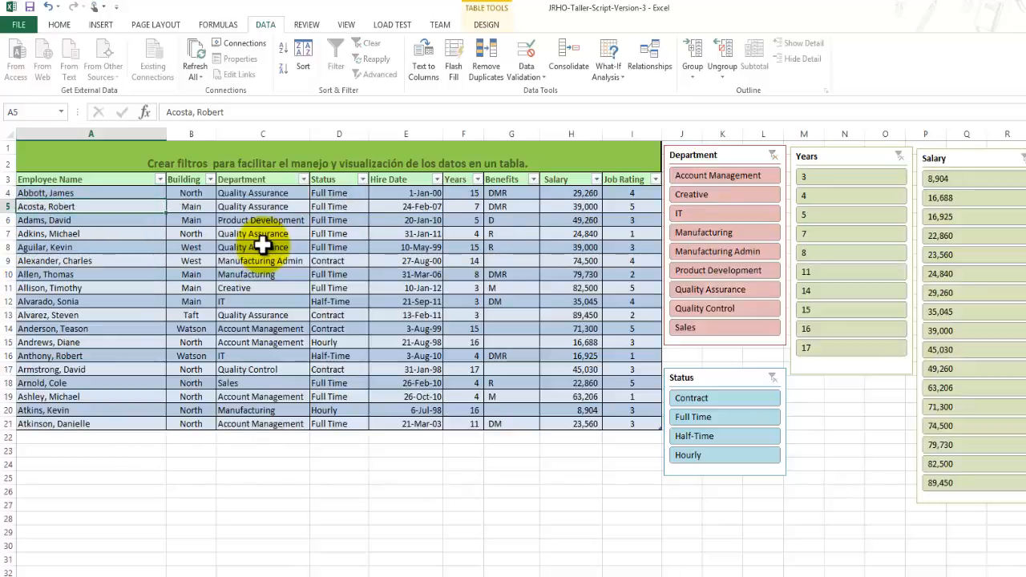
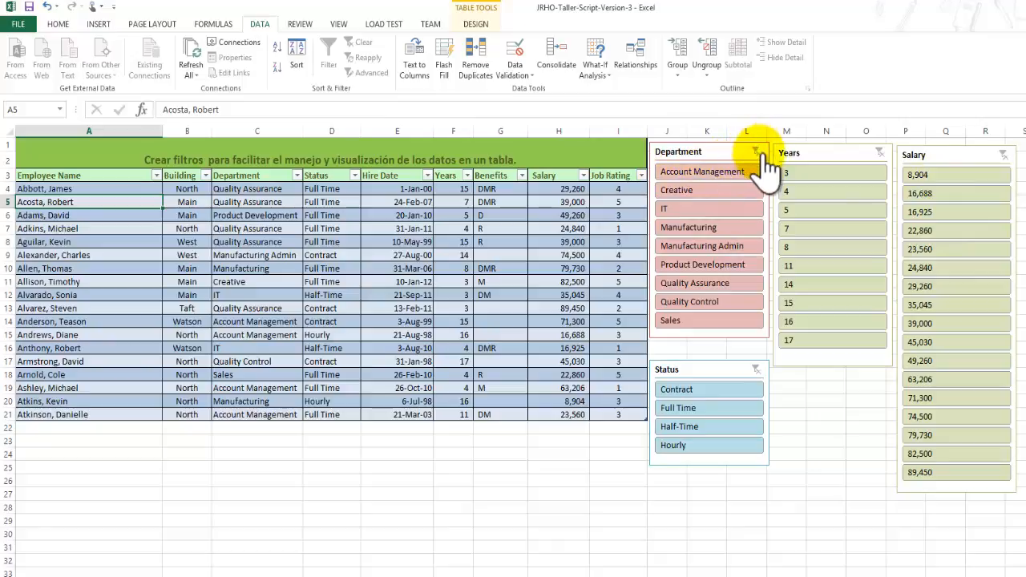
# Filter the employee table with the Department slicer by single departments: Account Management, Manufacturing, Creative, IT, Sales and Account Management again.
pyautogui.click(712, 176)
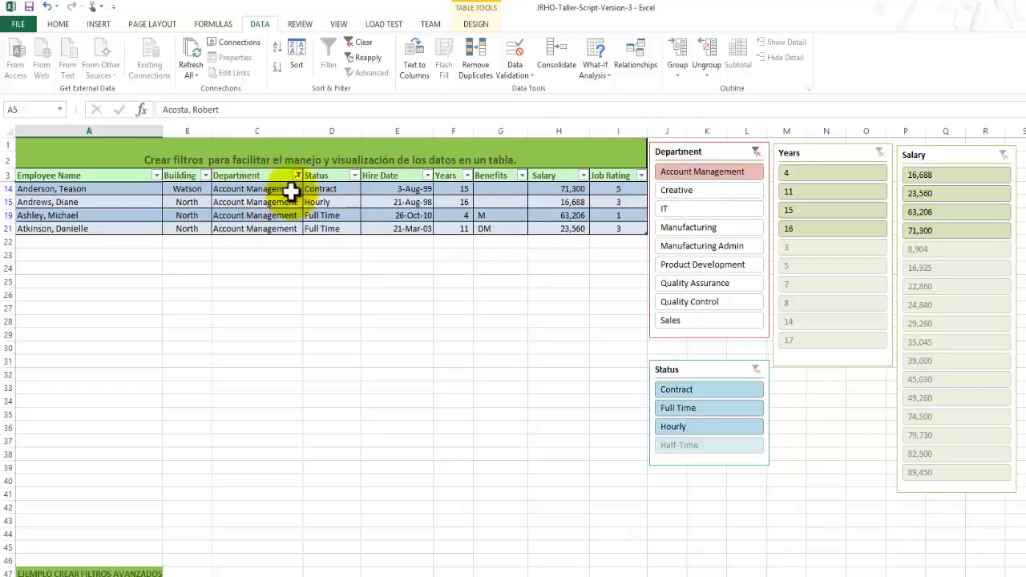
pyautogui.click(687, 229)
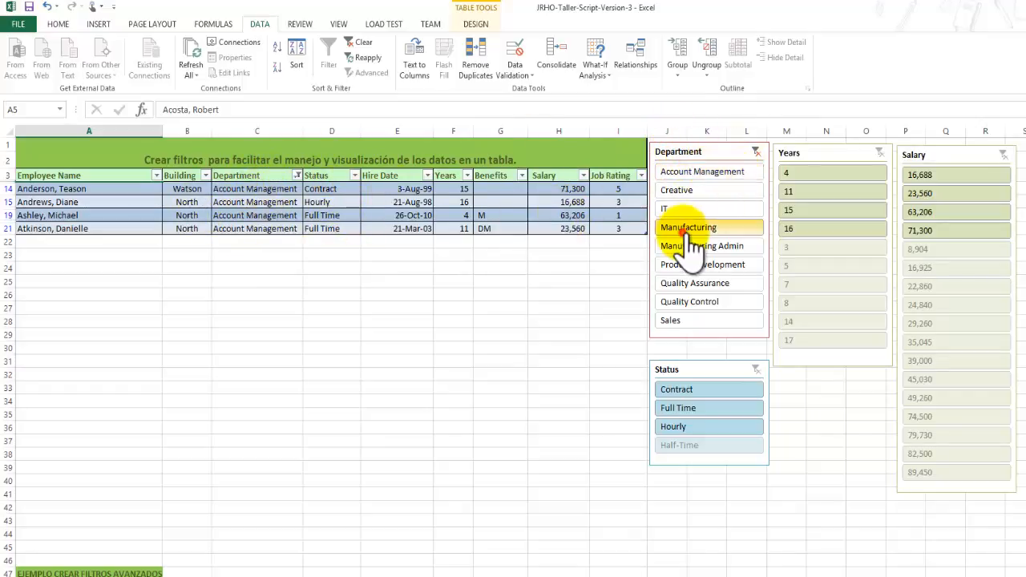
pyautogui.click(683, 194)
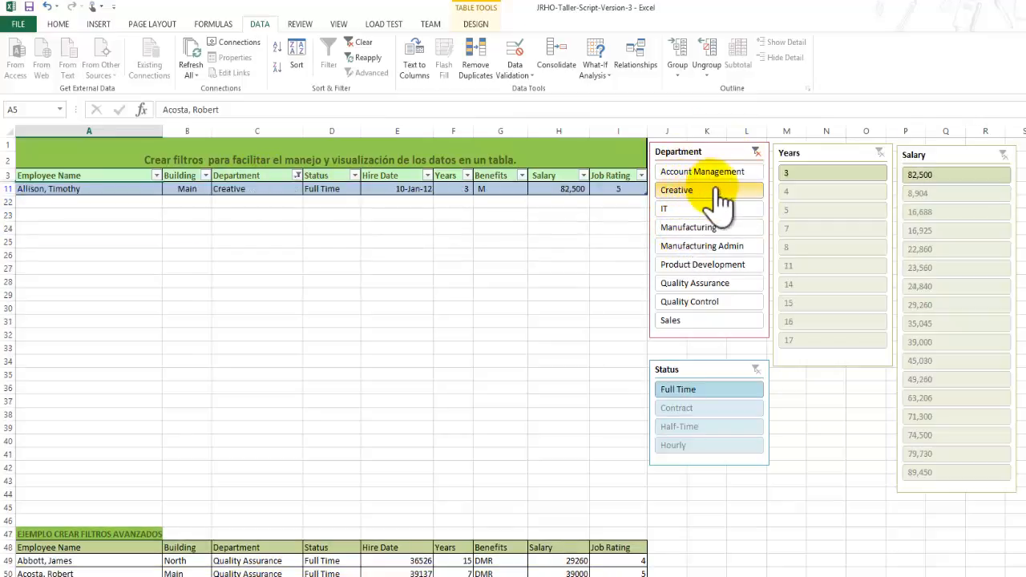
pyautogui.click(688, 208)
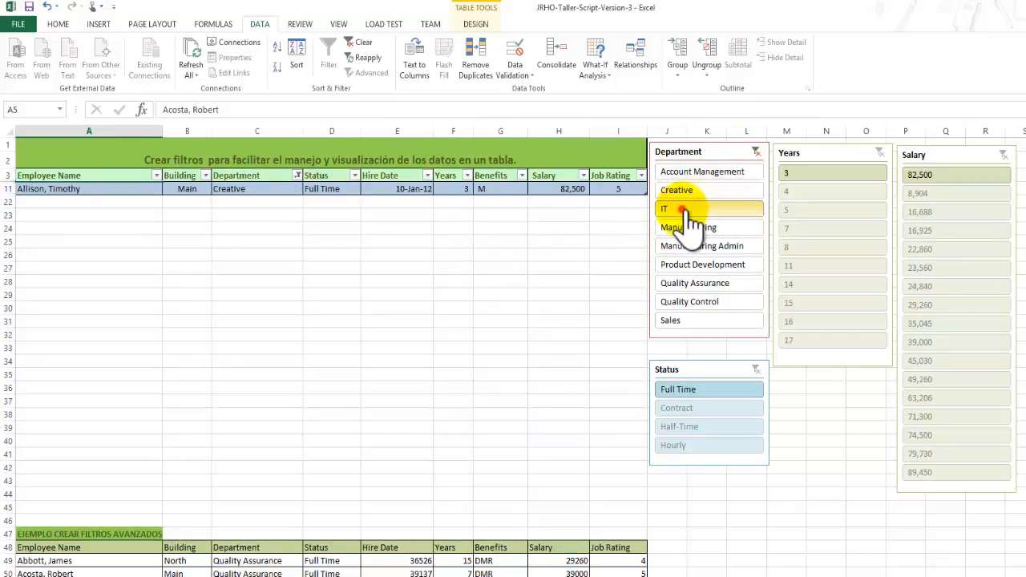
pyautogui.click(707, 323)
pyautogui.click(709, 171)
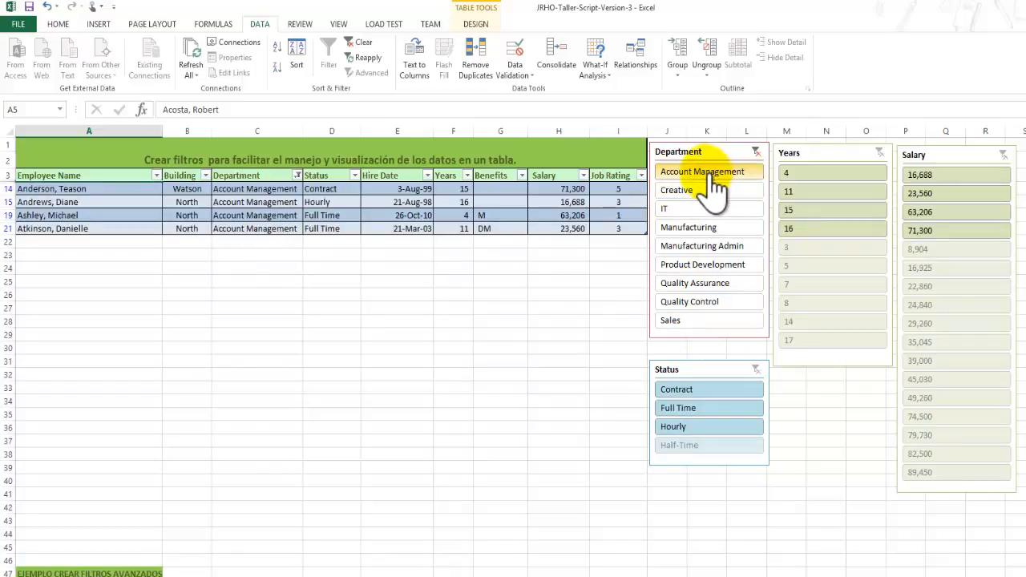
# Select Creative, IT, Manufacturing and Manufacturing Admin together in the Department slicer, and clear the slicer's filter.
pyautogui.click(683, 193)
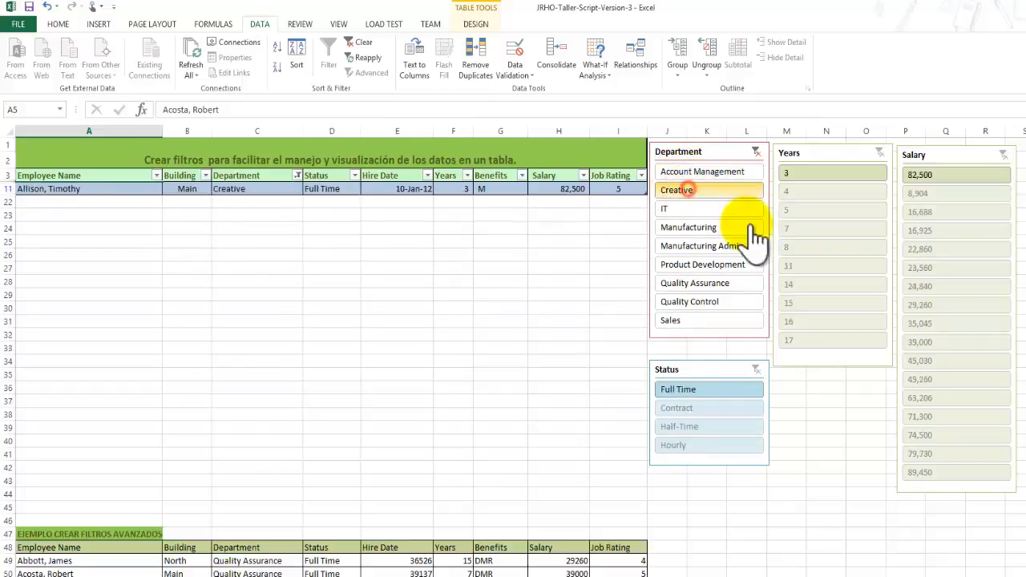
pyautogui.keyDown('ctrl'); pyautogui.click(683, 209); pyautogui.keyUp('ctrl')
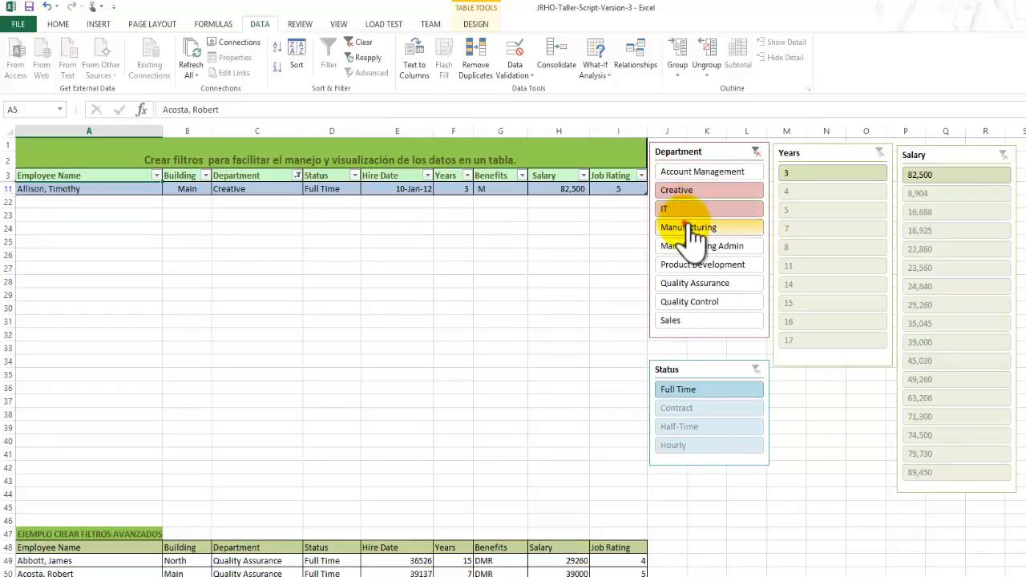
pyautogui.keyDown('ctrl'); pyautogui.click(681, 227); pyautogui.keyUp('ctrl')
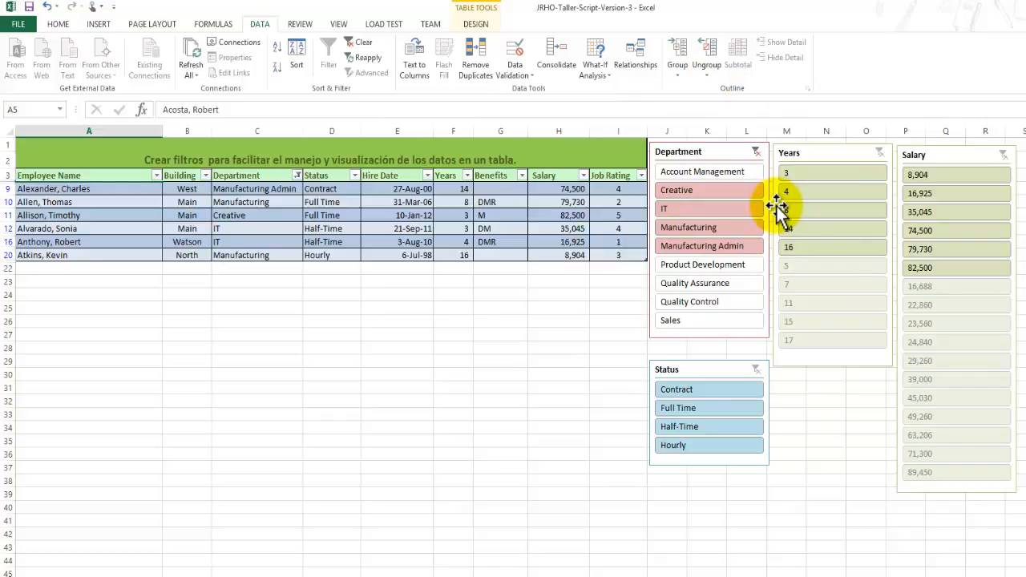
pyautogui.click(755, 153)
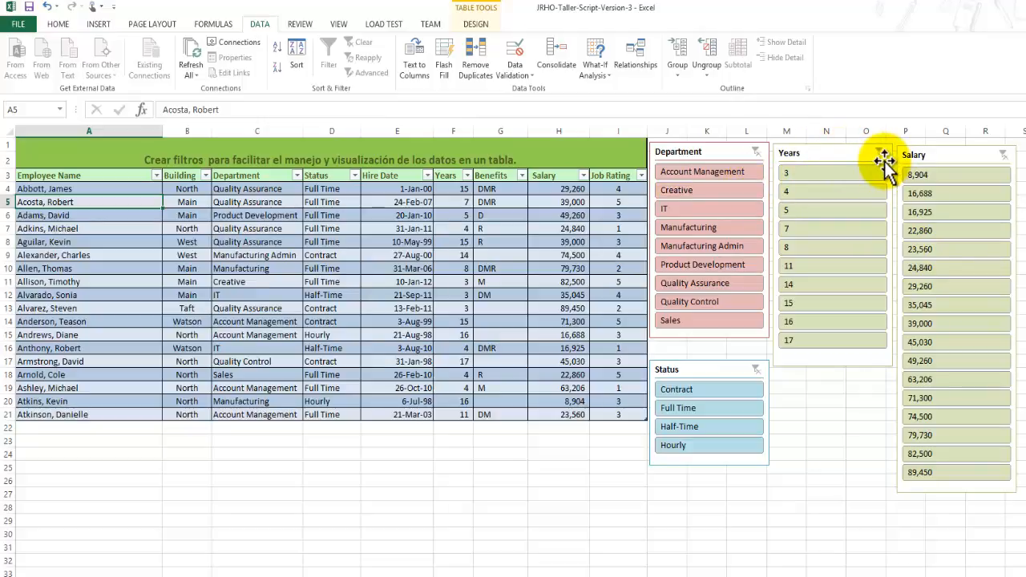
# Filter the employee table to the salaries 35,045, 71,300 and 89,450 with the Salary slicer.
pyautogui.click(943, 307)
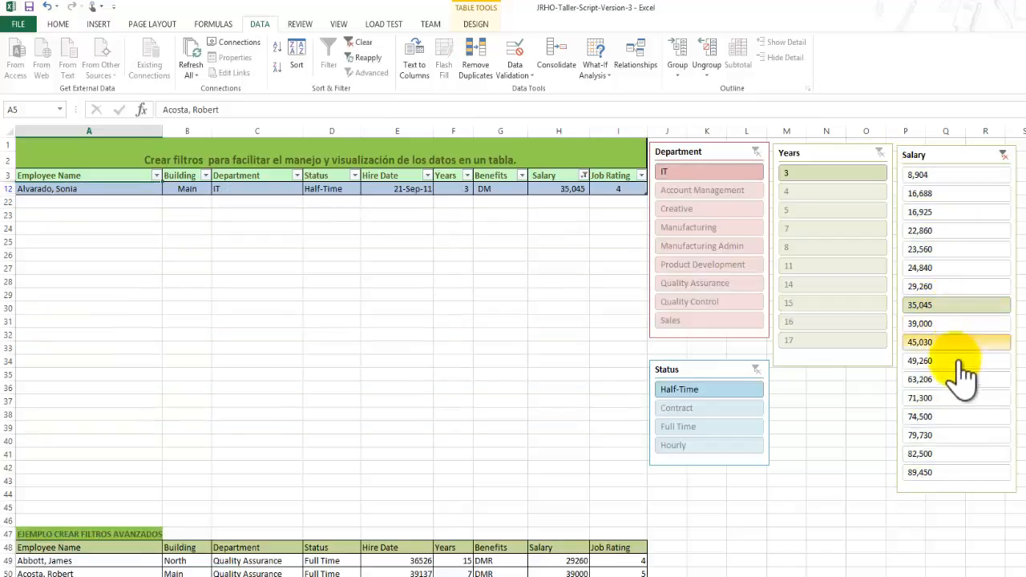
pyautogui.keyDown('ctrl'); pyautogui.click(946, 398); pyautogui.keyUp('ctrl')
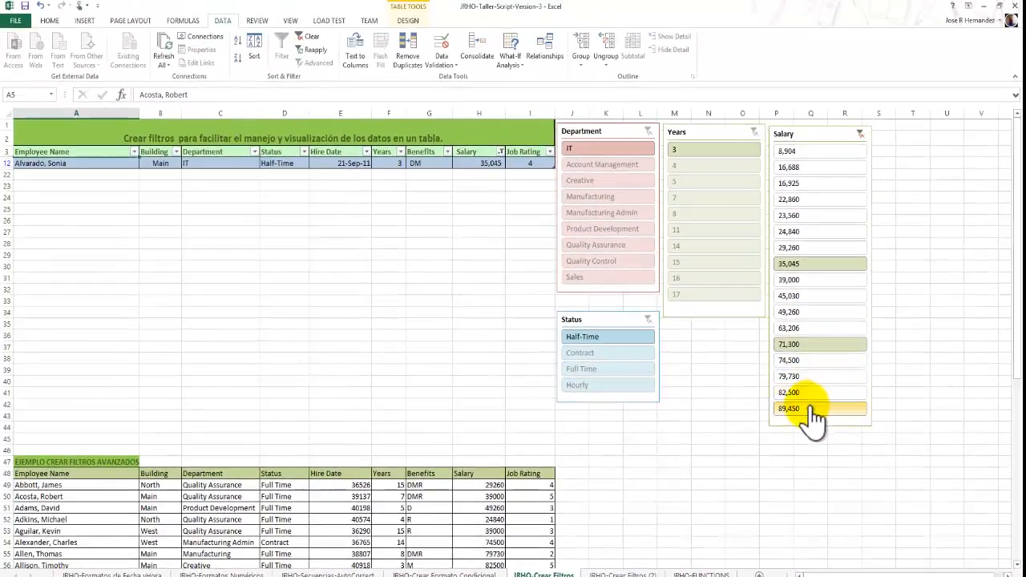
pyautogui.keyDown('ctrl'); pyautogui.click(700, 324); pyautogui.keyUp('ctrl')
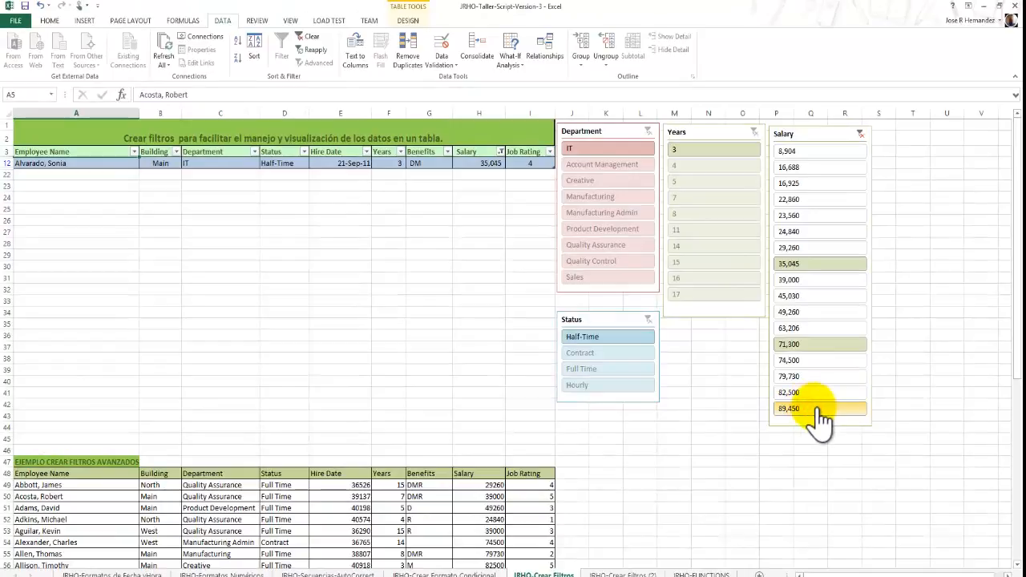
pyautogui.keyDown('ctrl'); pyautogui.click(809, 410); pyautogui.keyUp('ctrl')
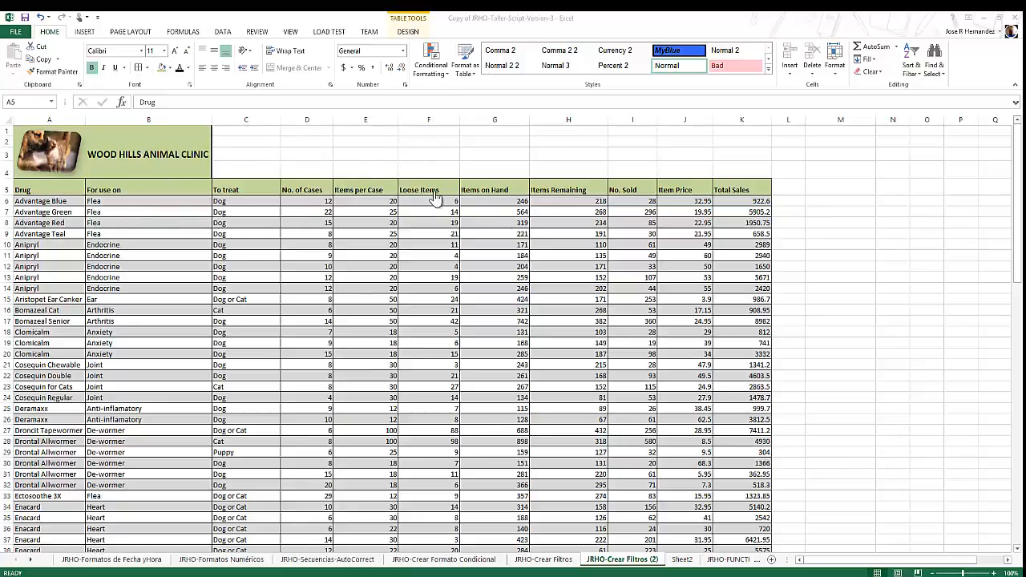
# Examine the Wood Hills Animal Clinic drug table on the JRHO-Crear Filtros (2) sheet and the available table formats.
pyautogui.click(1018, 224)
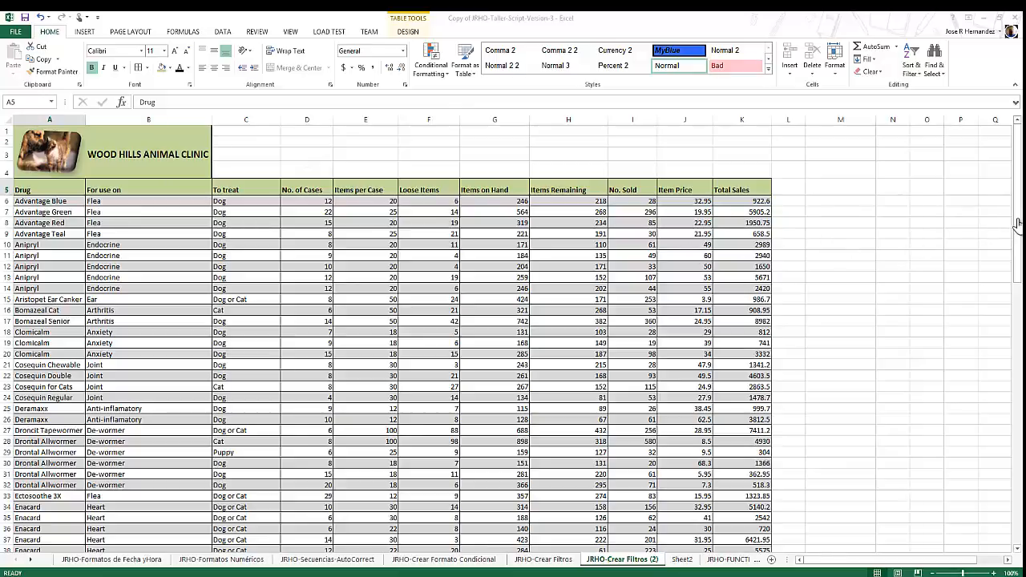
pyautogui.moveTo(1018, 277); pyautogui.dragTo(957, 268)
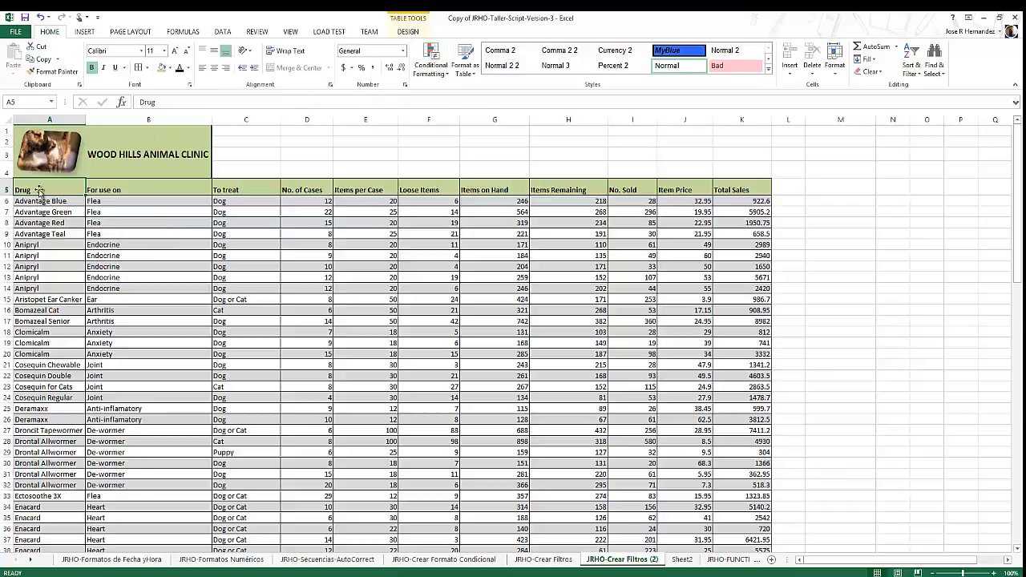
pyautogui.click(468, 63)
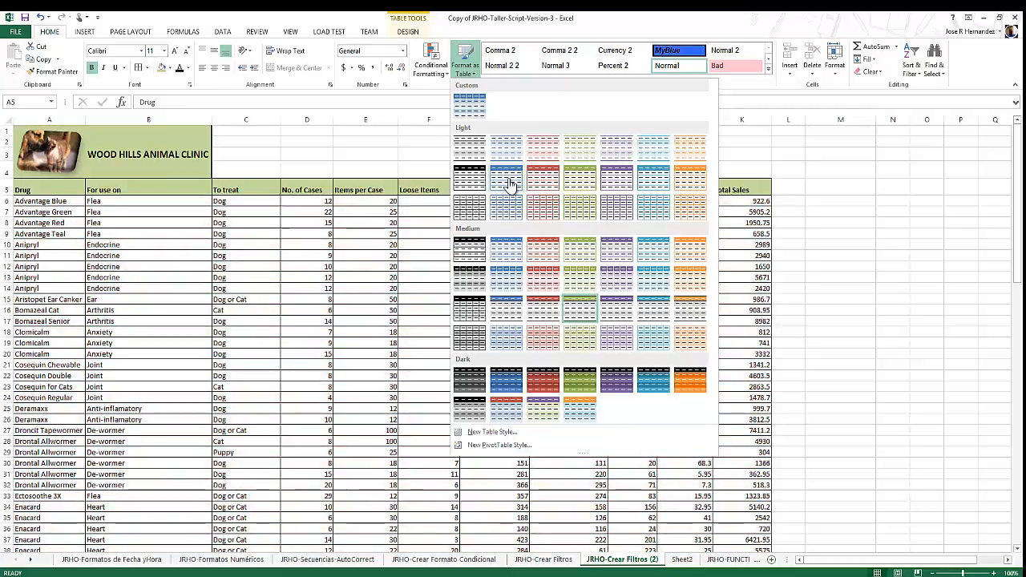
pyautogui.press('Escape')
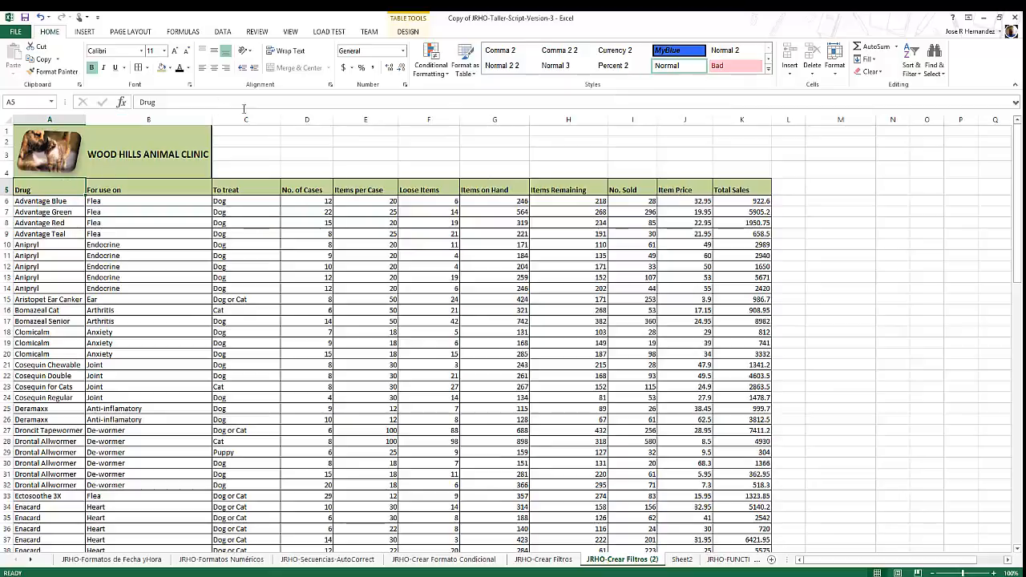
# Turn on filtering for the drug table and filter the To treat column to only Cat.
pyautogui.click(224, 33)
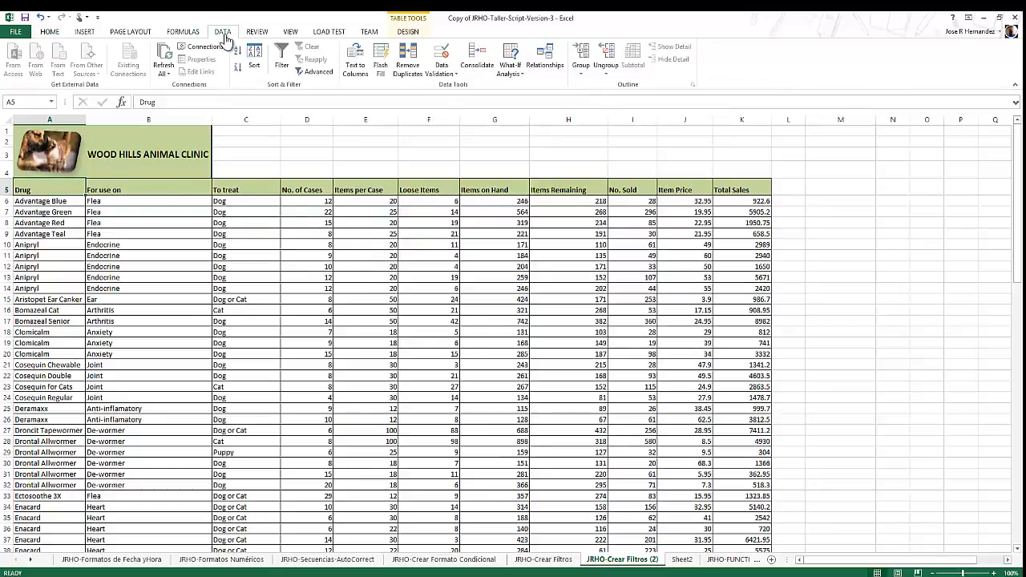
pyautogui.click(283, 64)
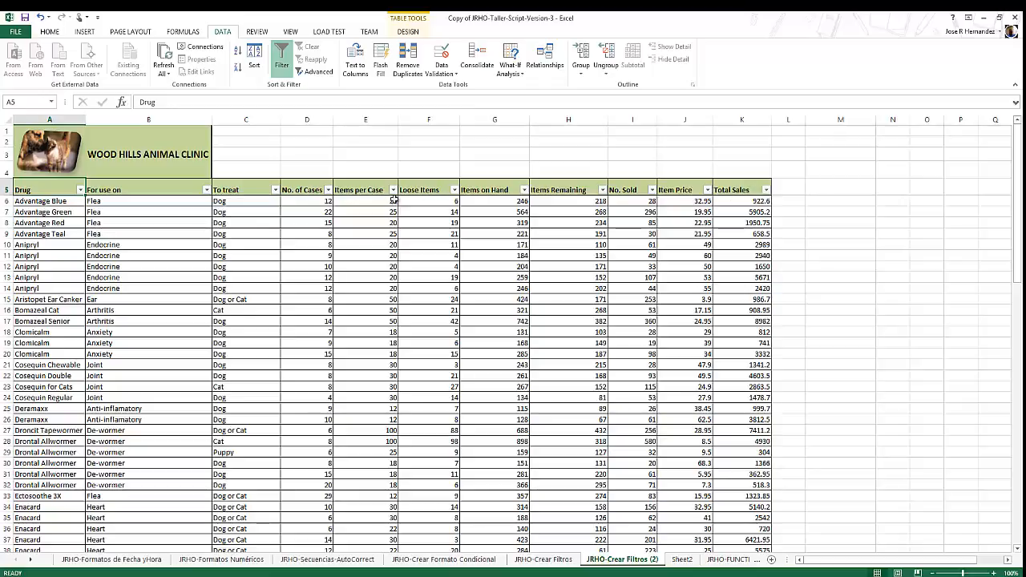
pyautogui.click(276, 190)
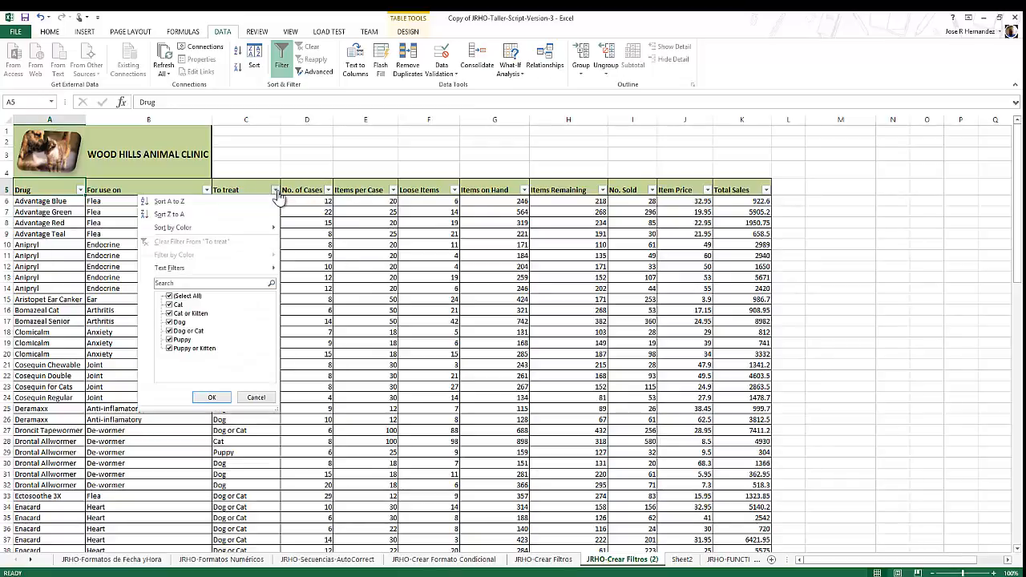
pyautogui.click(170, 297)
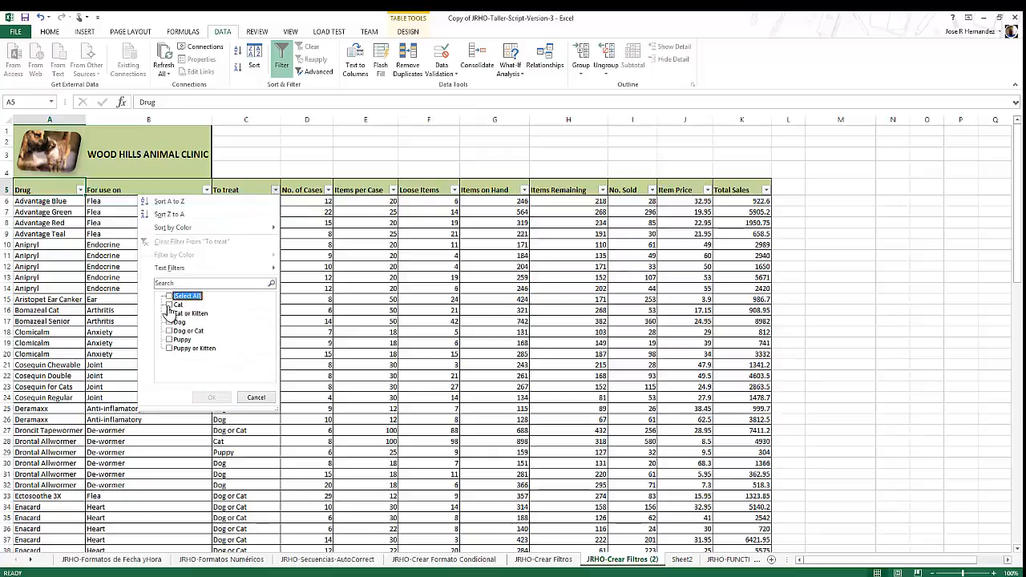
pyautogui.click(172, 305)
pyautogui.click(215, 398)
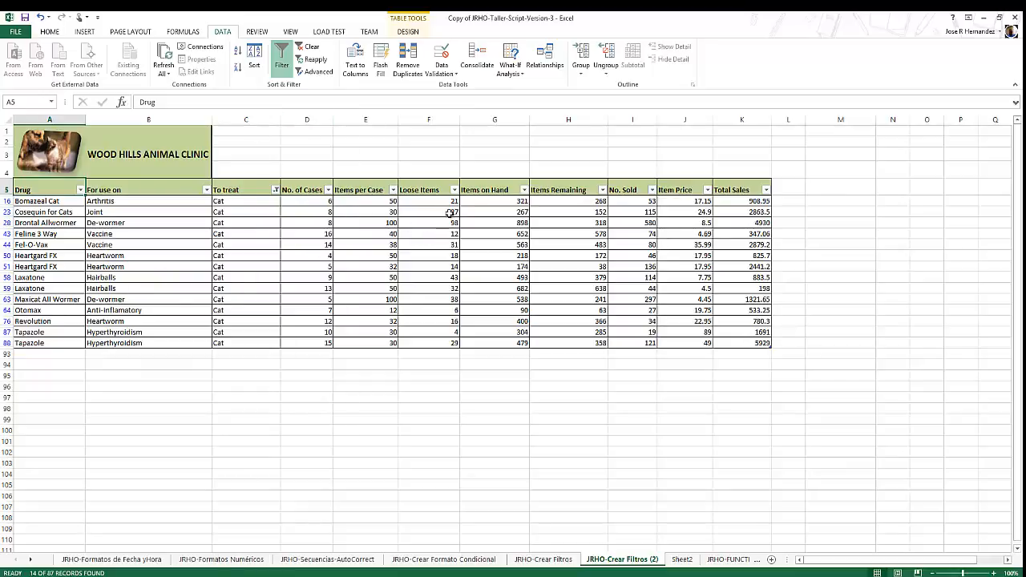
# Filter the For use on column of the drug table to only Anti-inflamatory.
pyautogui.click(207, 189)
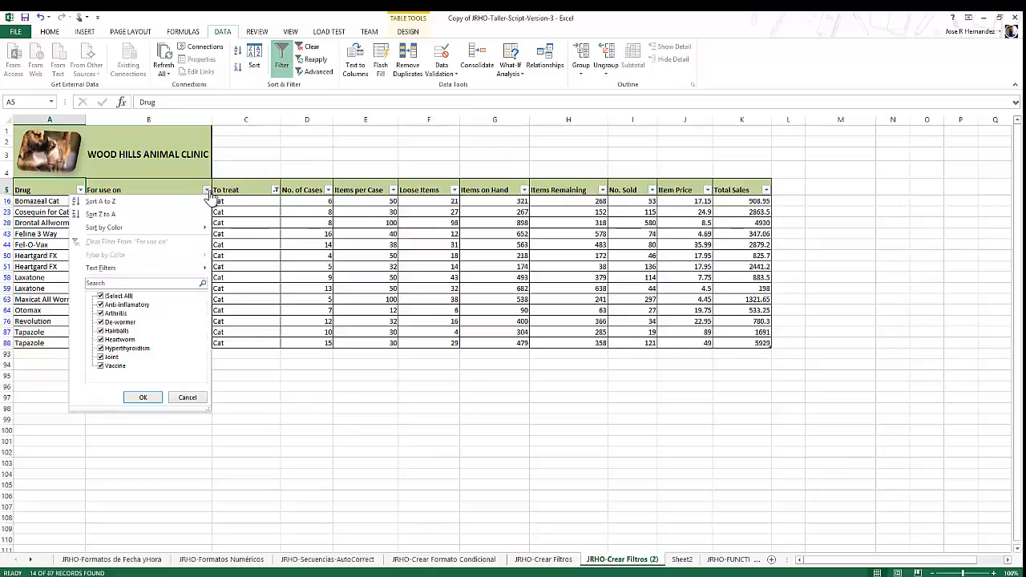
pyautogui.click(101, 297)
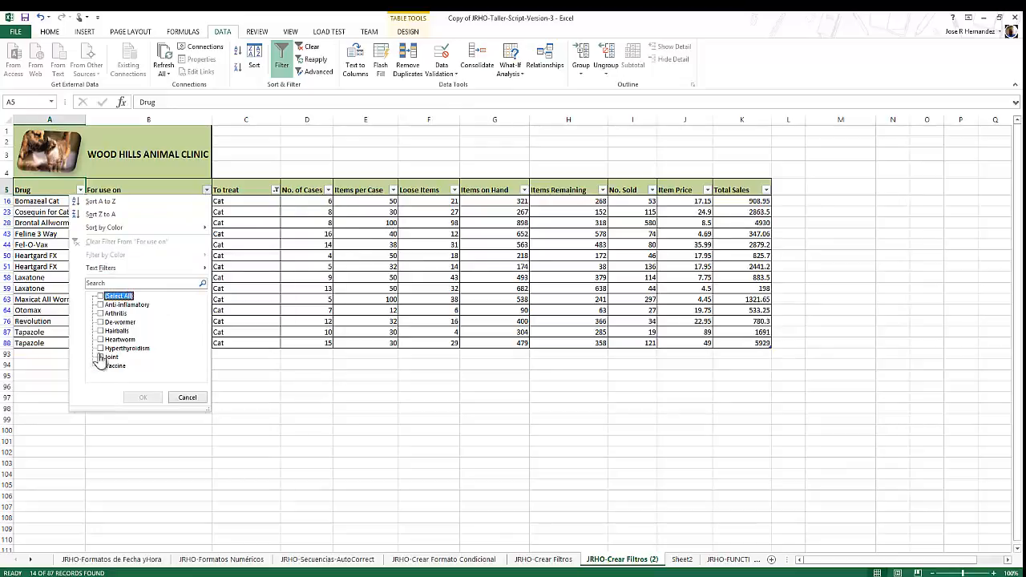
pyautogui.click(101, 305)
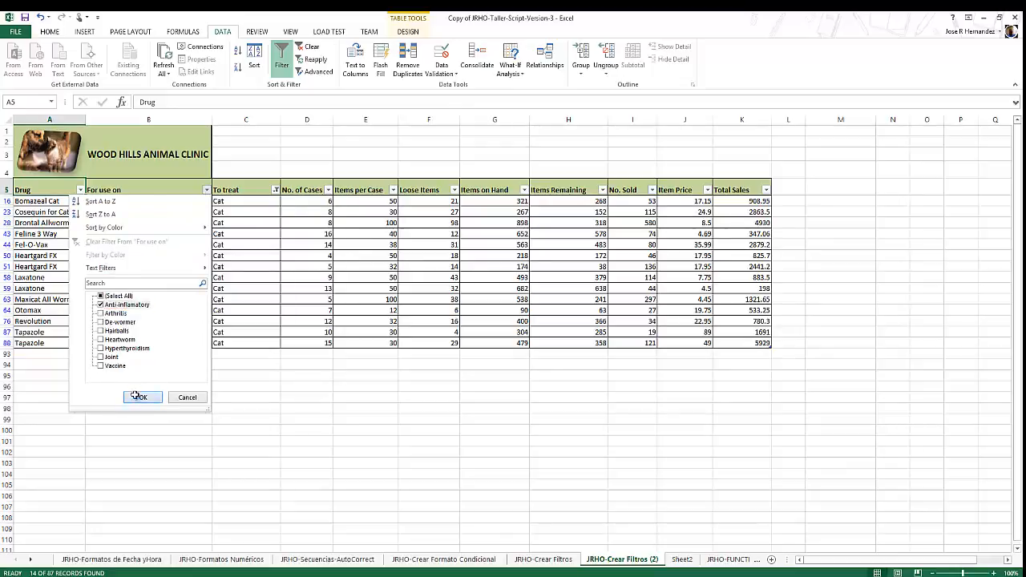
pyautogui.click(133, 401)
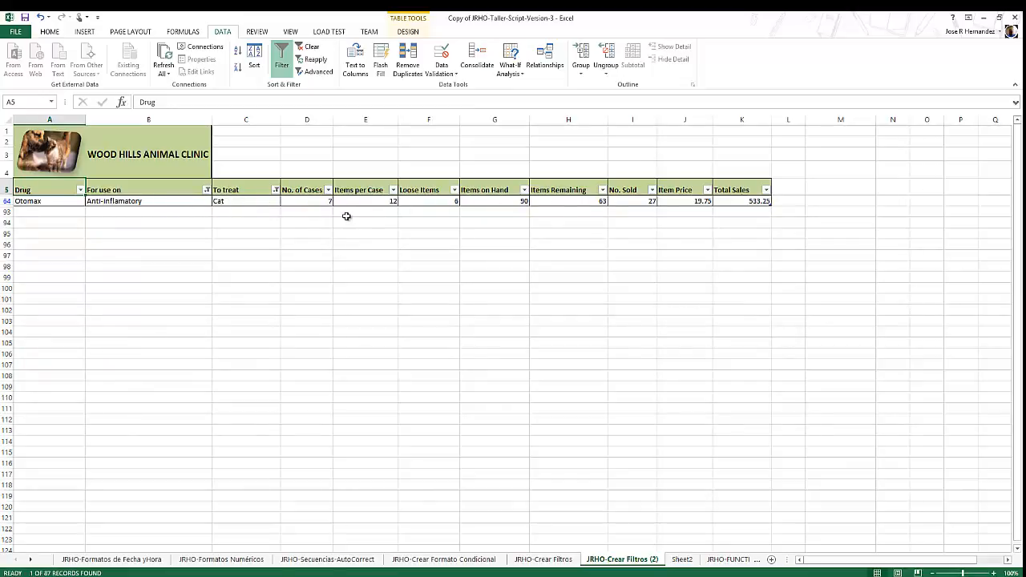
# Remove all filtering from the drug table and turn its header filter arrows back on.
pyautogui.click(282, 63)
pyautogui.click(281, 65)
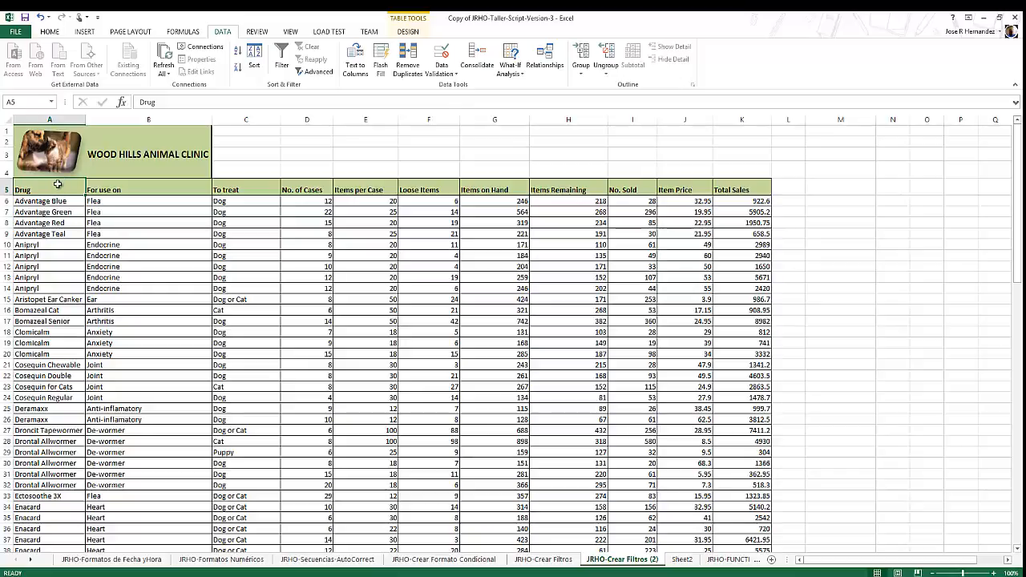
pyautogui.click(278, 64)
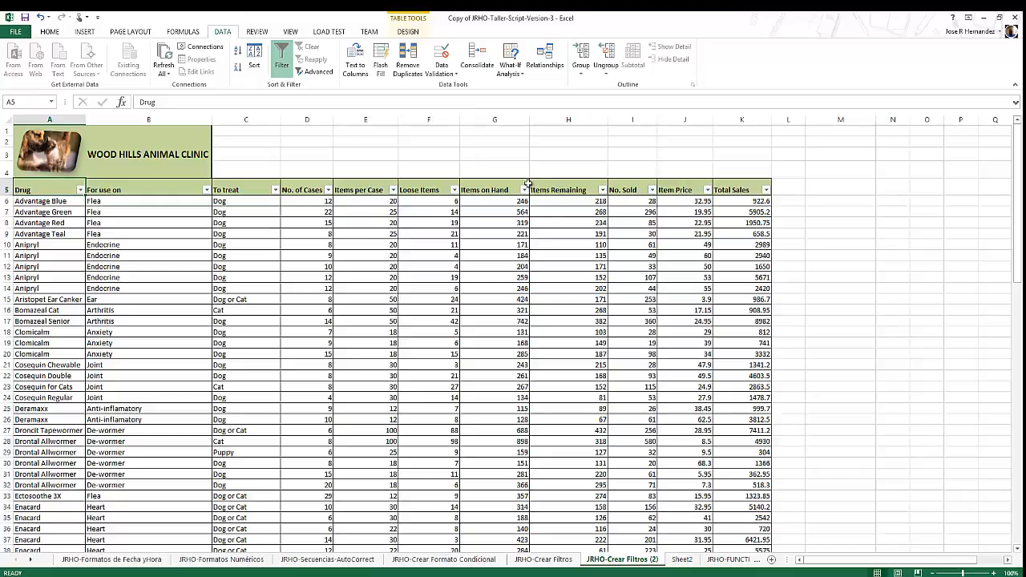
# Insert slicers for the Drug, For use on and To treat columns of the drug table.
pyautogui.click(51, 32)
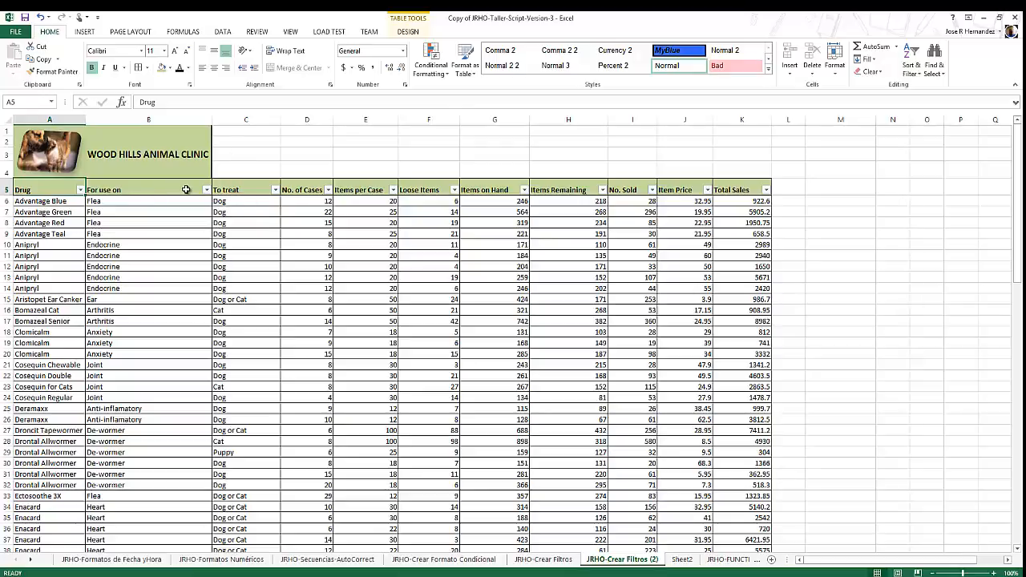
pyautogui.click(408, 33)
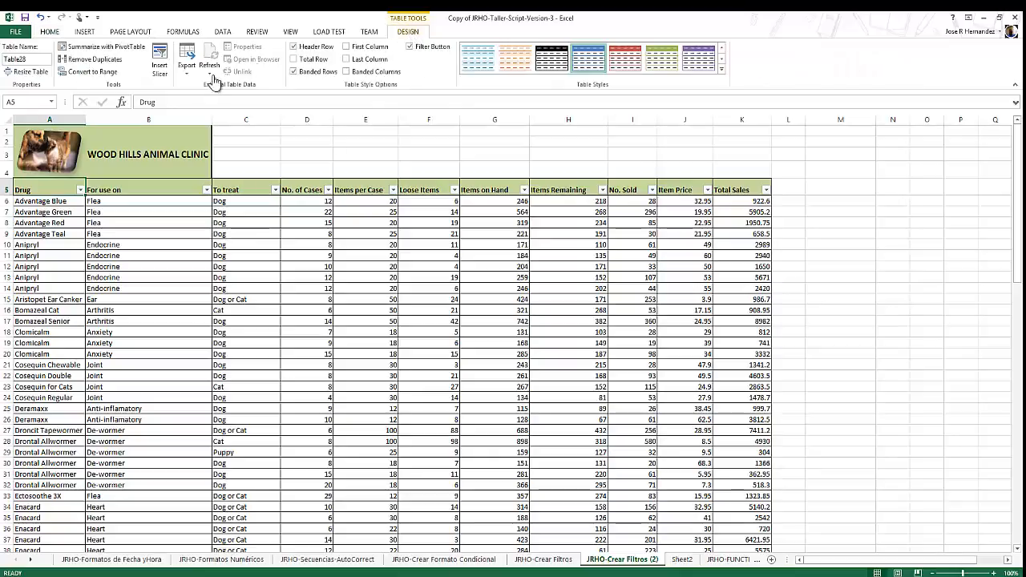
pyautogui.click(161, 71)
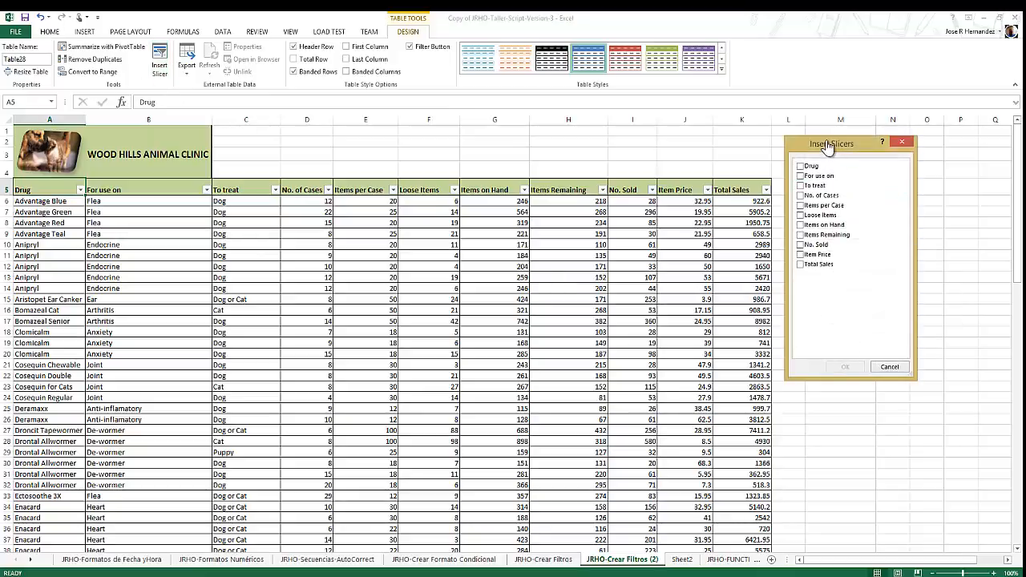
pyautogui.moveTo(821, 147); pyautogui.dragTo(813, 144)
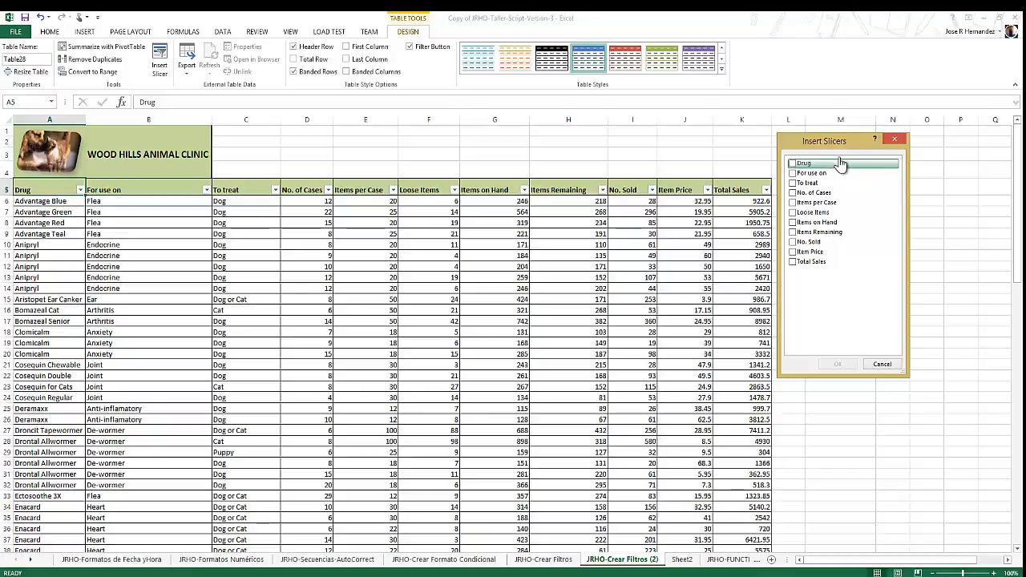
pyautogui.click(801, 184)
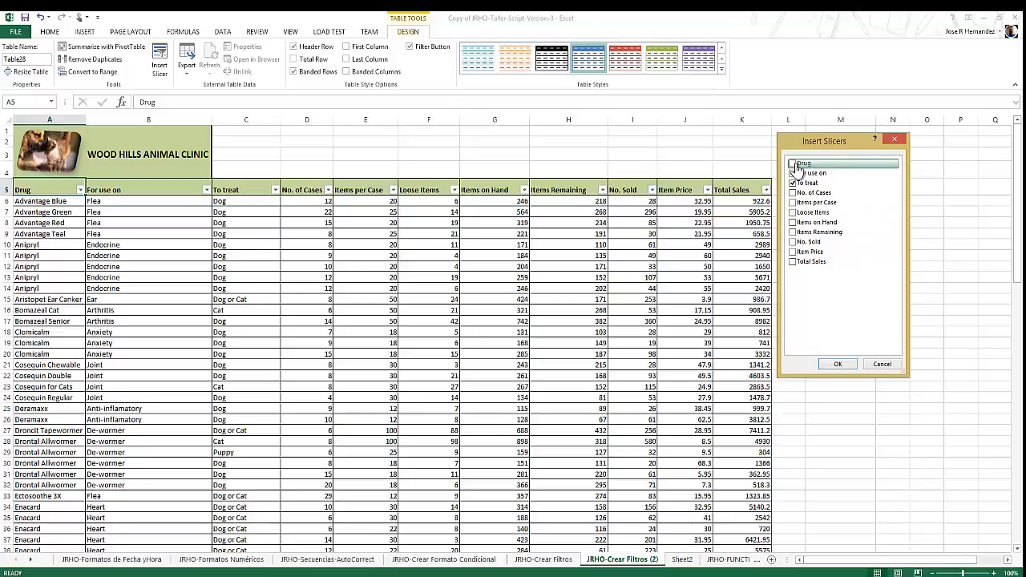
pyautogui.click(793, 163)
pyautogui.click(829, 173)
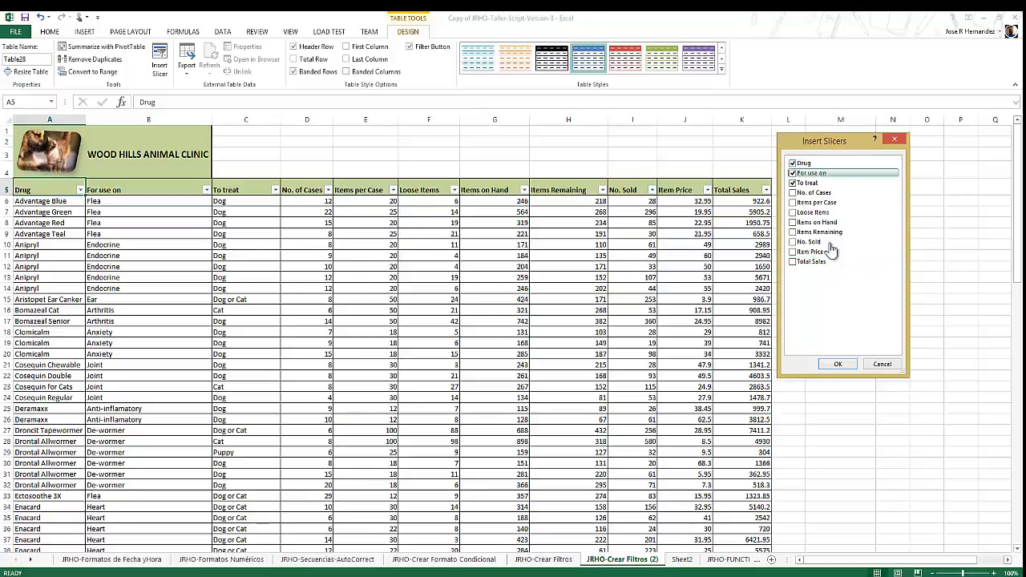
pyautogui.click(837, 366)
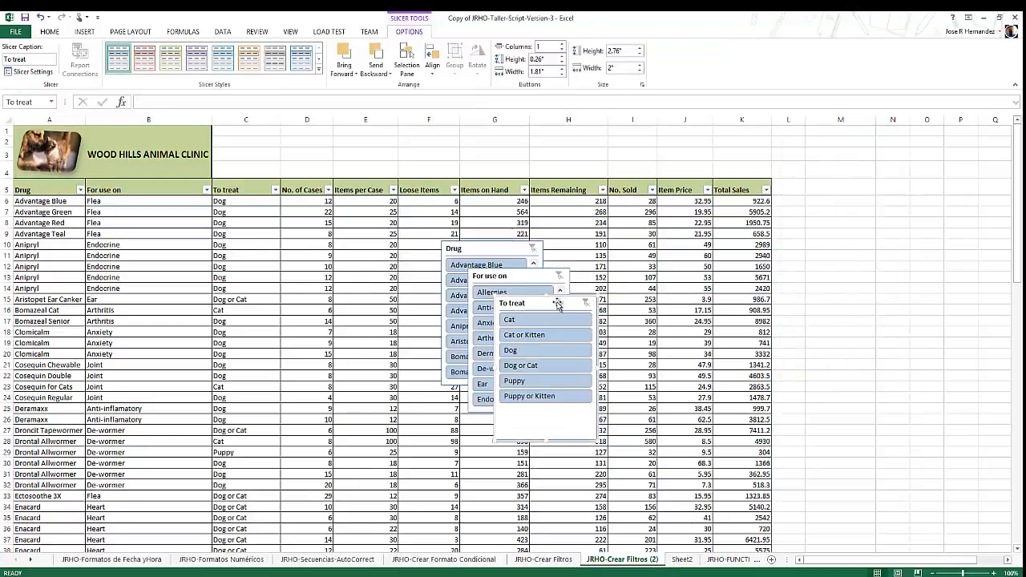
# Move the For use on, To treat and Drug slicers clear of the table and stretch the Drug slicer to 7.55" high.
pyautogui.moveTo(558, 305); pyautogui.dragTo(832, 351)
pyautogui.moveTo(515, 285); pyautogui.dragTo(799, 163)
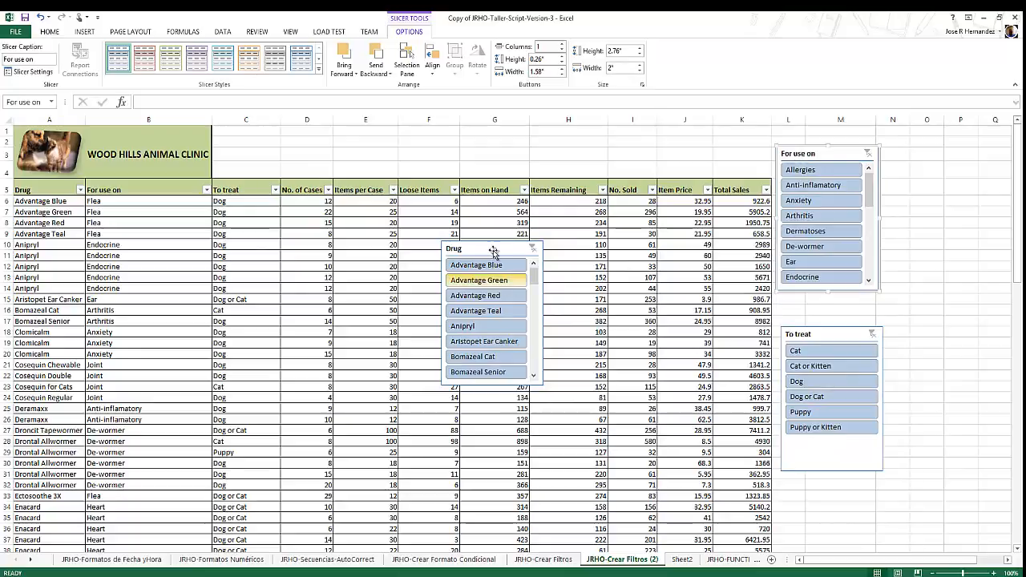
pyautogui.moveTo(495, 249); pyautogui.dragTo(965, 152)
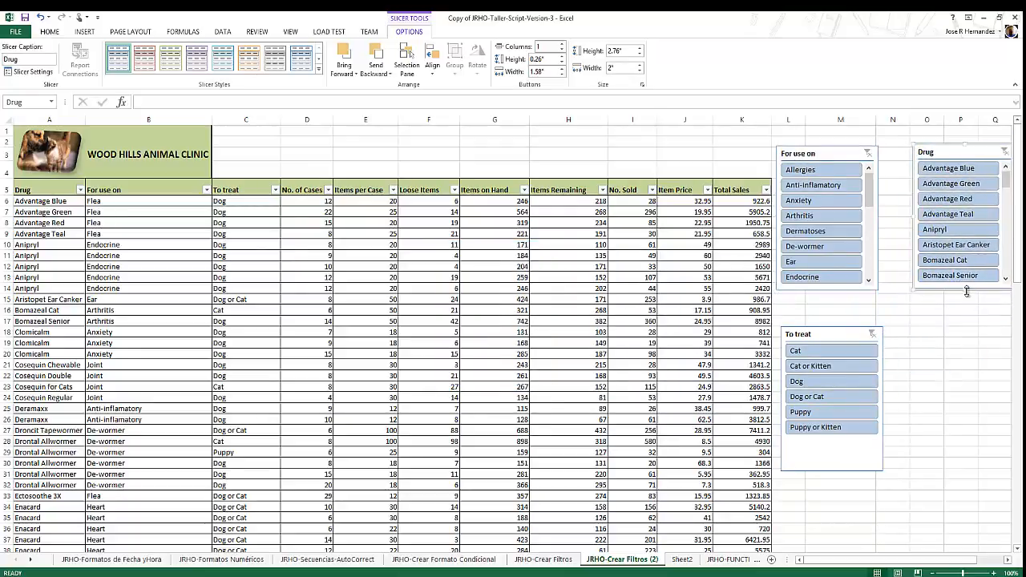
pyautogui.moveTo(963, 291); pyautogui.dragTo(962, 541)
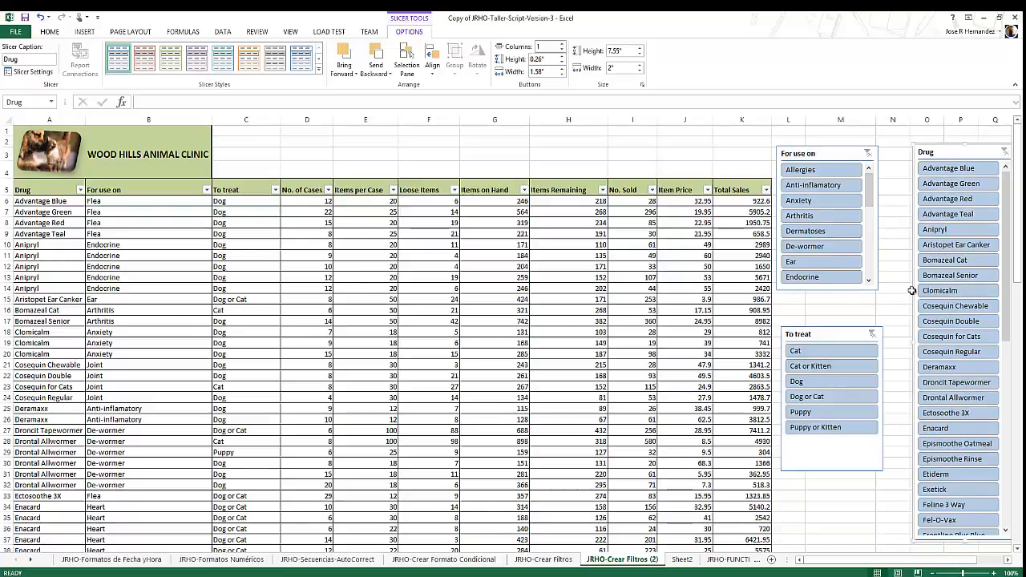
# Filter the table to Allergies, Anxiety and Ear with the For use on slicer, and clear that slicer's filter.
pyautogui.click(814, 173)
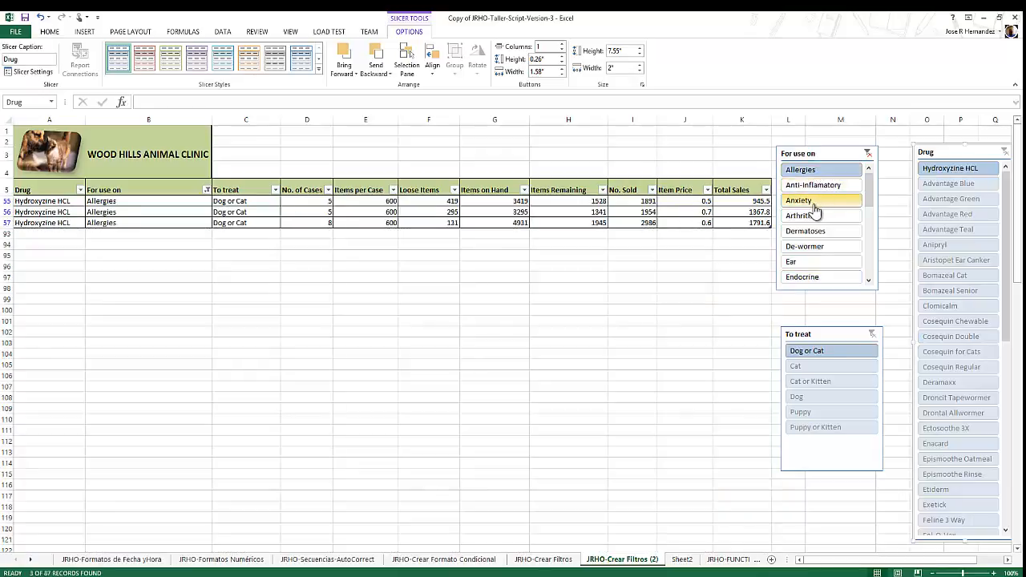
pyautogui.keyDown('ctrl'); pyautogui.click(813, 203); pyautogui.keyUp('ctrl')
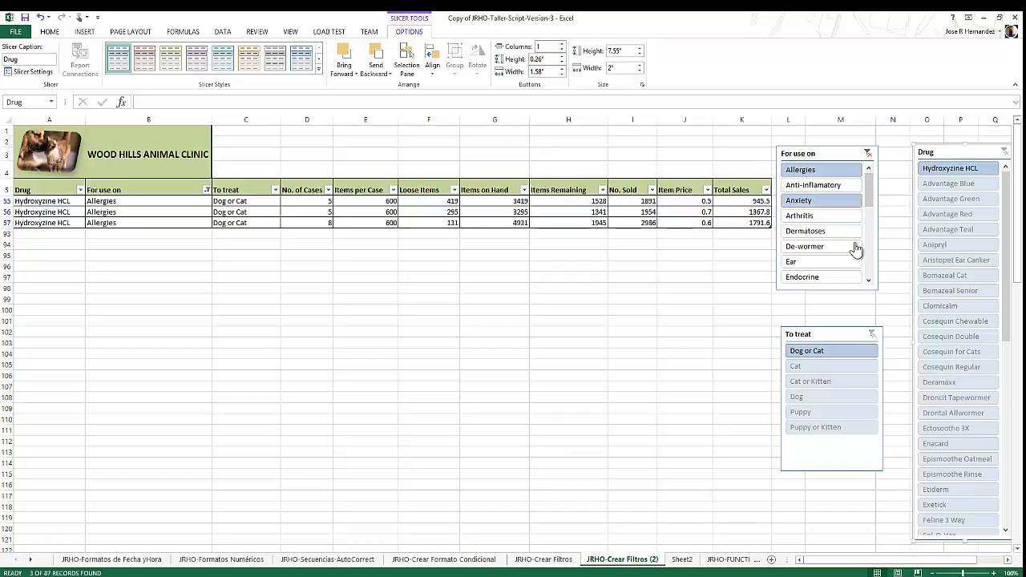
pyautogui.keyDown('ctrl'); pyautogui.click(816, 264); pyautogui.keyUp('ctrl')
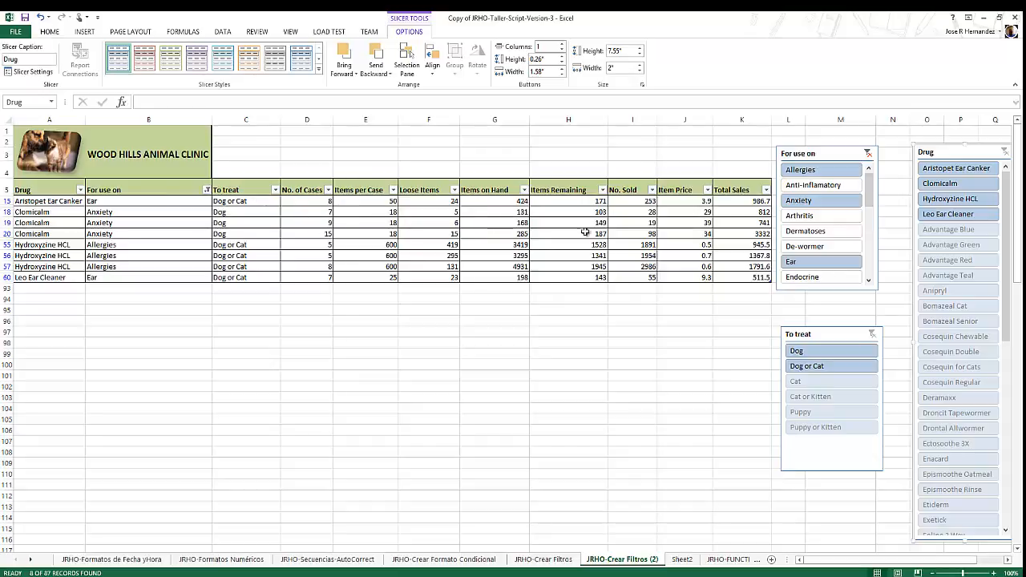
pyautogui.click(868, 154)
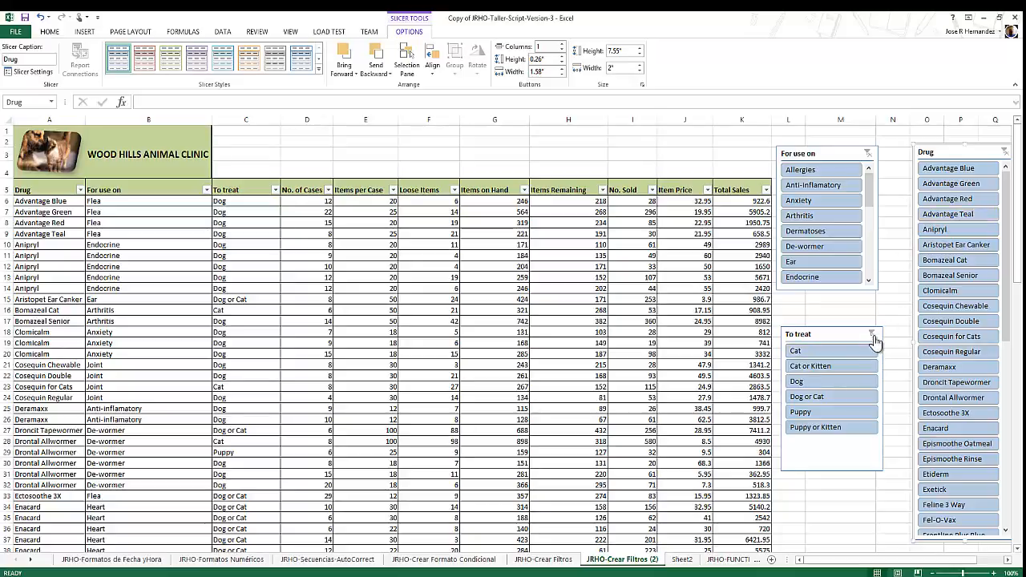
# Filter the drug table to Dog or Cat with the To treat slicer.
pyautogui.click(828, 401)
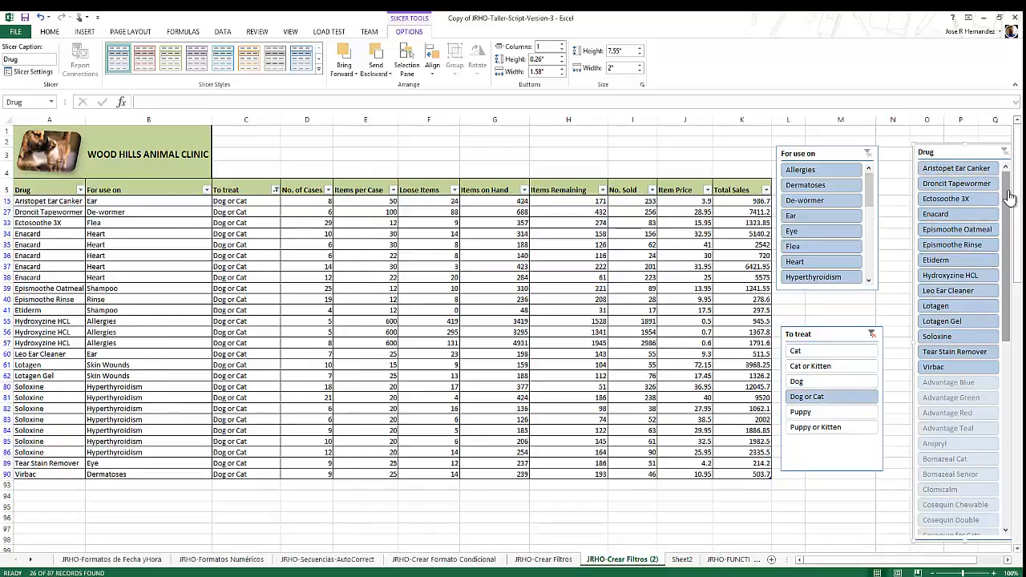
pyautogui.scroll(-8, 988, 361)
pyautogui.scroll(8, 988, 436)
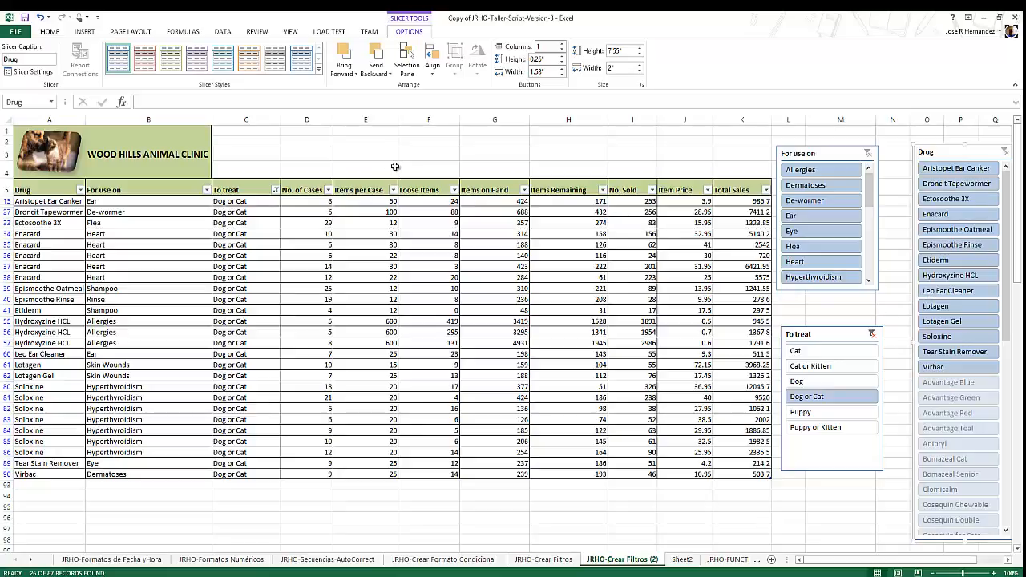
# Apply dark slicer styles: red for the For use on slicer, orange for Drug and blue for To treat.
pyautogui.click(808, 155)
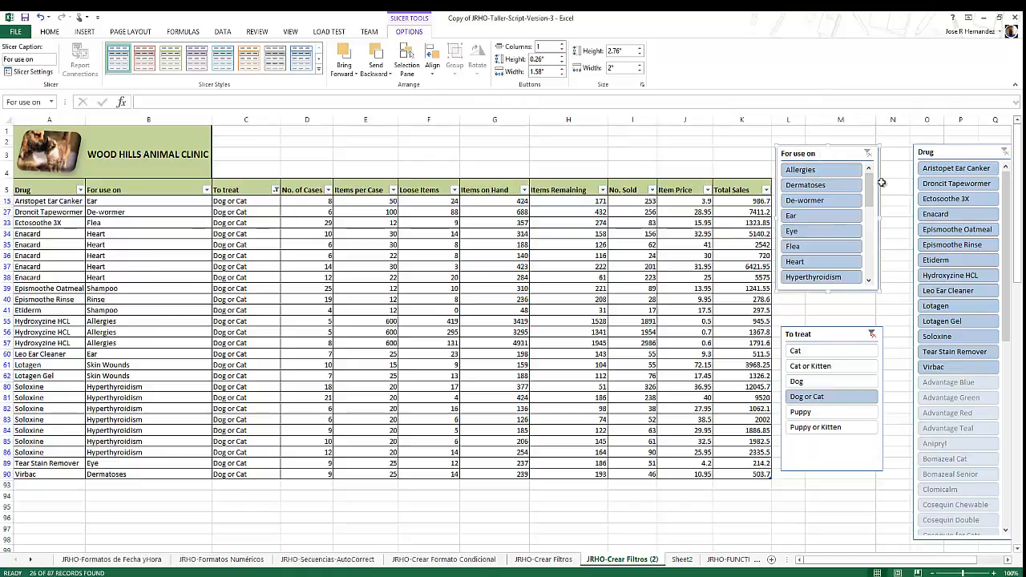
pyautogui.click(318, 69)
pyautogui.click(145, 113)
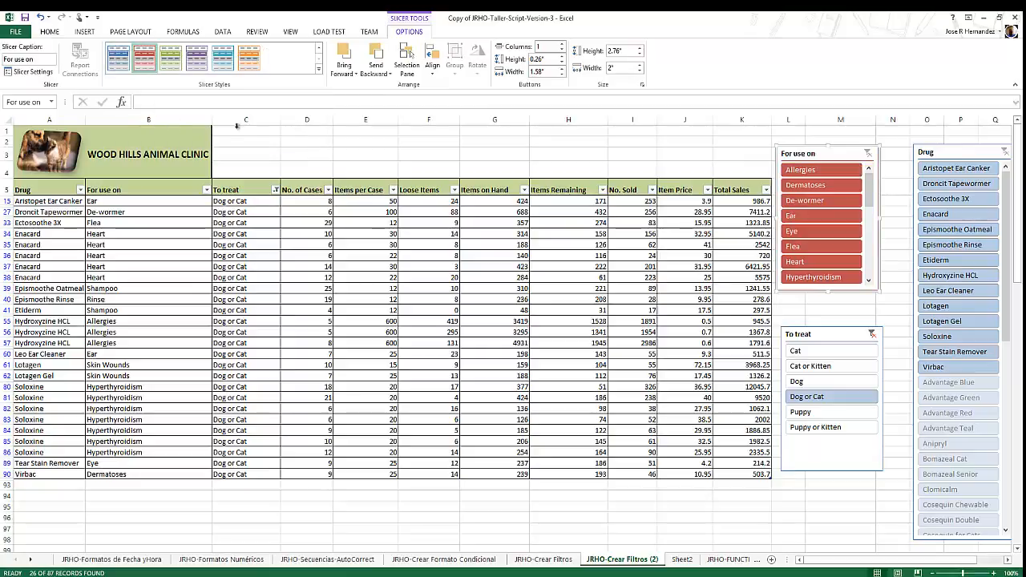
pyautogui.click(980, 150)
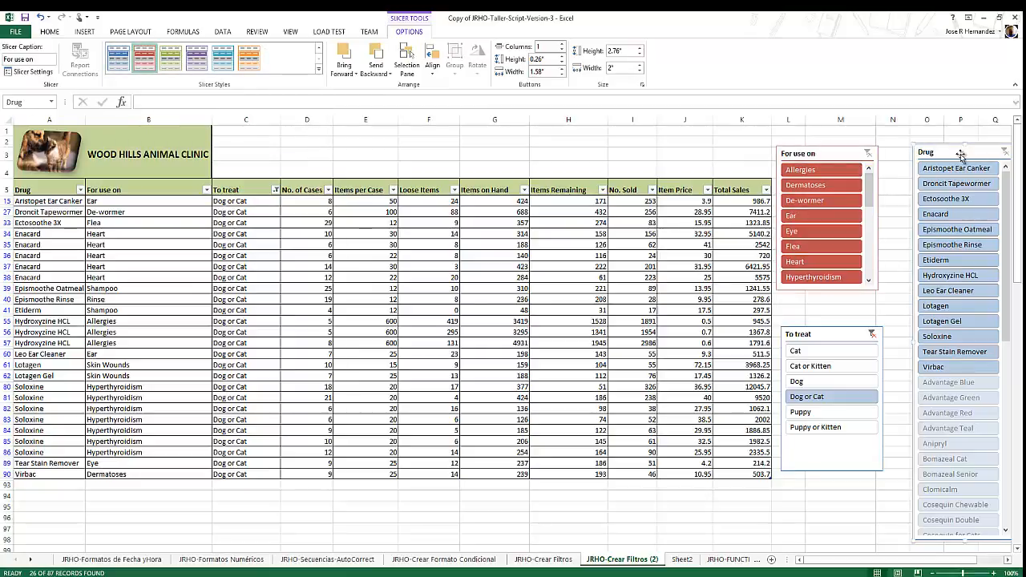
pyautogui.click(250, 58)
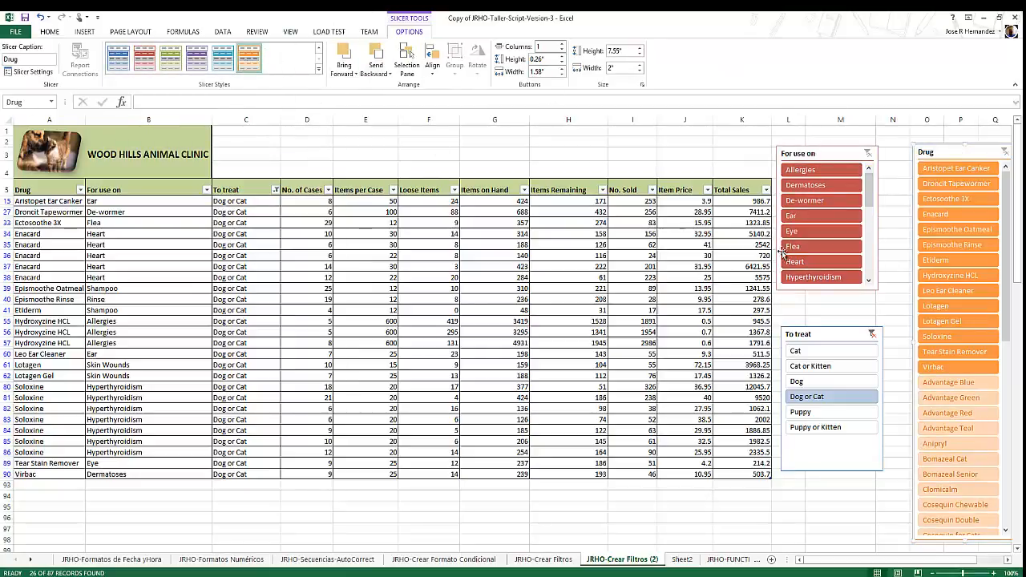
pyautogui.click(826, 337)
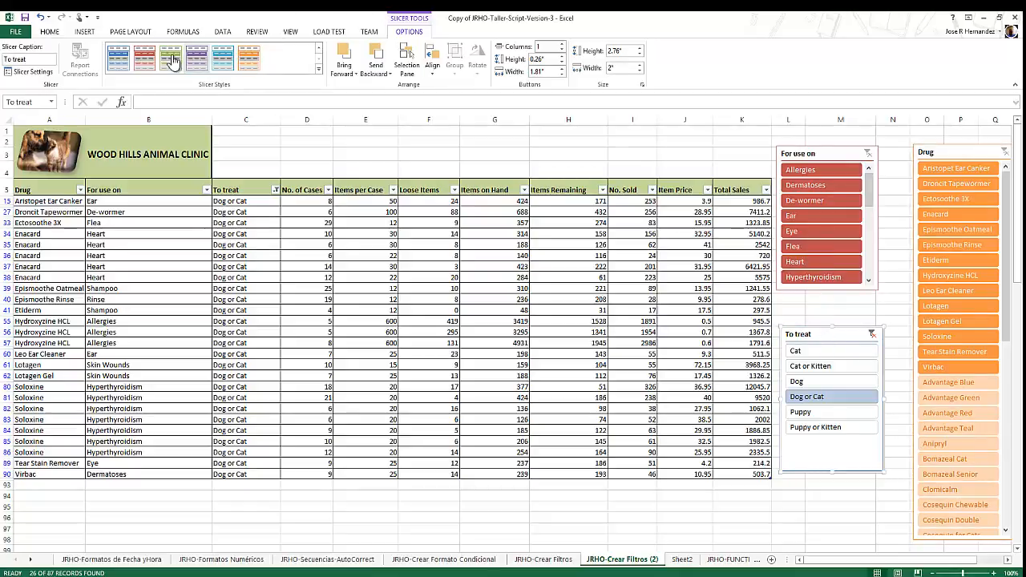
pyautogui.click(118, 58)
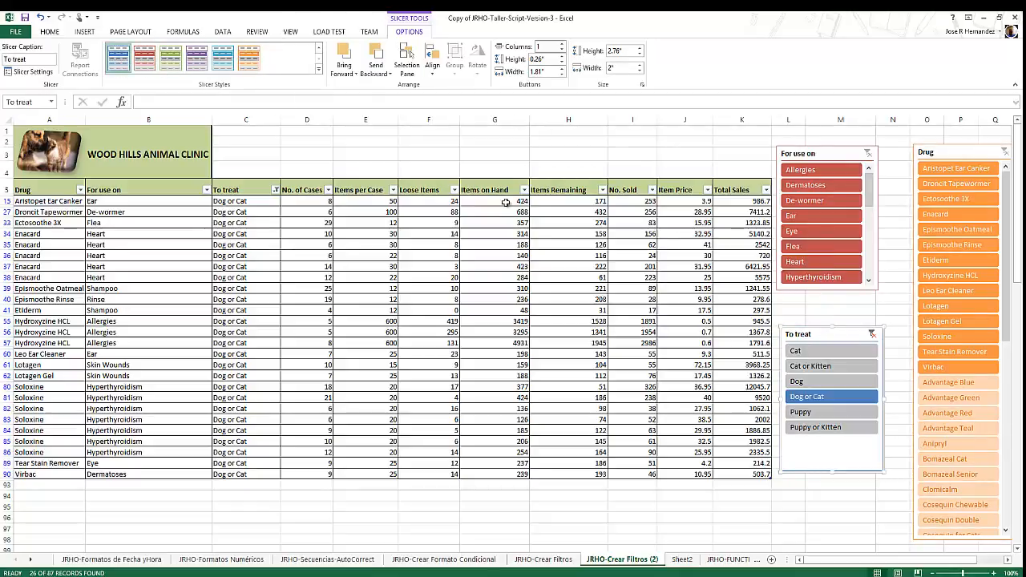
pyautogui.click(532, 158)
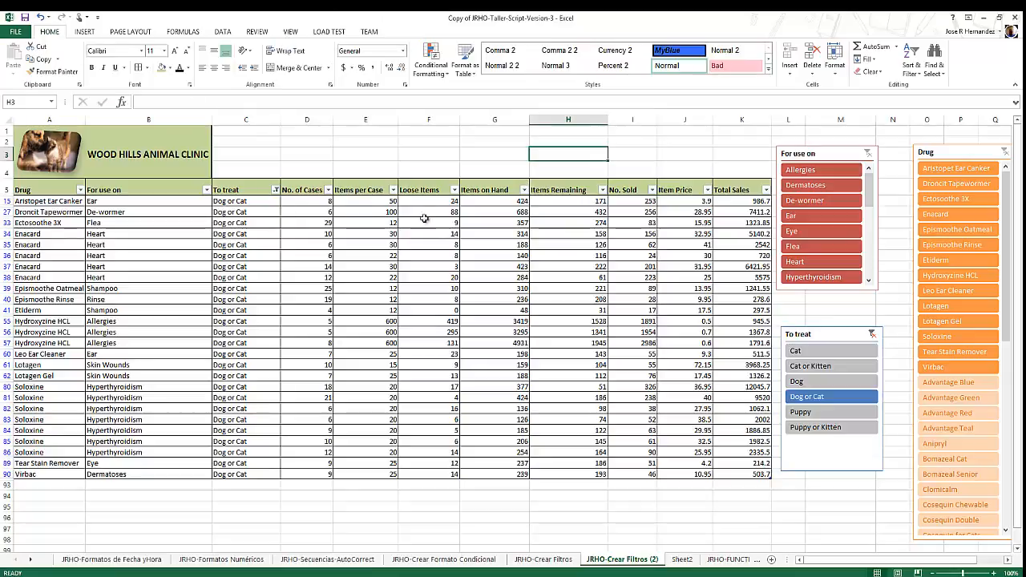
pyautogui.moveTo(807, 153); pyautogui.dragTo(812, 175)
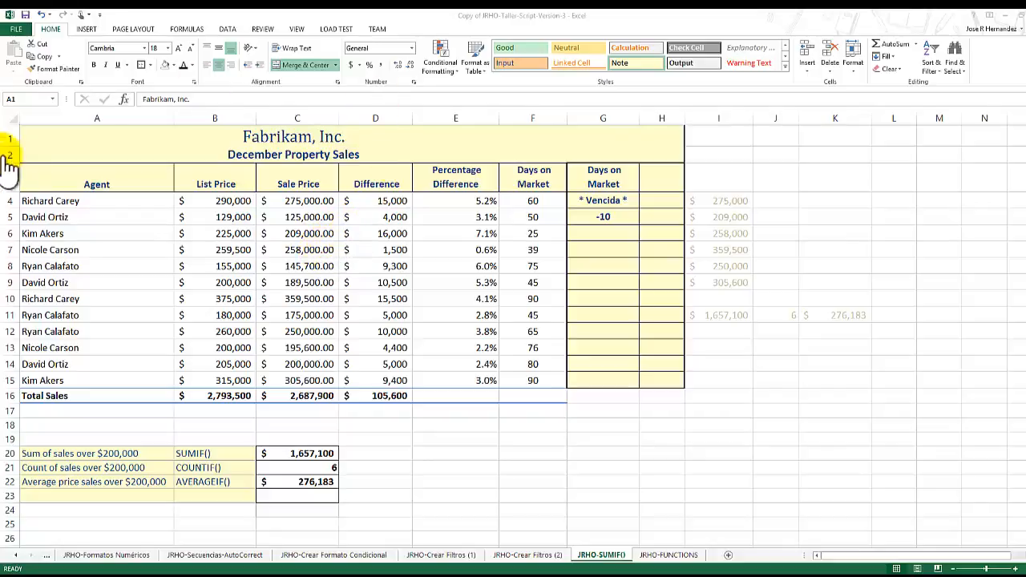
# Examine the logical test, value-if-true and value-if-false arguments of the IF formula in G4 on the JRHO-SUMIF() sheet.
pyautogui.click(599, 197)
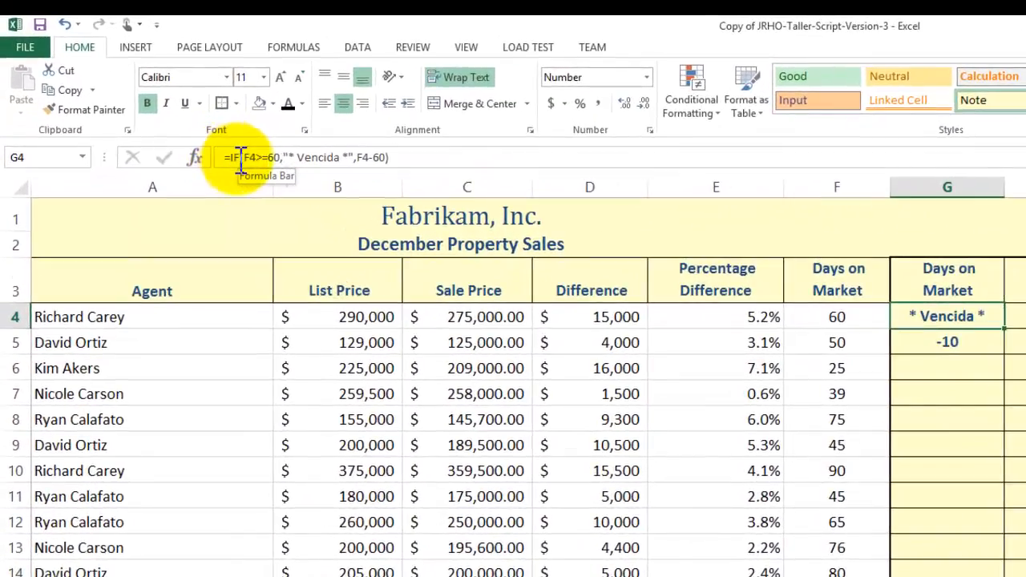
pyautogui.moveTo(208, 137); pyautogui.dragTo(246, 137)
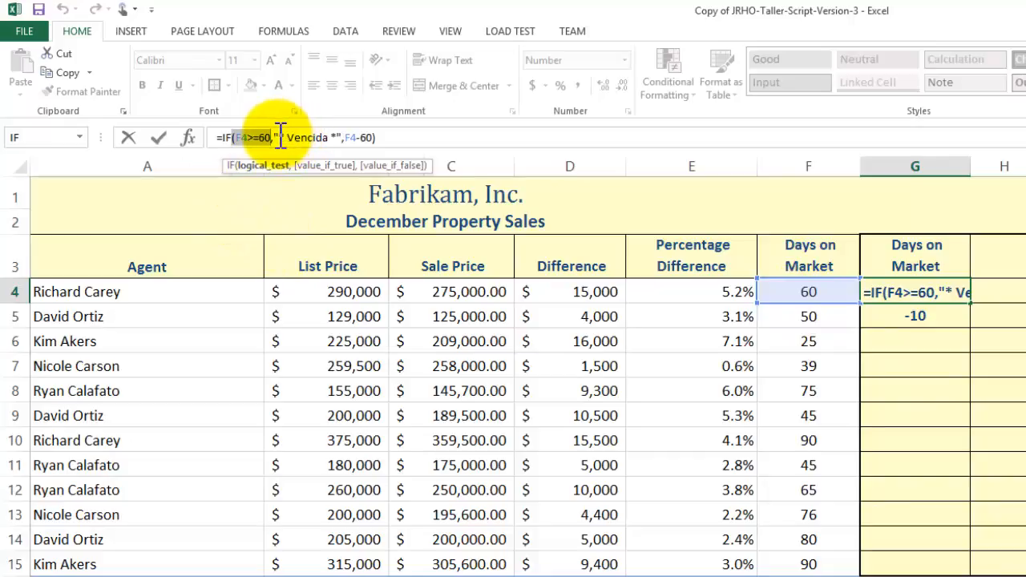
pyautogui.moveTo(276, 137); pyautogui.dragTo(342, 137)
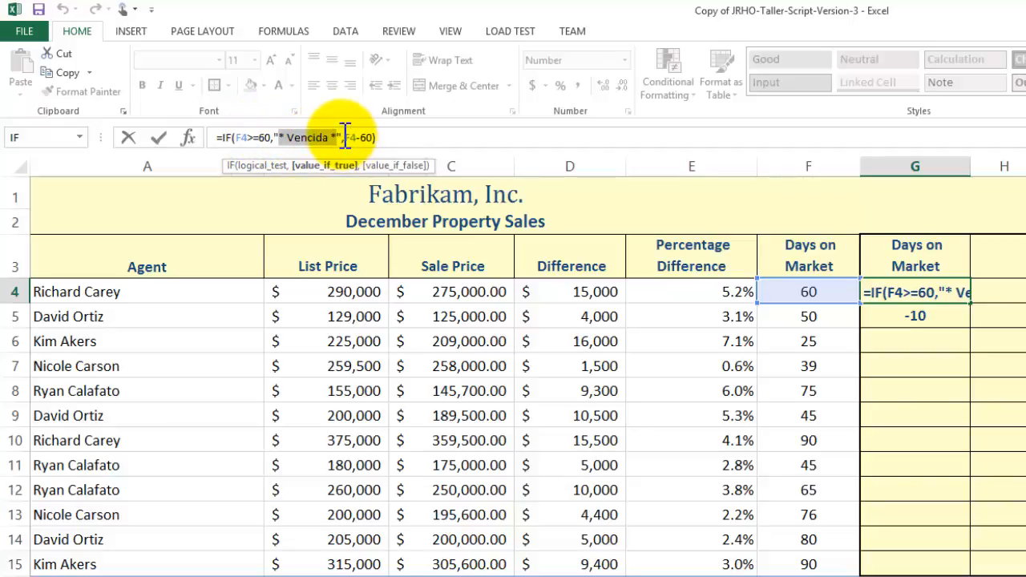
pyautogui.moveTo(344, 137); pyautogui.dragTo(389, 139)
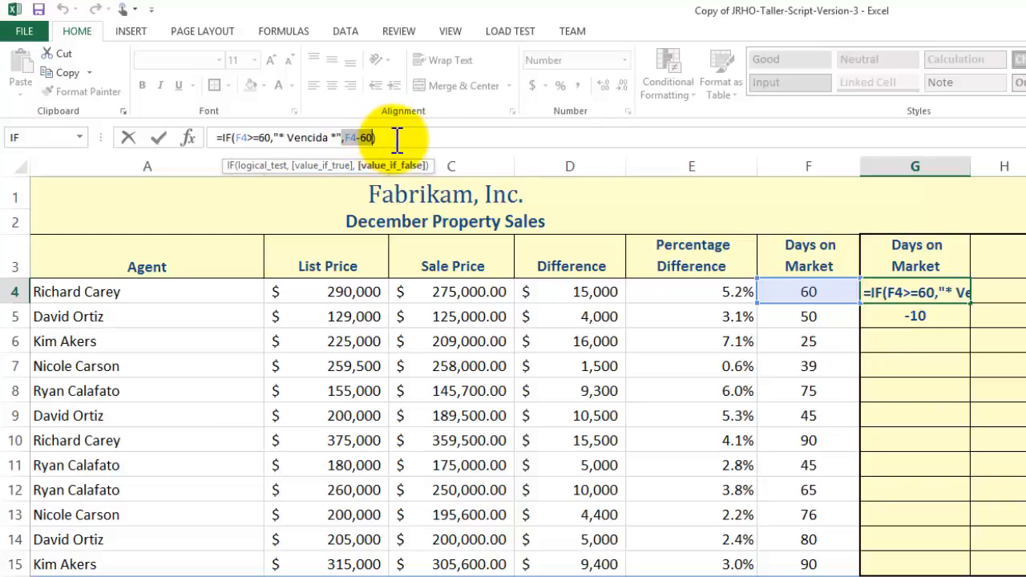
pyautogui.click(217, 140)
pyautogui.moveTo(218, 140); pyautogui.dragTo(232, 139)
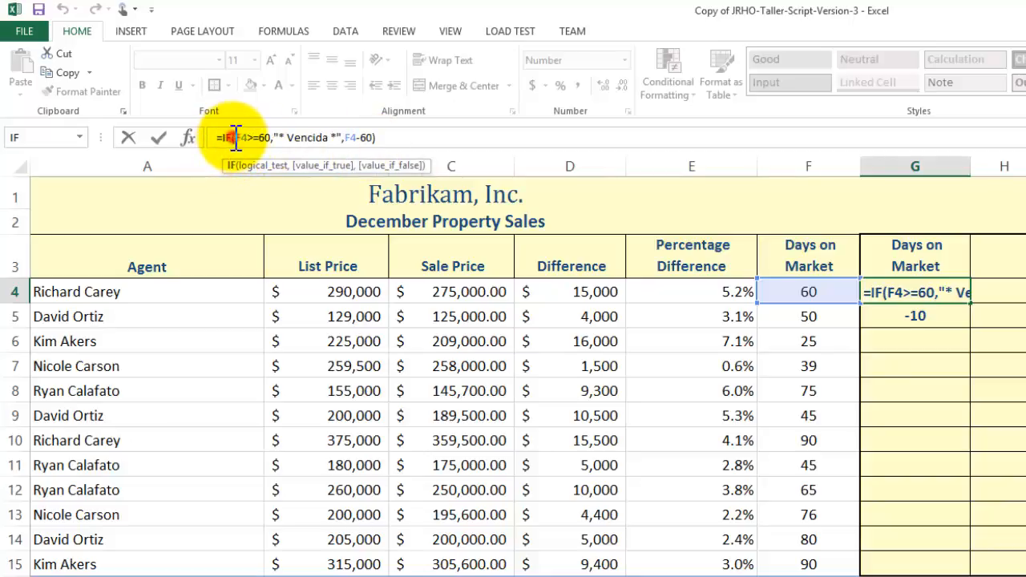
pyautogui.moveTo(236, 138); pyautogui.dragTo(271, 140)
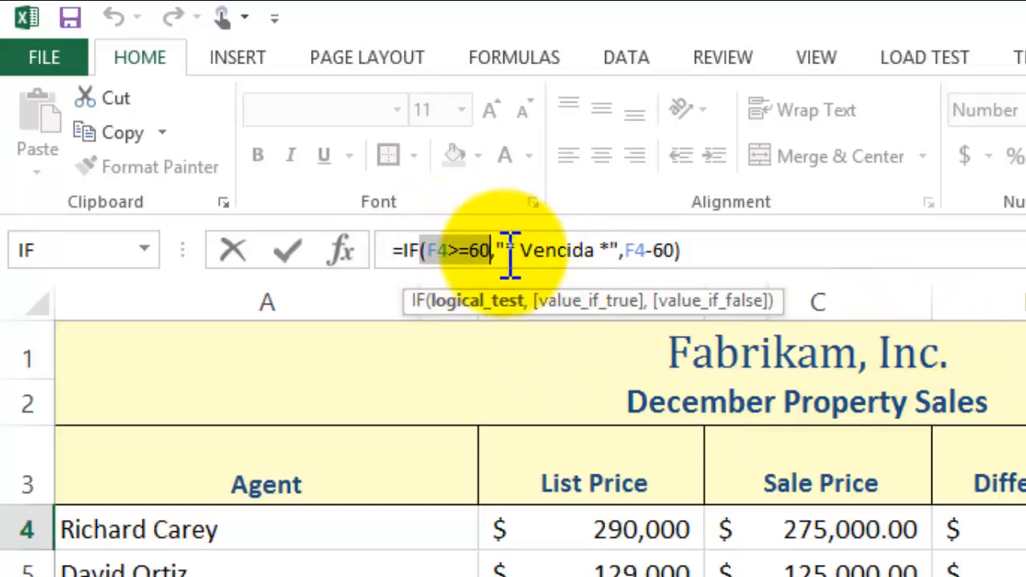
pyautogui.moveTo(497, 250); pyautogui.dragTo(614, 250)
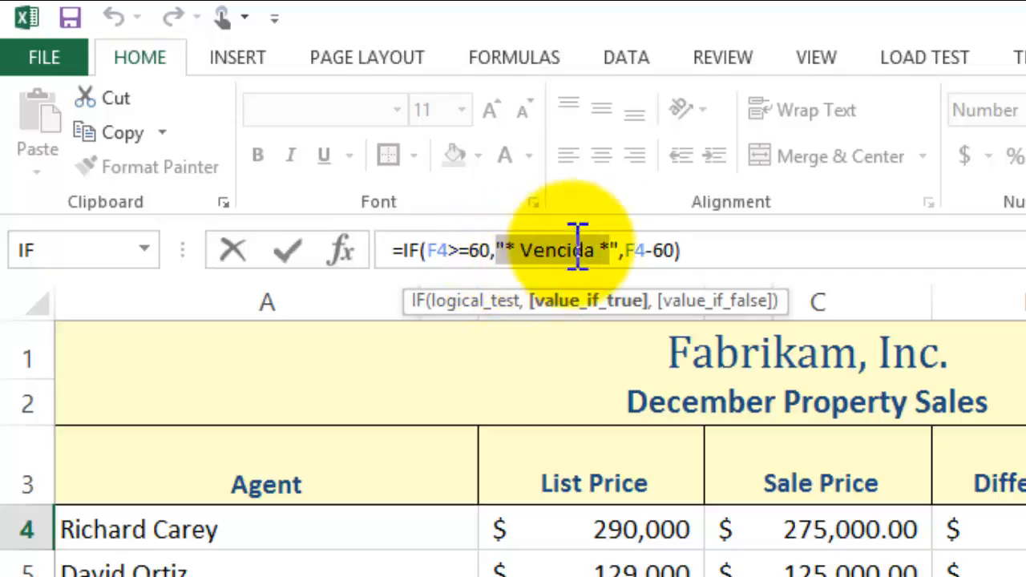
pyautogui.moveTo(610, 250); pyautogui.dragTo(497, 250)
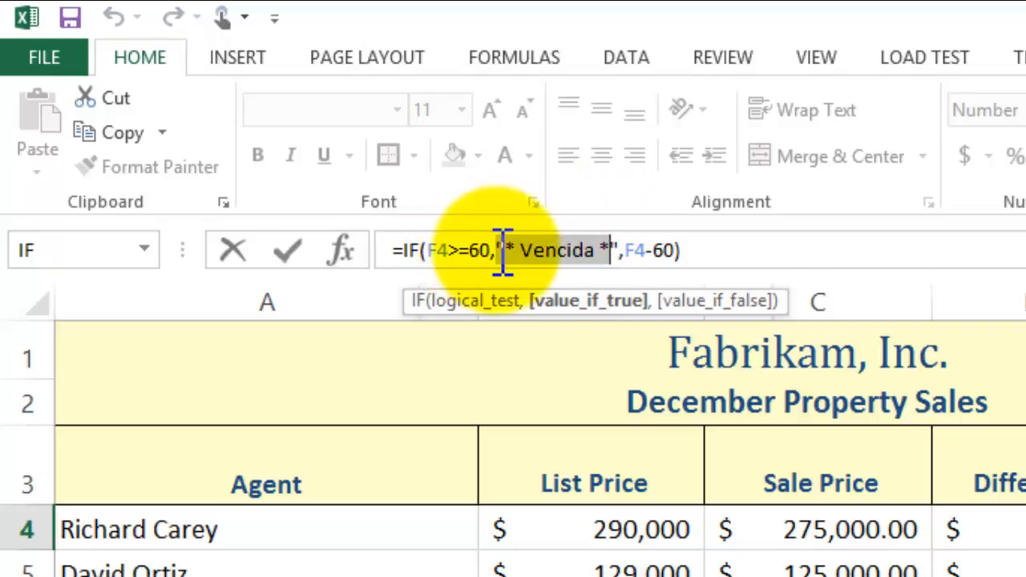
pyautogui.click(501, 248)
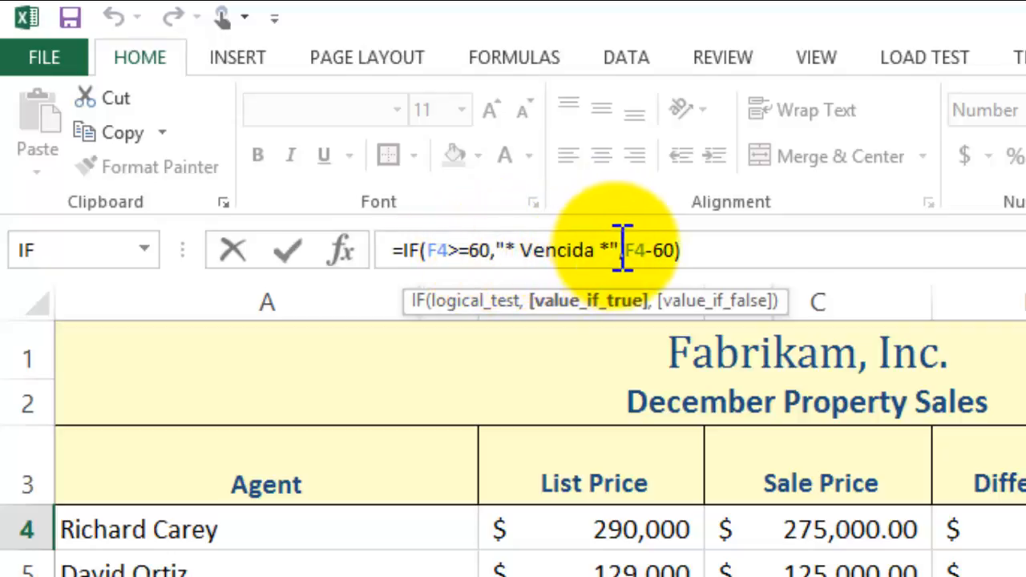
pyautogui.moveTo(625, 251); pyautogui.dragTo(676, 250)
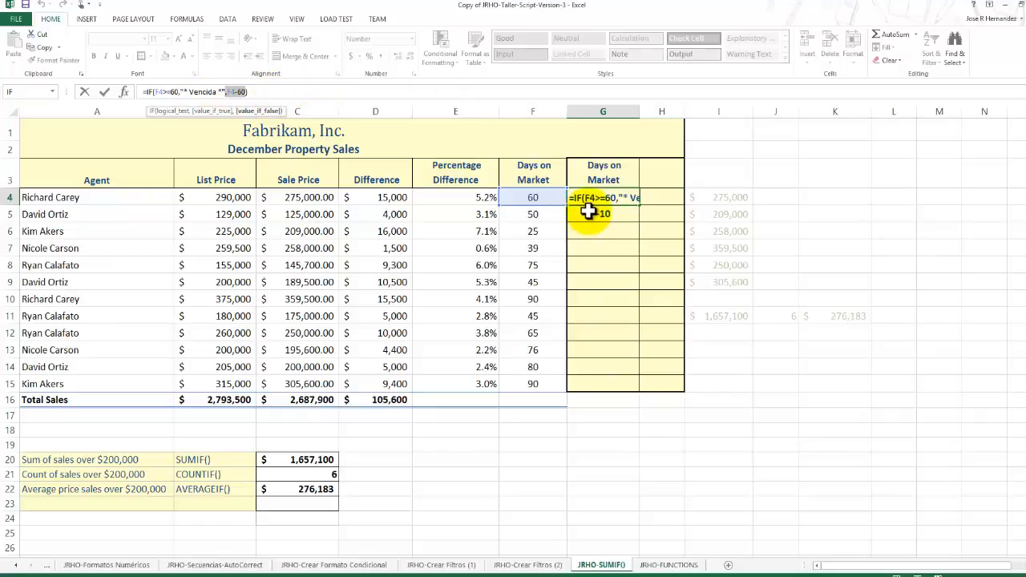
pyautogui.press('Return')
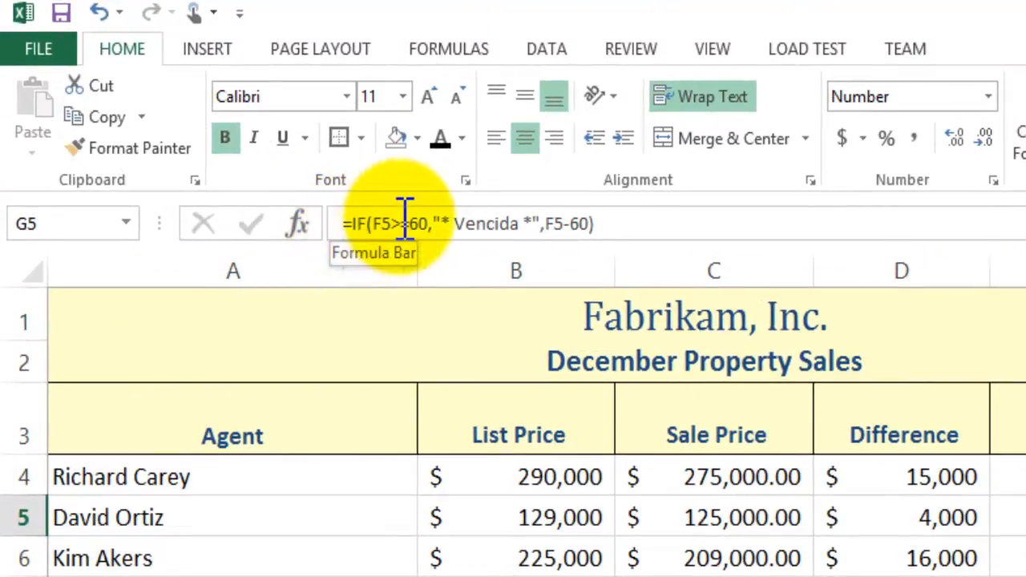
# Examine the value-if-false argument F5-60 of the IF formula in G5 and the F5 cell it refers to.
pyautogui.moveTo(549, 225); pyautogui.dragTo(586, 225)
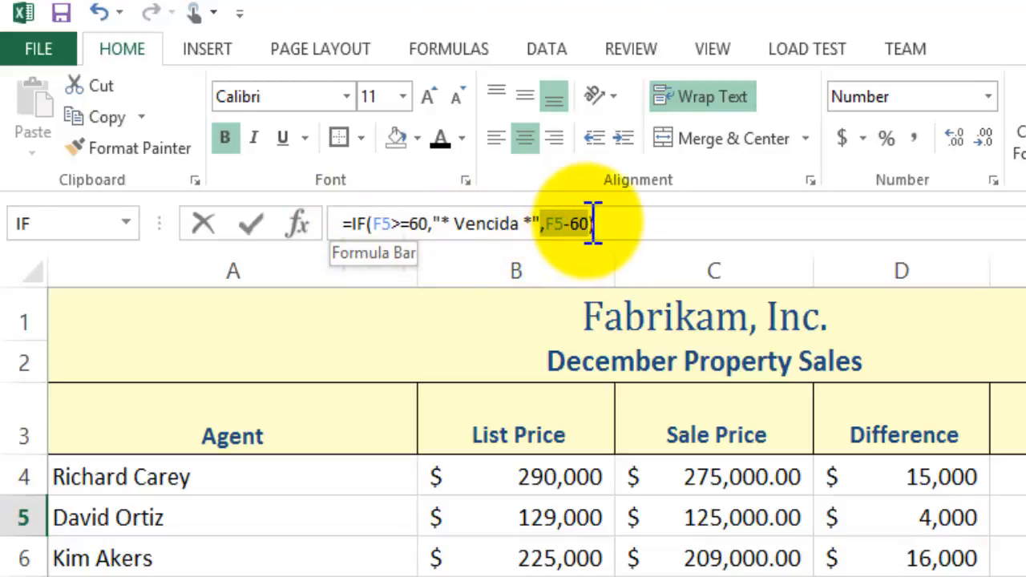
pyautogui.click(656, 233)
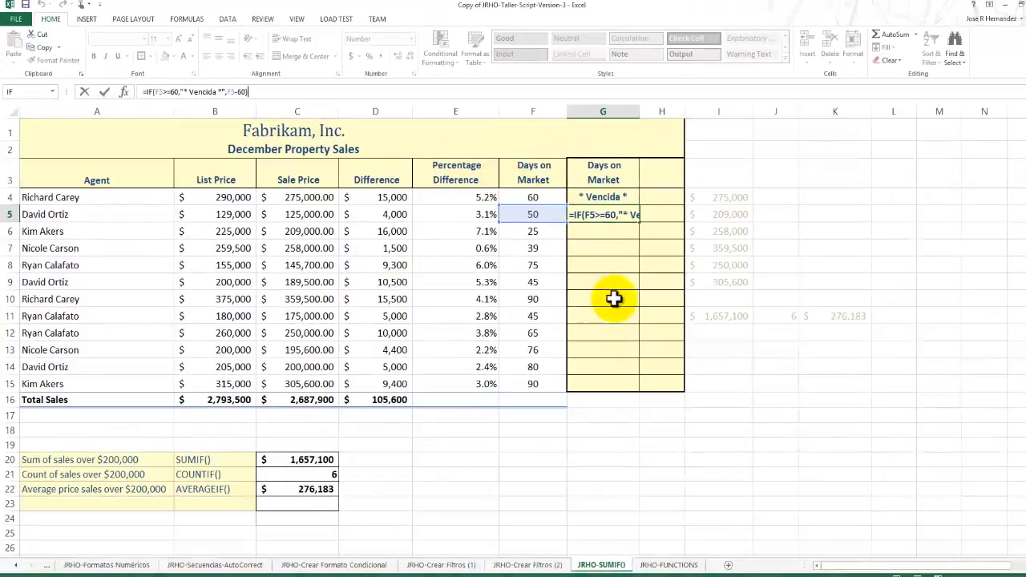
pyautogui.click(615, 312)
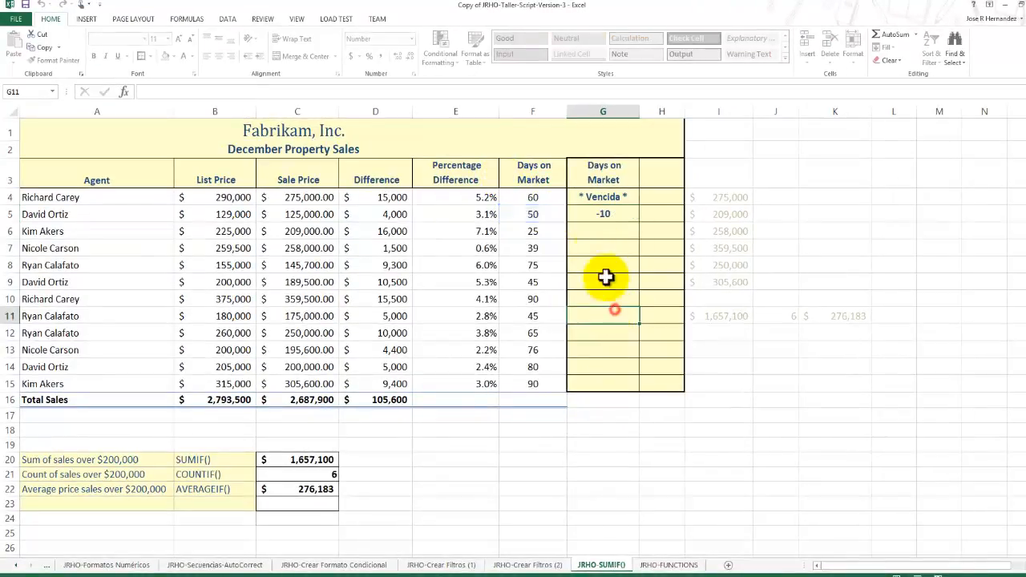
pyautogui.click(533, 211)
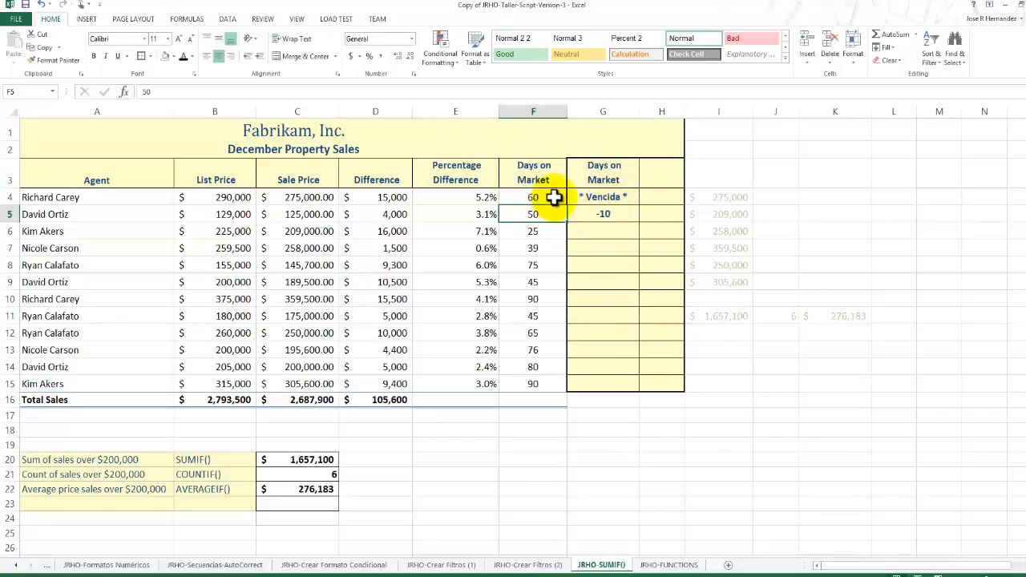
# Copy the IF formula from G4 down the second Days on Market column to G15.
pyautogui.click(603, 197)
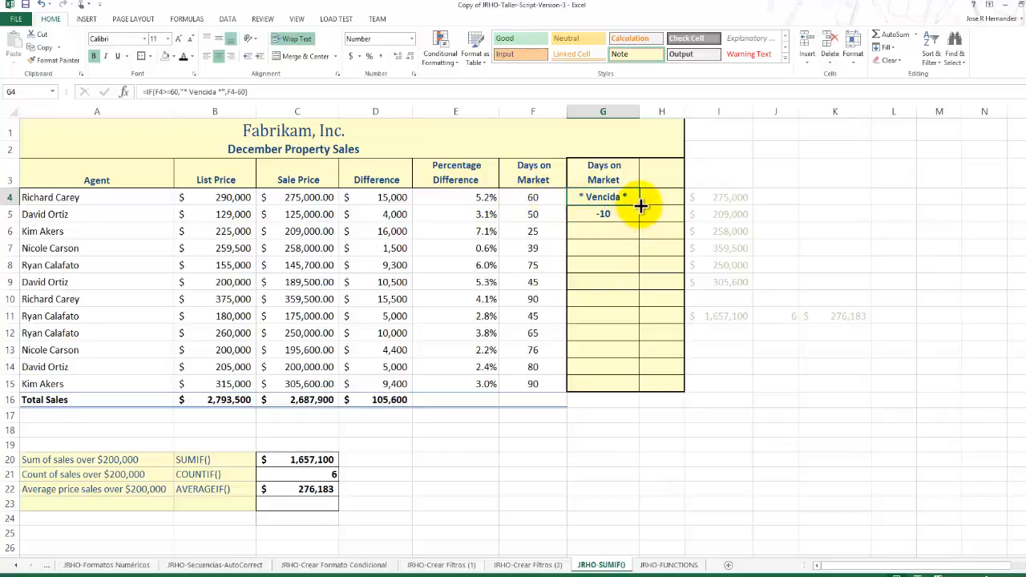
pyautogui.moveTo(640, 206); pyautogui.dragTo(623, 388)
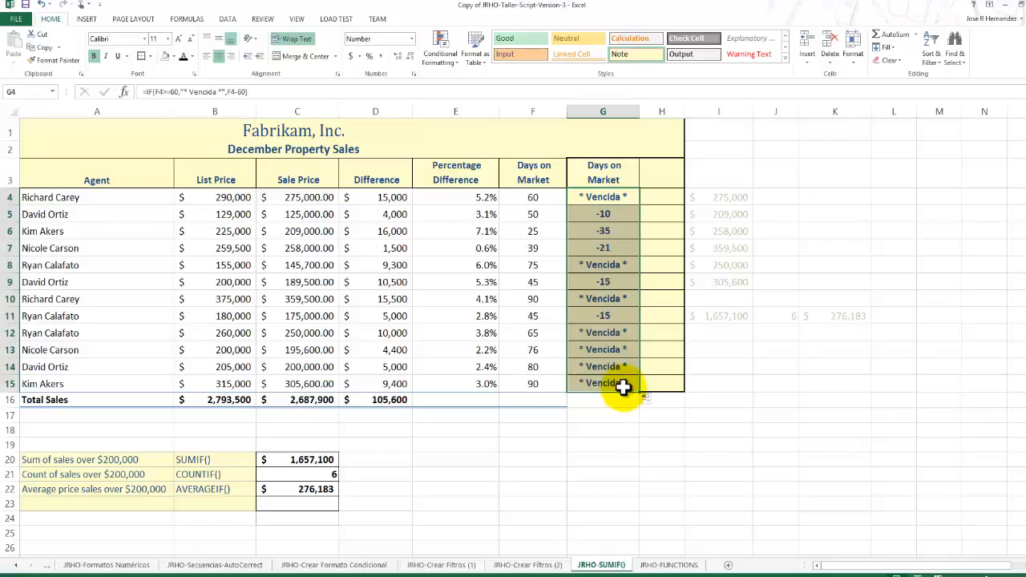
pyautogui.click(655, 178)
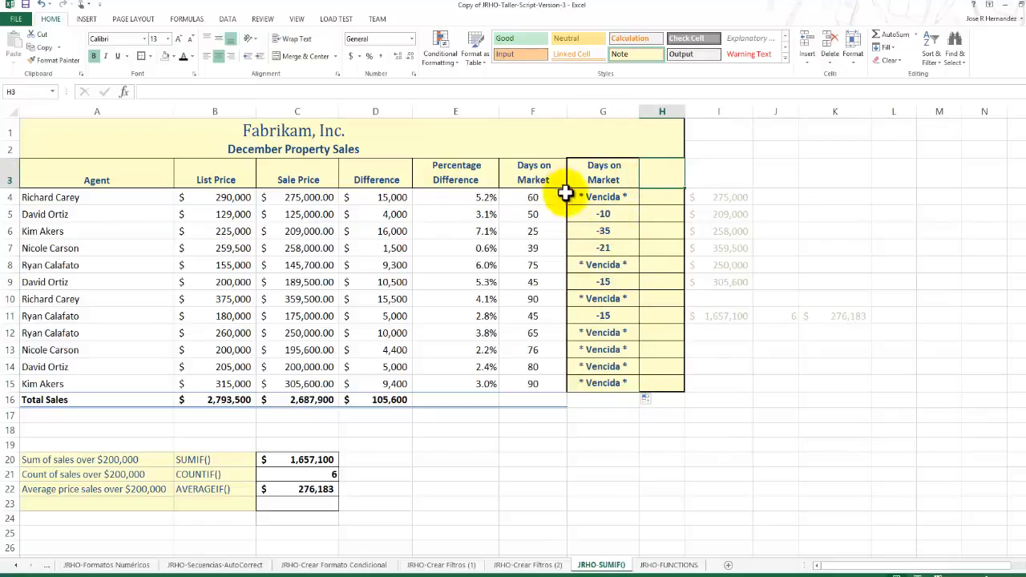
# Examine the copied IF formulas in G5, G6 and G8 of the second Days on Market column, including the row 8 record.
pyautogui.click(590, 214)
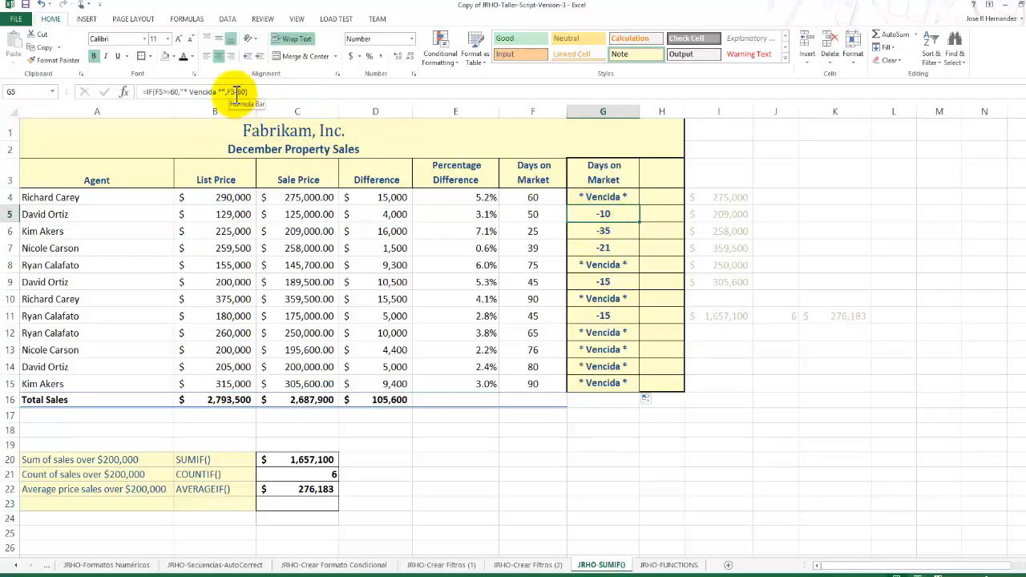
pyautogui.click(609, 230)
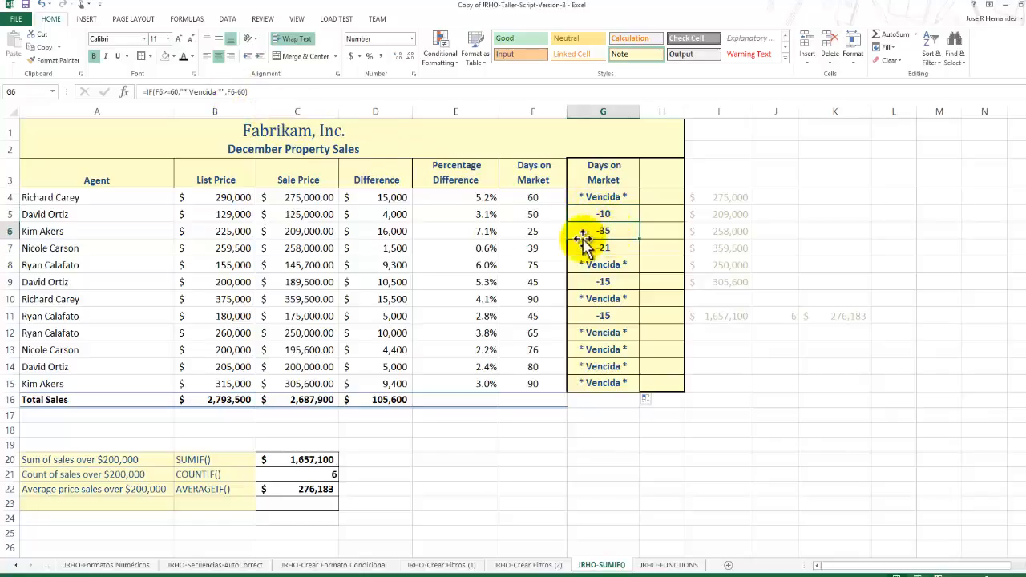
pyautogui.click(594, 267)
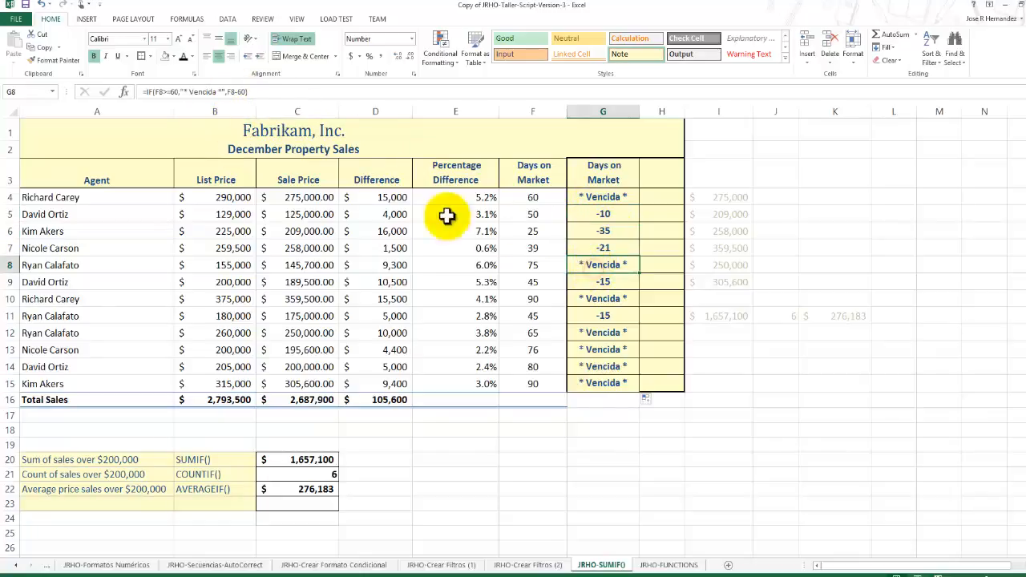
pyautogui.click(6, 265)
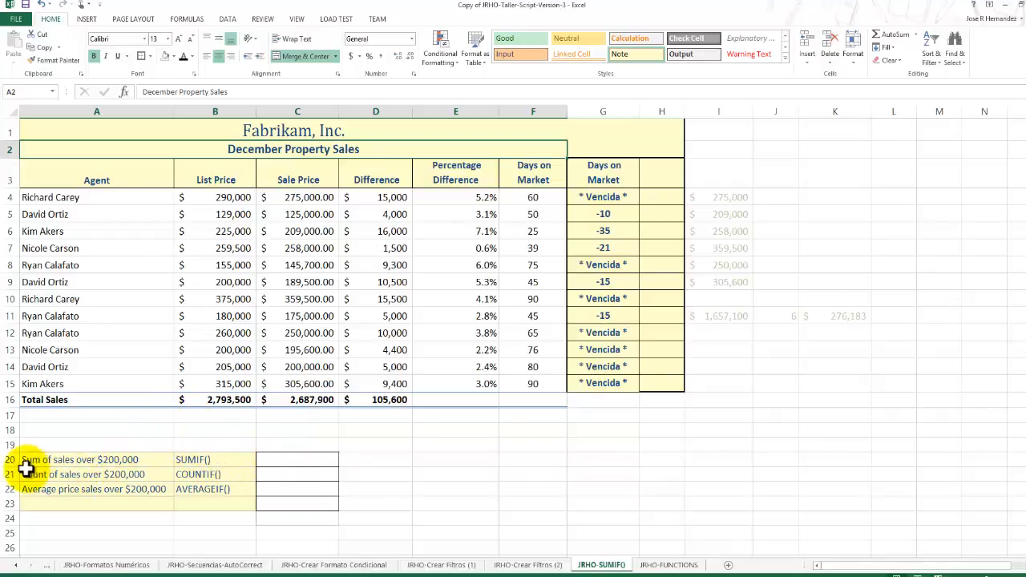
# Insert the SUMIF function in C20, beside the Sum of sales over $200,000 label.
pyautogui.click(61, 459)
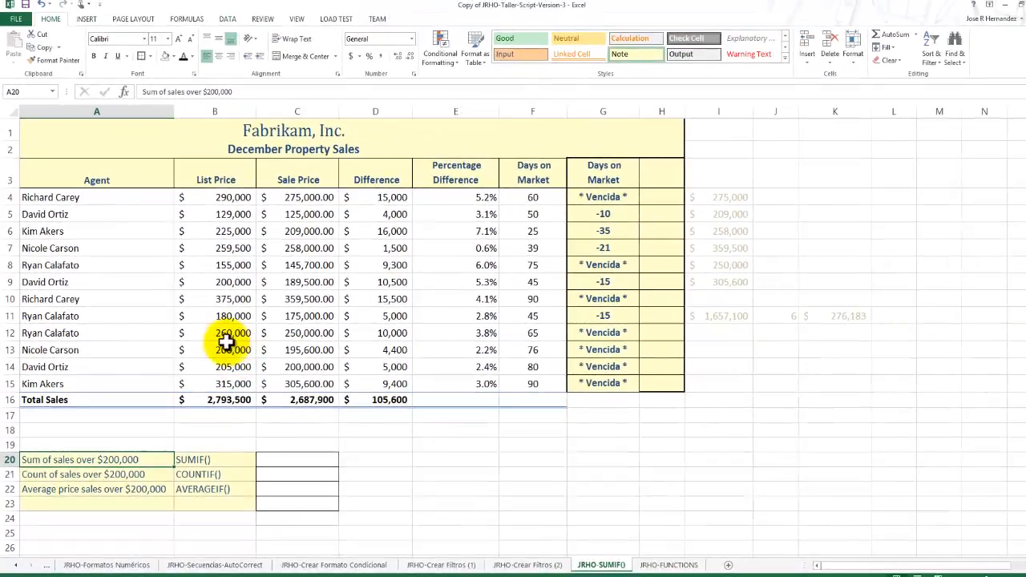
pyautogui.click(274, 457)
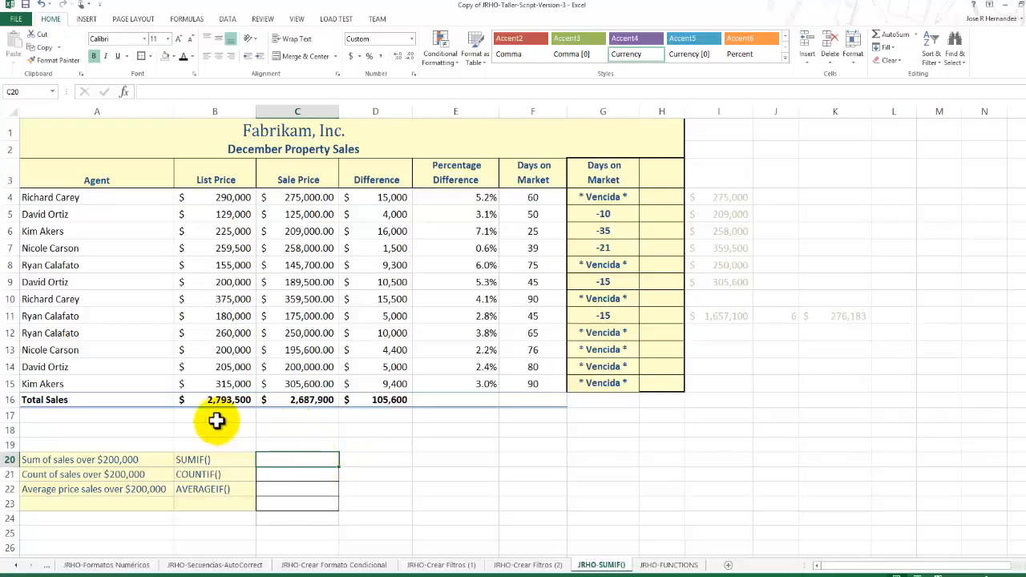
pyautogui.click(192, 19)
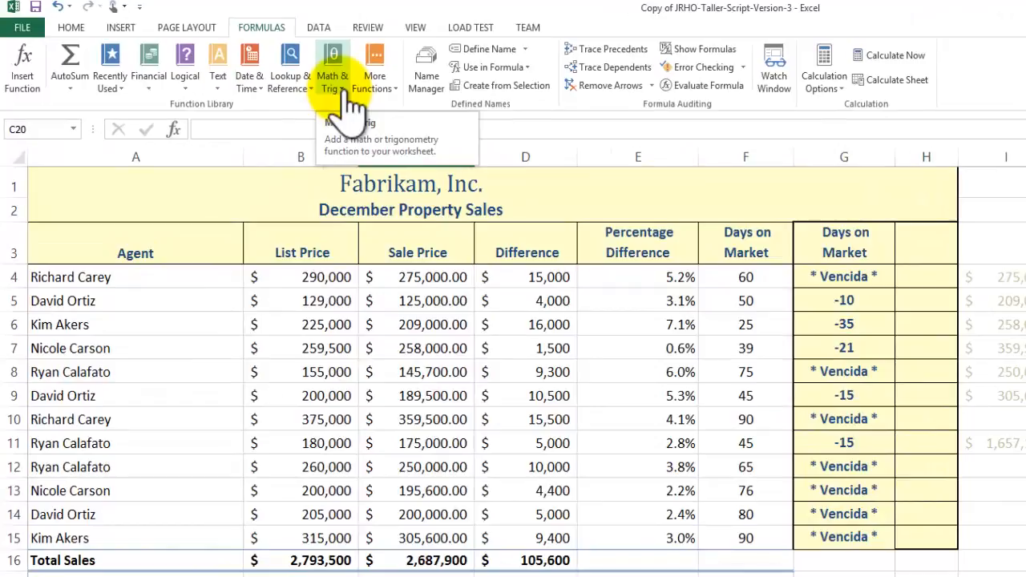
pyautogui.click(332, 80)
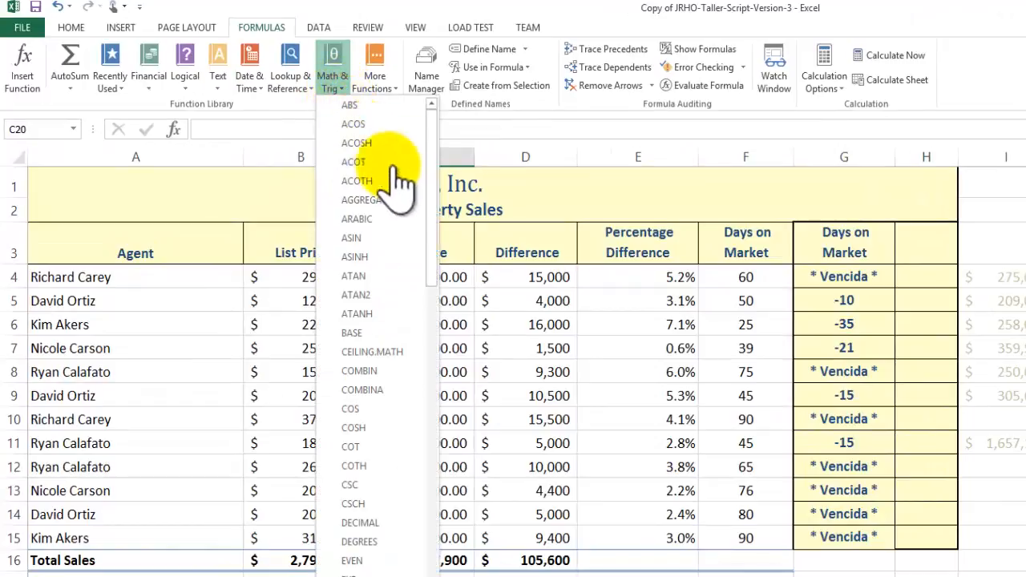
pyautogui.moveTo(429, 172); pyautogui.dragTo(465, 473)
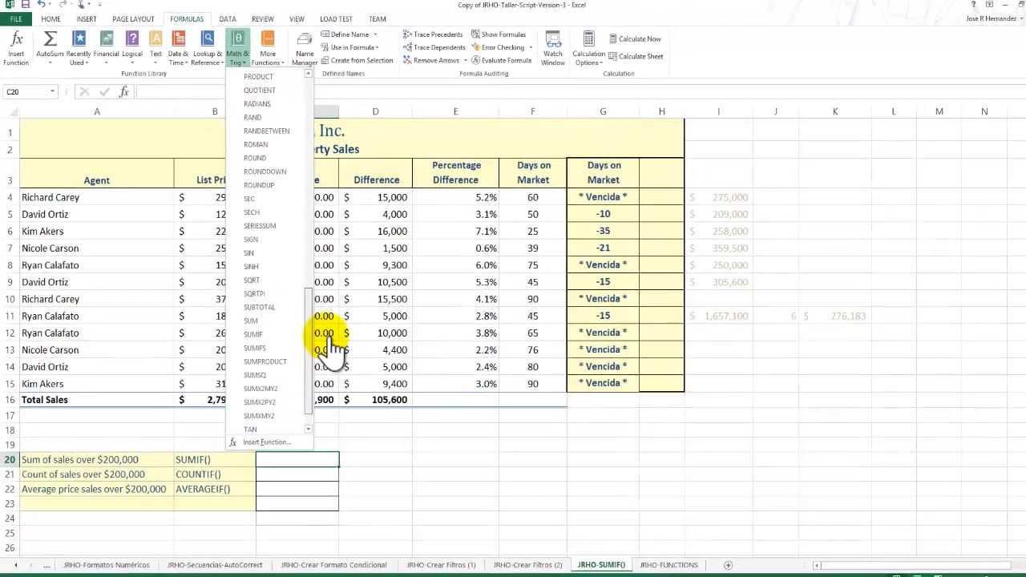
pyautogui.click(351, 428)
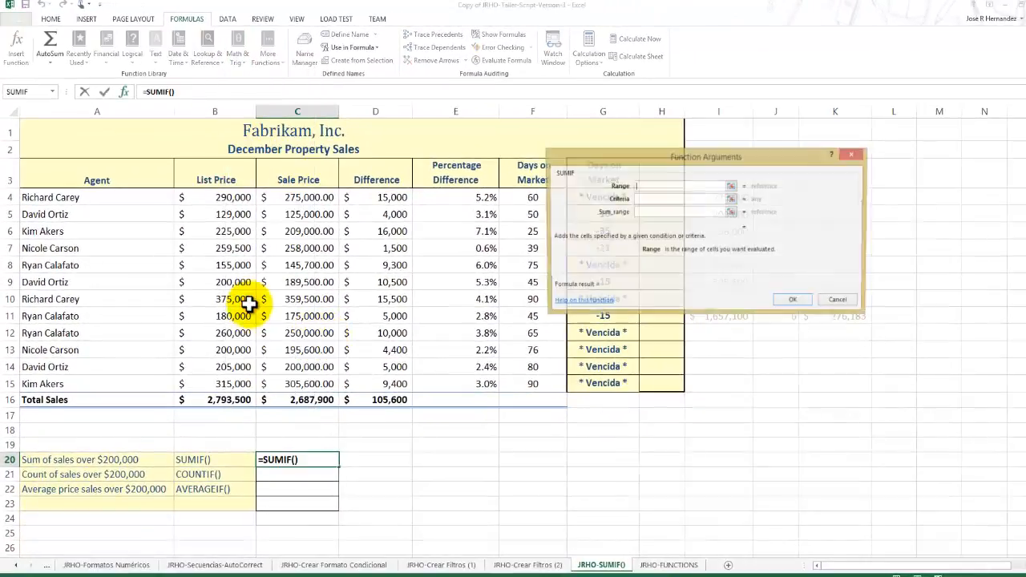
# Set the SUMIF range to the sale prices C4:C15 and the criteria to >200000, and complete the formula.
pyautogui.moveTo(709, 164); pyautogui.dragTo(527, 193)
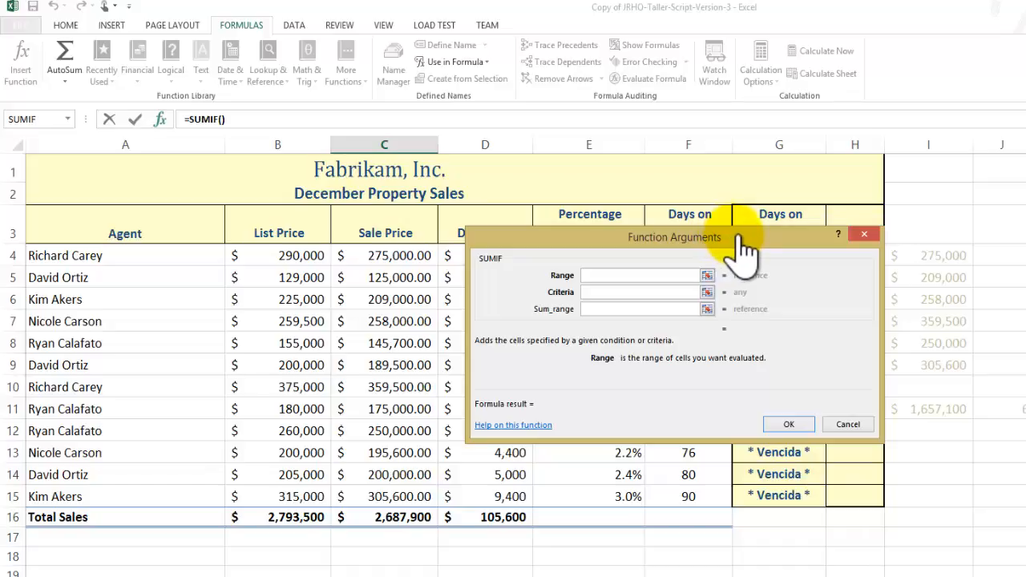
pyautogui.click(707, 276)
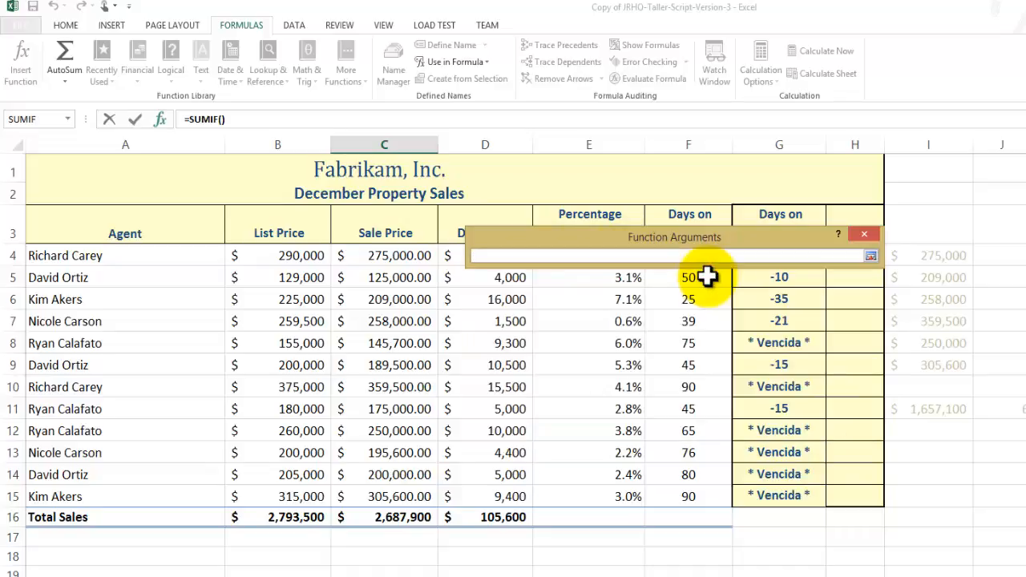
pyautogui.moveTo(774, 238); pyautogui.dragTo(825, 232)
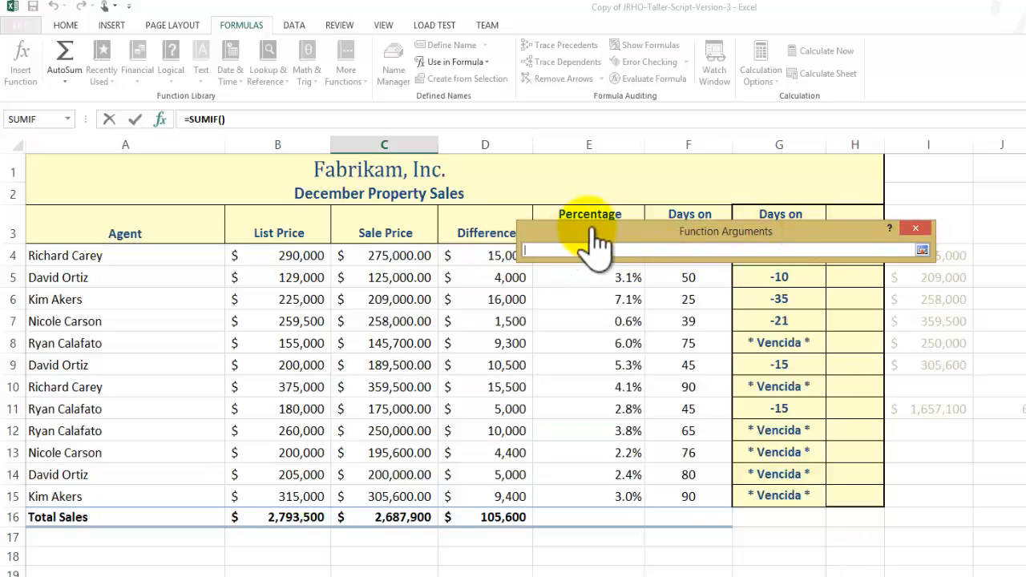
pyautogui.moveTo(596, 235); pyautogui.dragTo(571, 229)
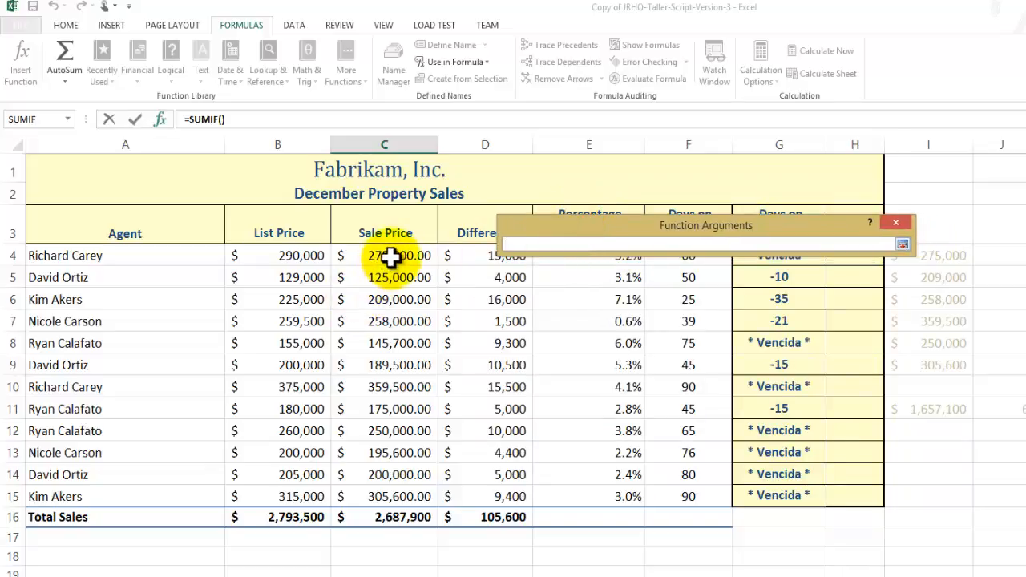
pyautogui.moveTo(393, 279); pyautogui.dragTo(402, 491)
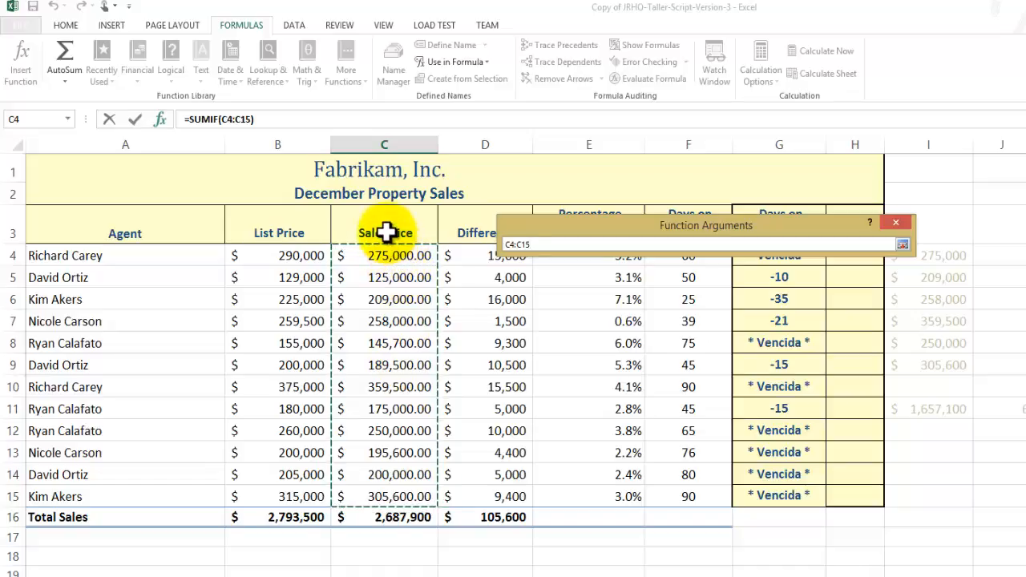
pyautogui.click(904, 245)
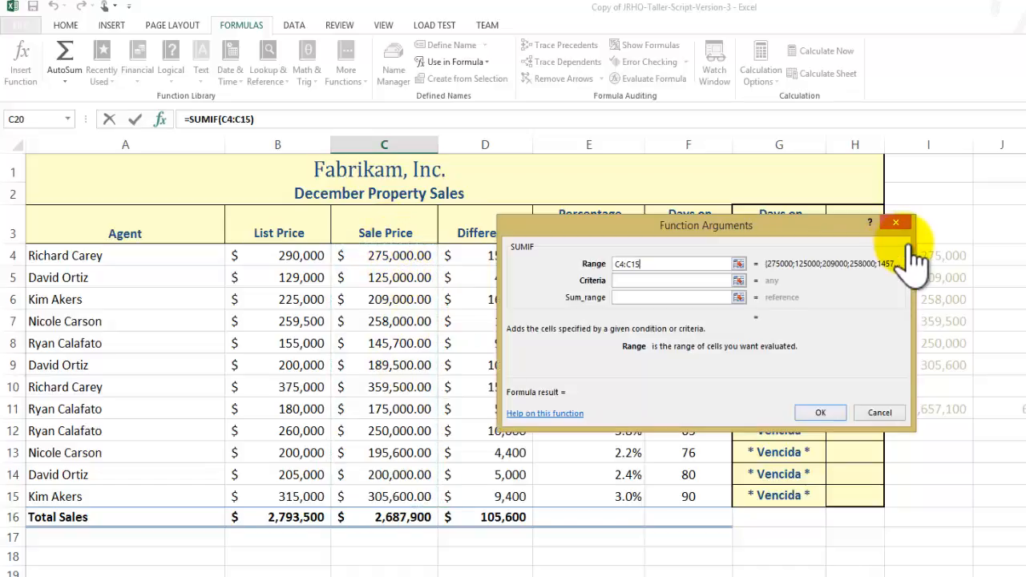
pyautogui.click(683, 279)
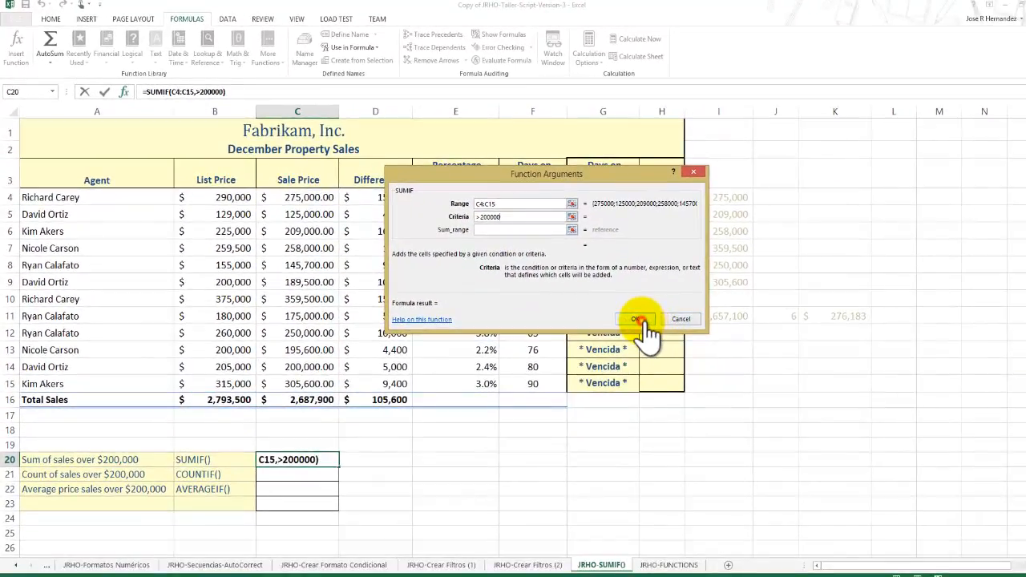
pyautogui.click(639, 319)
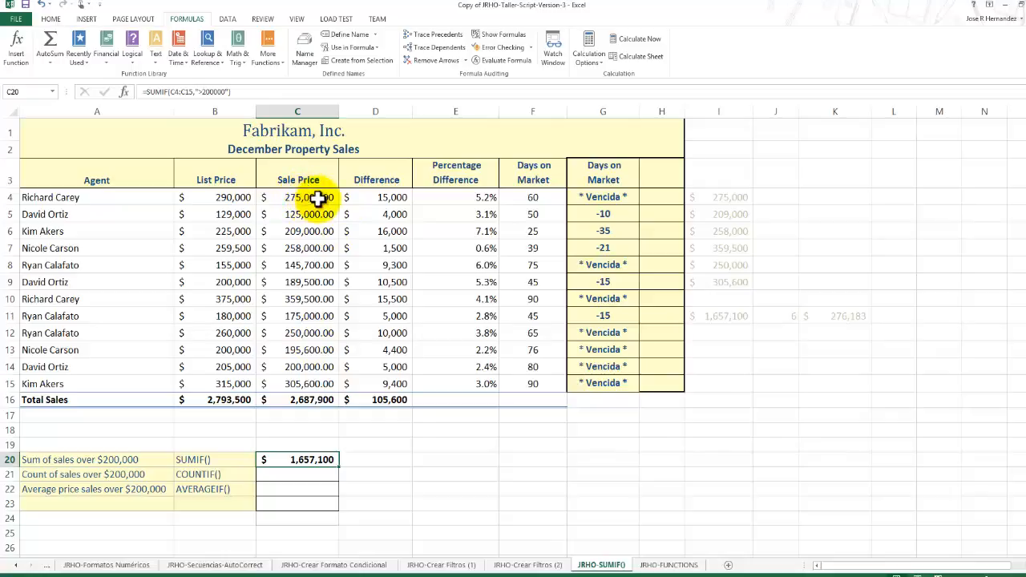
# Fill the first sale price cell, C4, with the standard orange colour.
pyautogui.click(50, 19)
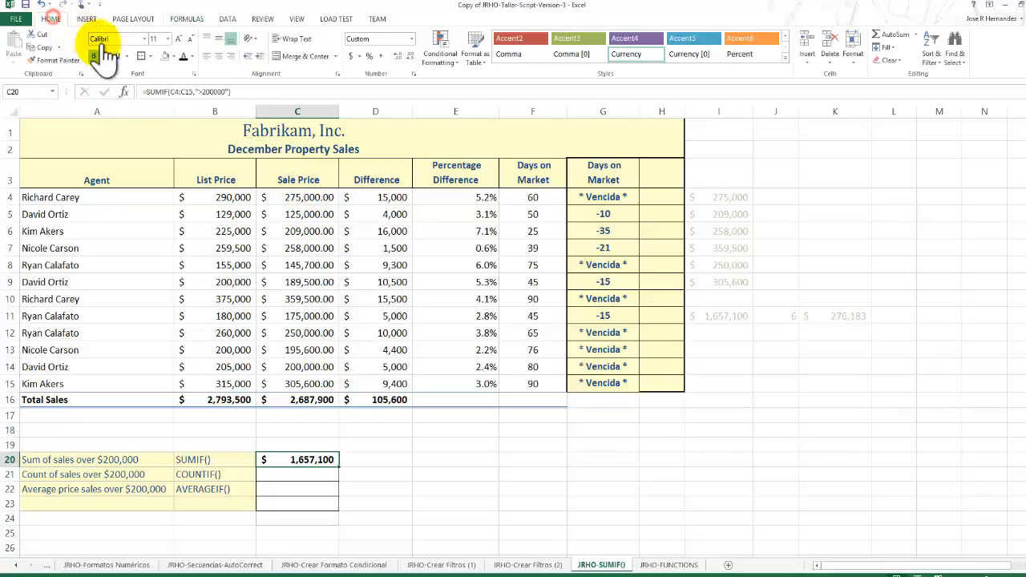
pyautogui.click(309, 197)
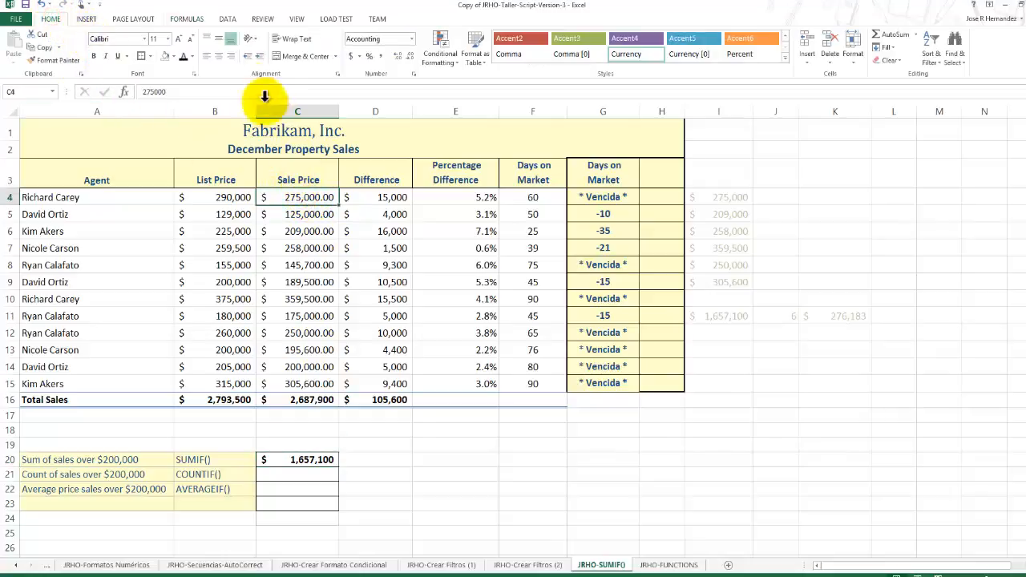
pyautogui.click(172, 56)
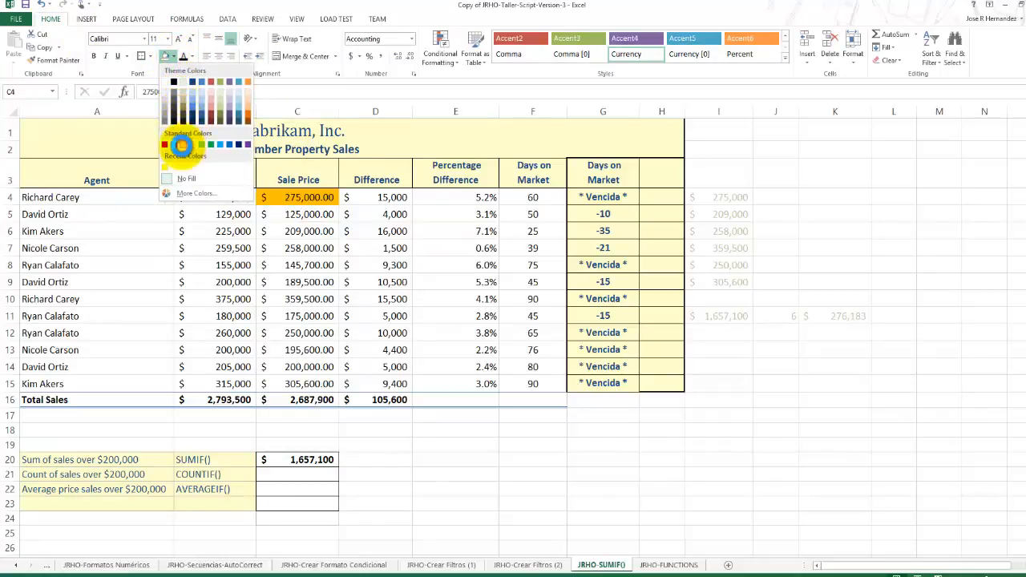
pyautogui.click(181, 145)
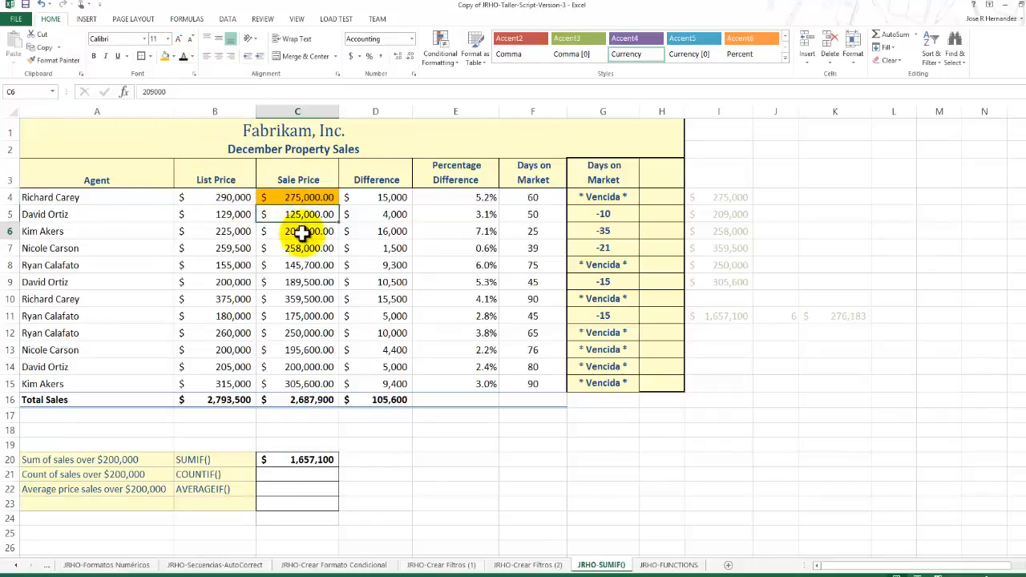
# Copy the orange formatting of C4 to the sale prices over $200,000 in C6, C7 and C10 with Format Painter.
pyautogui.click(298, 200)
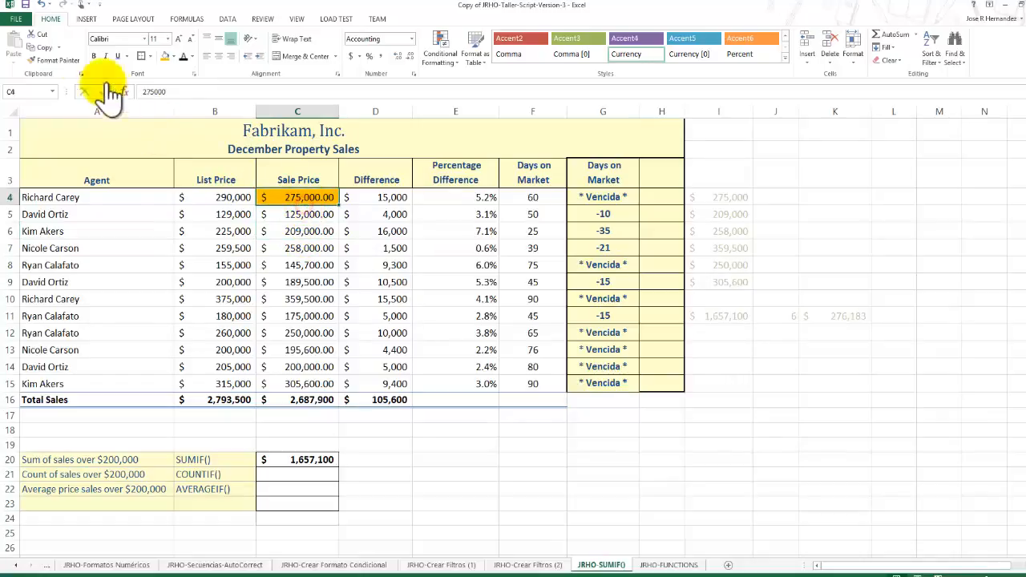
pyautogui.click(56, 60)
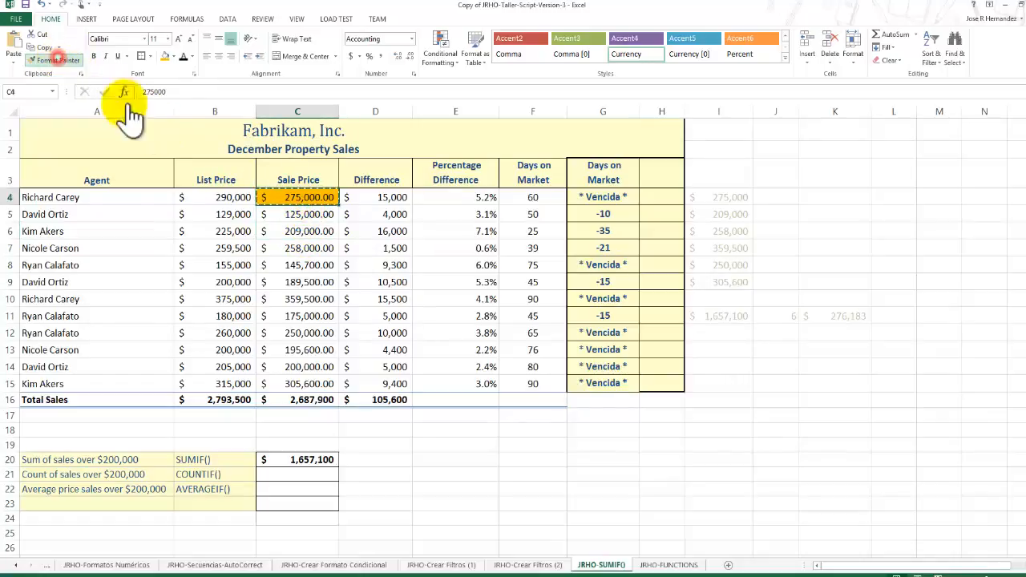
pyautogui.click(302, 232)
pyautogui.click(307, 249)
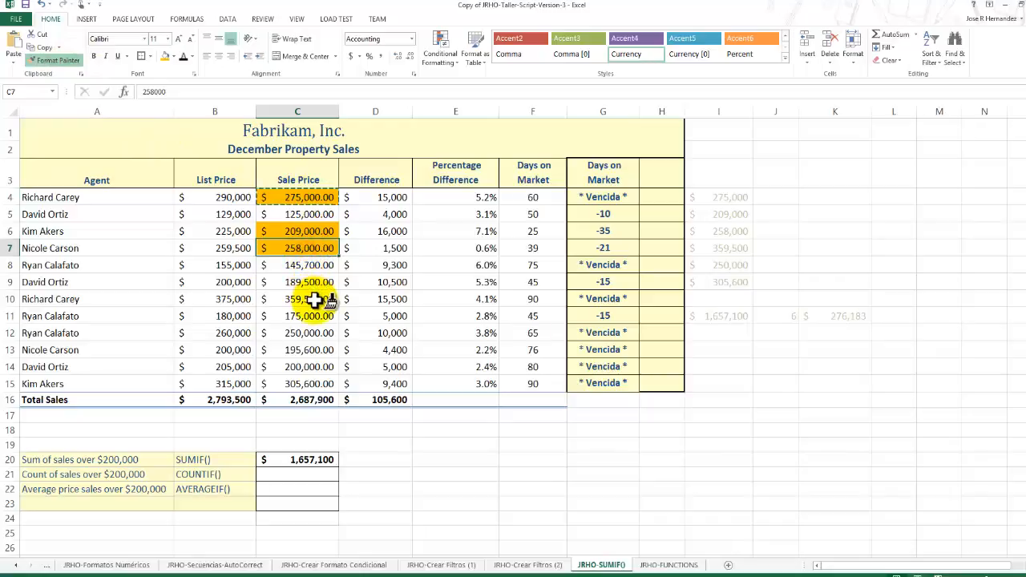
pyautogui.click(308, 299)
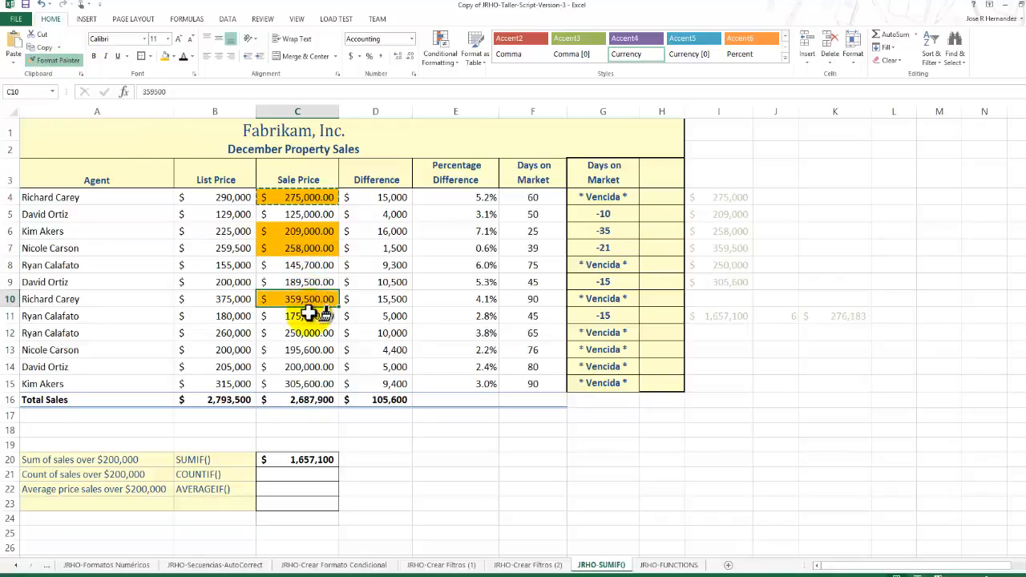
pyautogui.click(304, 316)
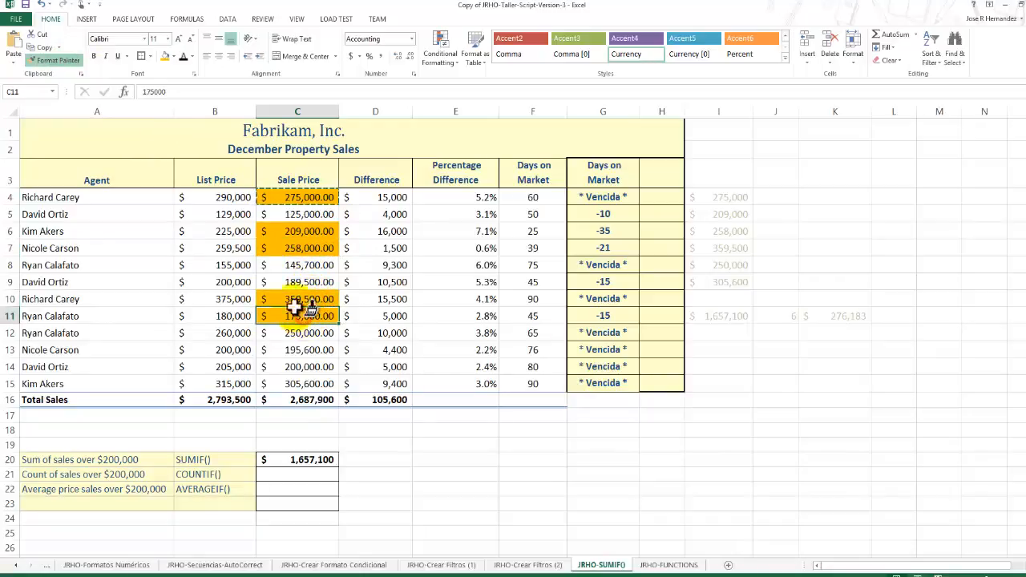
pyautogui.click(42, 4)
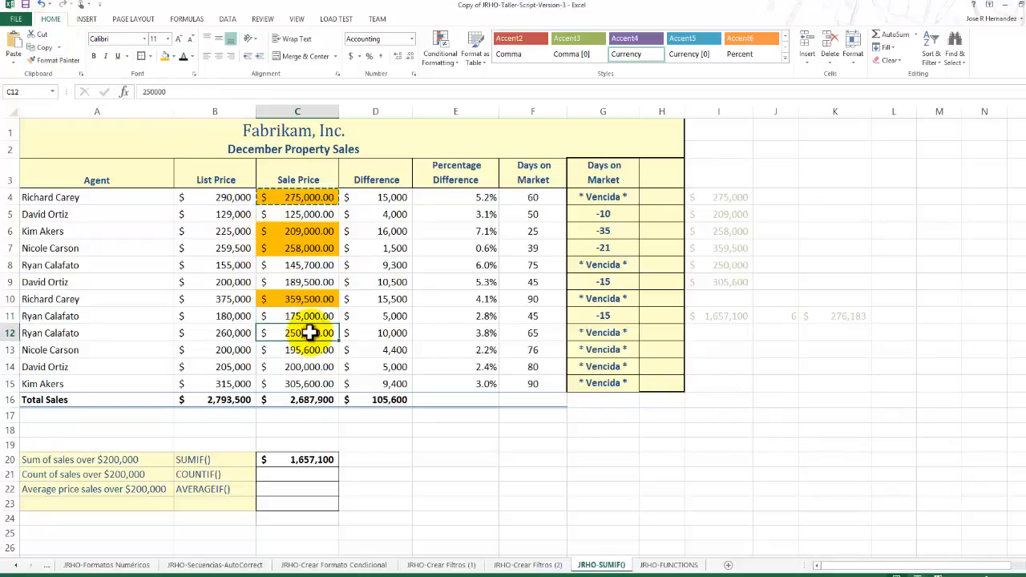
# Copy the orange formatting of C10 to the sale prices in C12 and C15, and leave Format Painter.
pyautogui.click(308, 302)
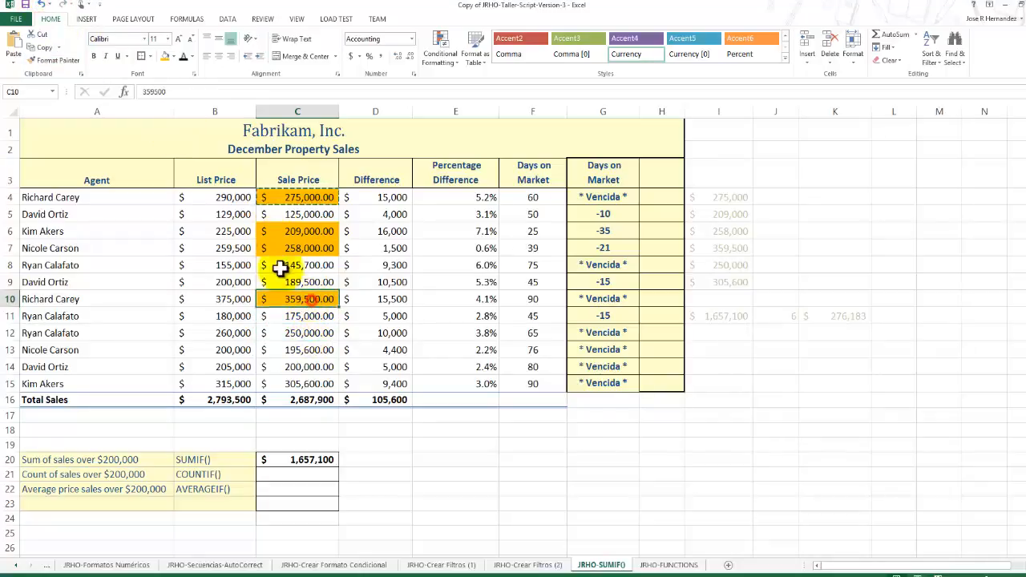
pyautogui.click(50, 60)
pyautogui.click(320, 333)
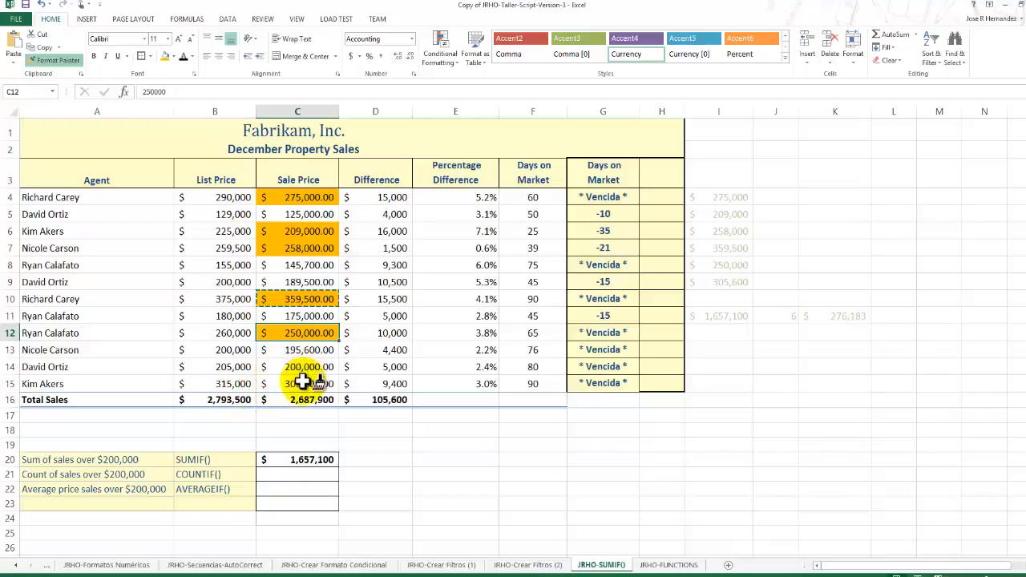
pyautogui.click(300, 384)
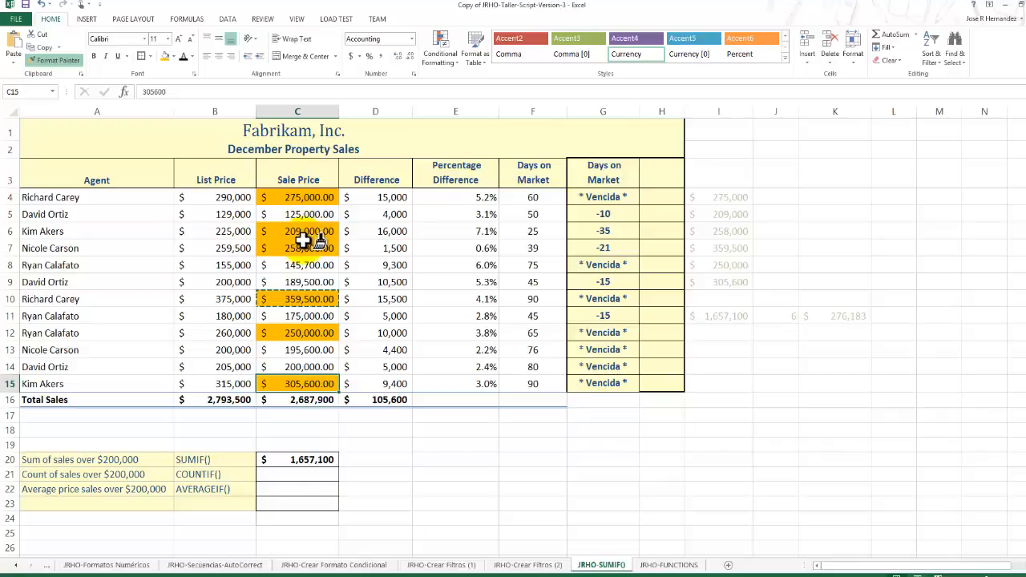
pyautogui.click(56, 64)
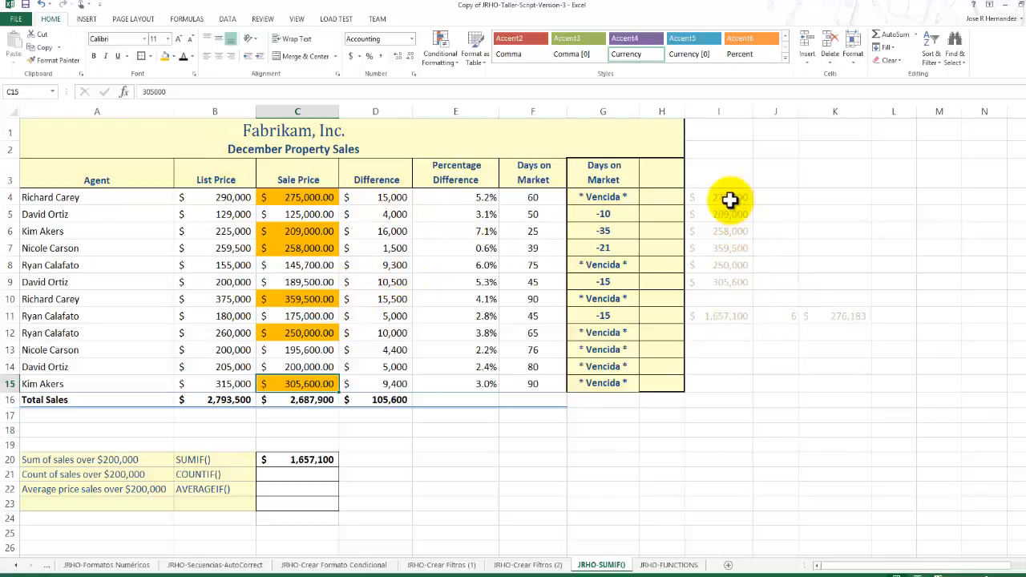
# Examine the auxiliary list of sale prices over $200,000 in I4:I9.
pyautogui.moveTo(731, 200); pyautogui.dragTo(740, 280)
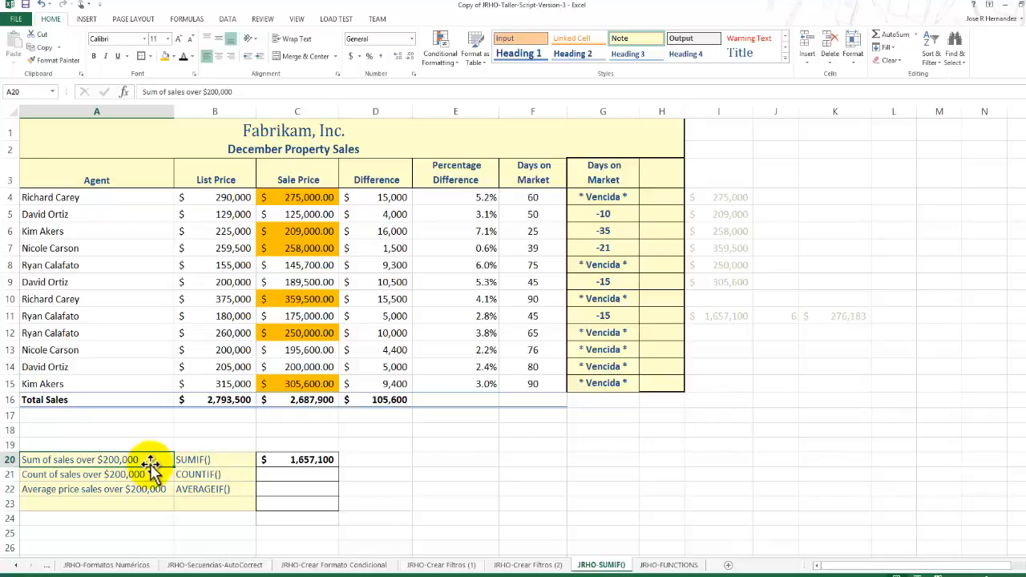
# Insert the statistical function COUNTIF in cell C21, the count of sales over $200,000.
pyautogui.click(298, 474)
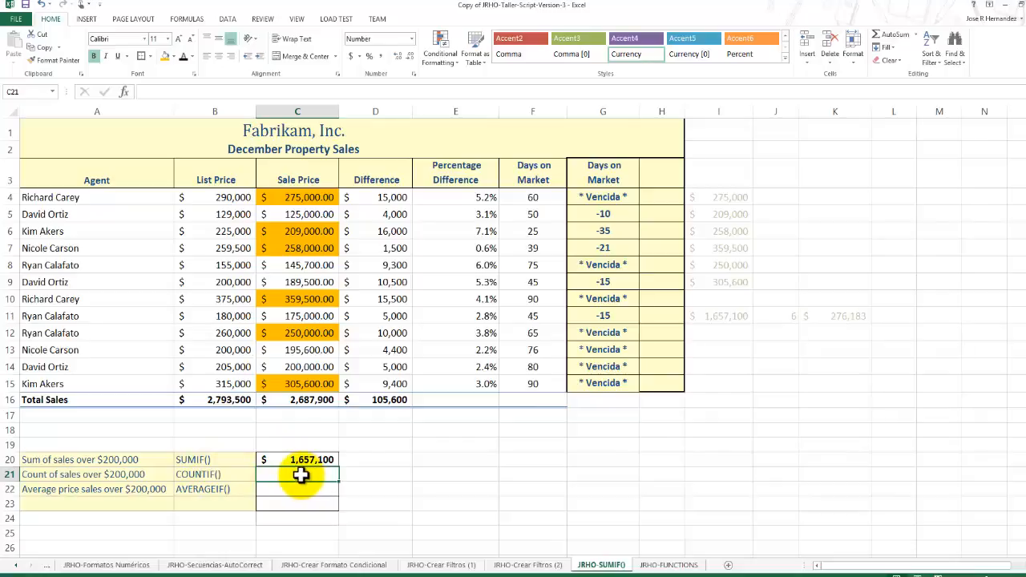
pyautogui.click(193, 20)
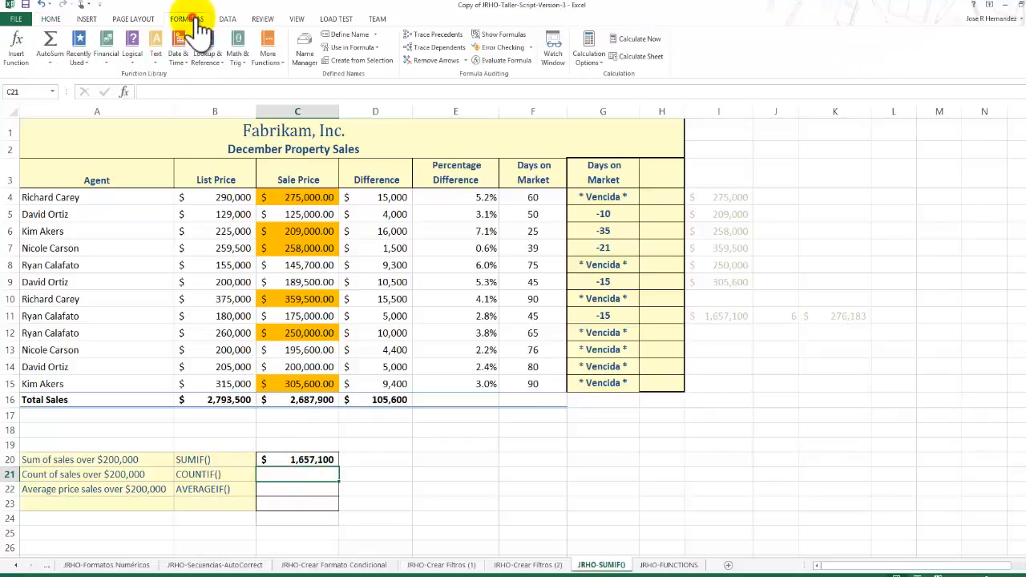
pyautogui.click(279, 64)
pyautogui.moveTo(282, 76)
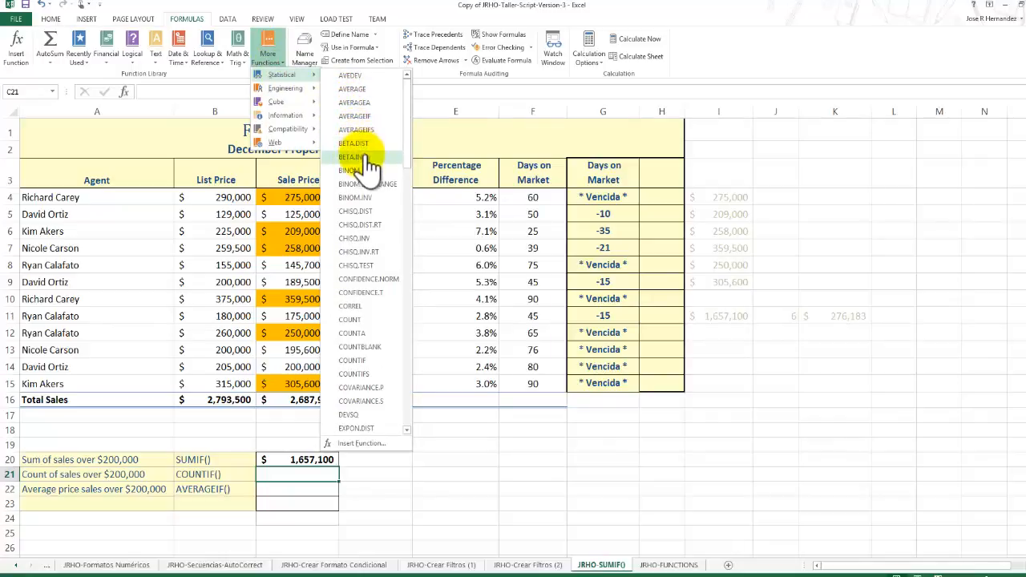
pyautogui.click(367, 361)
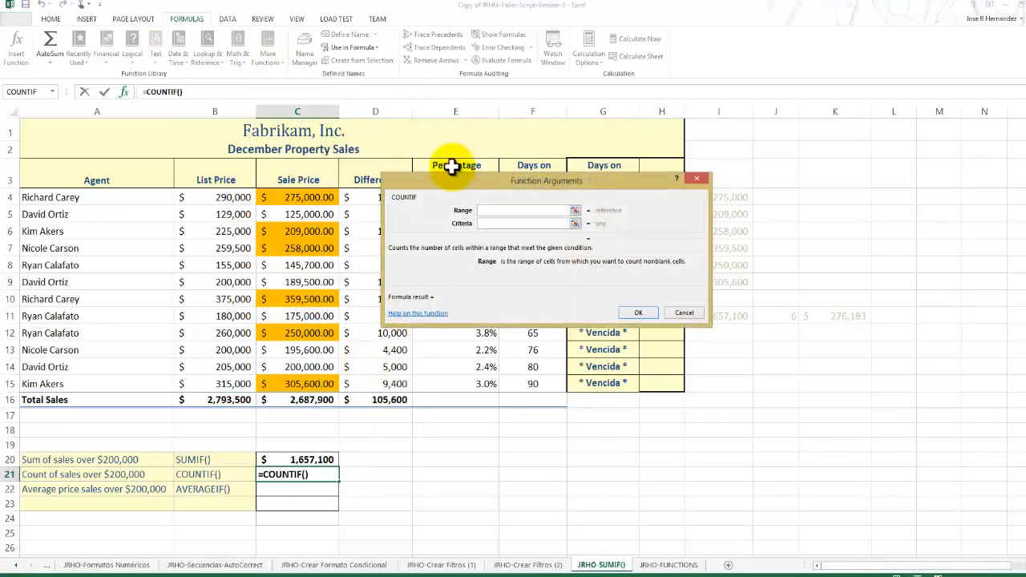
# Set the COUNTIF range to the sale prices C4:C15 and the criteria to >200000, and confirm the function.
pyautogui.click(574, 210)
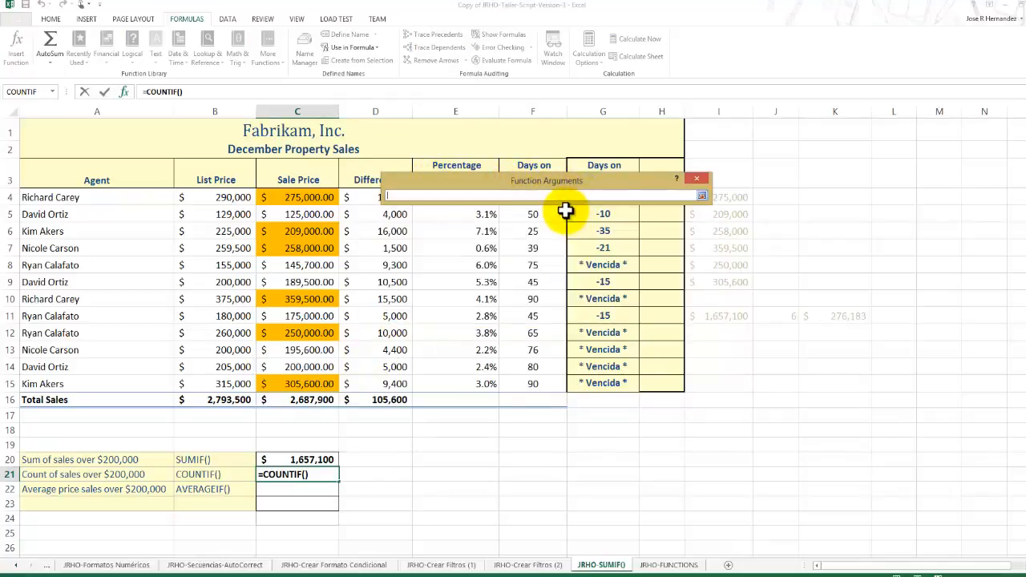
pyautogui.click(702, 195)
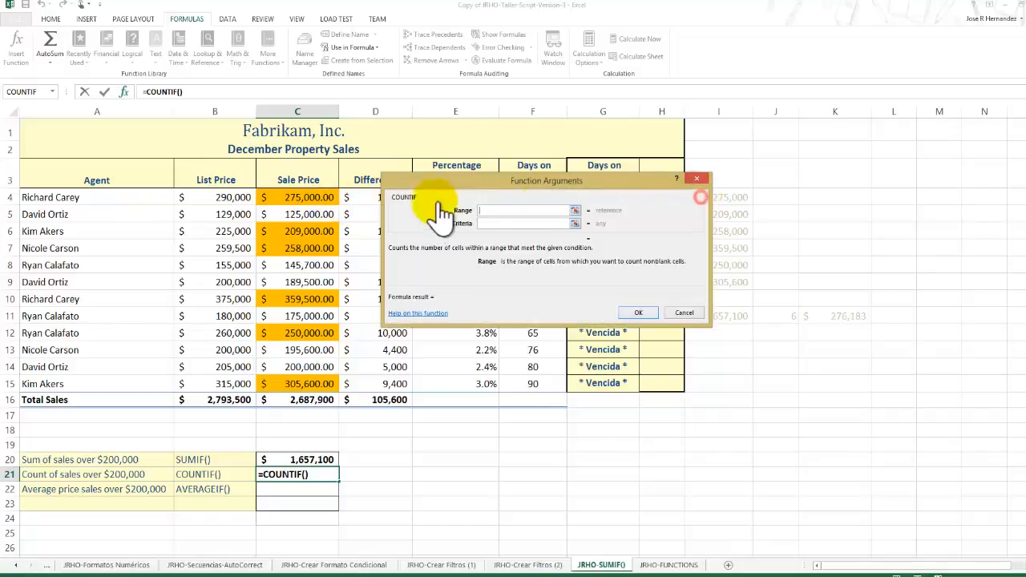
pyautogui.click(578, 211)
pyautogui.moveTo(297, 199); pyautogui.dragTo(304, 382)
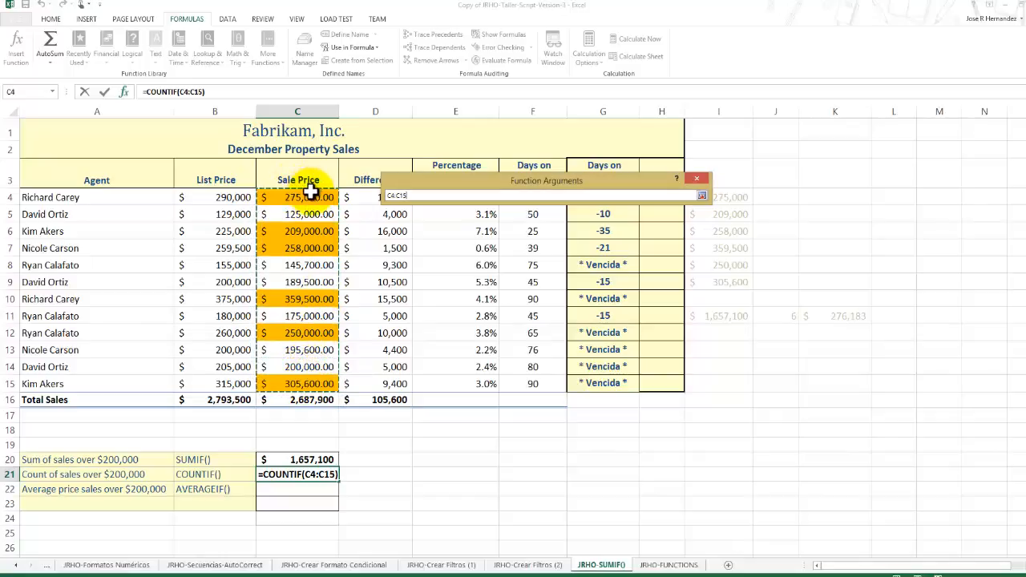
pyautogui.click(702, 198)
pyautogui.click(511, 224)
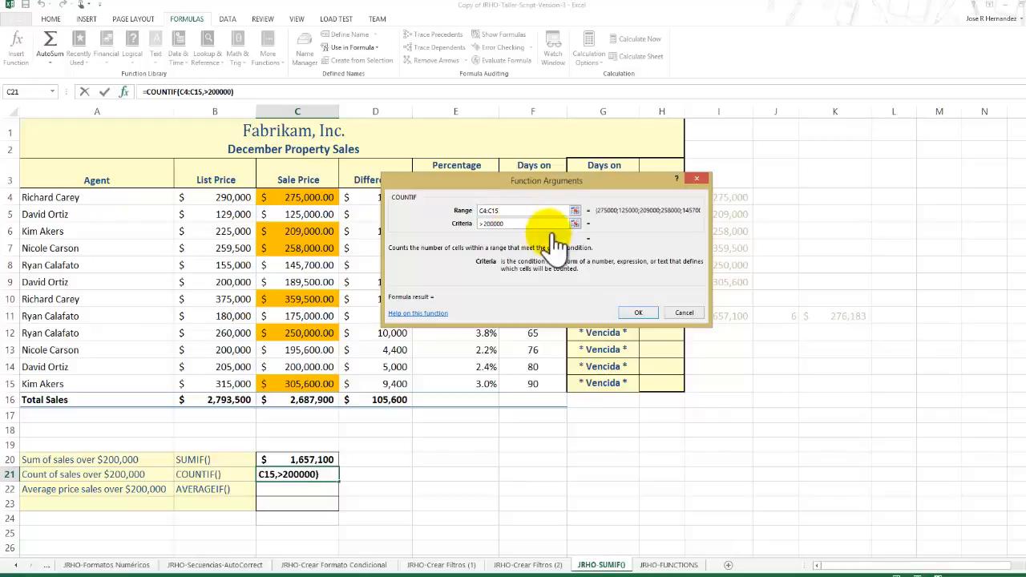
pyautogui.click(635, 312)
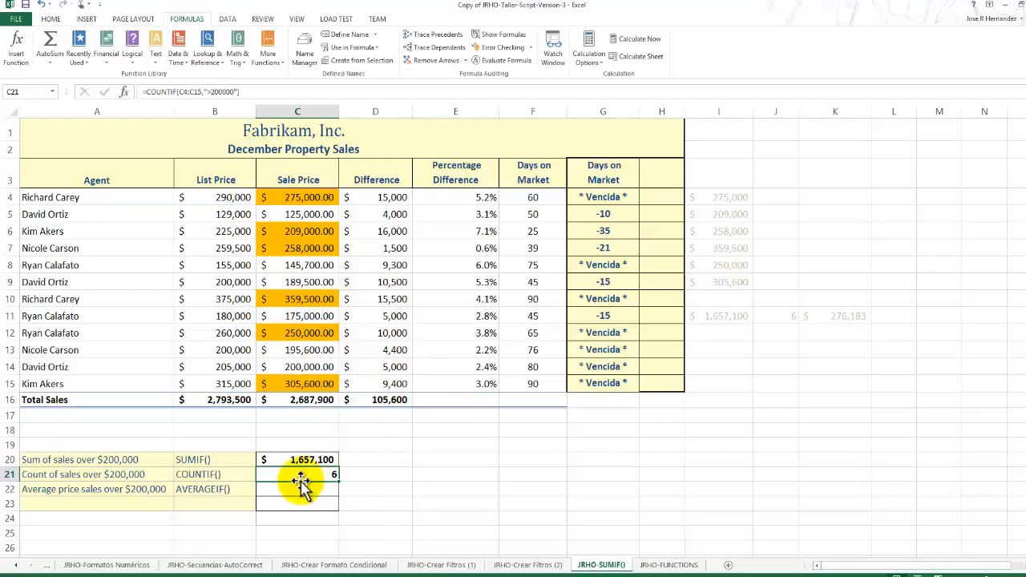
# Insert the statistical function AVERAGEIF in cell C22, the average price of sales over $200,000.
pyautogui.click(222, 490)
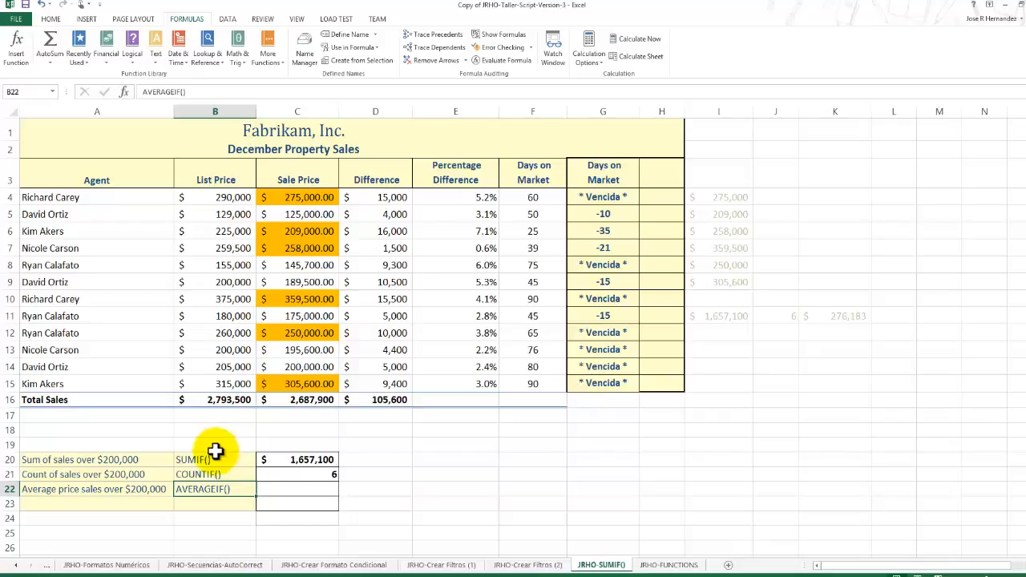
pyautogui.click(283, 489)
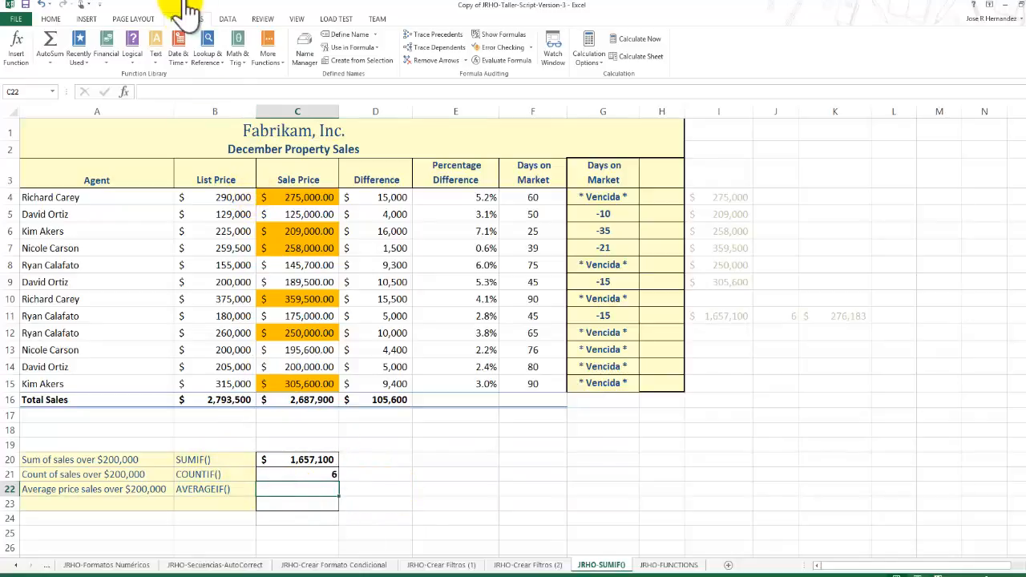
pyautogui.click(280, 69)
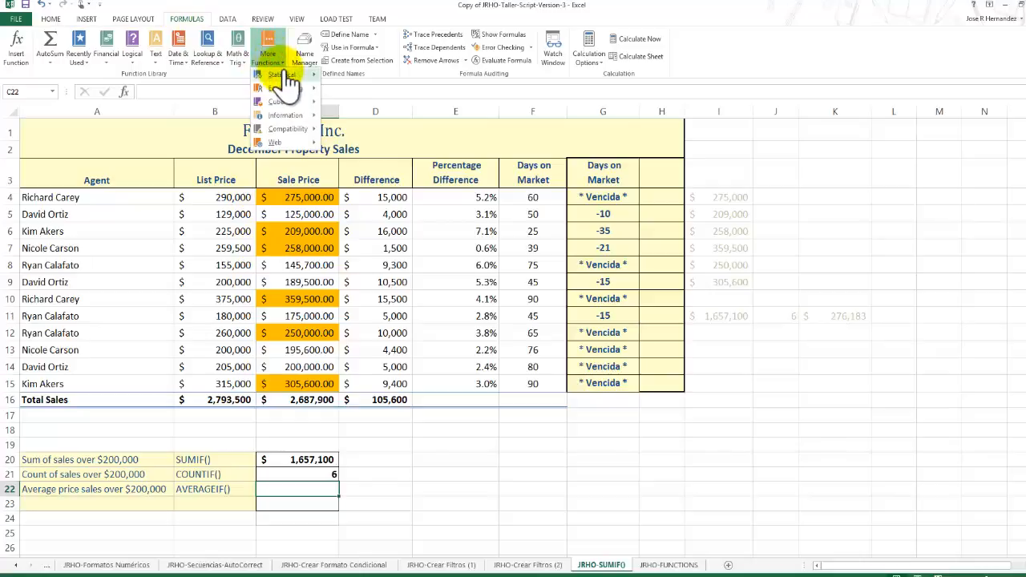
pyautogui.moveTo(286, 74)
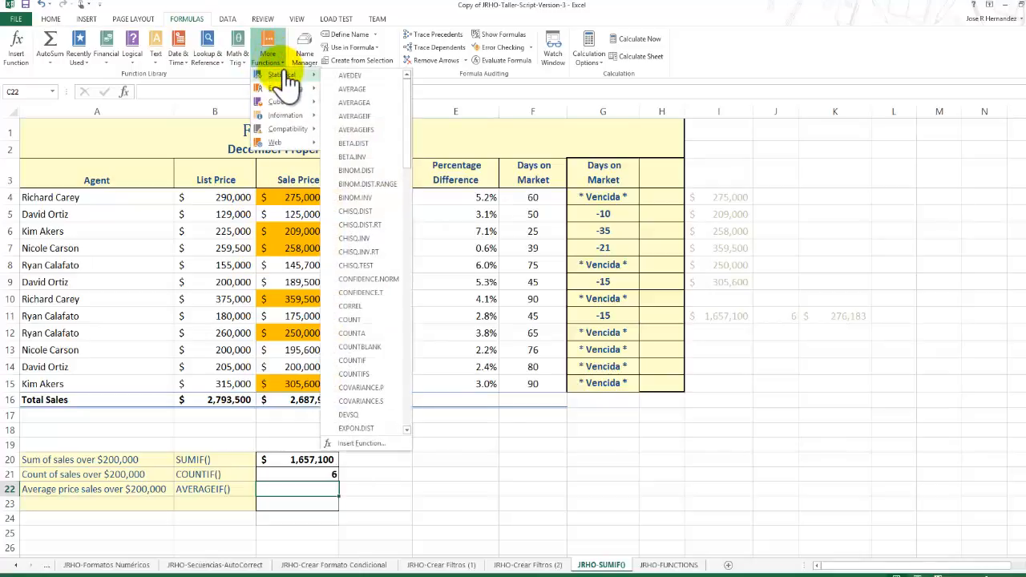
pyautogui.click(383, 117)
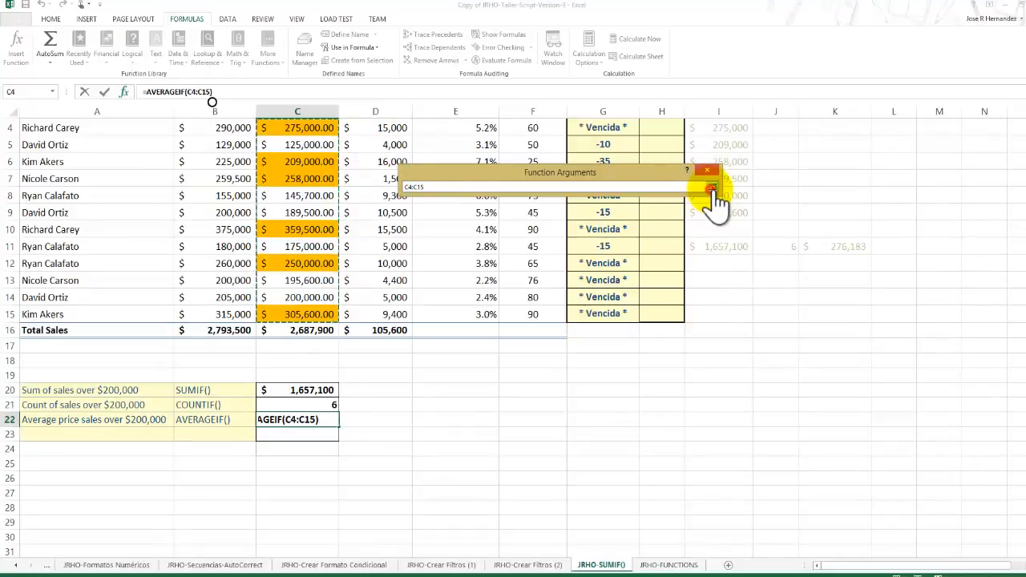
# Set the AVERAGEIF range to C4:C15 and the criteria to >200000, leave Average_range empty, and confirm the function.
pyautogui.click(712, 183)
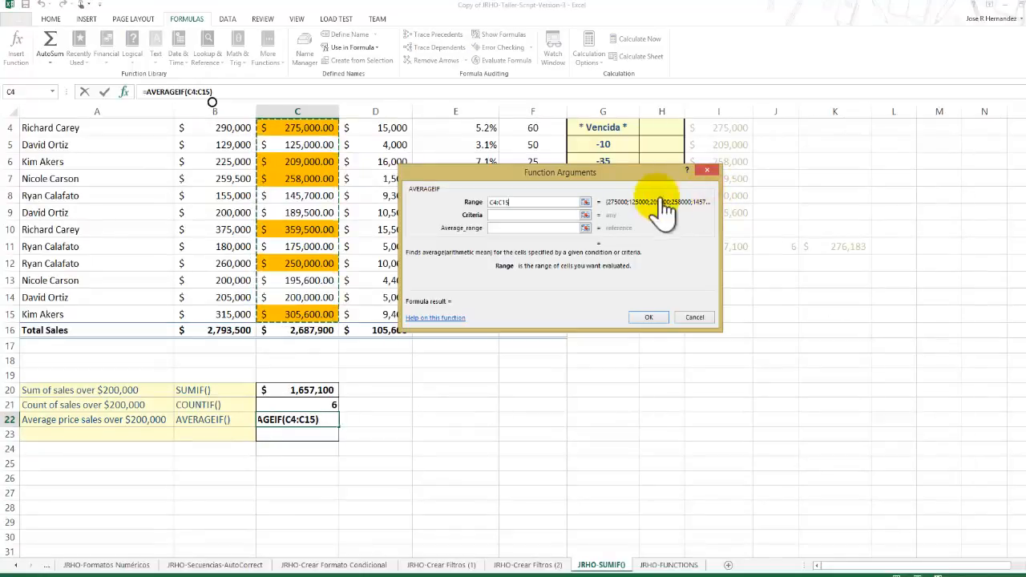
pyautogui.click(533, 215)
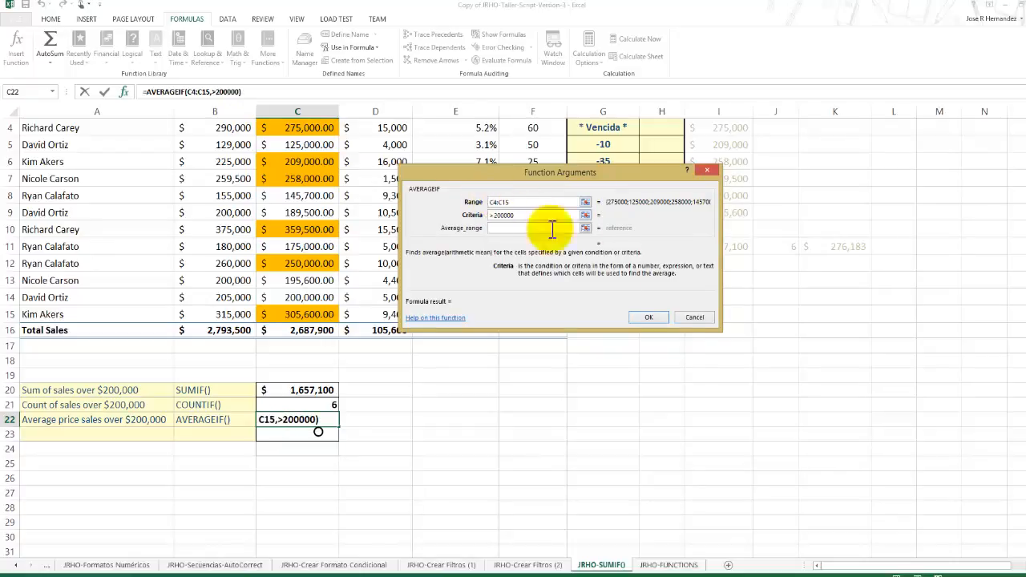
pyautogui.click(647, 316)
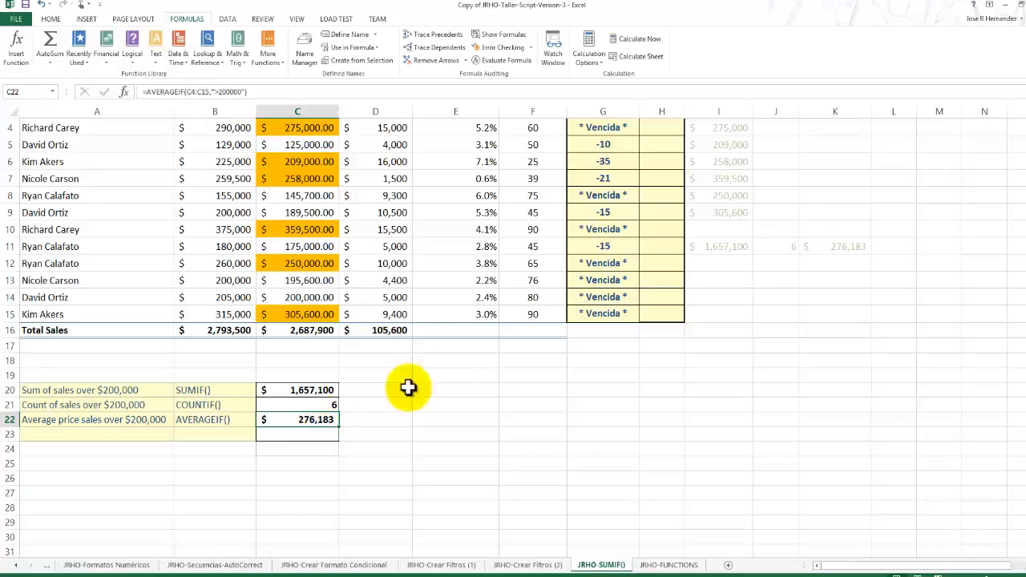
pyautogui.scroll(1, 535, 313)
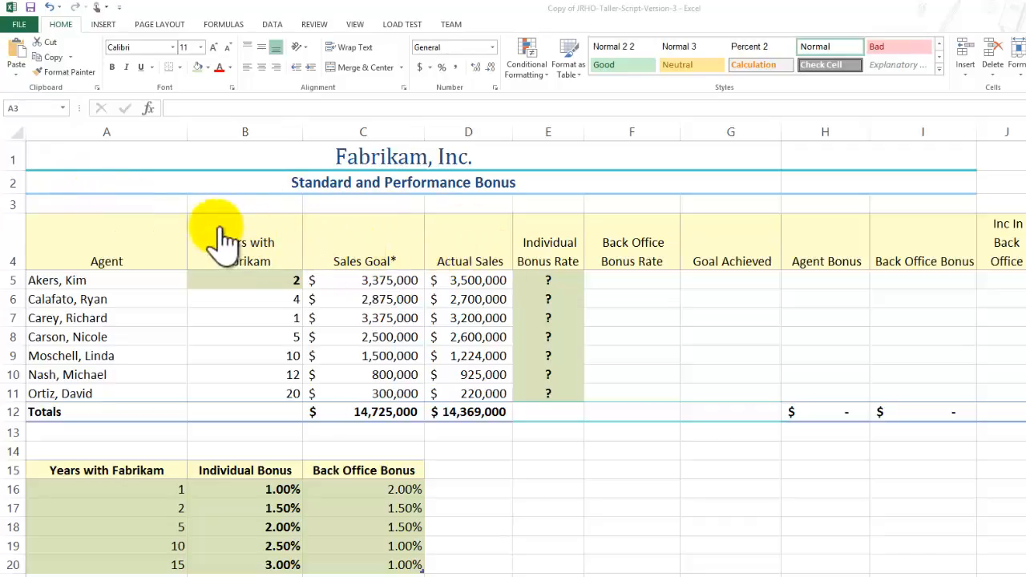
# Insert the lookup function VLOOKUP in E5, the first Individual Bonus Rate cell, and move its arguments dialog clear of the data.
pyautogui.click(556, 239)
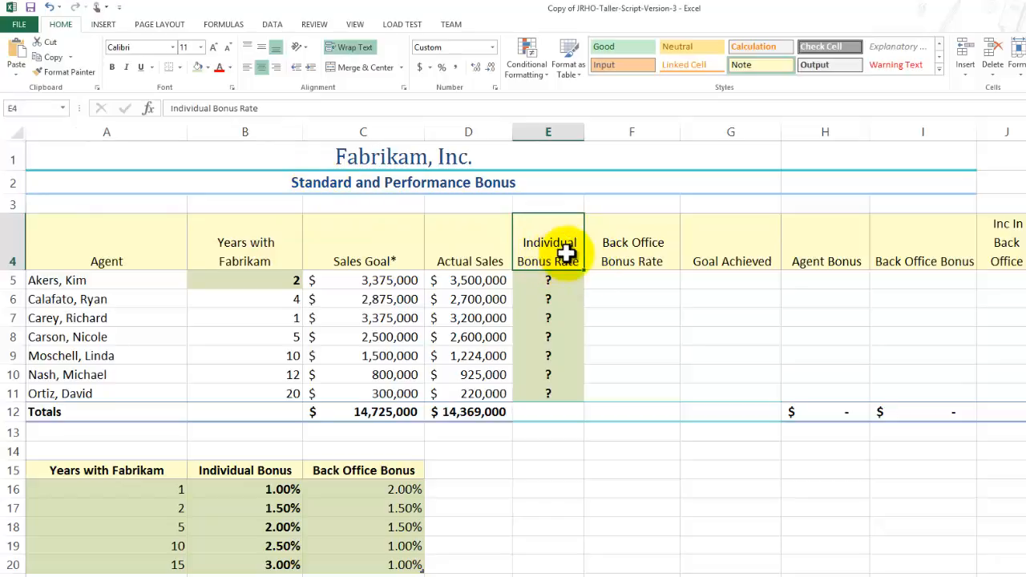
pyautogui.click(550, 282)
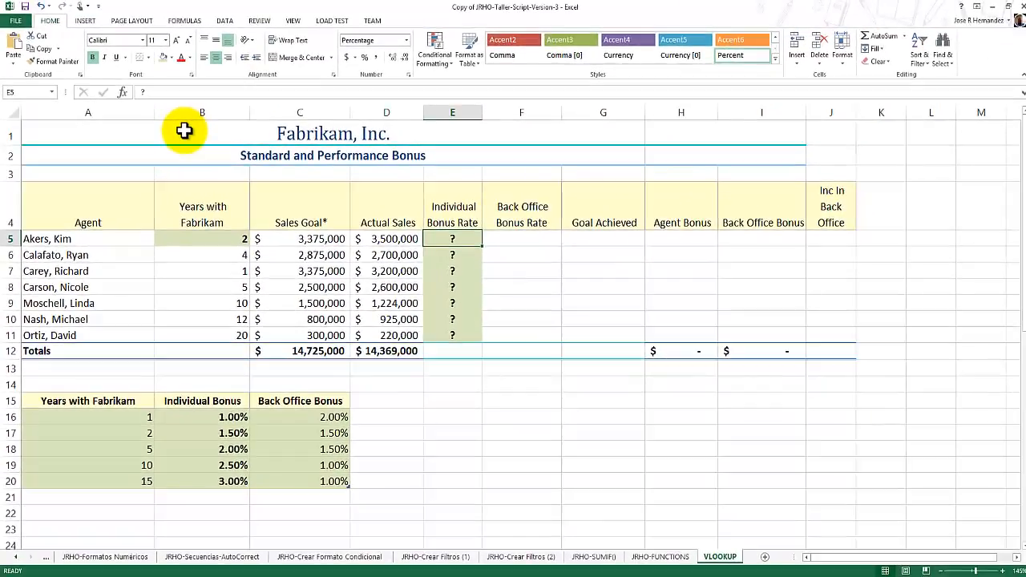
pyautogui.click(186, 21)
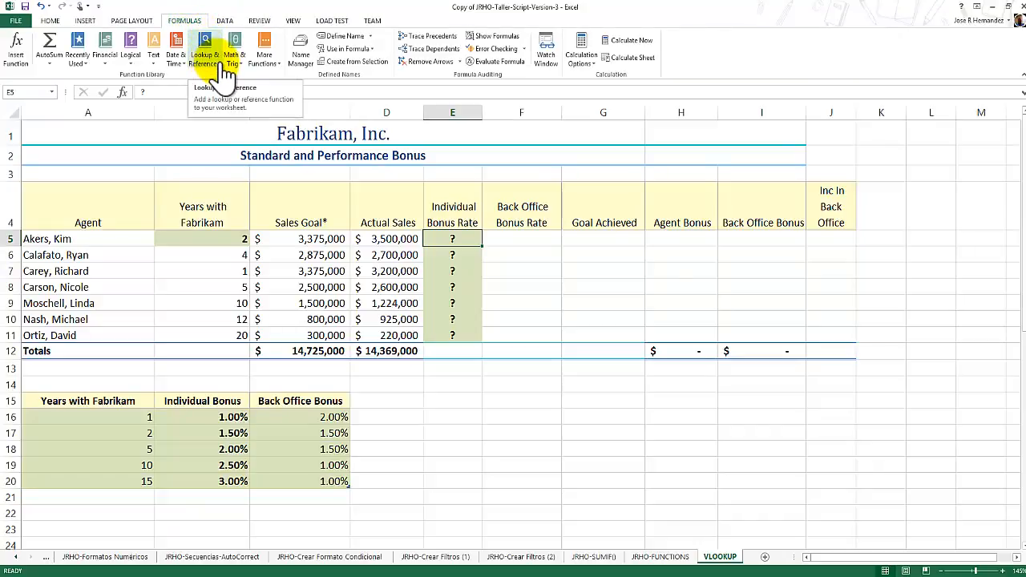
pyautogui.click(224, 65)
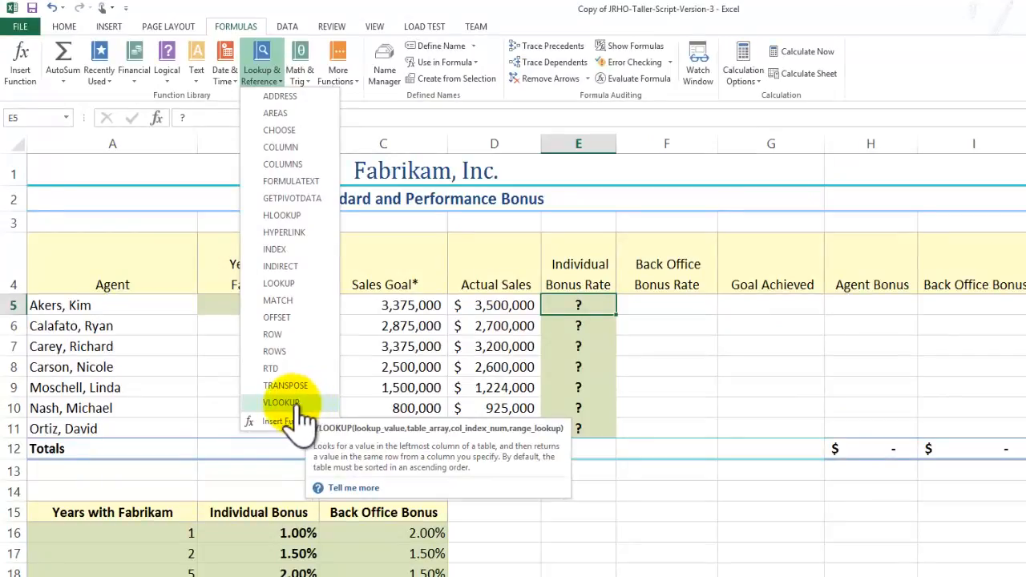
pyautogui.click(301, 402)
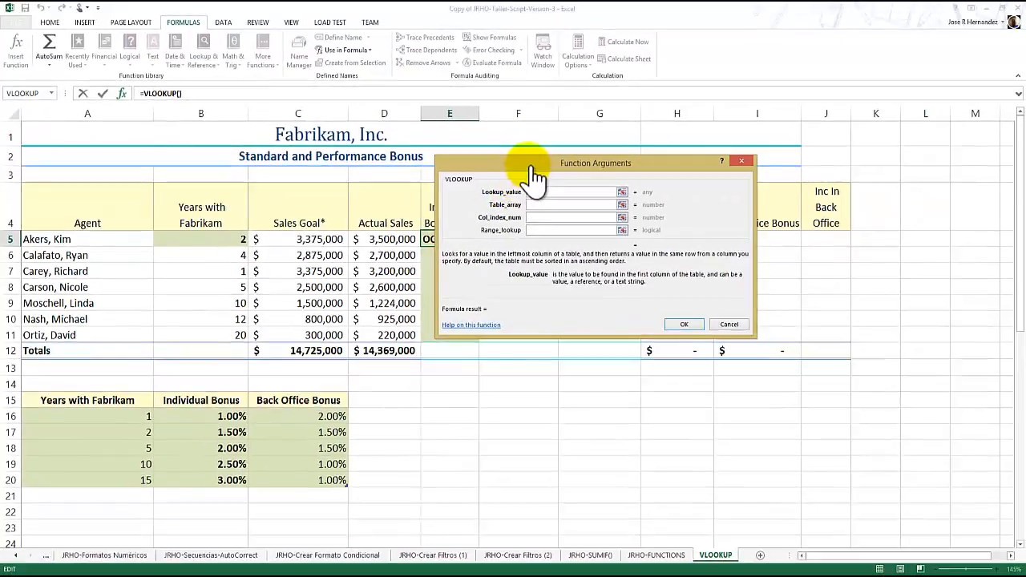
pyautogui.moveTo(537, 168); pyautogui.dragTo(572, 181)
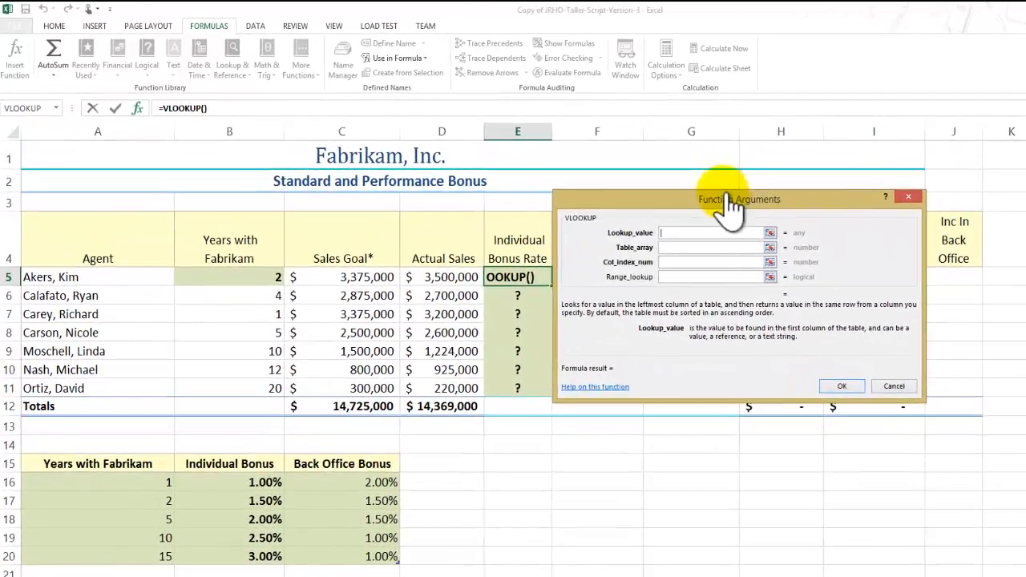
# Set the VLOOKUP lookup value to B5 and the table array to the whole bonus table A15:C20, headers included.
pyautogui.click(689, 234)
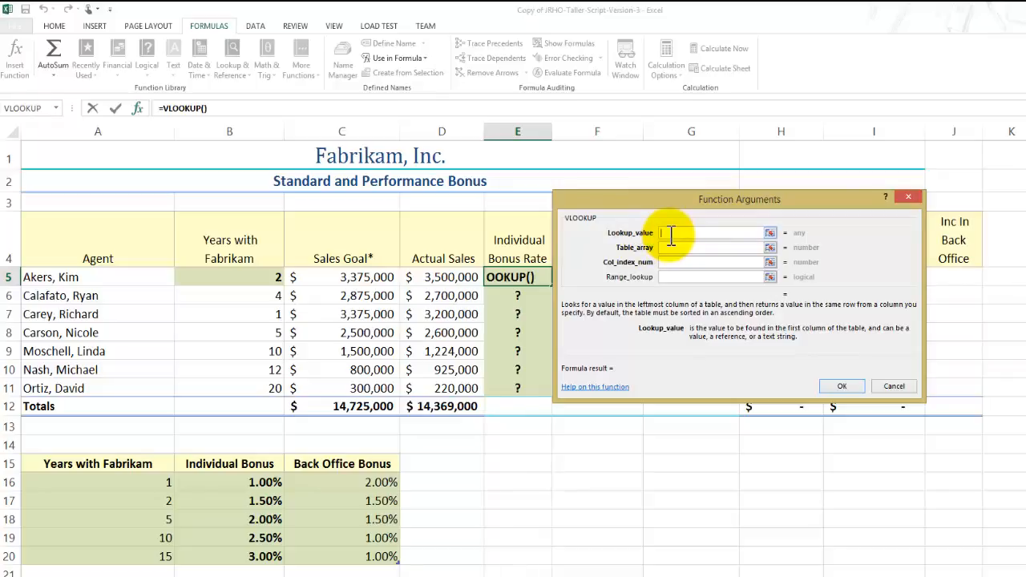
pyautogui.click(251, 284)
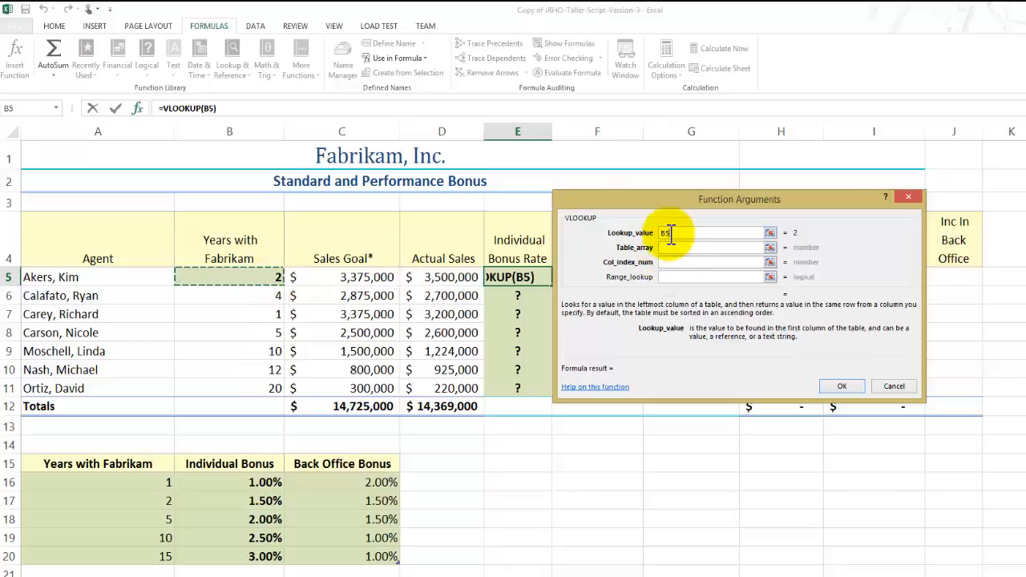
pyautogui.click(671, 247)
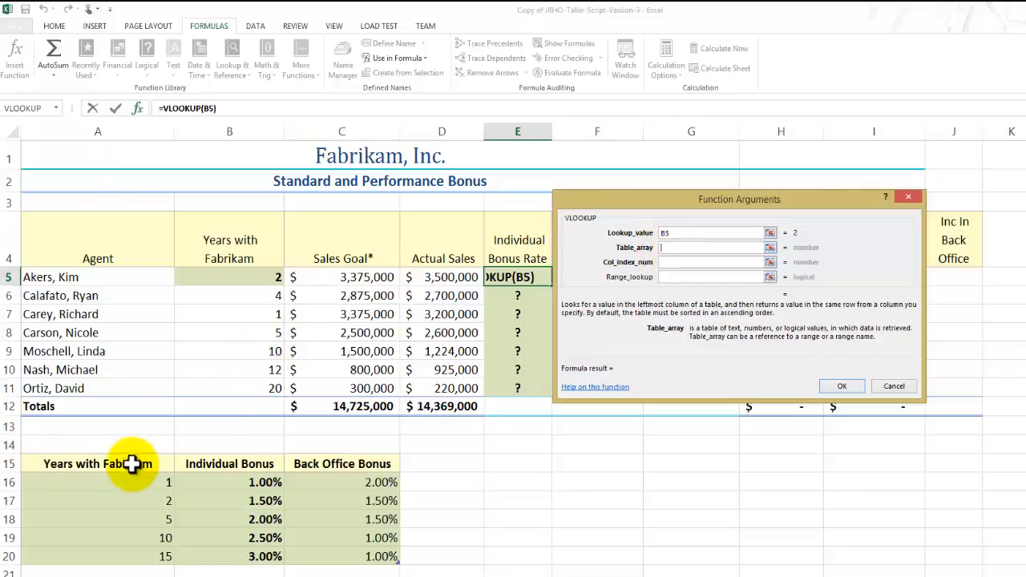
pyautogui.moveTo(132, 464); pyautogui.dragTo(308, 556)
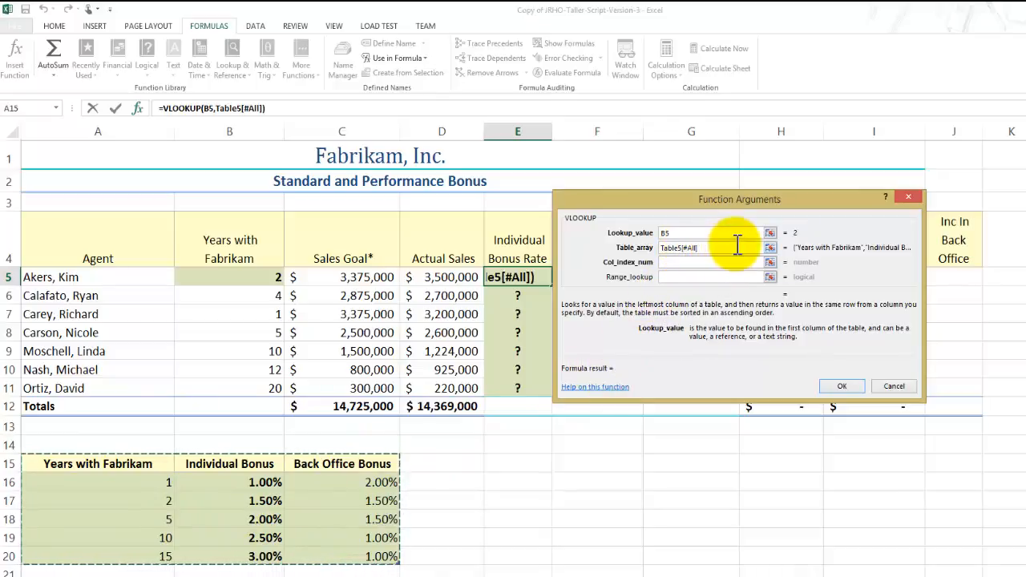
# Complete the E5 VLOOKUP with column index 2 and range lookup TRUE, and select the matching bonus row A17:C17 to check it.
pyautogui.click(669, 263)
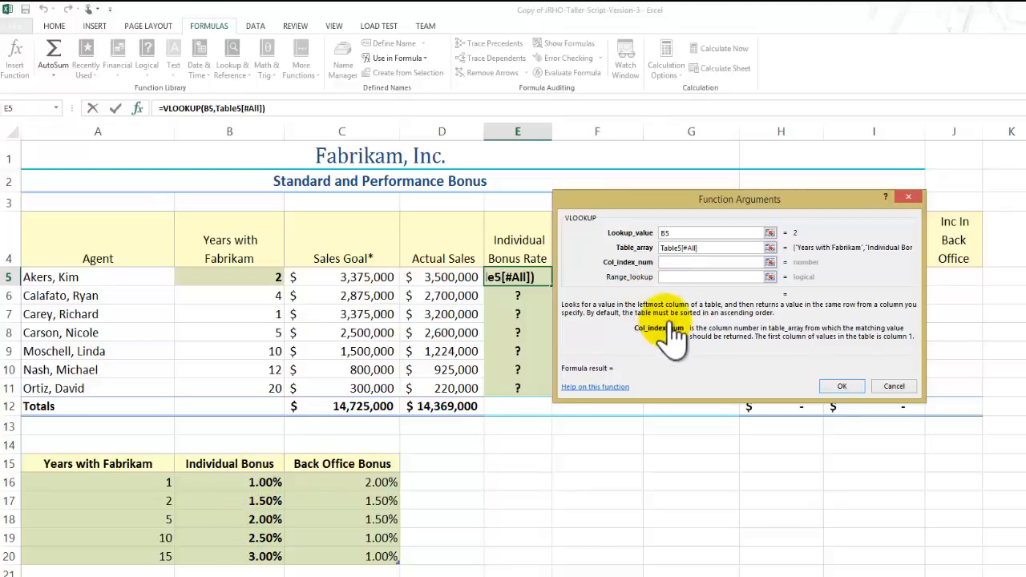
pyautogui.write('2')
pyautogui.click(672, 277)
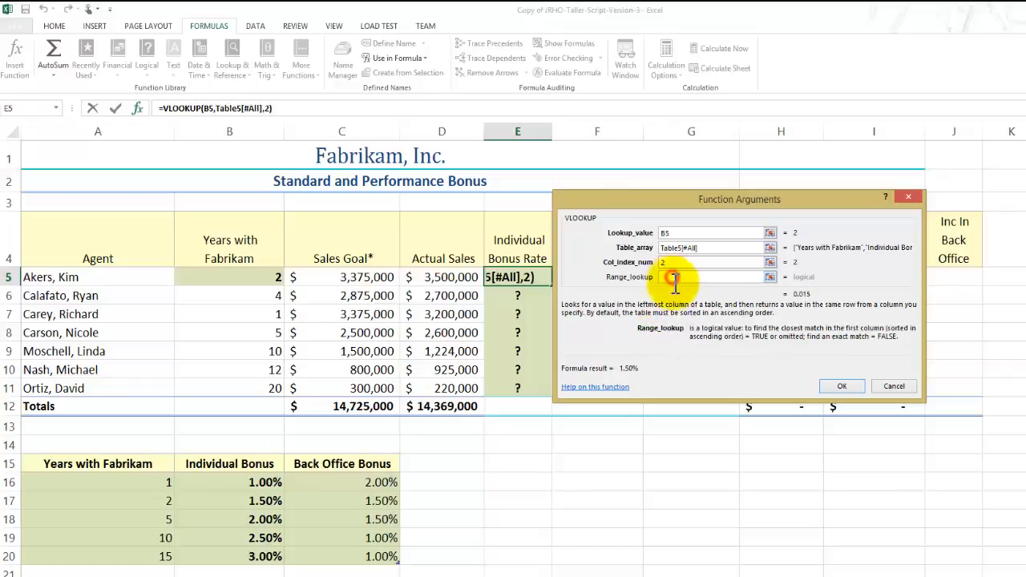
pyautogui.write('TRUE')
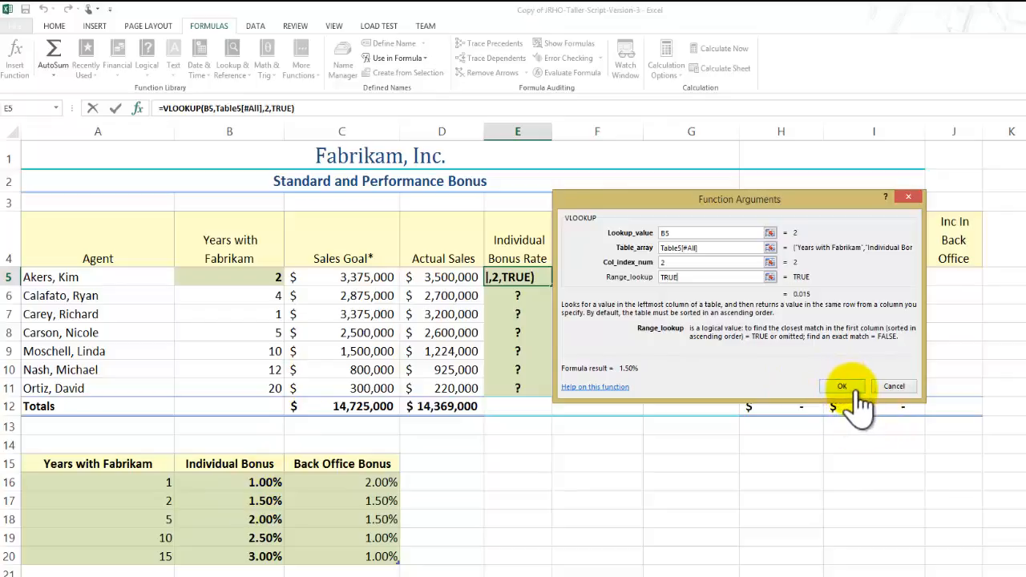
pyautogui.click(843, 387)
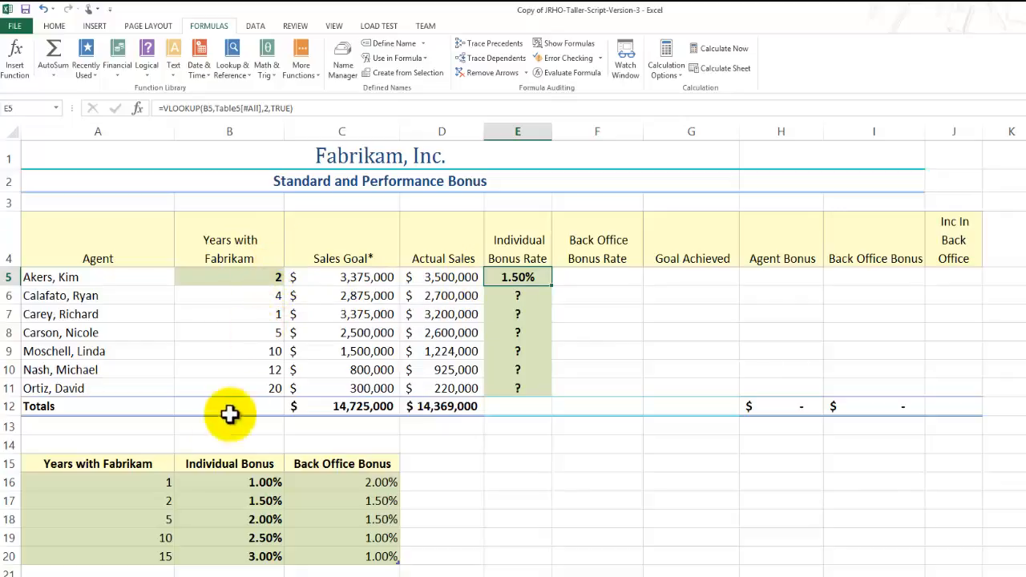
pyautogui.click(168, 500)
pyautogui.moveTo(168, 500); pyautogui.dragTo(289, 500)
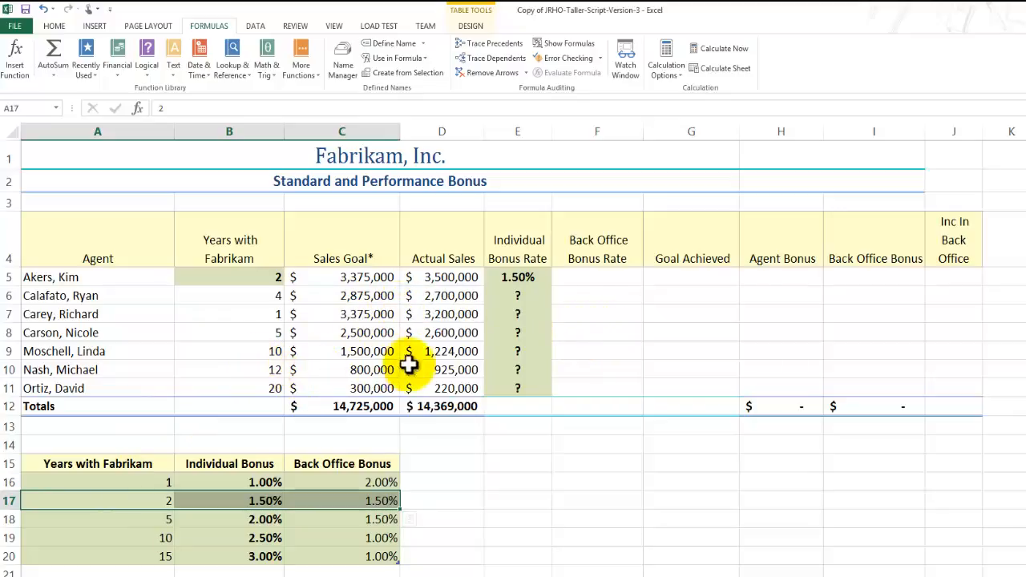
# Insert VLOOKUP in E10 with lookup value B10 and the whole bonus table A15:C20, headers included, as the table array.
pyautogui.click(522, 370)
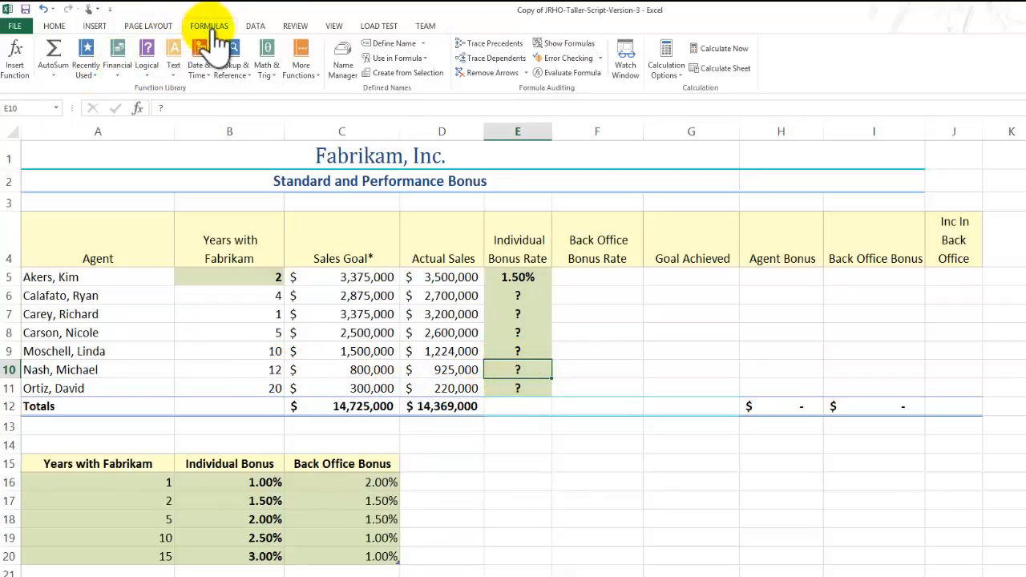
pyautogui.click(243, 71)
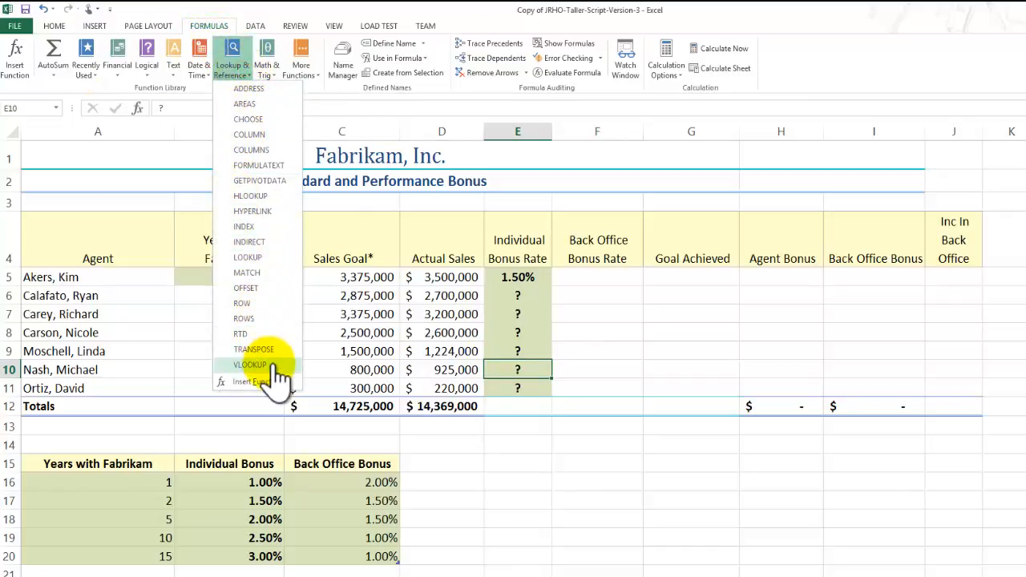
pyautogui.click(250, 365)
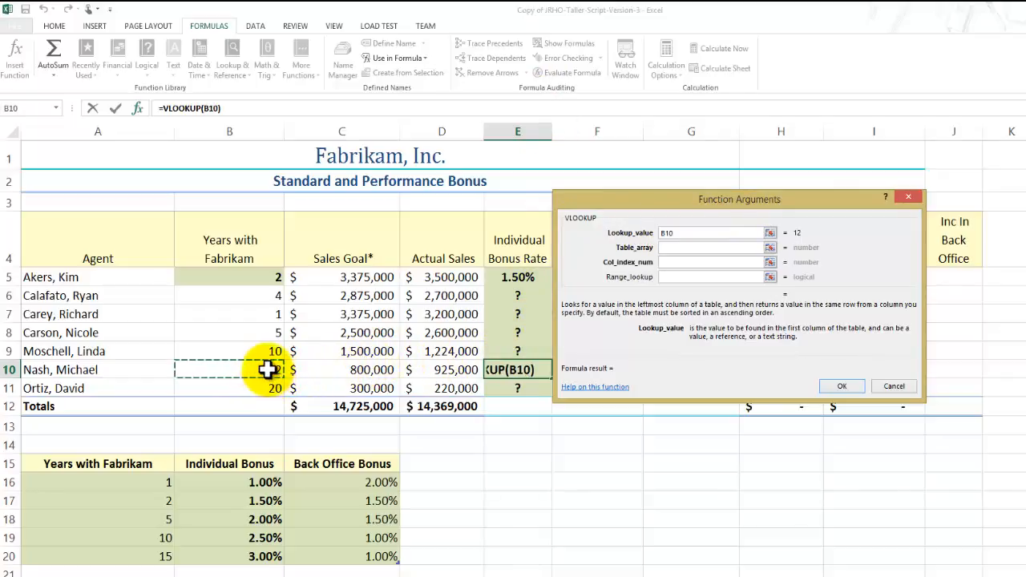
pyautogui.click(680, 247)
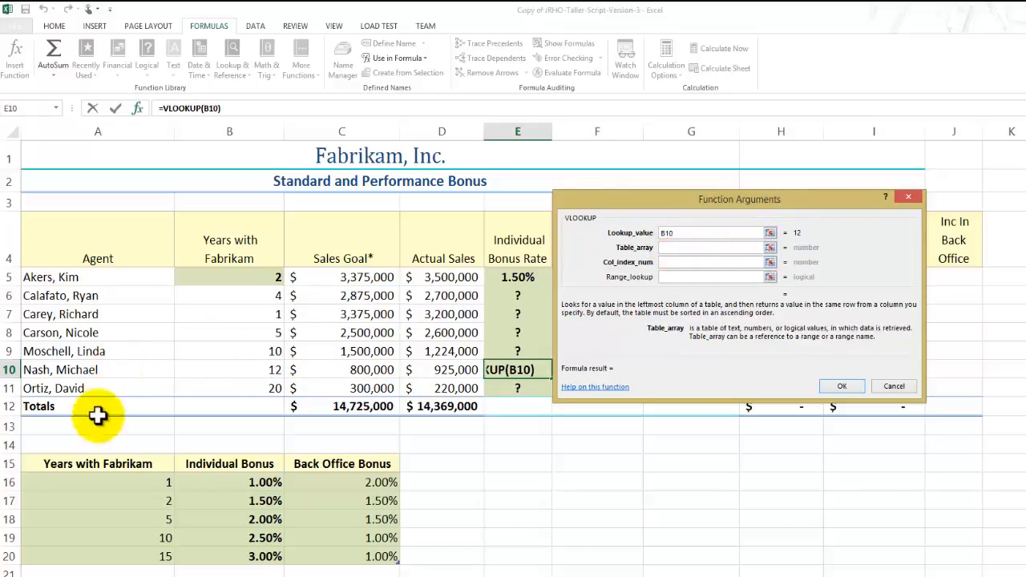
pyautogui.click(88, 463)
pyautogui.moveTo(88, 474); pyautogui.dragTo(311, 552)
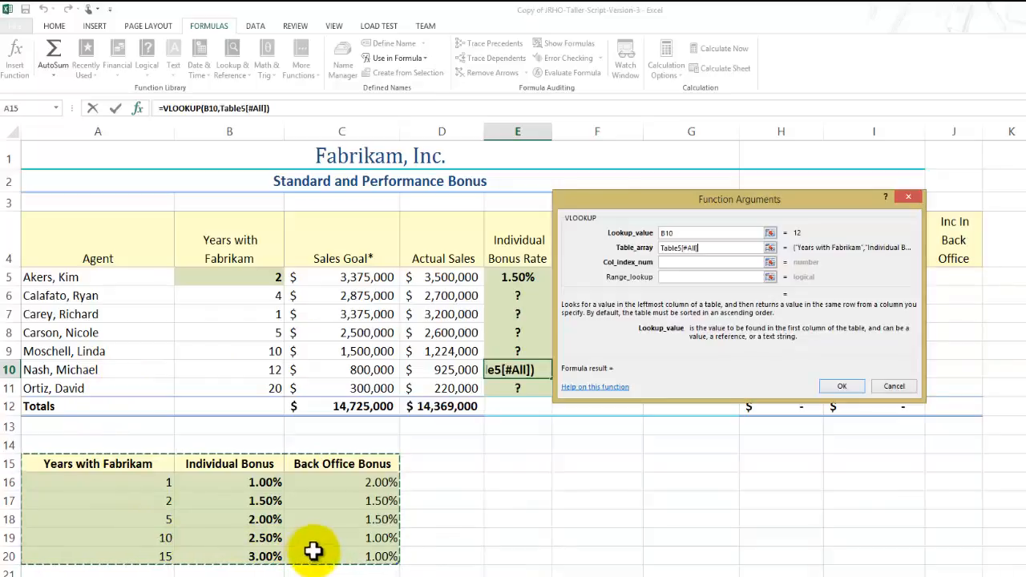
# Complete the E10 VLOOKUP with column index 2 and range lookup TRUE, and select B10:E10 to check the row.
pyautogui.click(679, 262)
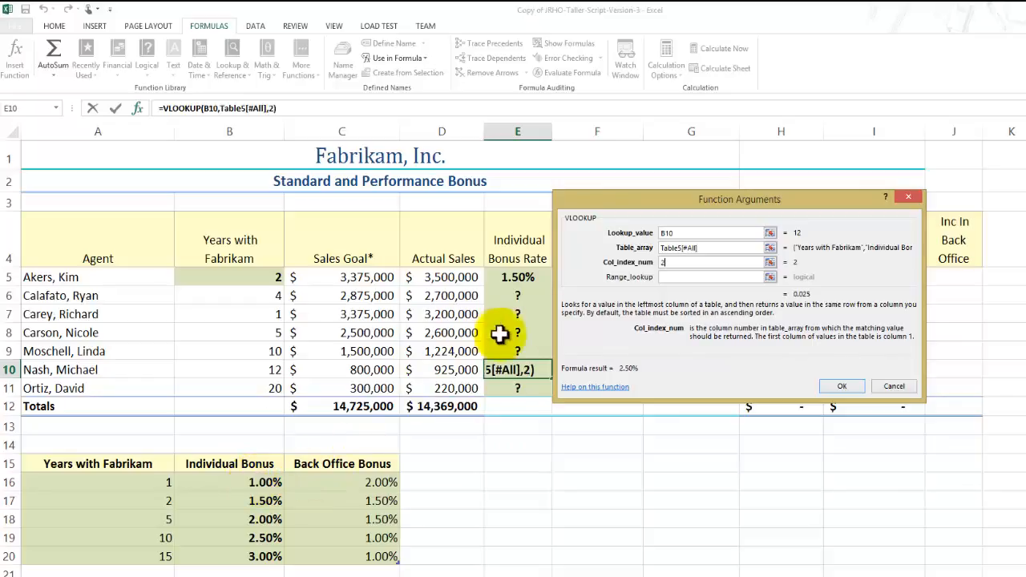
pyautogui.click(665, 276)
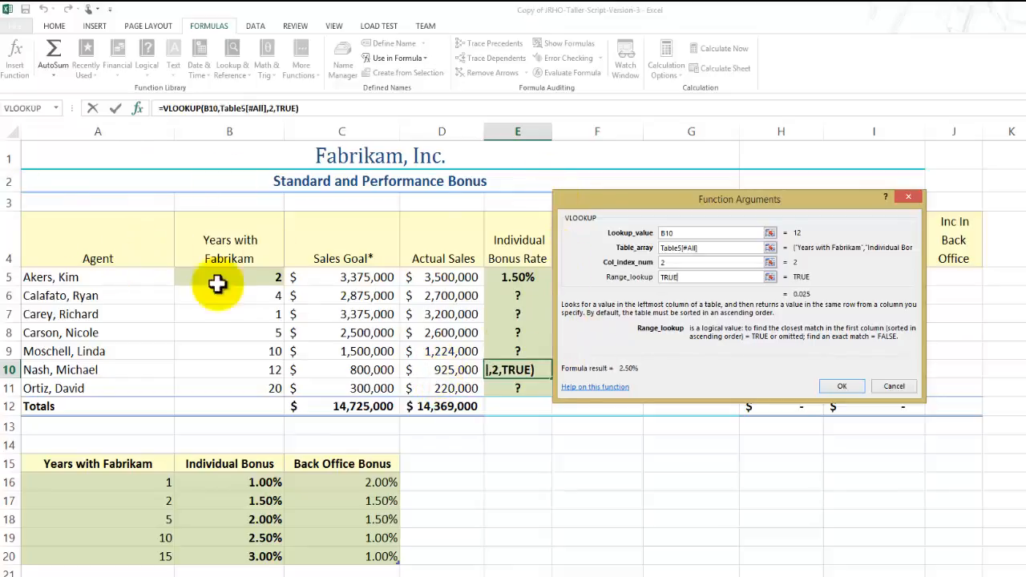
pyautogui.click(834, 385)
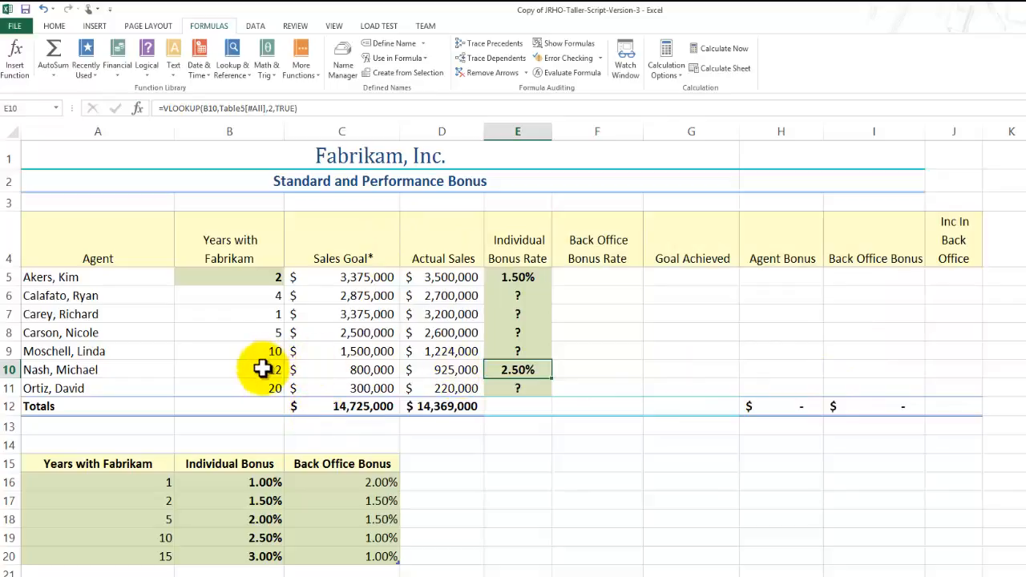
pyautogui.moveTo(264, 368); pyautogui.dragTo(491, 371)
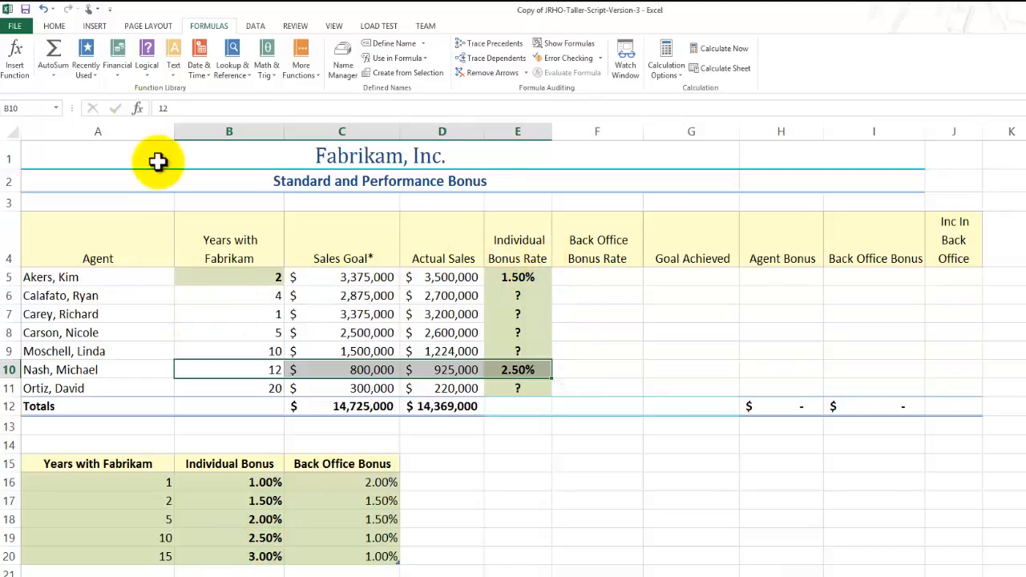
# Fill the VLOOKUP formula from E5 down through E11 to complete the Individual Bonus Rate column.
pyautogui.click(529, 277)
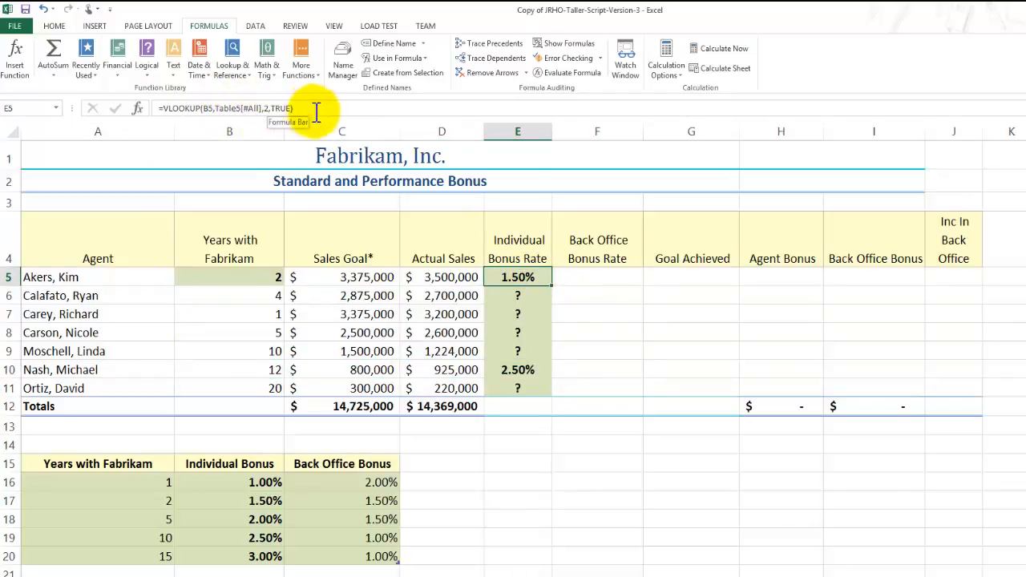
pyautogui.moveTo(553, 286); pyautogui.dragTo(549, 397)
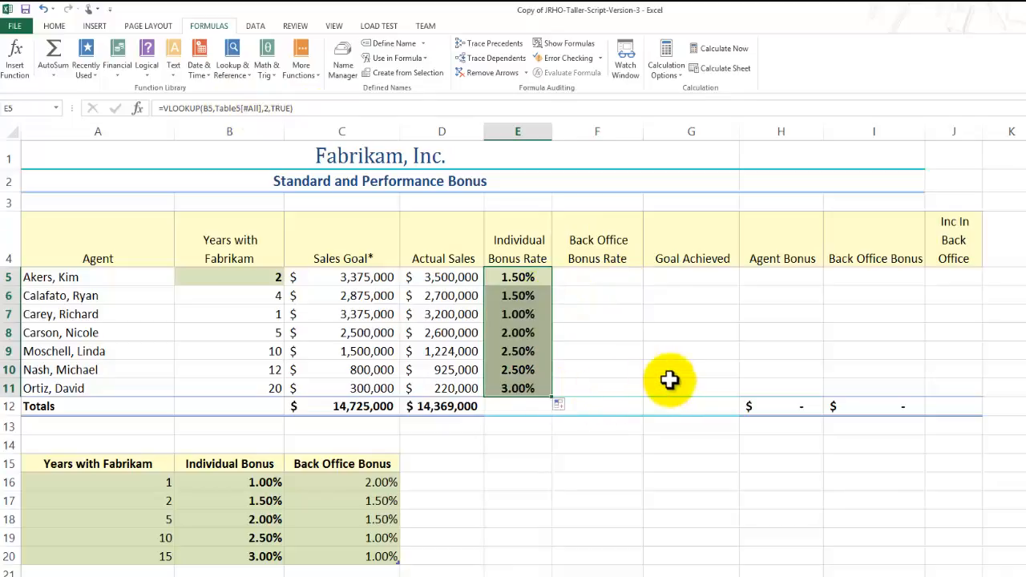
pyautogui.click(589, 356)
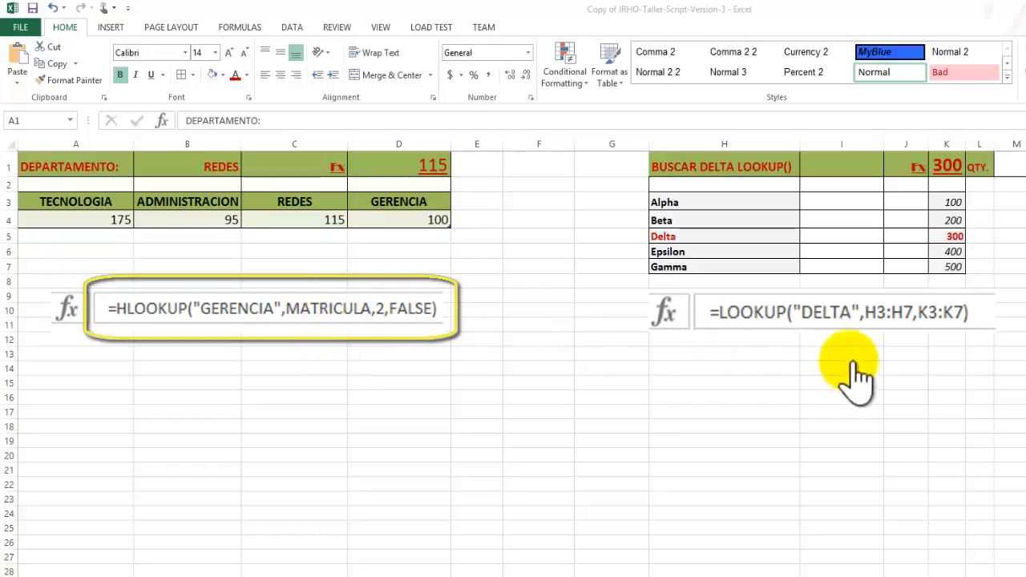
# Examine the HLOOKUP and LOOKUP examples and find the MATRICULA range among the defined names available for formulas.
pyautogui.click(888, 322)
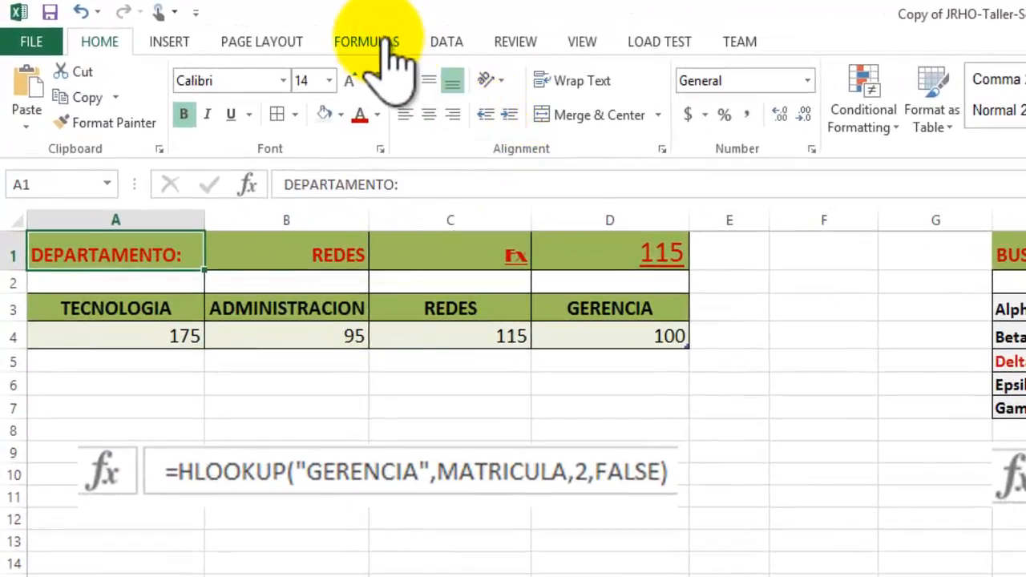
pyautogui.click(384, 44)
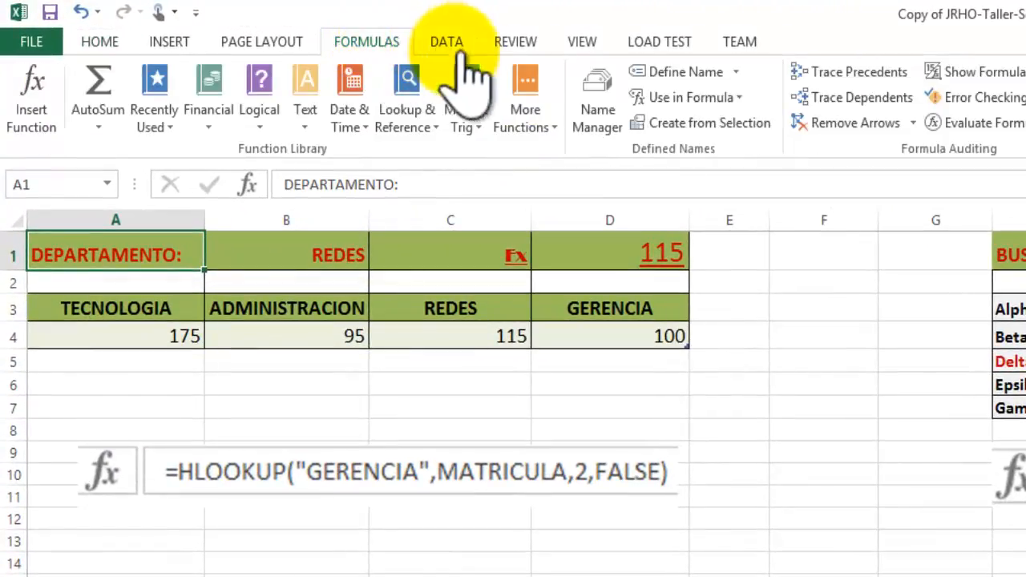
pyautogui.click(736, 73)
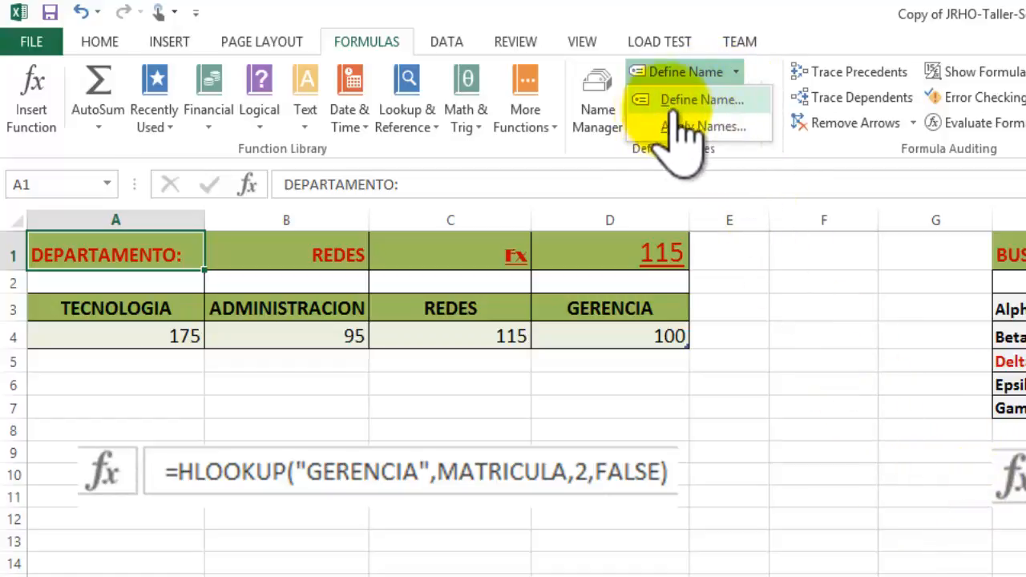
pyautogui.click(778, 293)
pyautogui.click(739, 97)
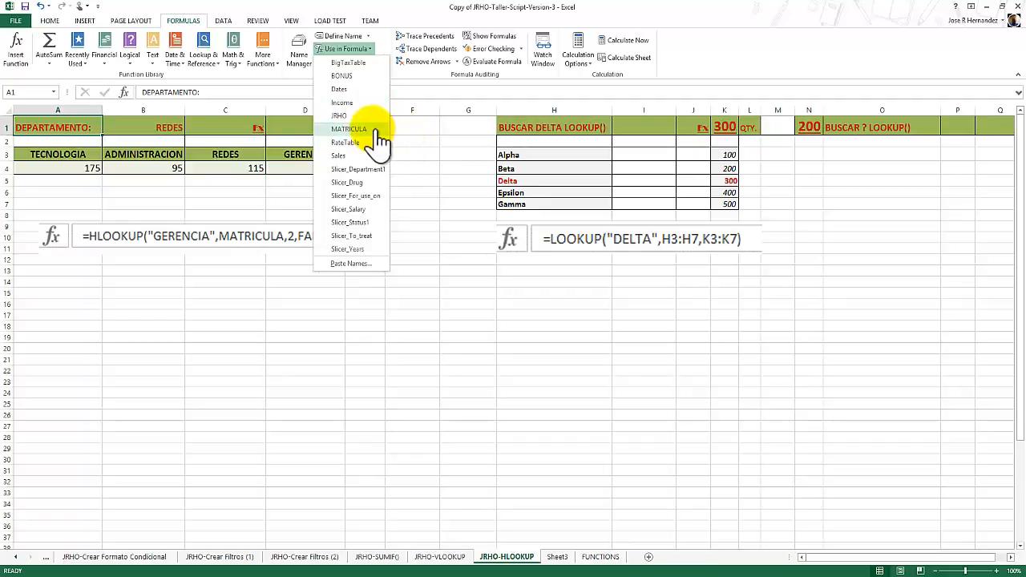
pyautogui.click(280, 240)
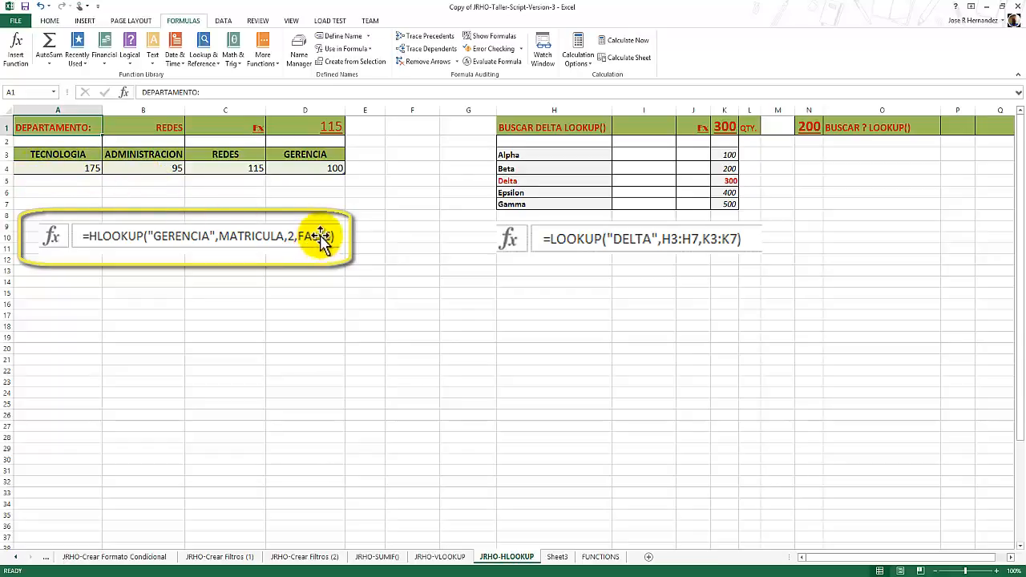
pyautogui.scroll(-1, 305, 247)
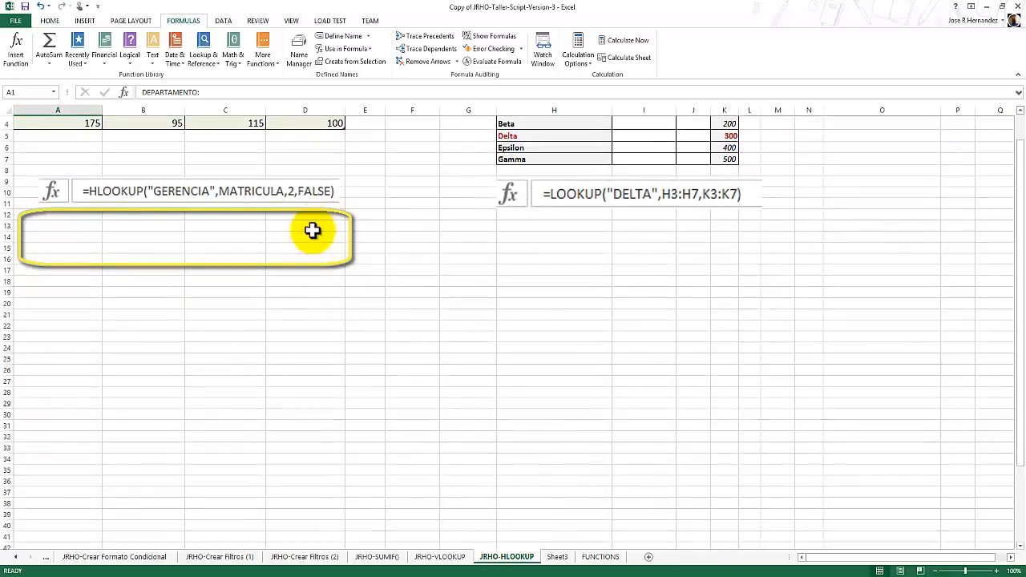
pyautogui.scroll(1, 312, 246)
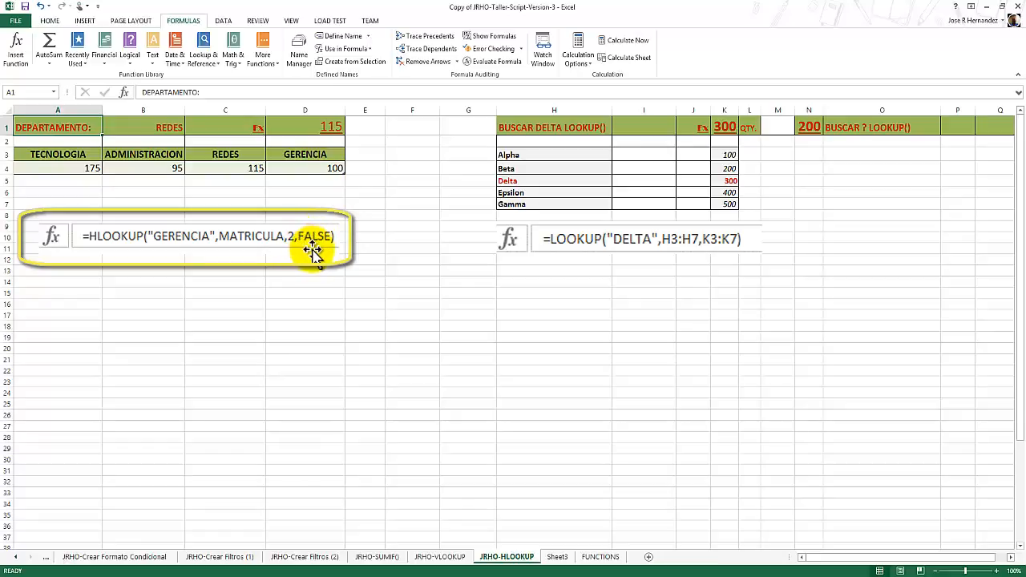
# Change the lookup value of the HLOOKUP formula in D1 to "GERENCIA" and confirm it.
pyautogui.click(320, 128)
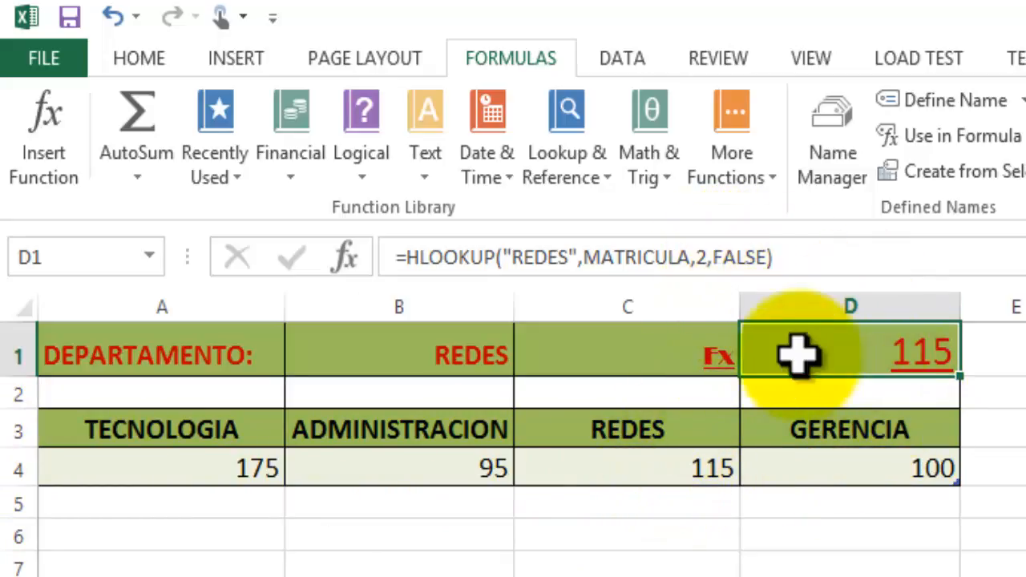
pyautogui.click(537, 257)
pyautogui.doubleClick(537, 257)
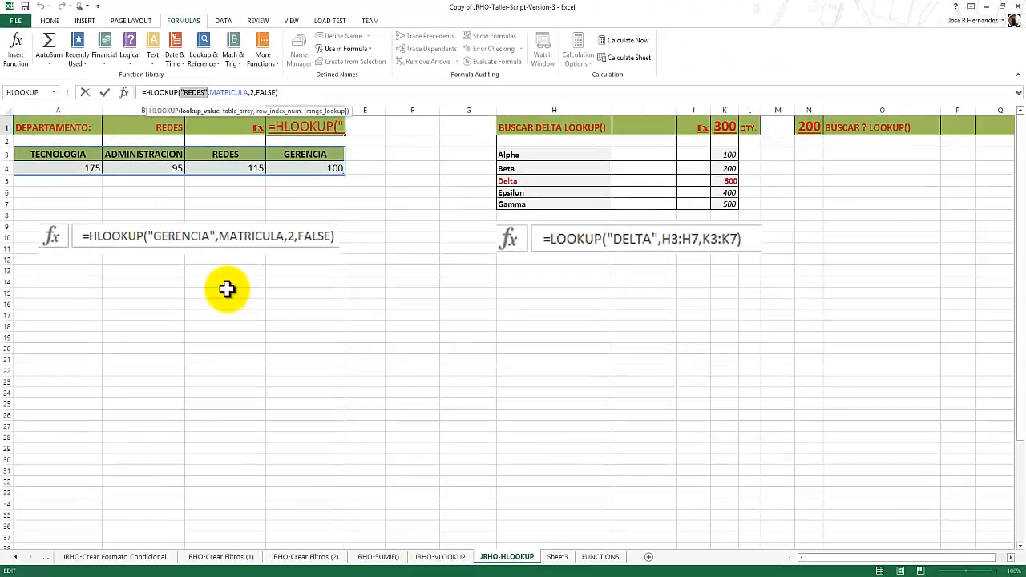
pyautogui.write('"')
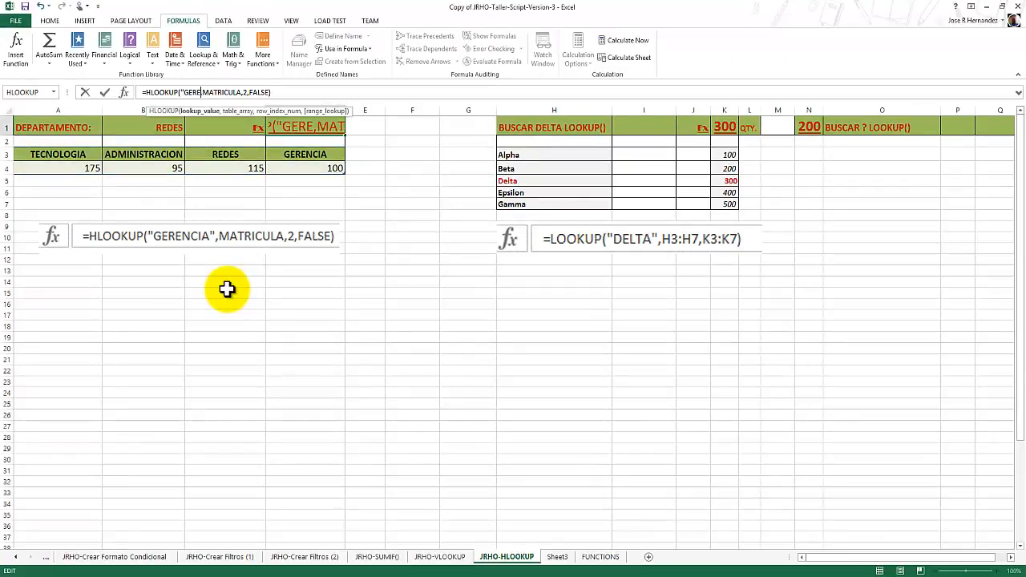
pyautogui.write('GERENCIA"')
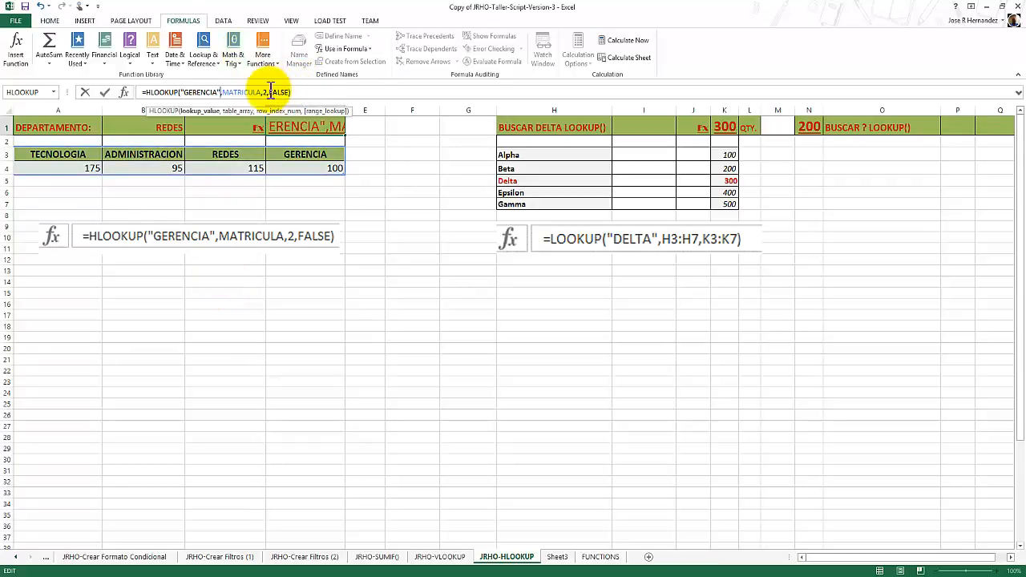
pyautogui.click(105, 92)
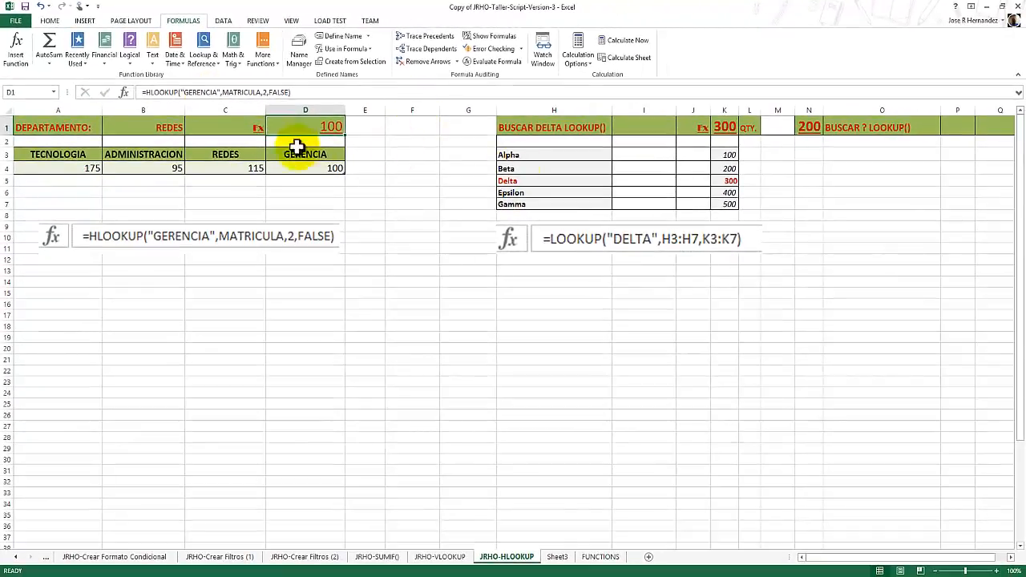
# Examine the LOOKUP formula in K1 together with its lookup range H3:H7 and result range K3:K7.
pyautogui.click(50, 20)
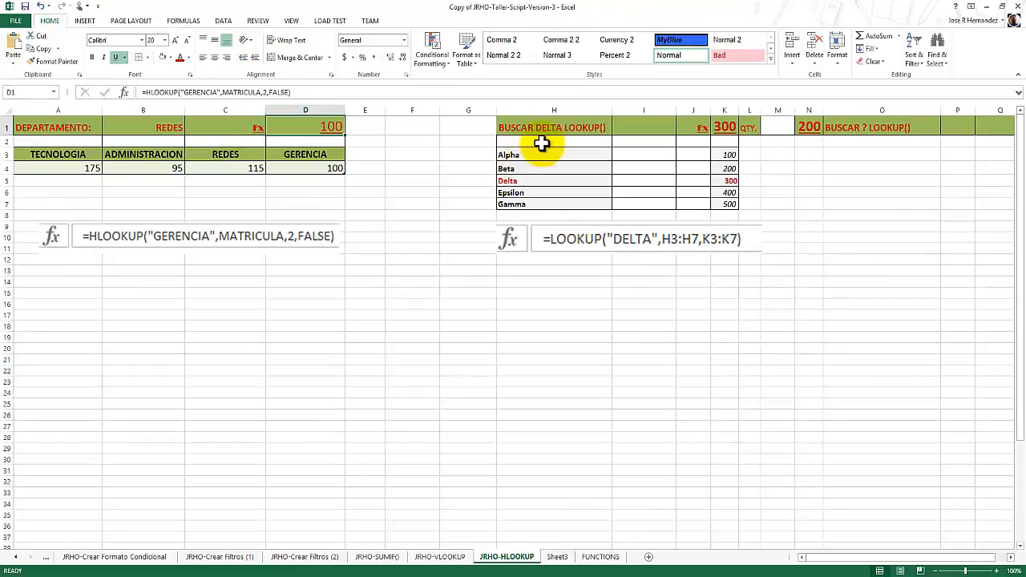
pyautogui.click(724, 128)
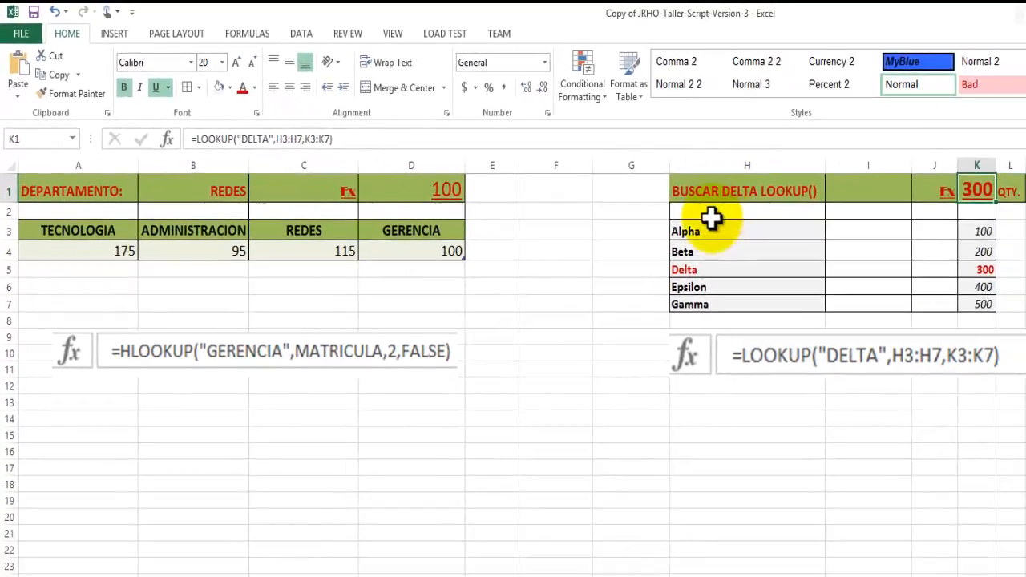
pyautogui.click(709, 230)
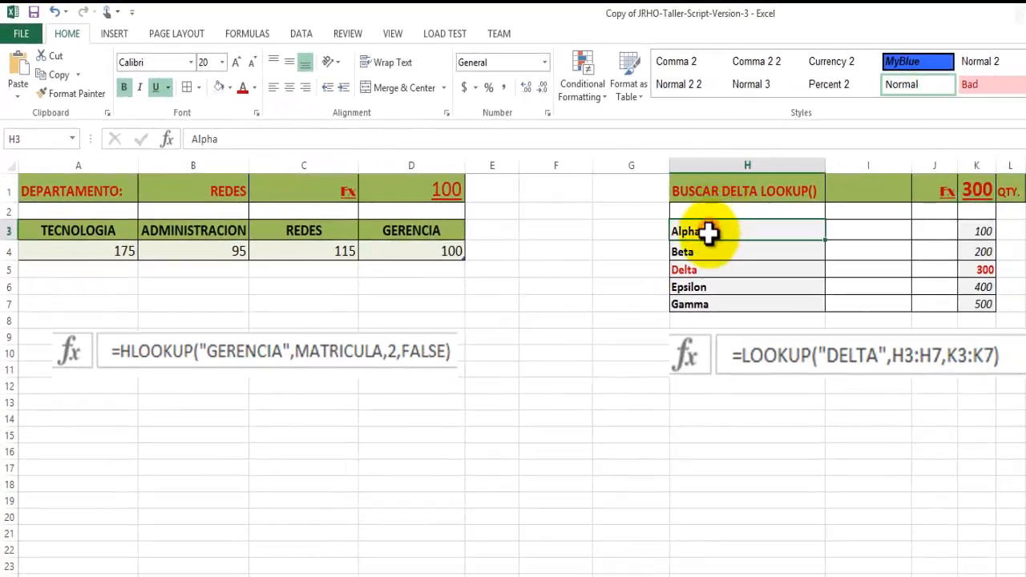
pyautogui.moveTo(709, 230); pyautogui.dragTo(710, 299)
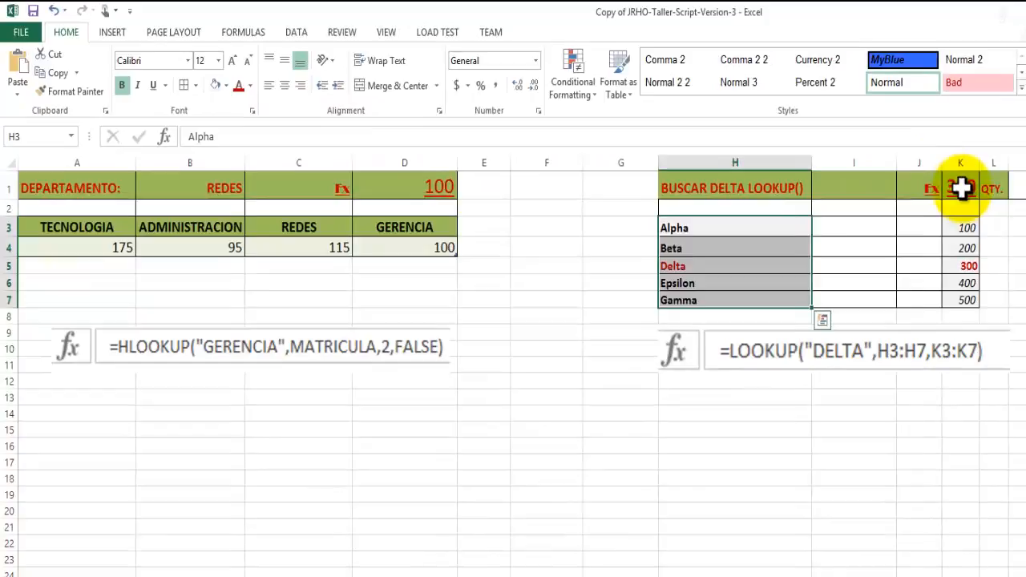
pyautogui.click(961, 189)
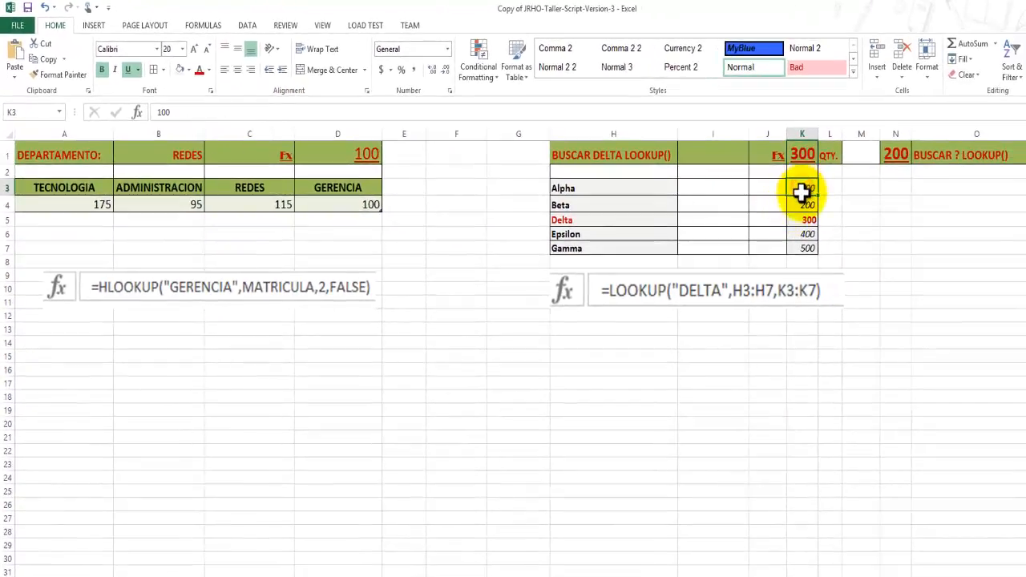
pyautogui.moveTo(801, 192); pyautogui.dragTo(801, 235)
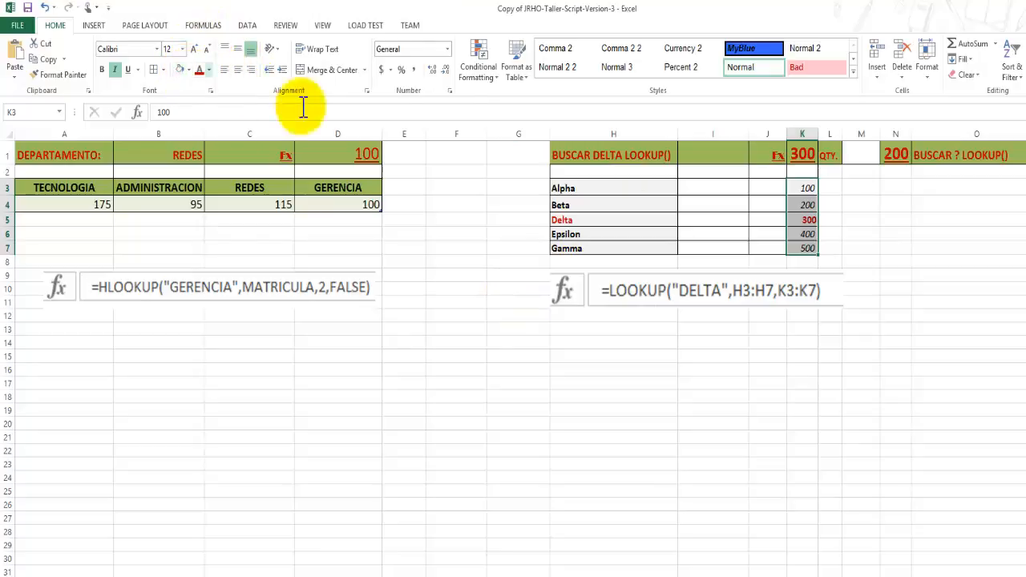
pyautogui.click(797, 149)
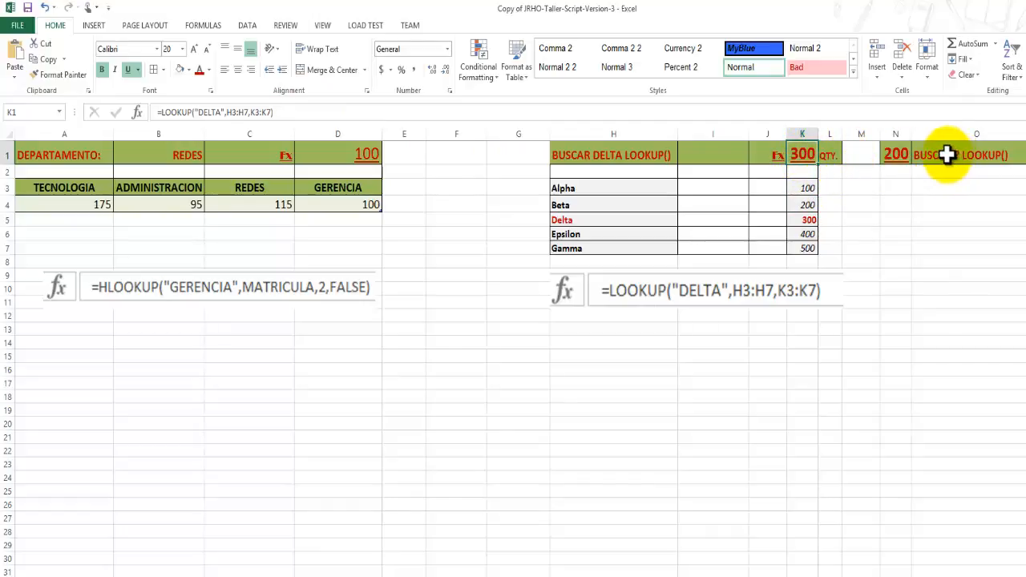
# Change the lookup value of the LOOKUP formula in N1 to "ALPHA", confirm it, and select H3:K3 to check the match.
pyautogui.click(905, 157)
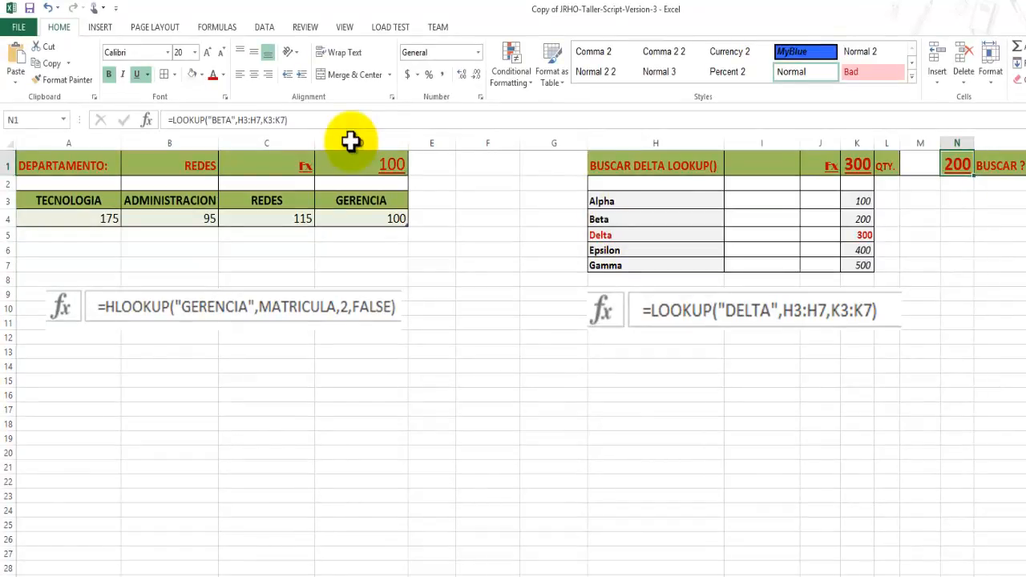
pyautogui.doubleClick(221, 120)
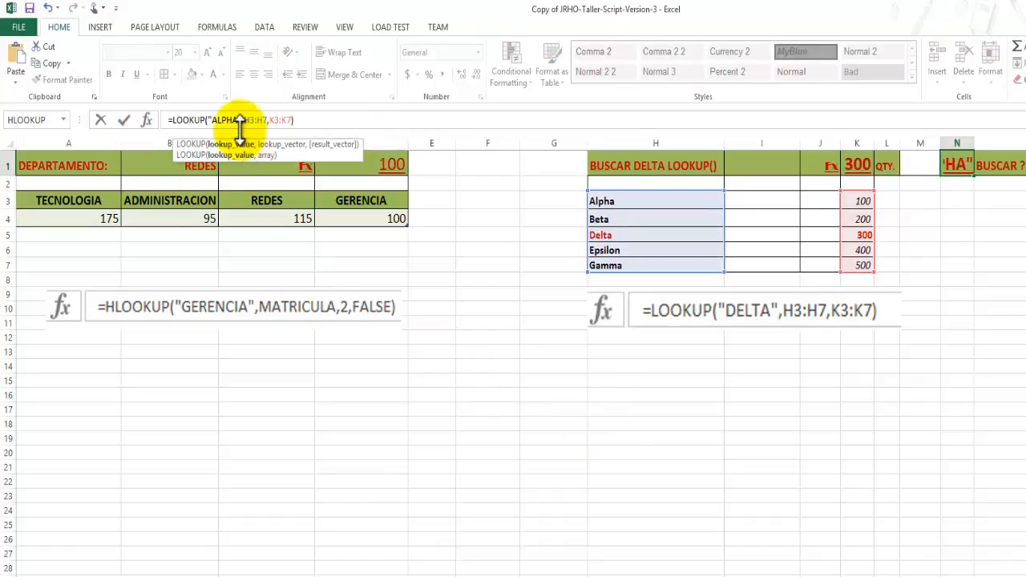
pyautogui.click(125, 120)
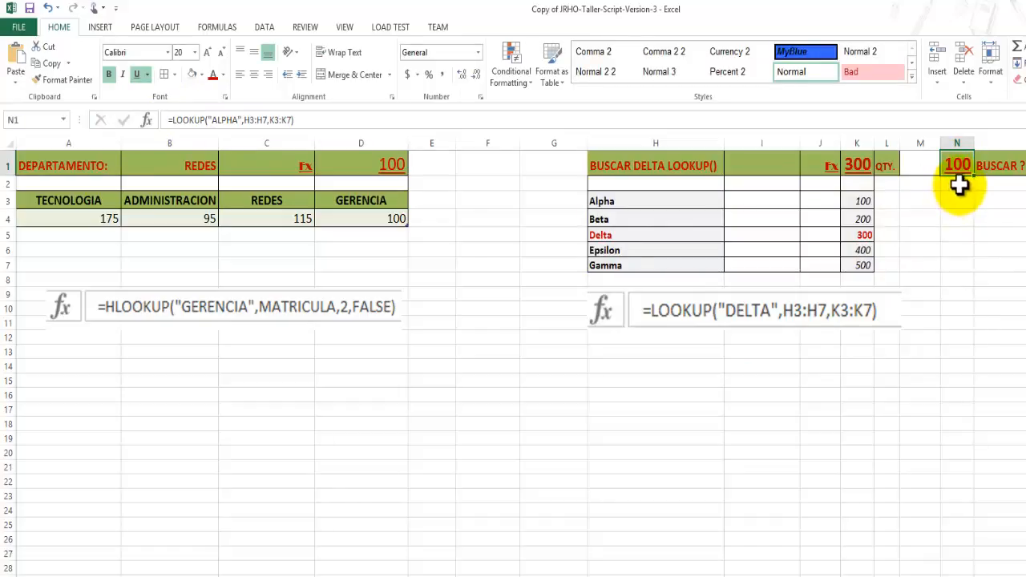
pyautogui.moveTo(613, 200); pyautogui.dragTo(852, 201)
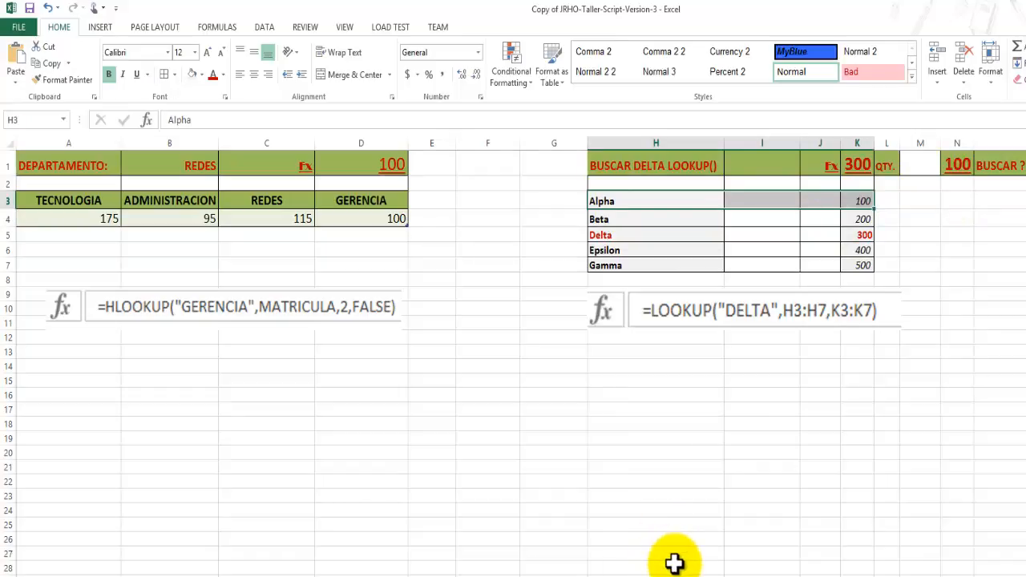
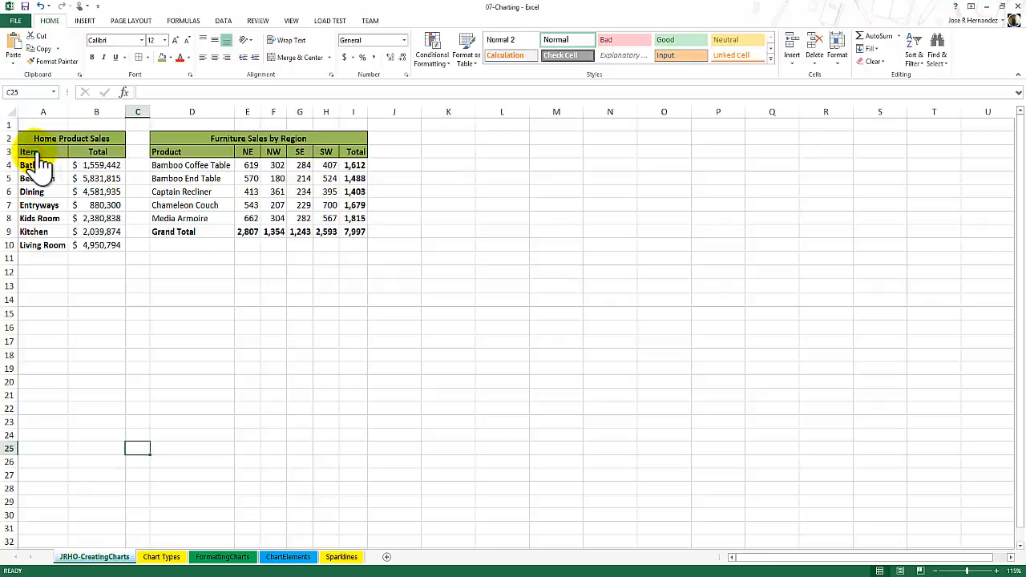
# Select the Home Product Sales data in A3:B10 with its headers and bring up the recommended charts for it.
pyautogui.moveTo(32, 151); pyautogui.dragTo(76, 208)
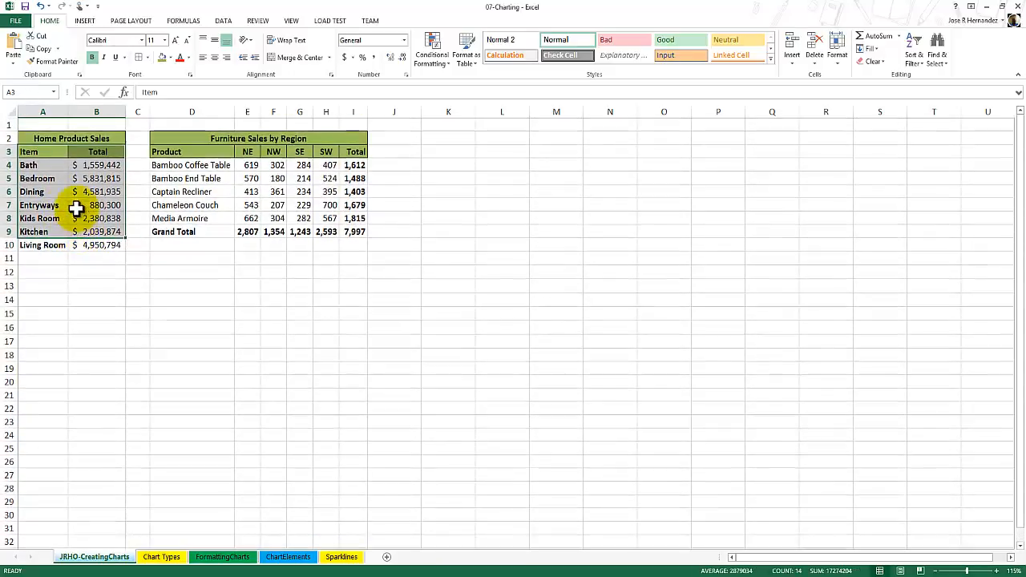
pyautogui.click(75, 195)
pyautogui.moveTo(33, 154); pyautogui.dragTo(88, 244)
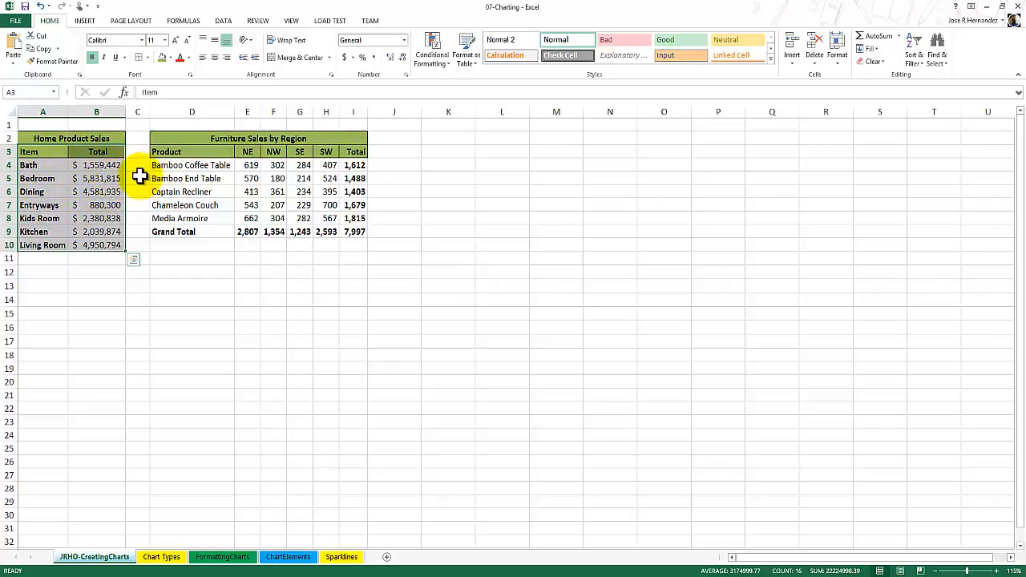
pyautogui.click(86, 21)
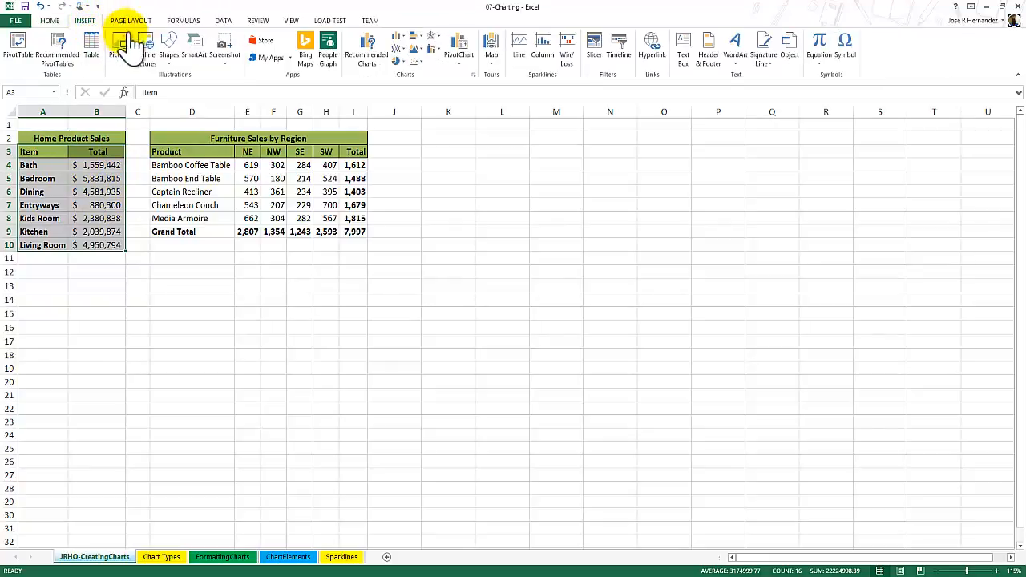
pyautogui.click(384, 72)
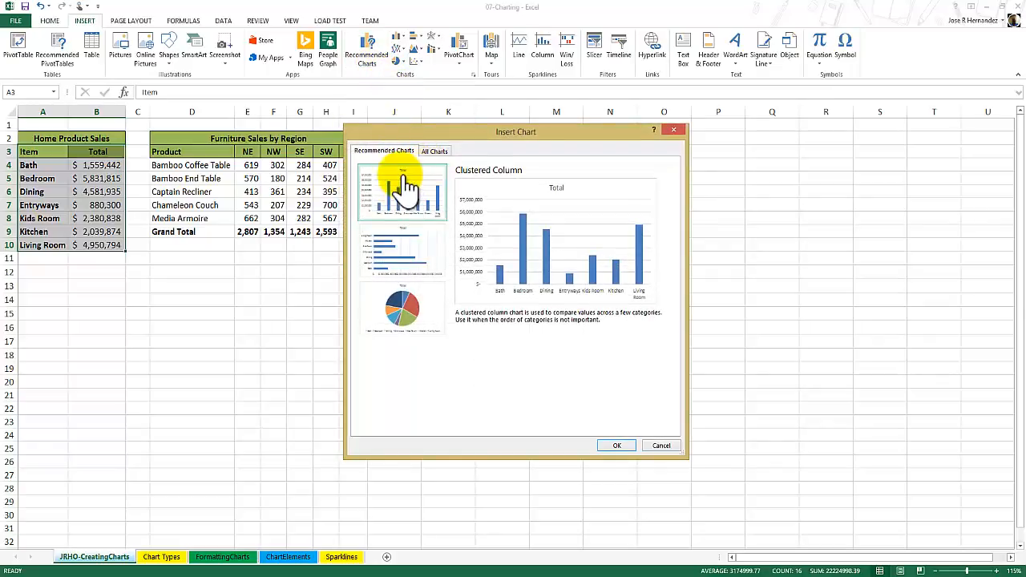
# Compare the Clustered Bar, Pie and Clustered Column recommendations and examine the alternative column layout among all chart types.
pyautogui.click(399, 242)
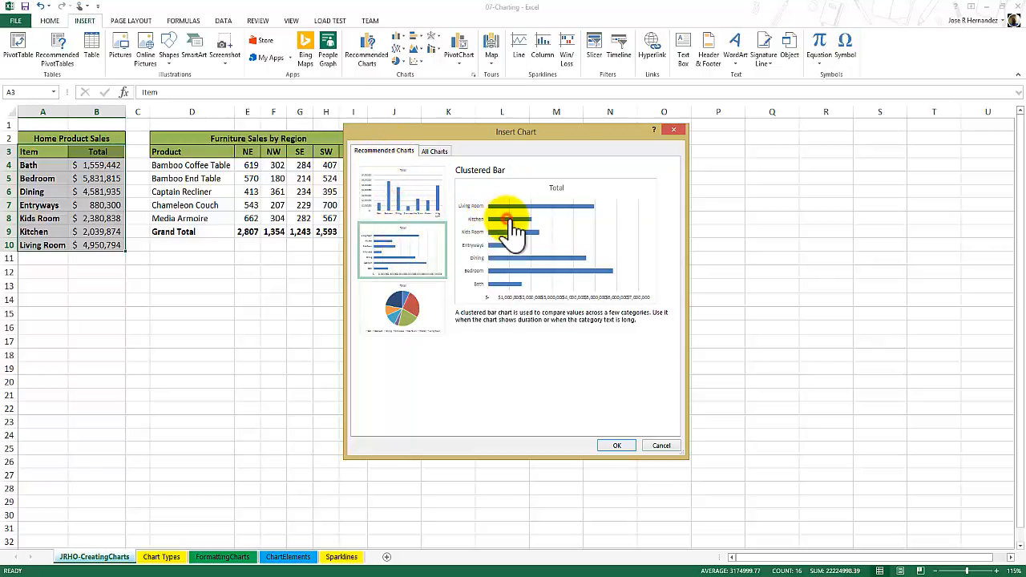
pyautogui.click(400, 291)
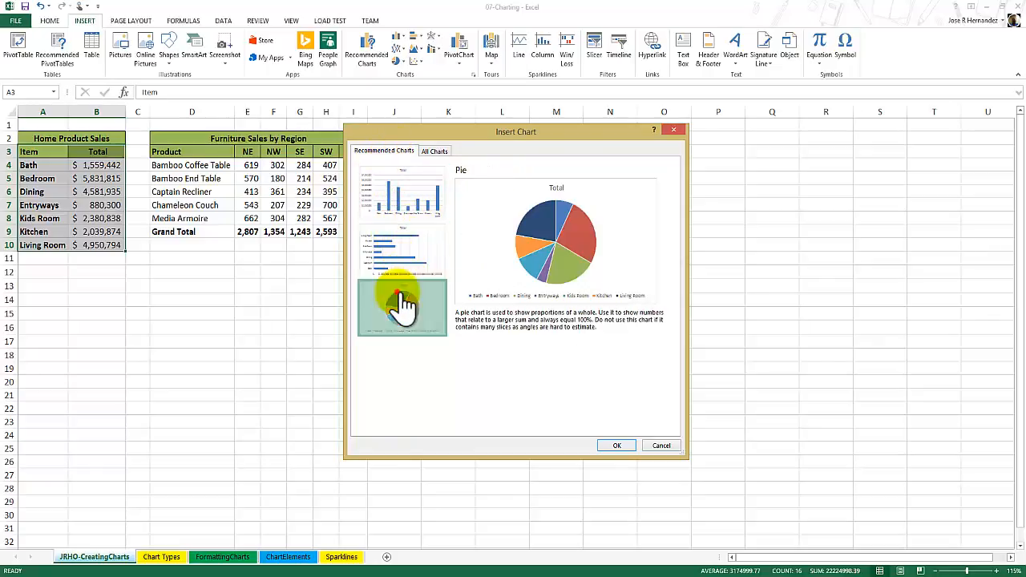
pyautogui.click(412, 210)
pyautogui.click(413, 247)
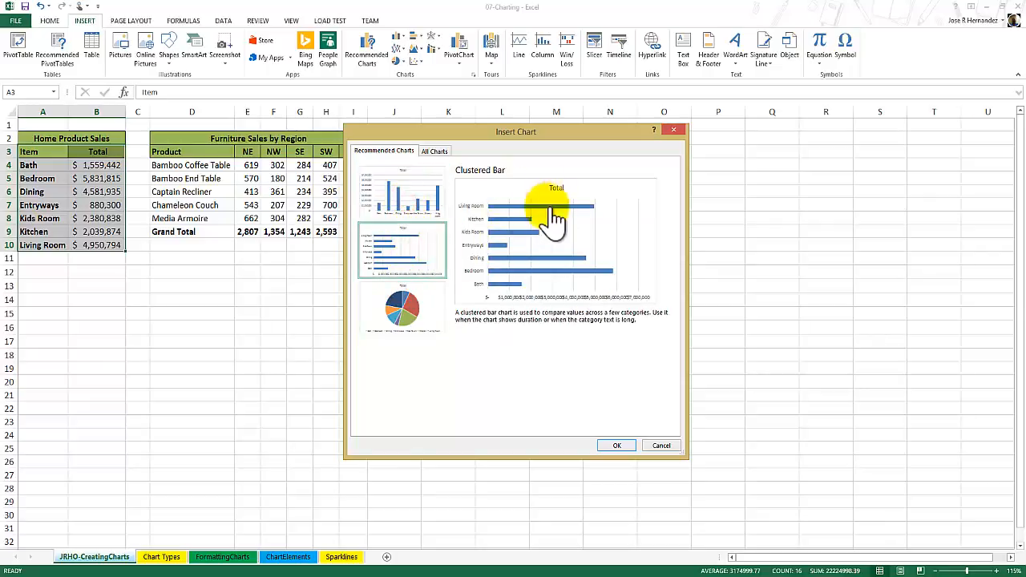
pyautogui.click(417, 306)
pyautogui.click(413, 193)
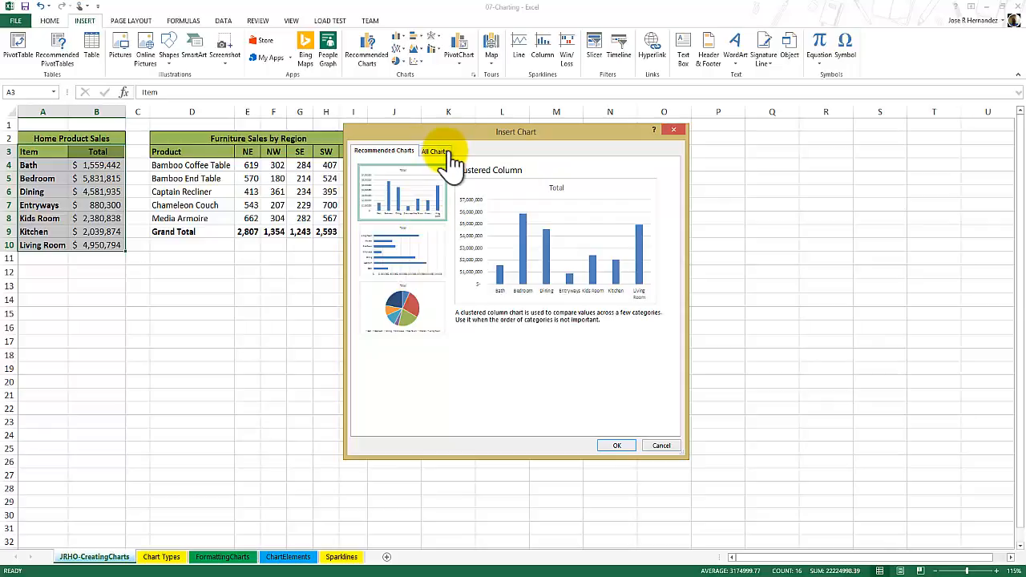
pyautogui.click(450, 155)
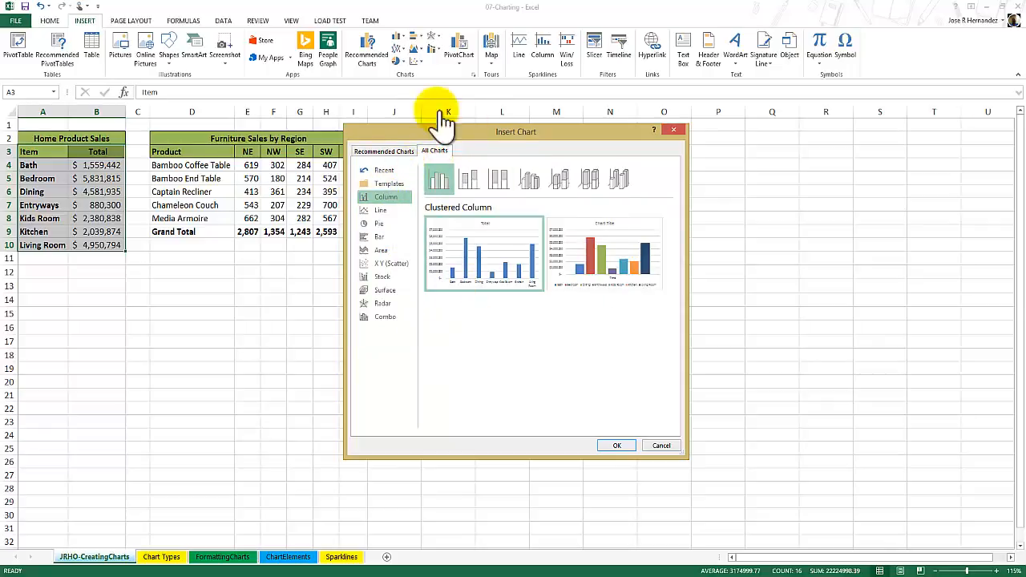
pyautogui.moveTo(607, 271)
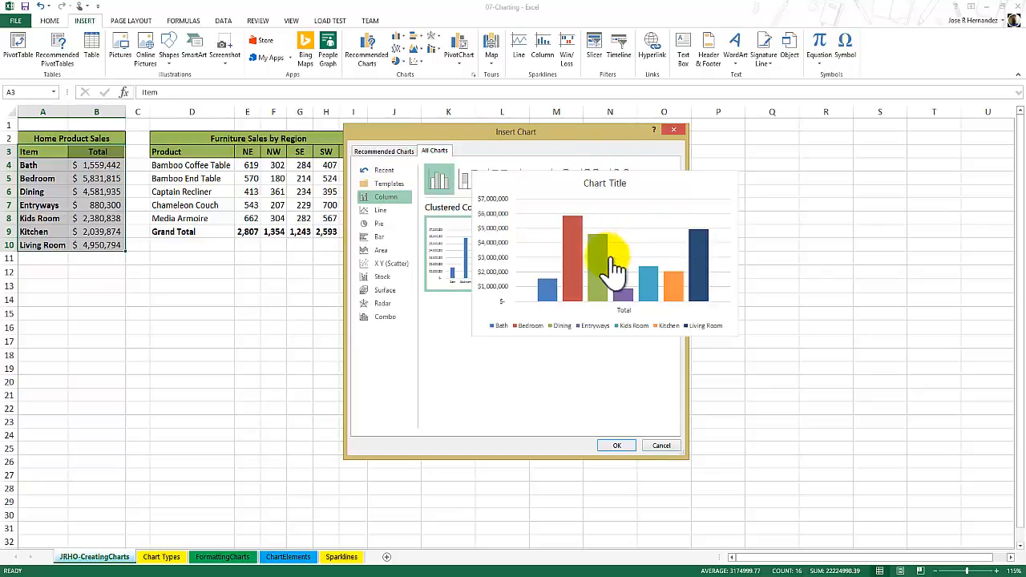
# Insert the recommended Clustered Column chart and place it directly below the Home Product Sales table.
pyautogui.click(388, 152)
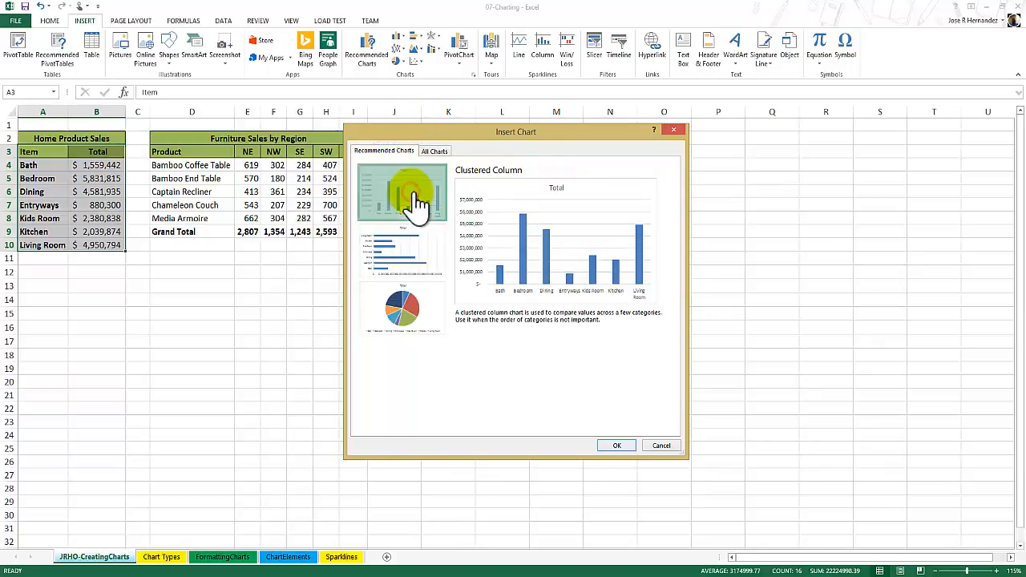
pyautogui.click(616, 445)
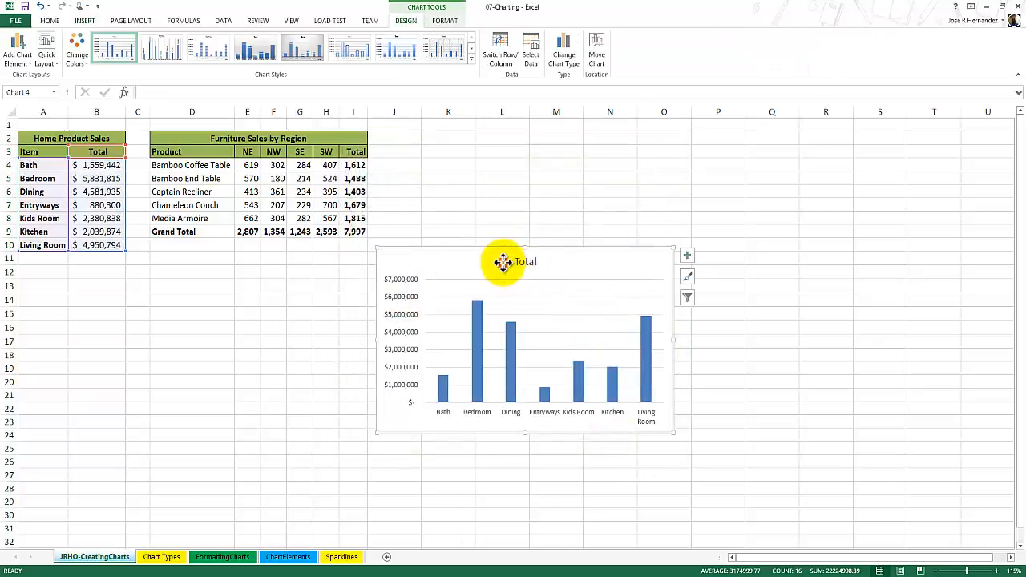
pyautogui.moveTo(502, 262); pyautogui.dragTo(166, 284)
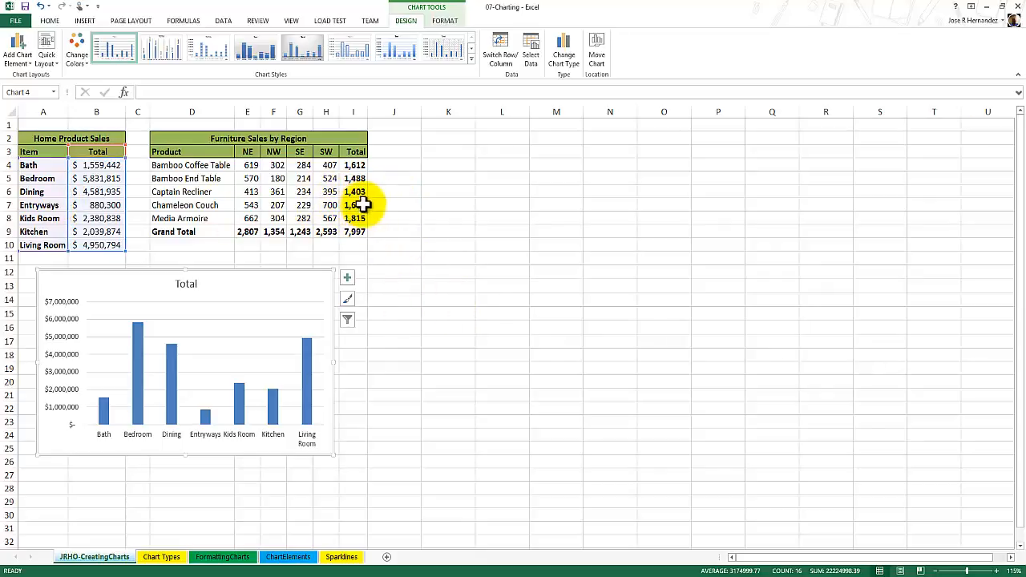
# Select the Furniture Sales by Region data in D3:I8, excluding the Grand Total row, and bring up its recommended charts.
pyautogui.click(179, 152)
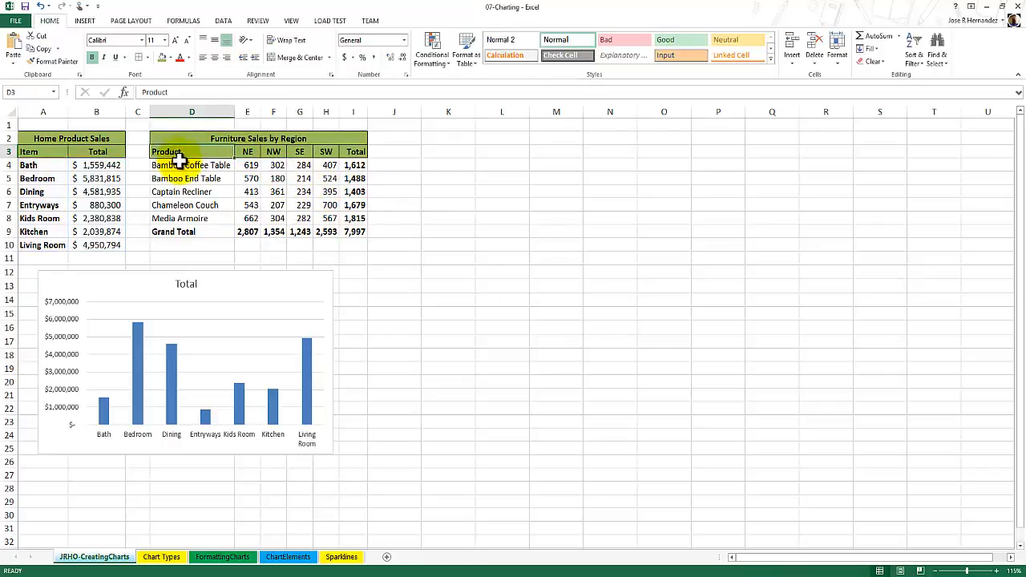
pyautogui.moveTo(180, 161); pyautogui.dragTo(351, 210)
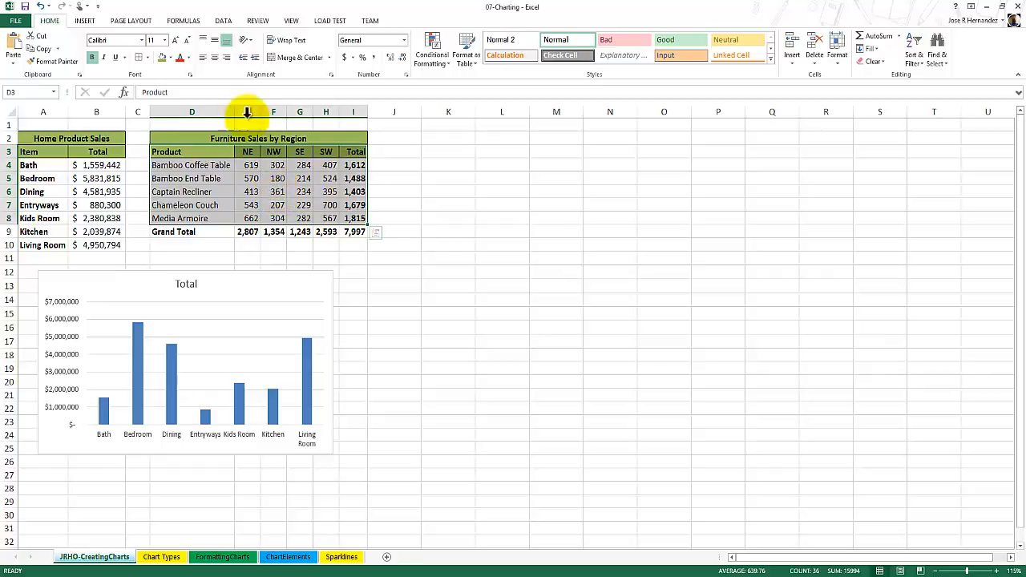
pyautogui.click(83, 21)
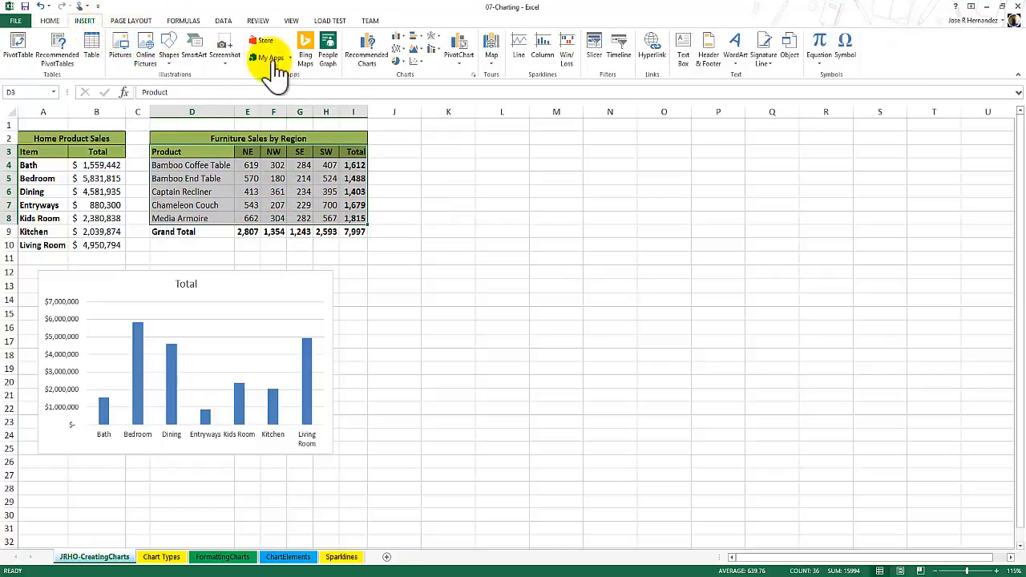
pyautogui.click(382, 66)
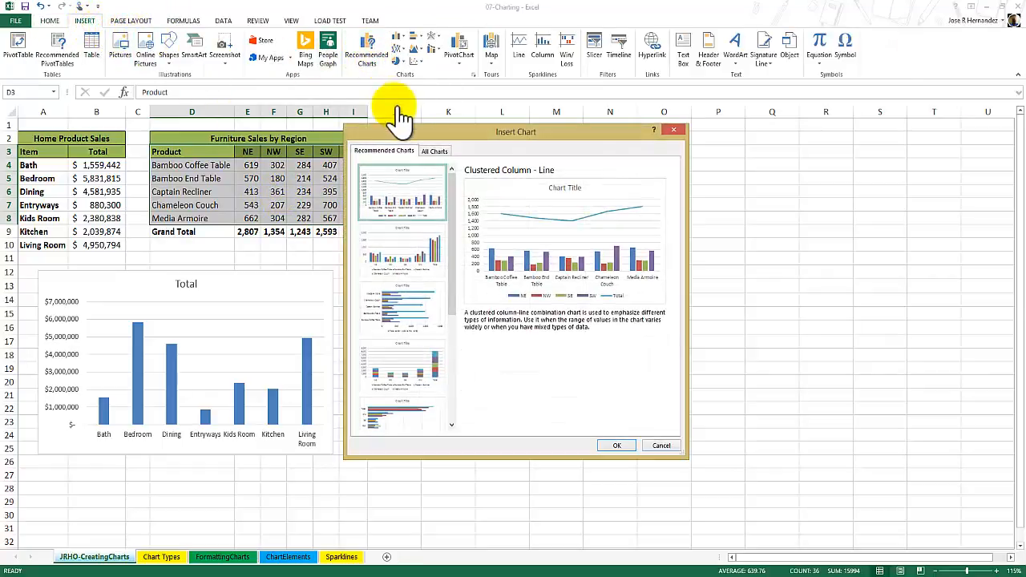
# Compare the recommended combo, clustered and stacked column and bar chart previews for the furniture sales data.
pyautogui.scroll(-1, 403, 258)
pyautogui.click(404, 232)
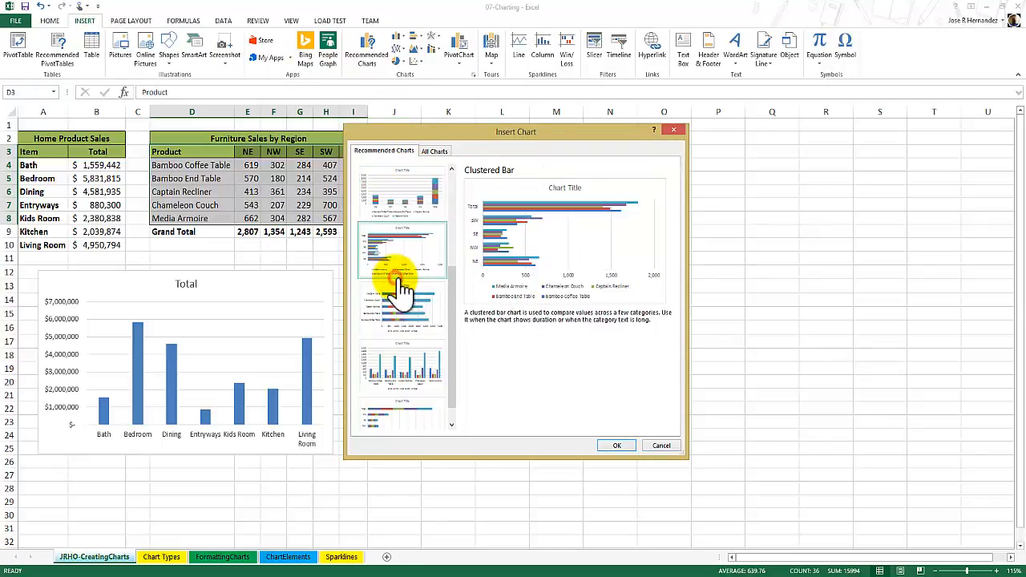
pyautogui.click(408, 383)
pyautogui.moveTo(455, 358); pyautogui.dragTo(454, 188)
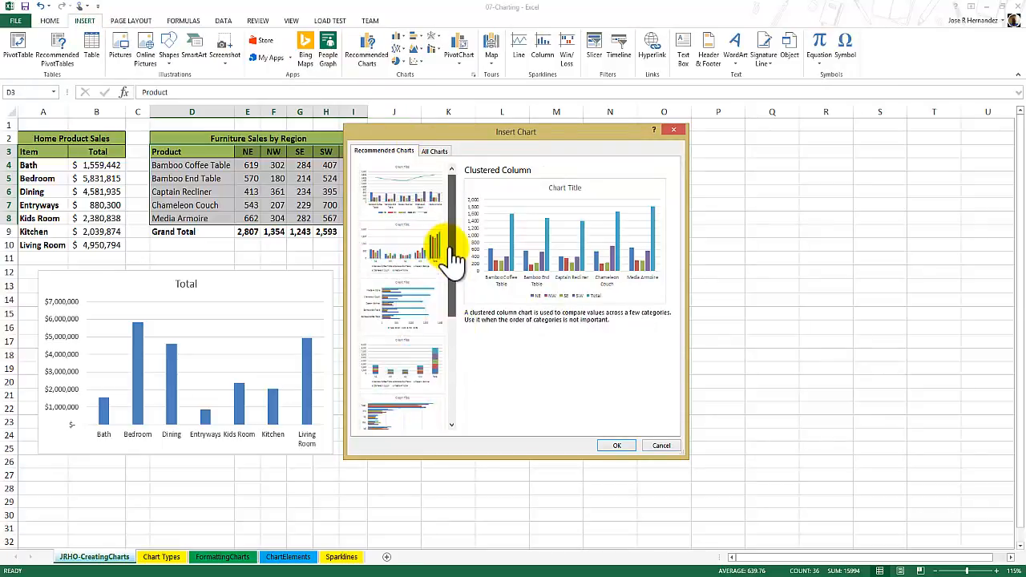
pyautogui.click(405, 185)
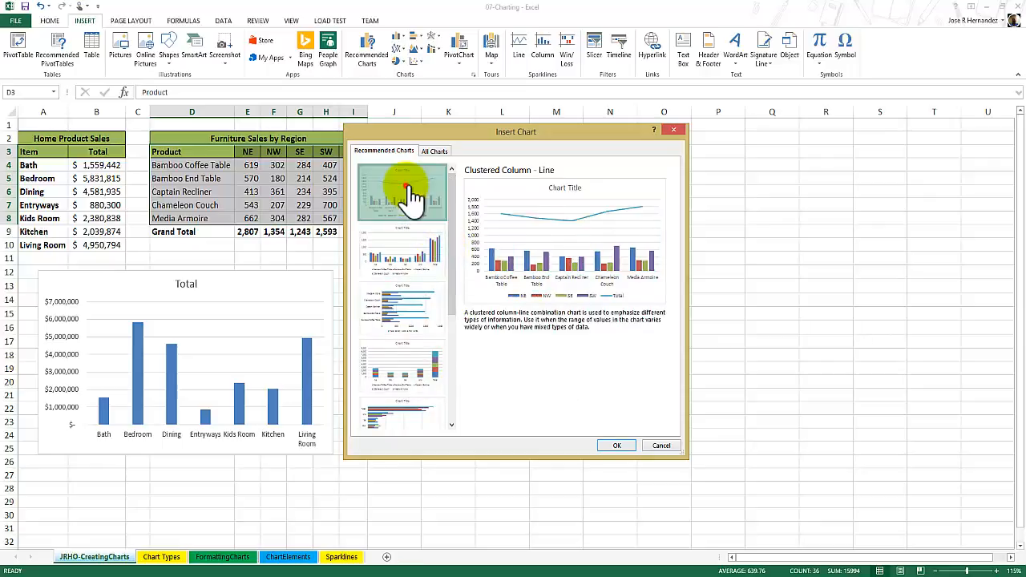
pyautogui.click(418, 248)
pyautogui.click(405, 305)
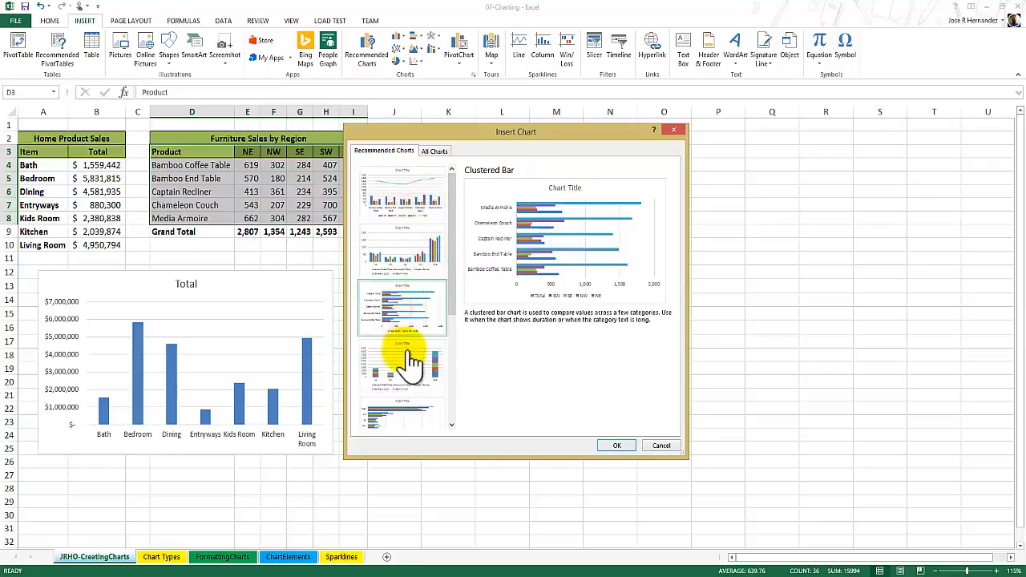
pyautogui.click(411, 361)
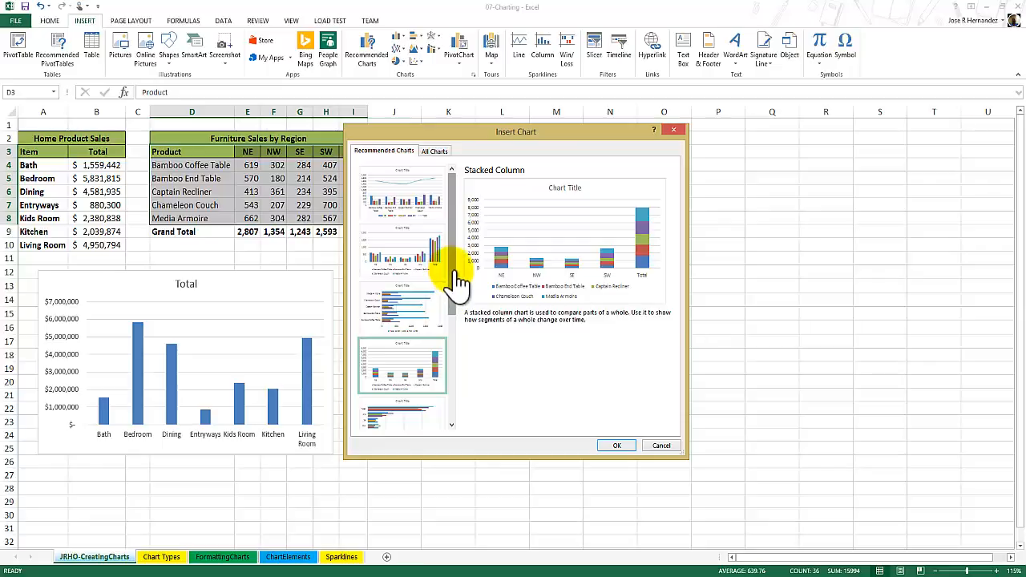
pyautogui.scroll(-2, 457, 277)
pyautogui.click(421, 327)
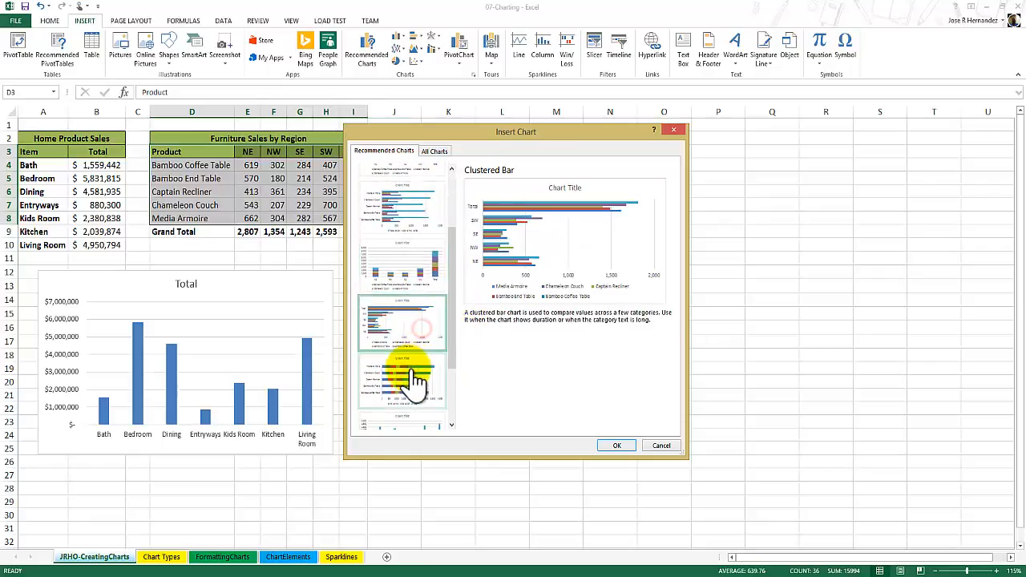
pyautogui.click(415, 380)
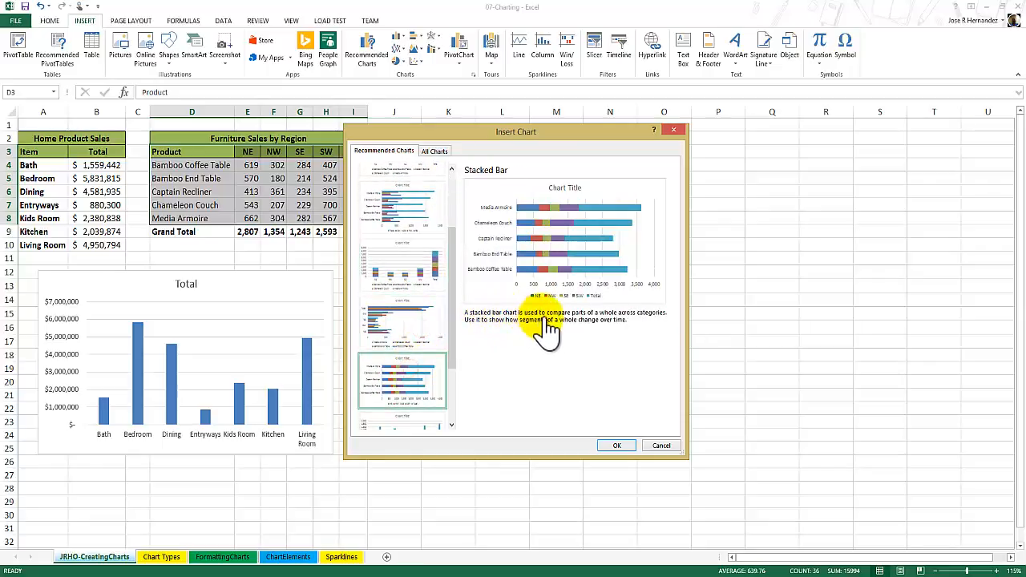
pyautogui.moveTo(451, 262); pyautogui.dragTo(458, 190)
pyautogui.click(401, 252)
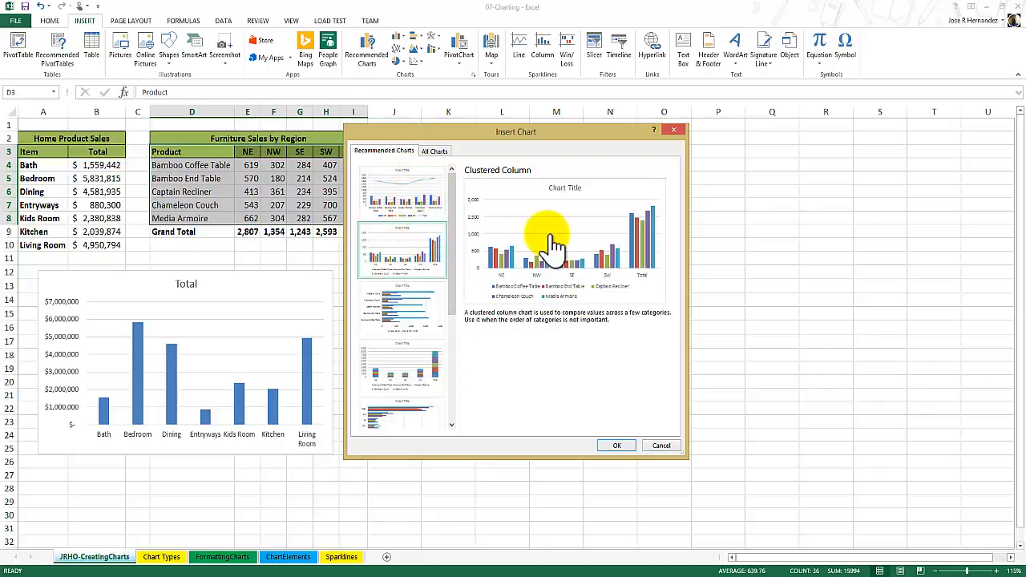
pyautogui.click(418, 298)
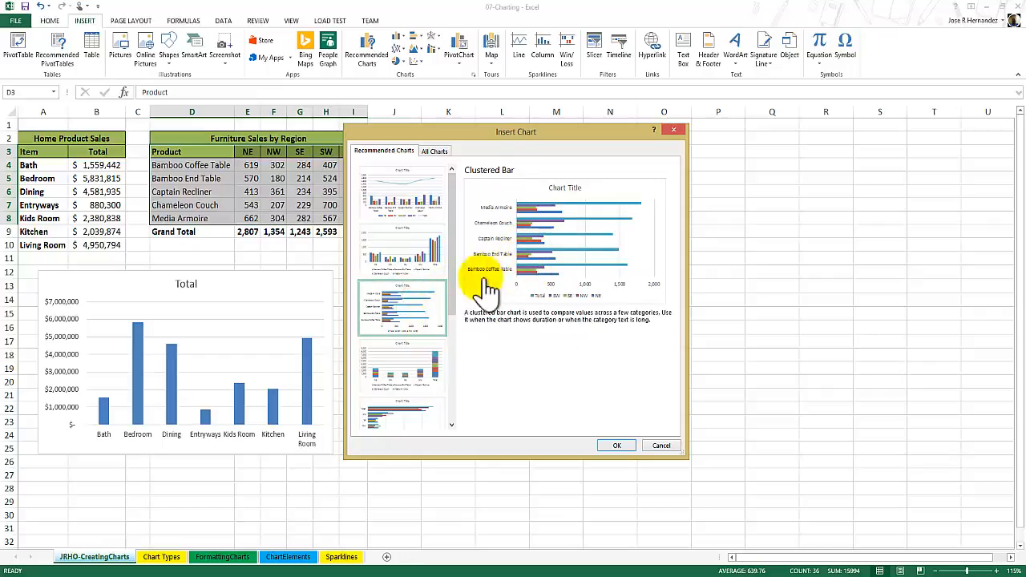
pyautogui.click(411, 367)
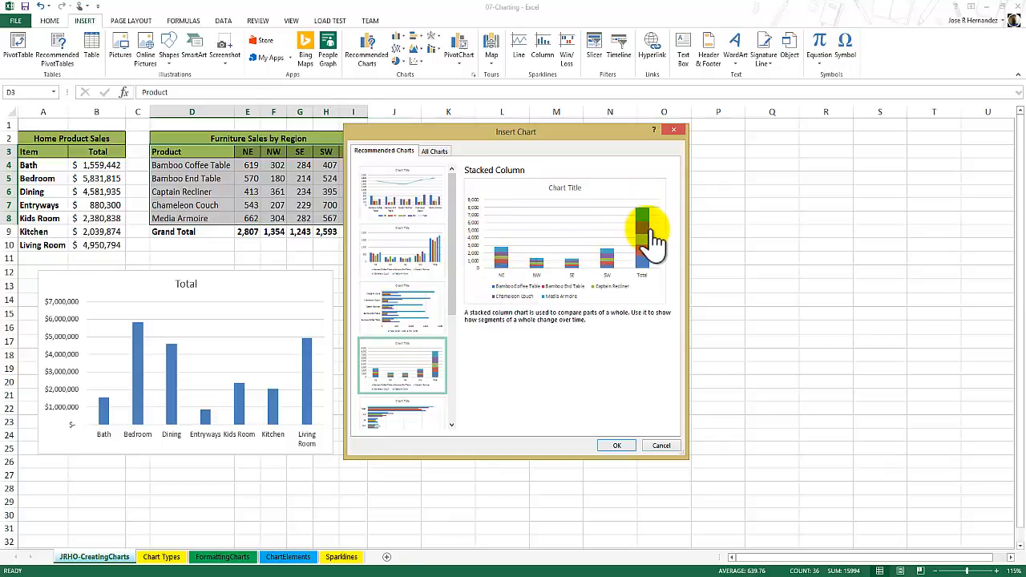
# Insert the recommended Clustered Bar chart with products on the vertical axis and place it beside the Total column chart.
pyautogui.click(404, 304)
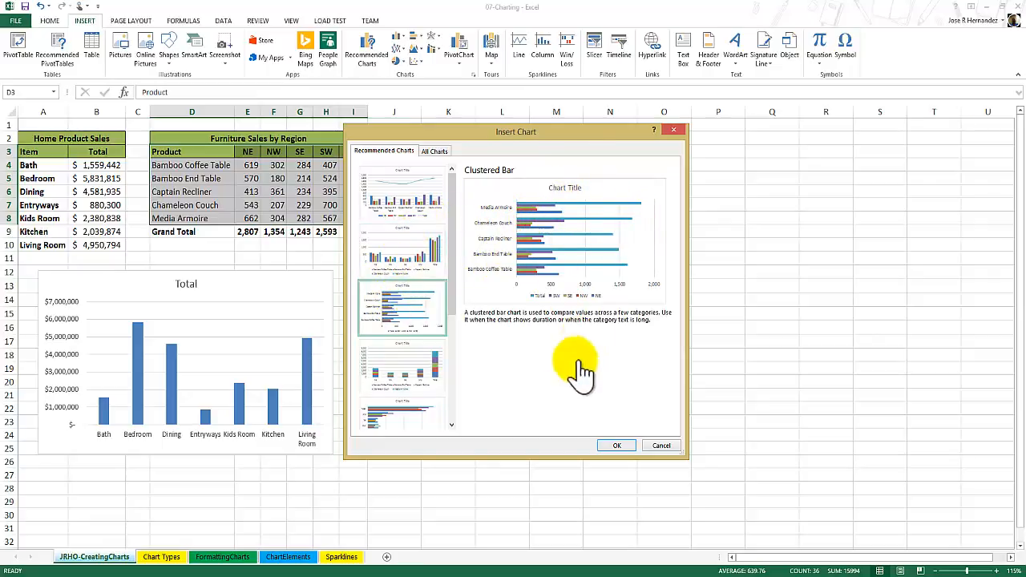
pyautogui.click(621, 446)
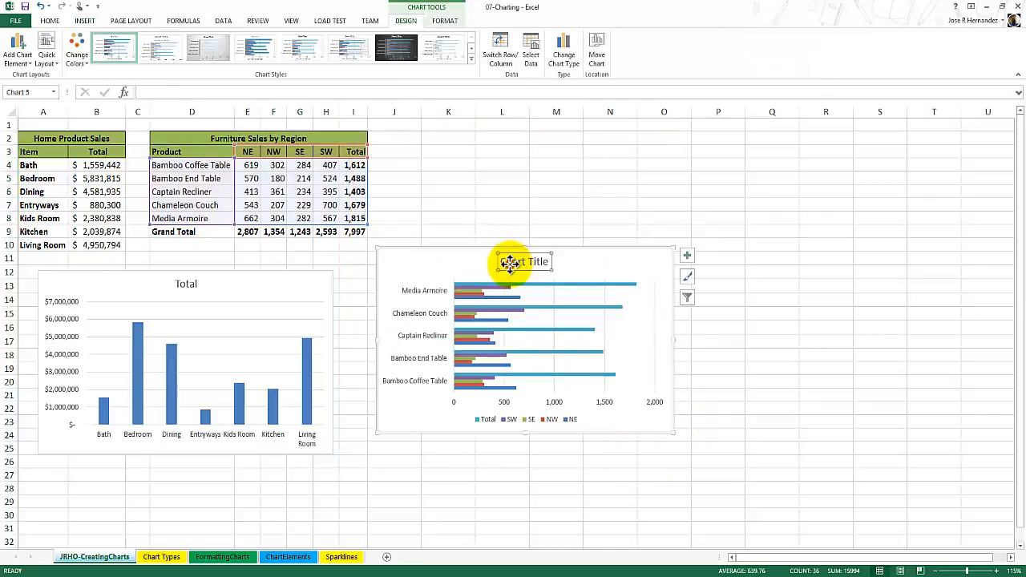
pyautogui.moveTo(465, 263)
pyautogui.mouseDown()
pyautogui.moveTo(474, 170)
pyautogui.moveTo(447, 282)
pyautogui.mouseUp()
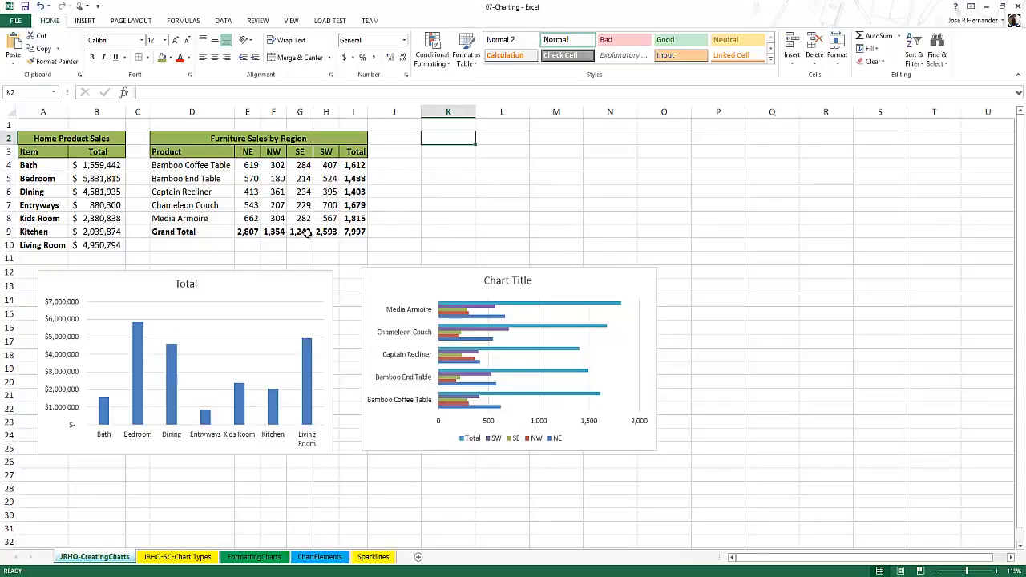
# On the JRHO-SC-Chart Types sheet, delete the existing chart that covers the Sales by Month by Region table.
pyautogui.click(178, 557)
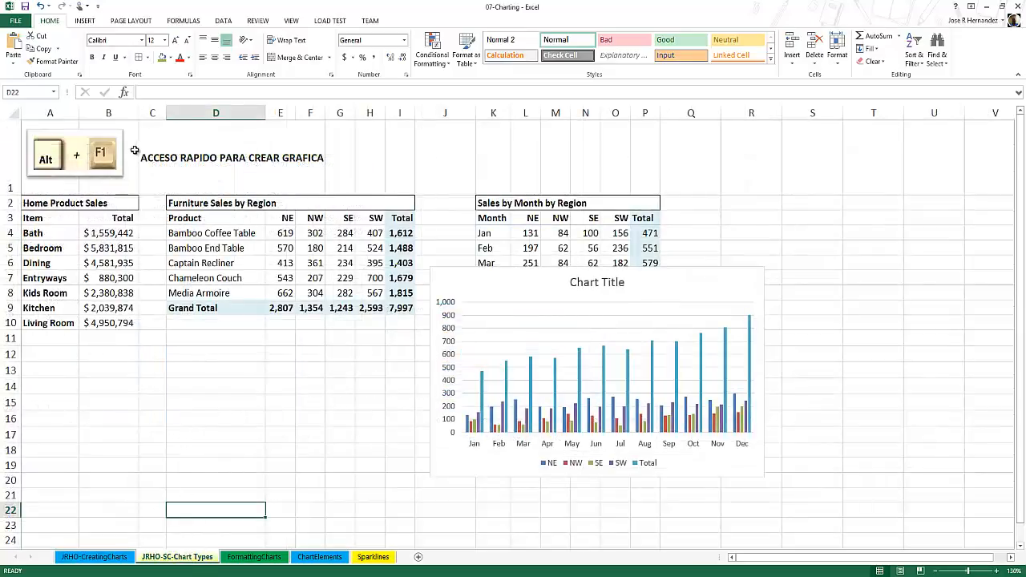
pyautogui.click(109, 153)
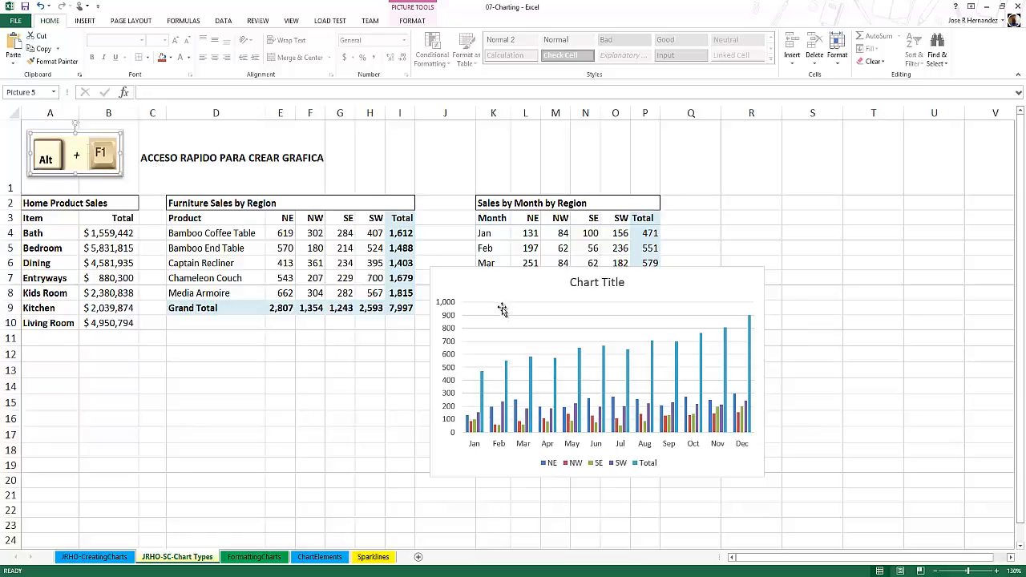
pyautogui.click(495, 349)
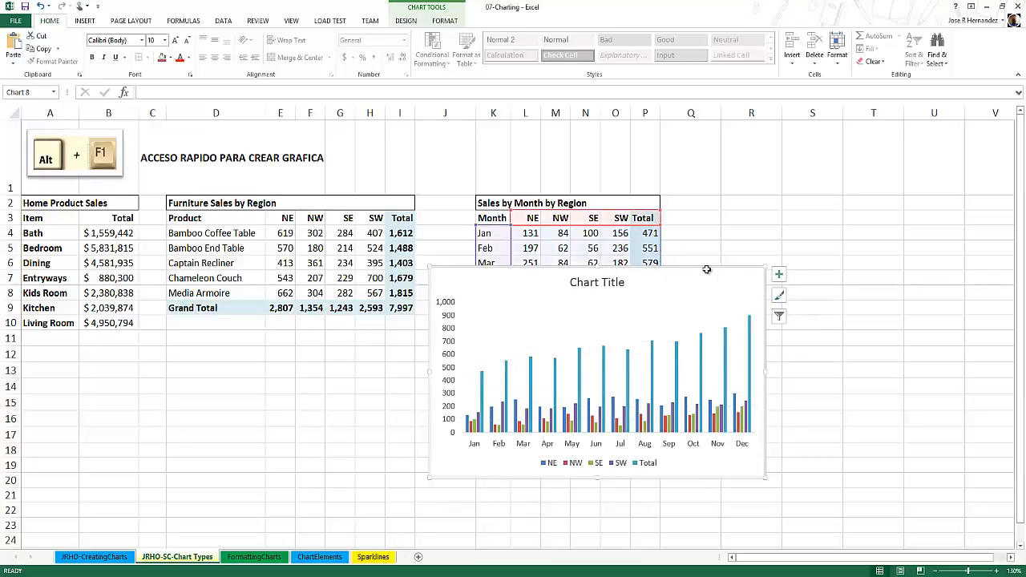
pyautogui.press('Delete')
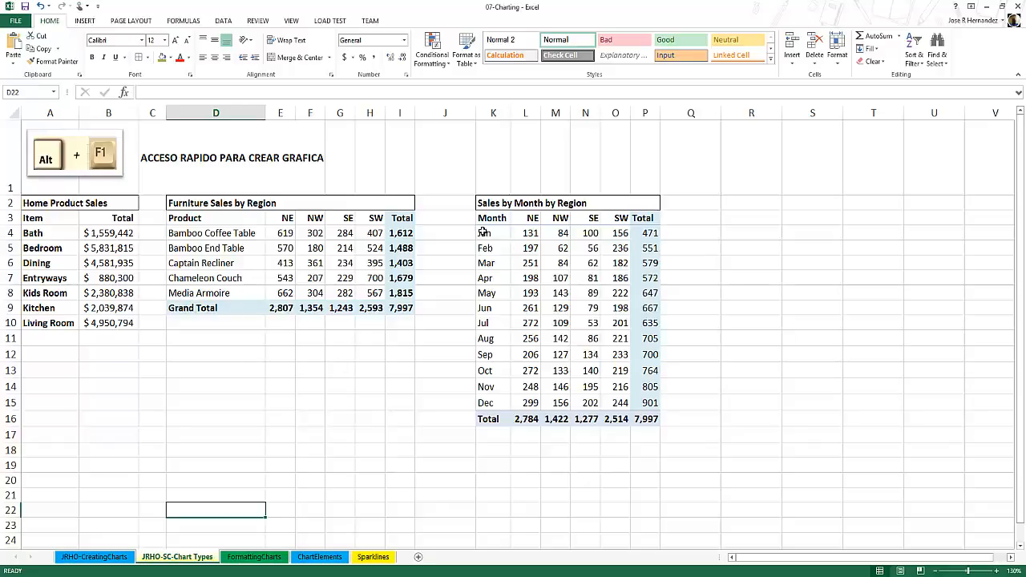
# Create an embedded column chart from the Sales by Month by Region data in K3:O15, excluding the totals.
pyautogui.moveTo(486, 218); pyautogui.dragTo(611, 401)
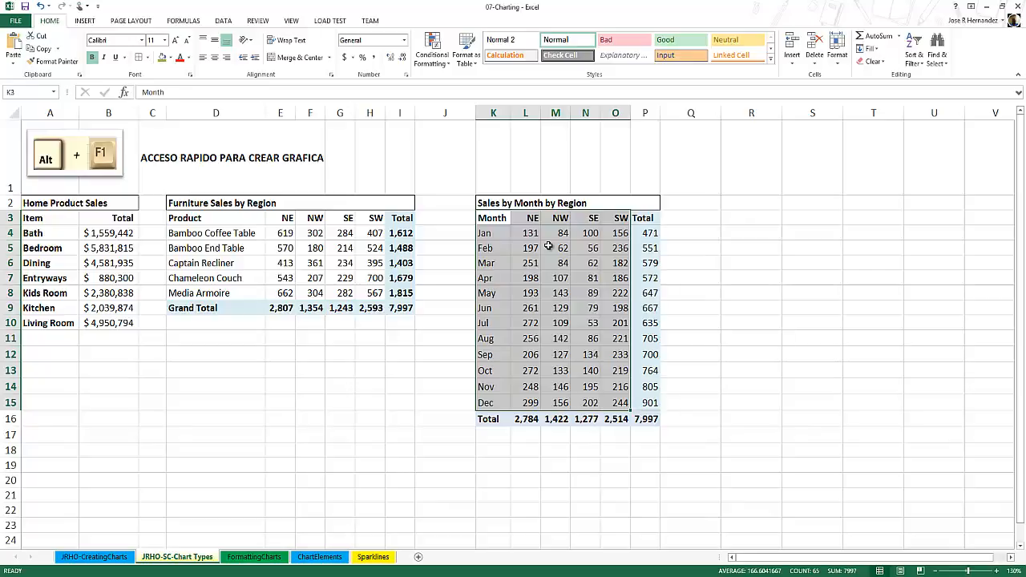
pyautogui.hotkey('alt', 'F1')
pyautogui.moveTo(700, 449); pyautogui.dragTo(709, 458)
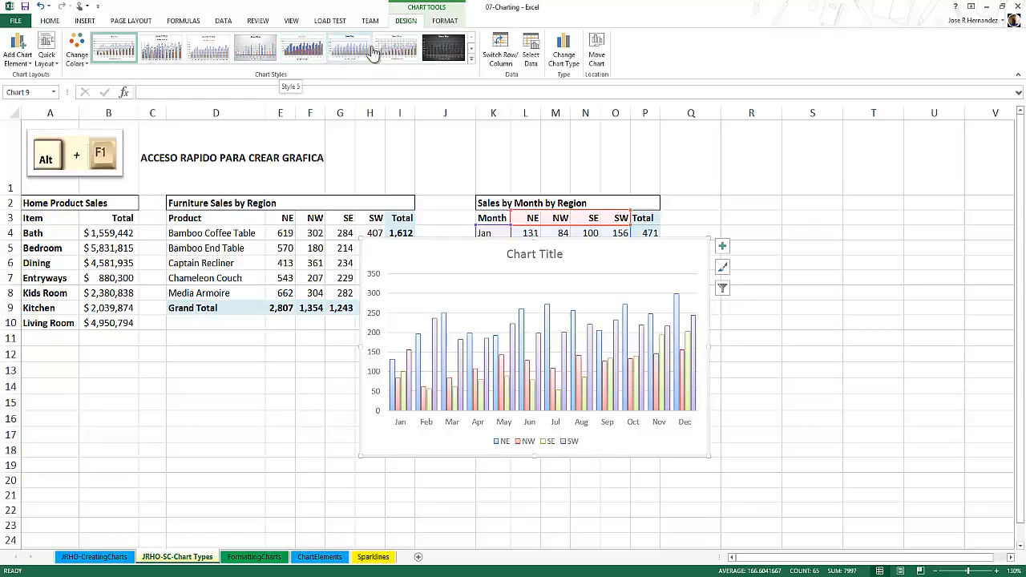
# Apply the dark-background chart style to the monthly sales chart and move it below the Furniture Sales by Region table.
pyautogui.click(450, 57)
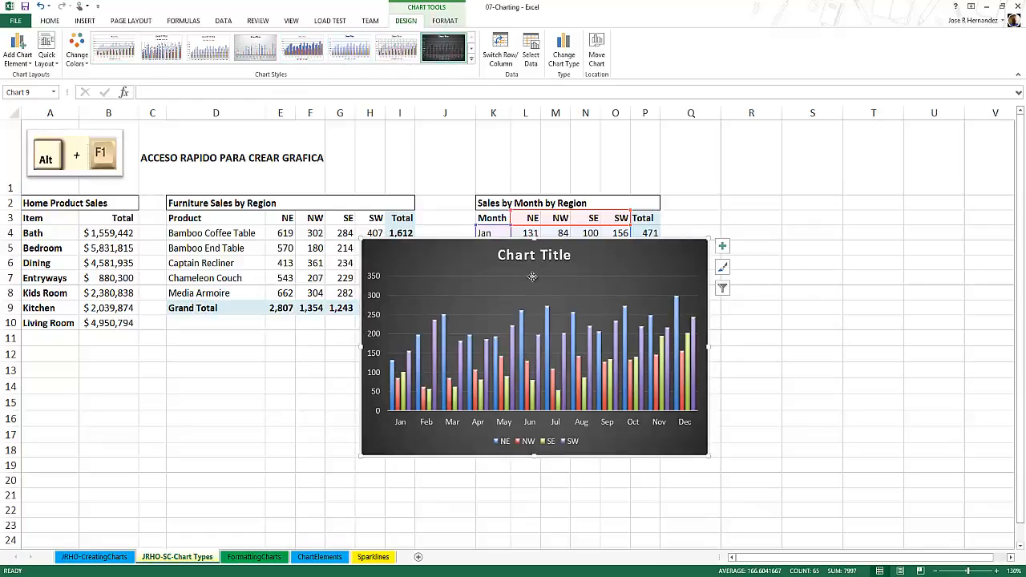
pyautogui.moveTo(532, 276); pyautogui.dragTo(285, 358)
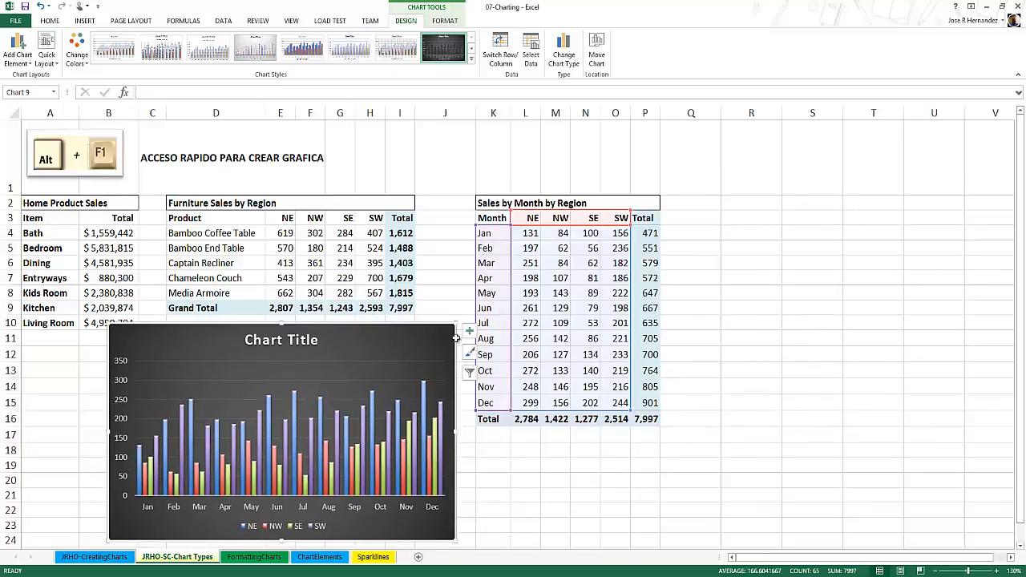
pyautogui.moveTo(389, 357); pyautogui.dragTo(377, 360)
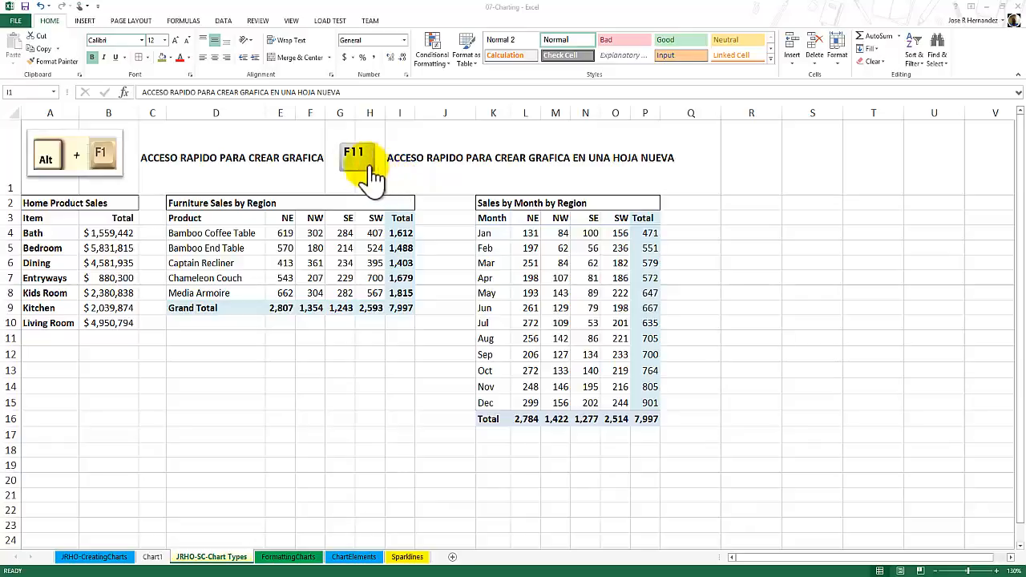
# Create a column chart on a new sheet from the Sales by Month by Region data in K3:O15, without totals.
pyautogui.moveTo(492, 220); pyautogui.dragTo(616, 390)
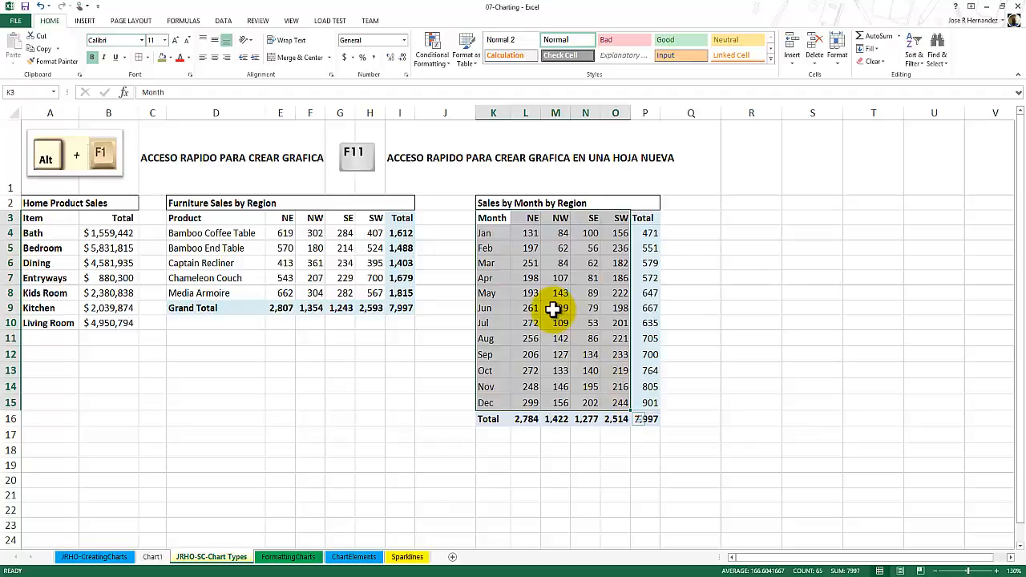
pyautogui.press('F11')
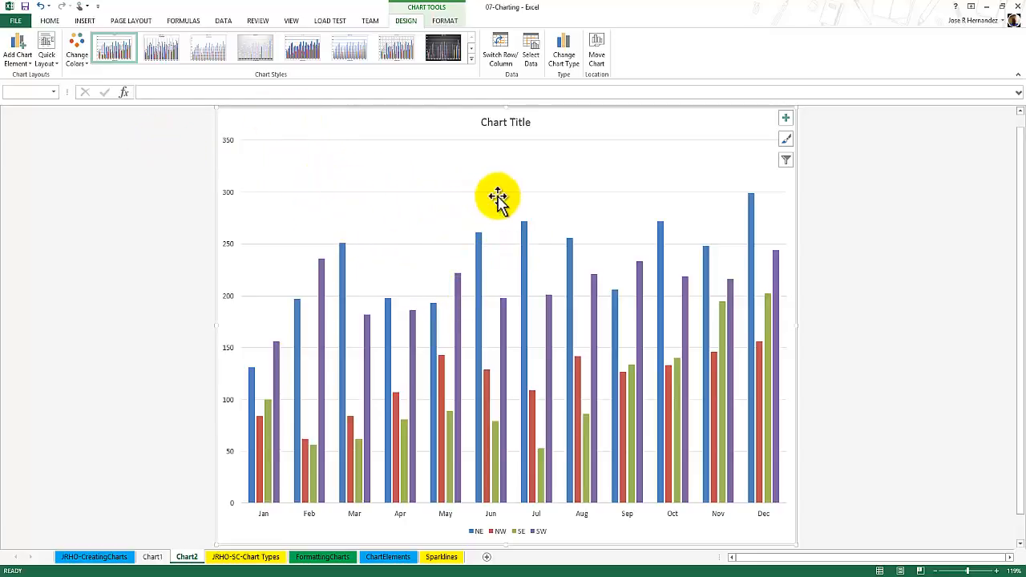
# Try several chart styles on the new chart sheet and apply the dark Style 8 with data labels showing.
pyautogui.click(785, 140)
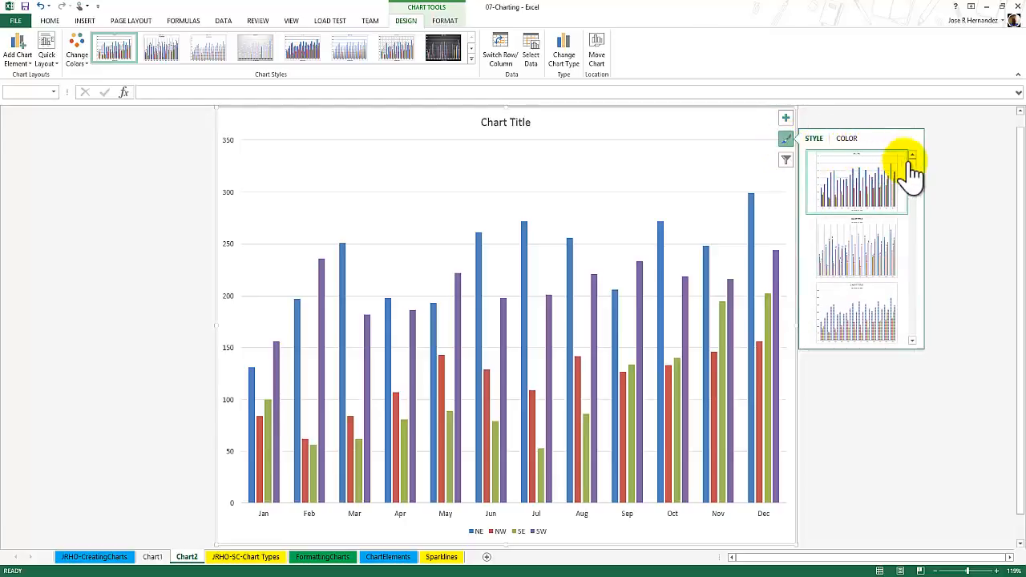
pyautogui.moveTo(912, 167); pyautogui.dragTo(912, 172)
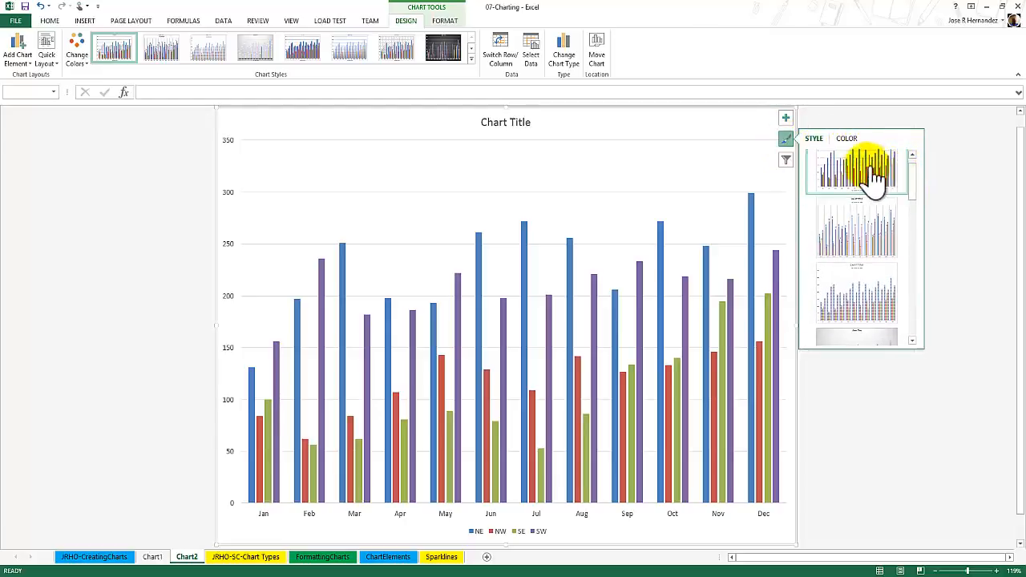
pyautogui.click(856, 221)
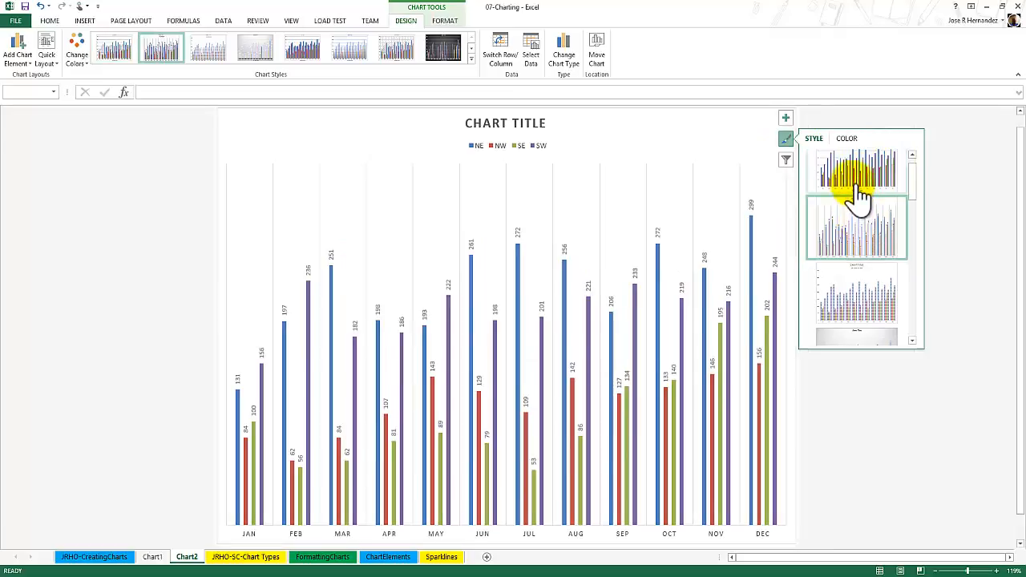
pyautogui.click(853, 171)
pyautogui.moveTo(912, 173); pyautogui.dragTo(913, 266)
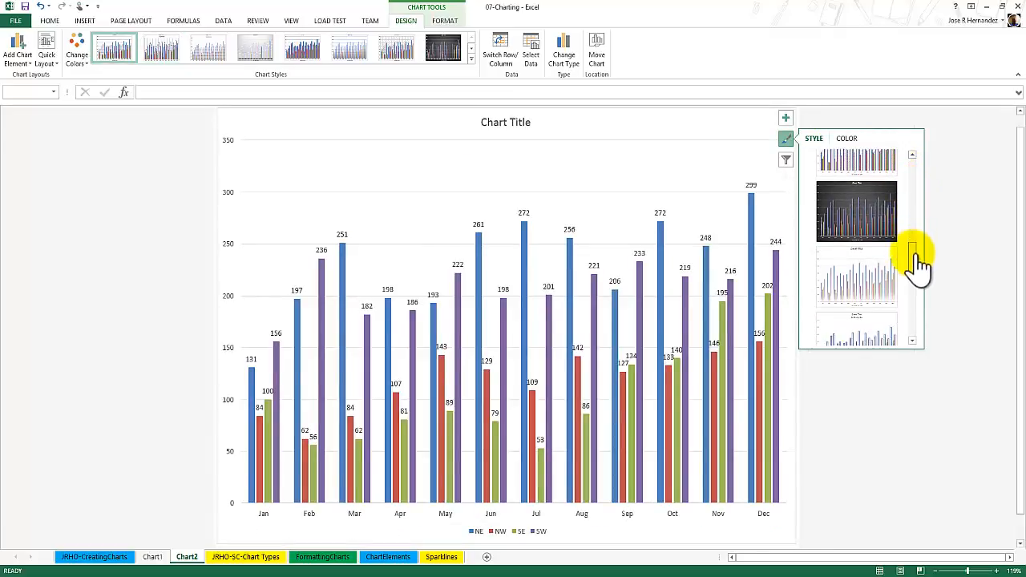
pyautogui.click(863, 241)
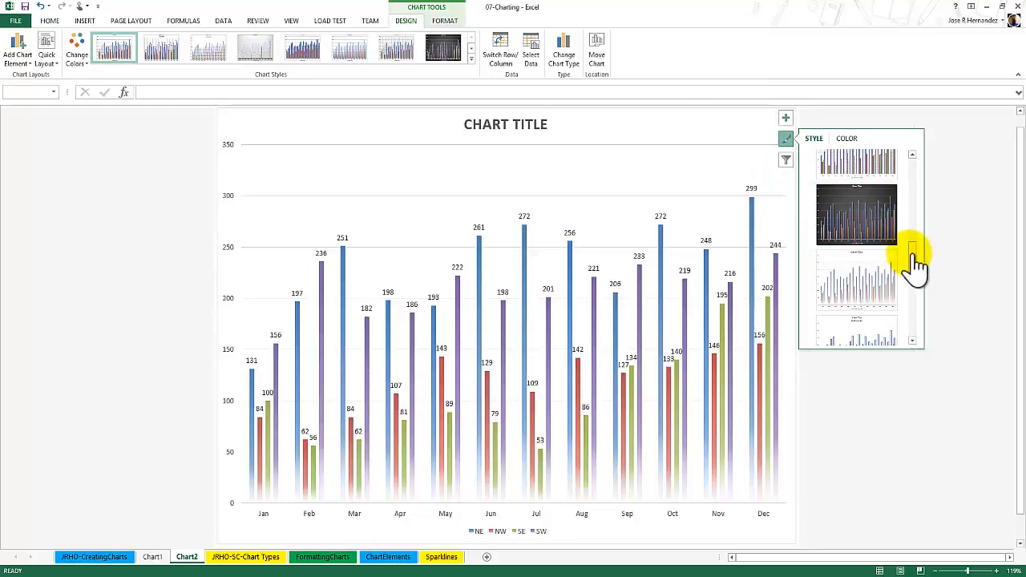
pyautogui.moveTo(911, 252); pyautogui.dragTo(881, 270)
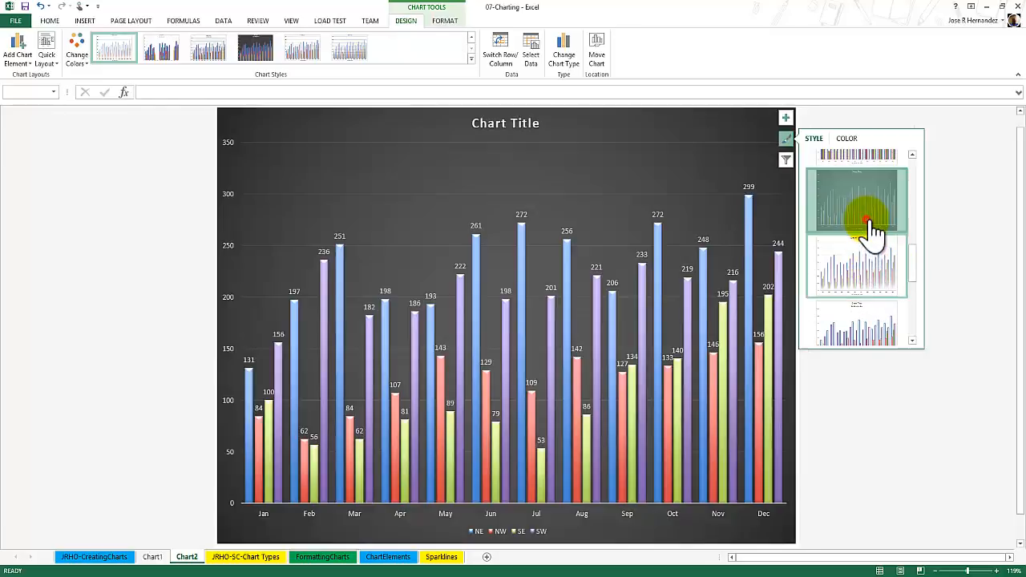
pyautogui.click(872, 232)
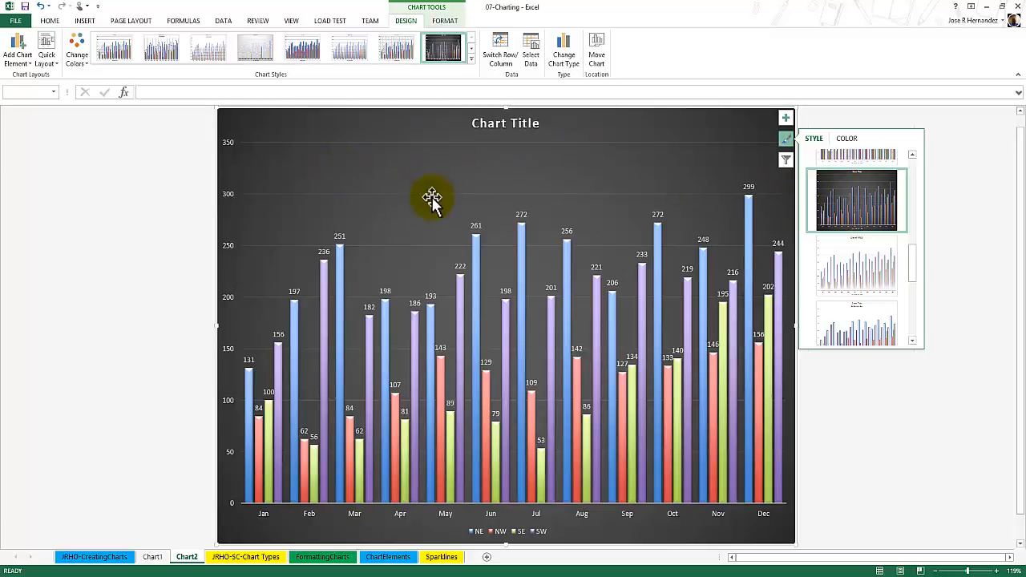
# Apply quick Layout 5 with a data table to the chart and change its title to GRAFICA EJEMPLO.
pyautogui.click(48, 62)
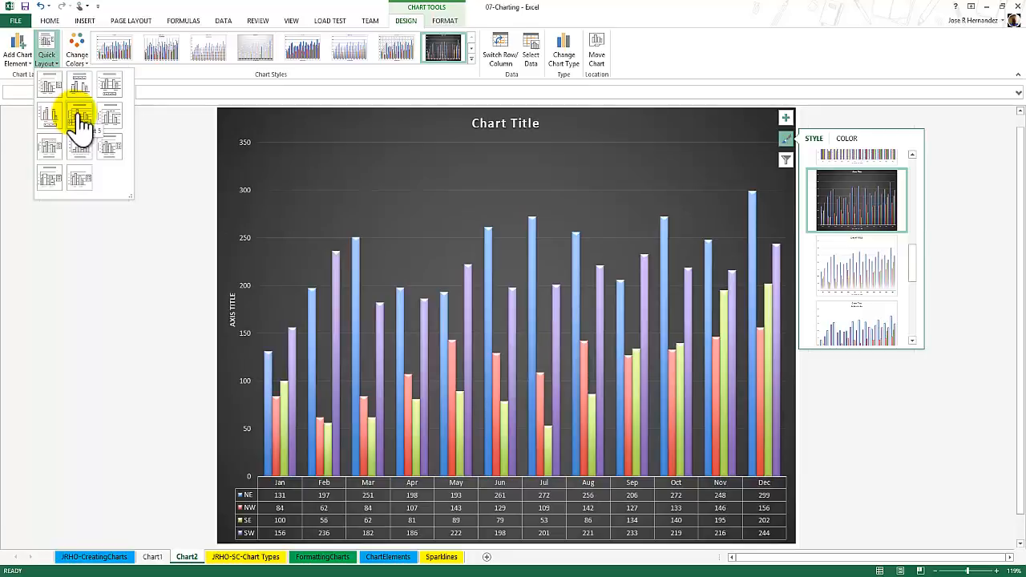
pyautogui.click(79, 119)
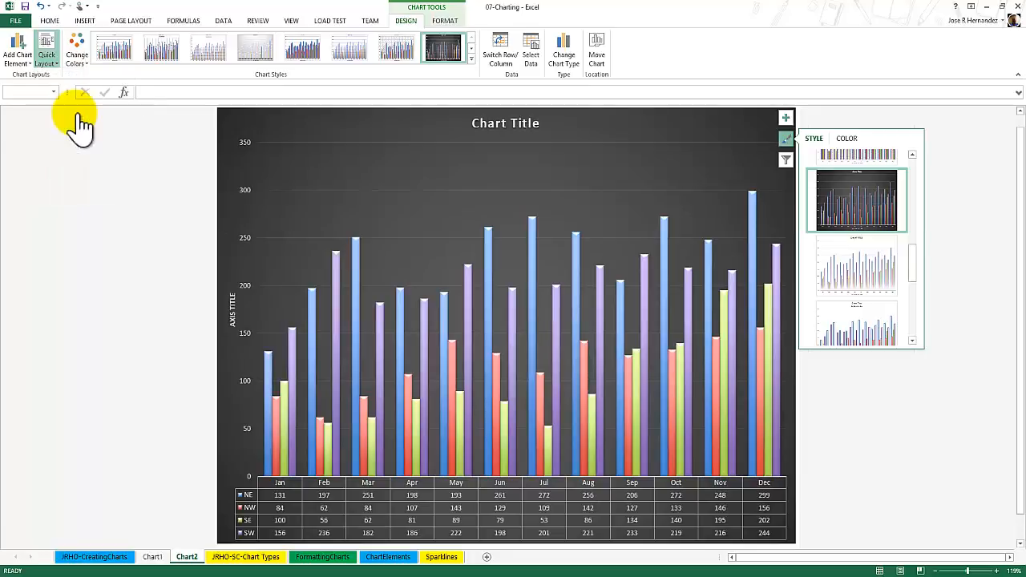
pyautogui.tripleClick(504, 126)
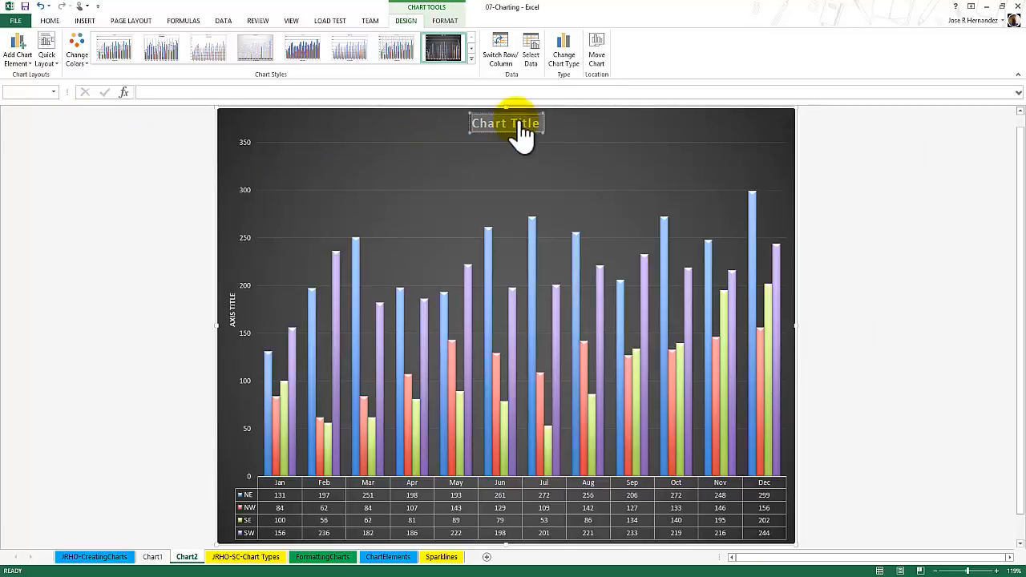
pyautogui.write('GRAFICA E')
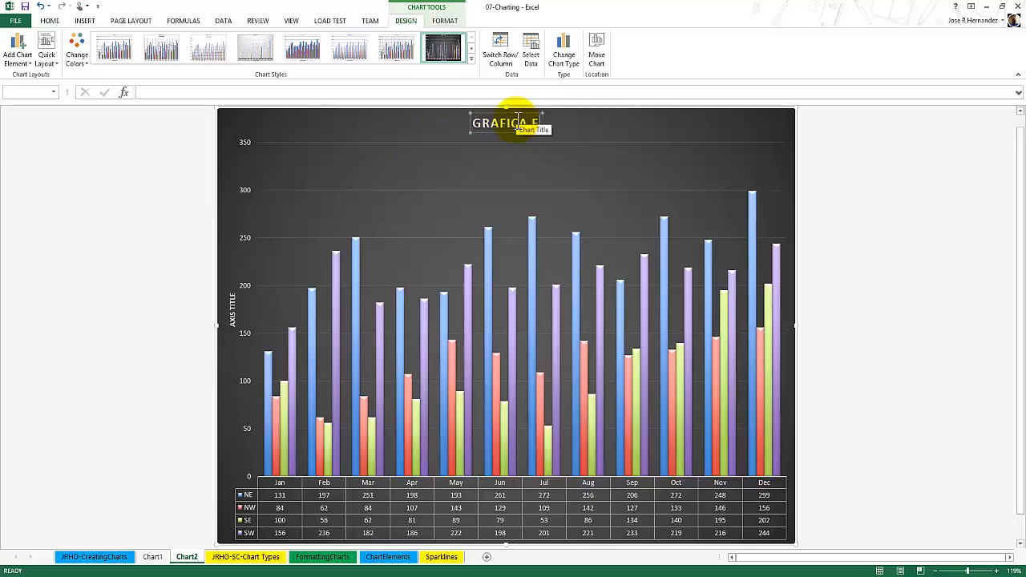
pyautogui.write('JEMPLO')
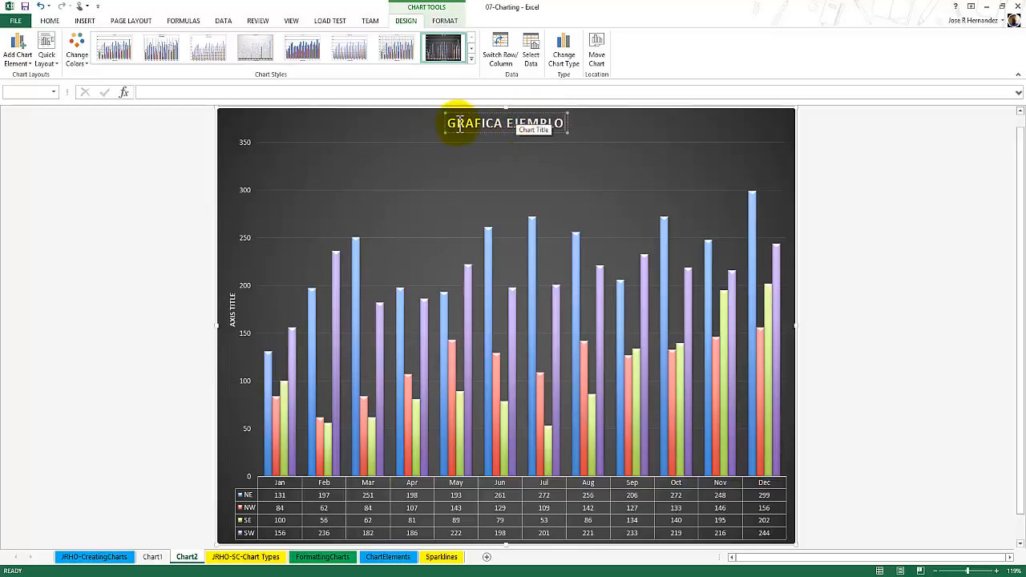
pyautogui.click(196, 159)
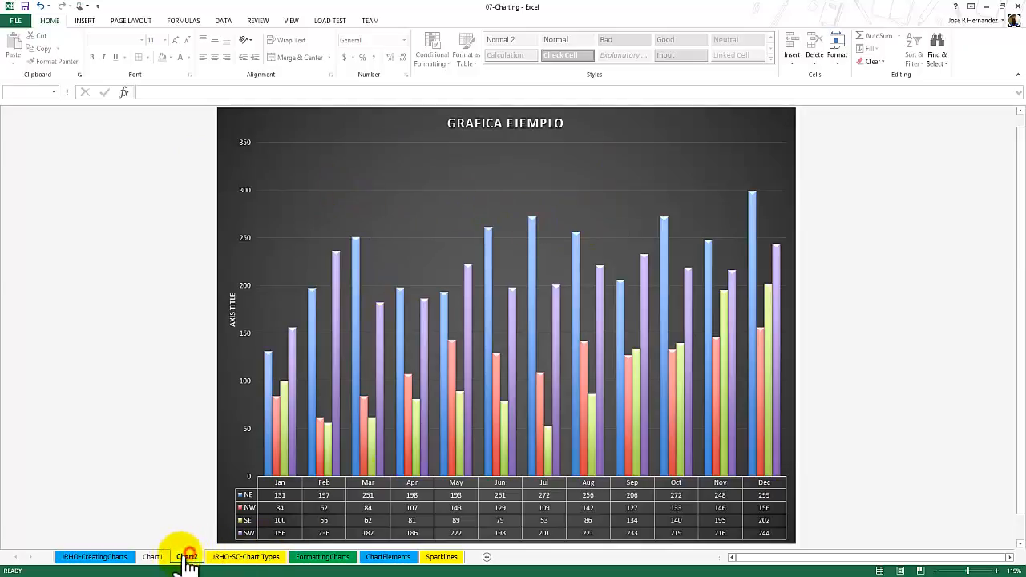
# View the chart on the Chart1 sheet and return to the JRHO-SC-Chart Types sheet.
pyautogui.click(153, 559)
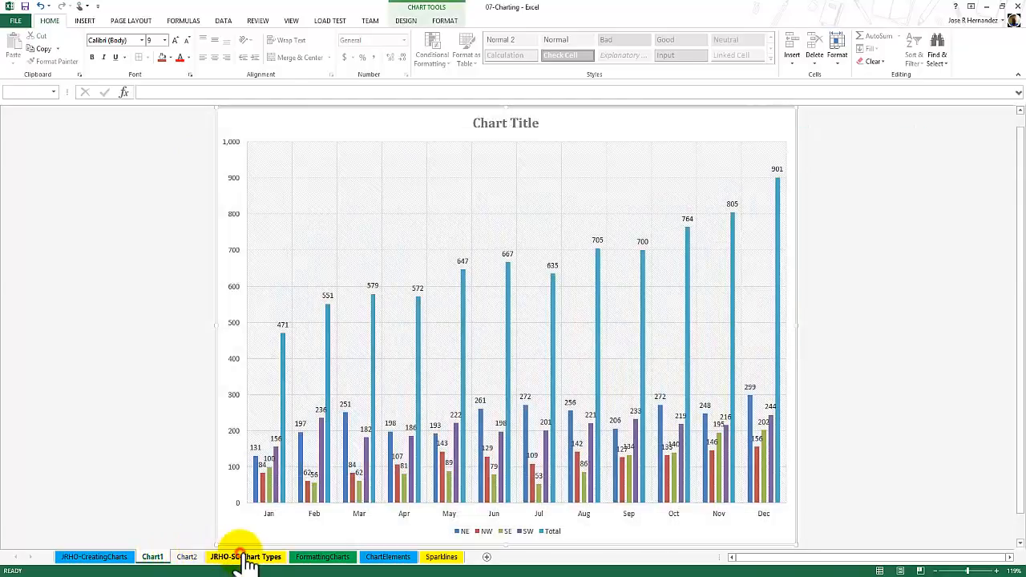
pyautogui.click(235, 557)
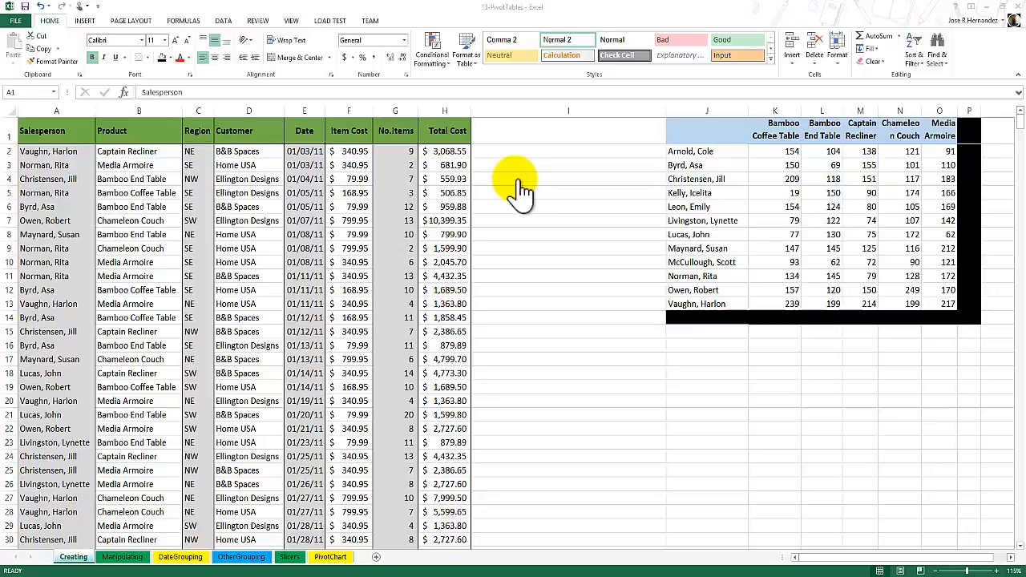
# Review the sales records on the Creating sheet of 13-PivotTables and the list of salespeople in column J.
pyautogui.click(52, 129)
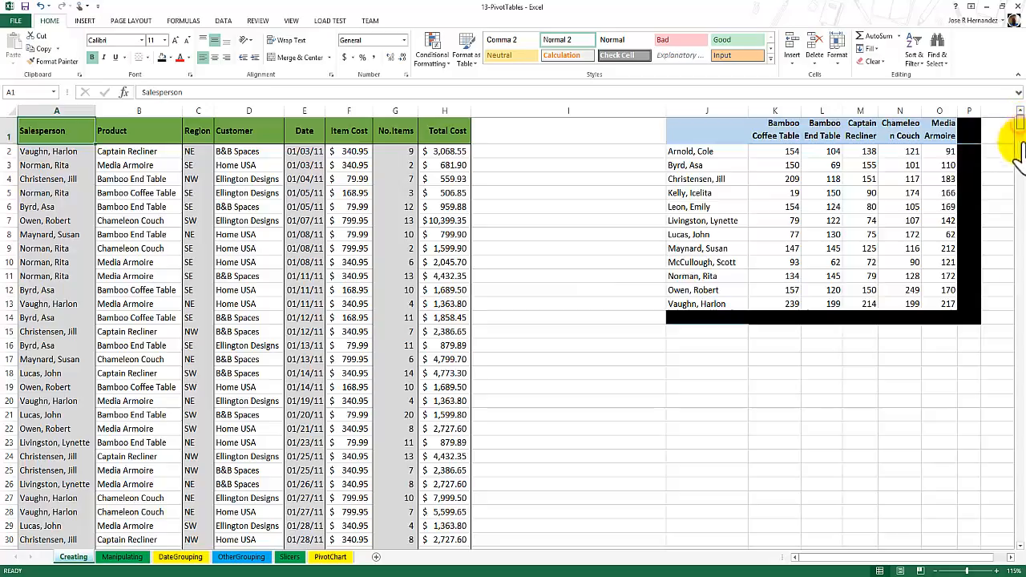
pyautogui.moveTo(1018, 156); pyautogui.dragTo(1018, 120)
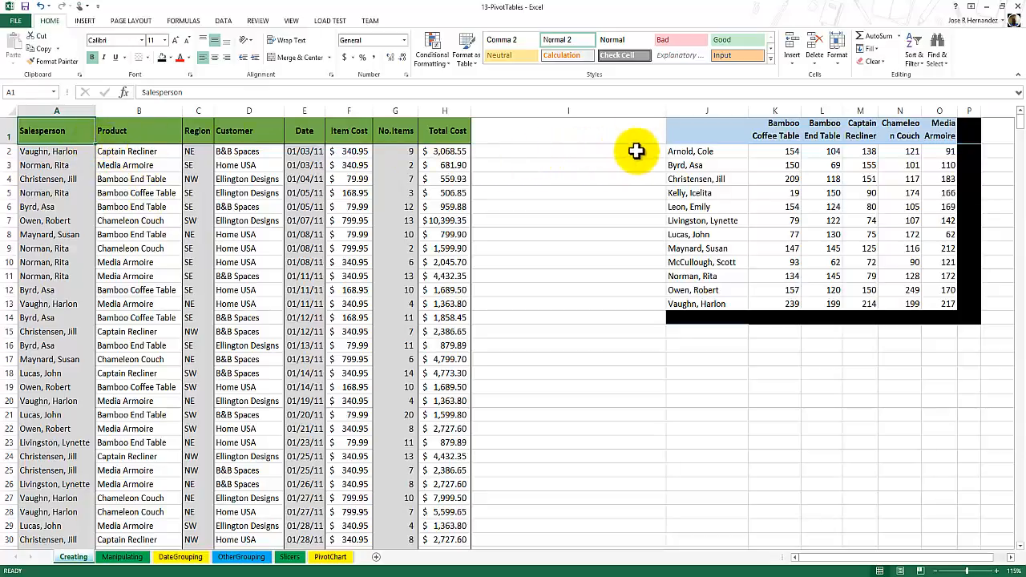
pyautogui.click(712, 132)
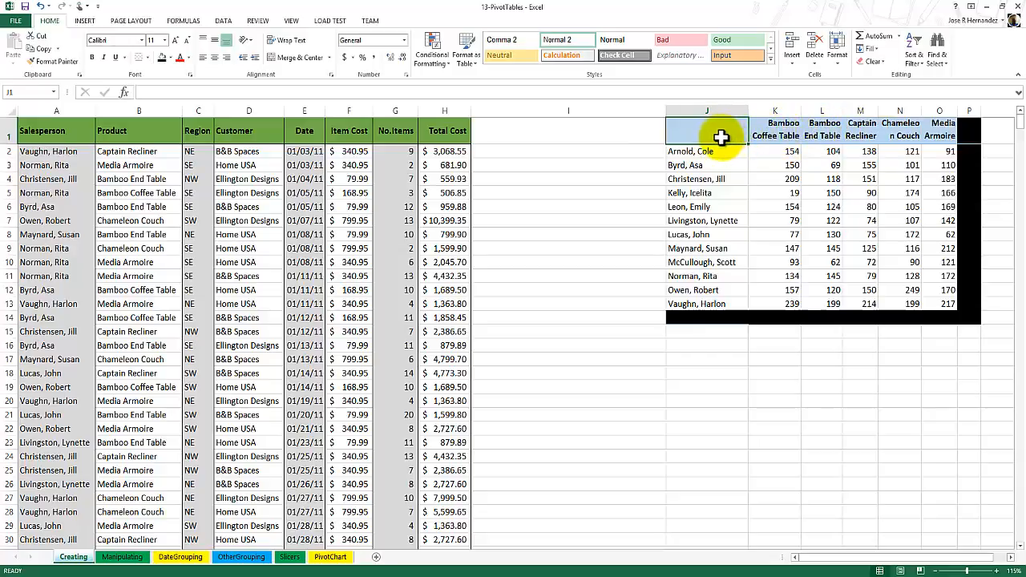
pyautogui.click(687, 152)
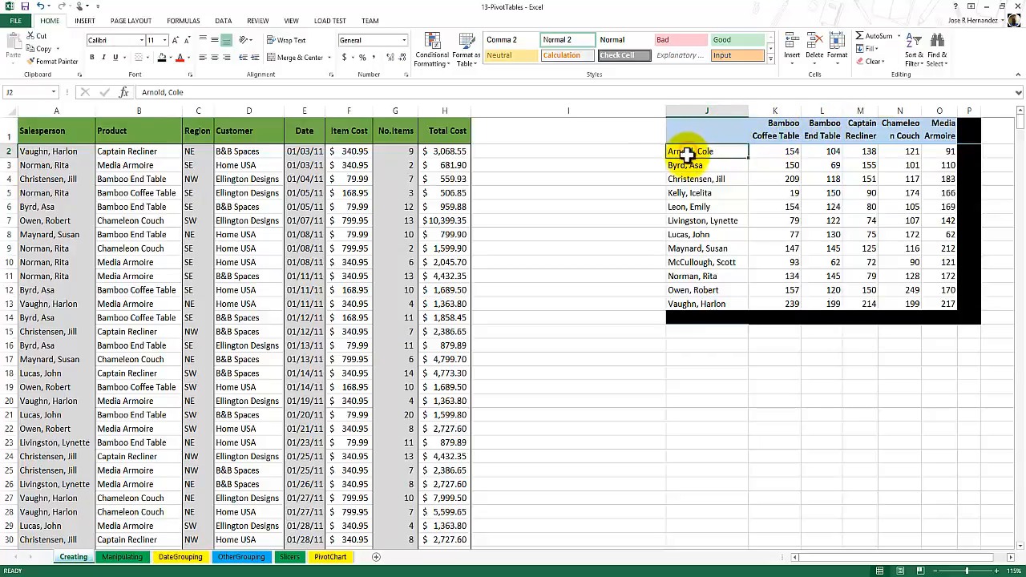
pyautogui.moveTo(687, 153); pyautogui.dragTo(700, 290)
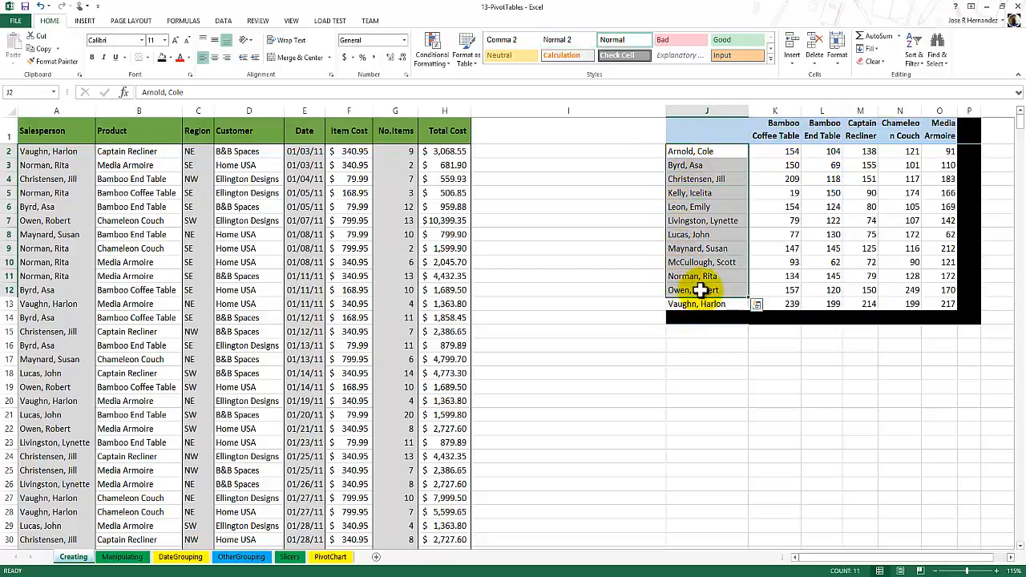
# Examine the SUMIFS formula in K2, the first salesperson's row and the product headers K1:O1 of the summary table.
pyautogui.click(778, 152)
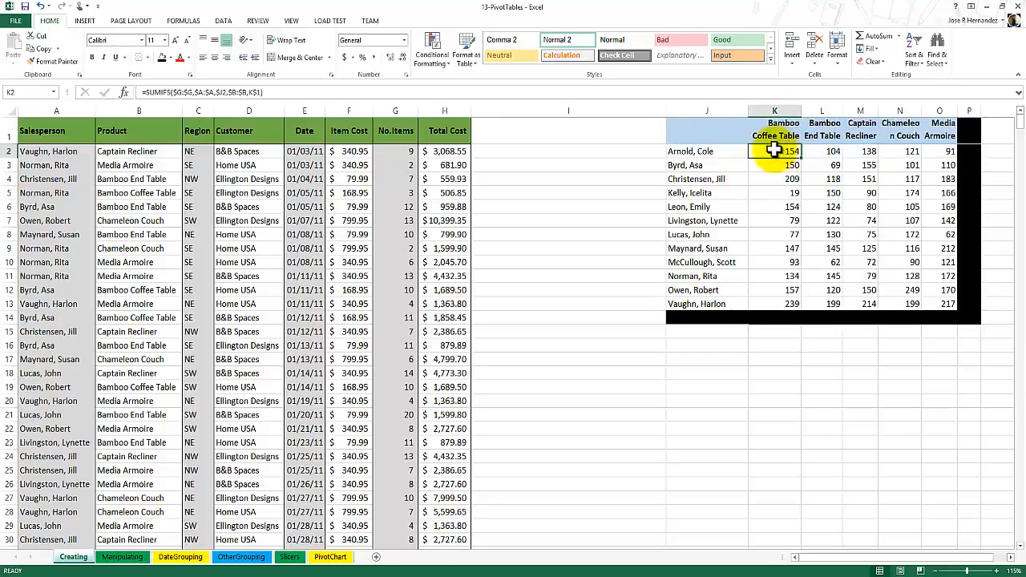
pyautogui.click(704, 150)
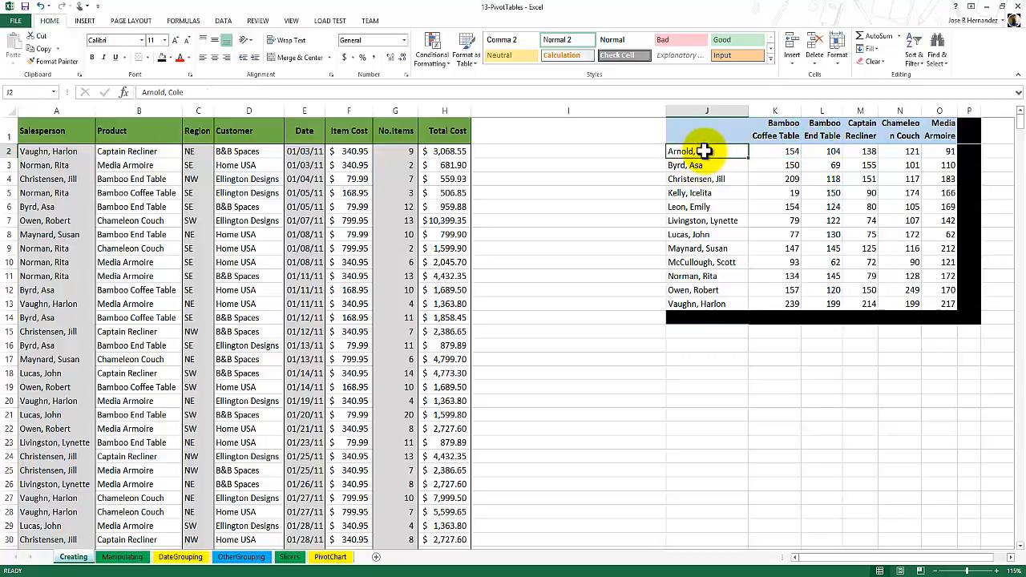
pyautogui.moveTo(709, 153); pyautogui.dragTo(934, 145)
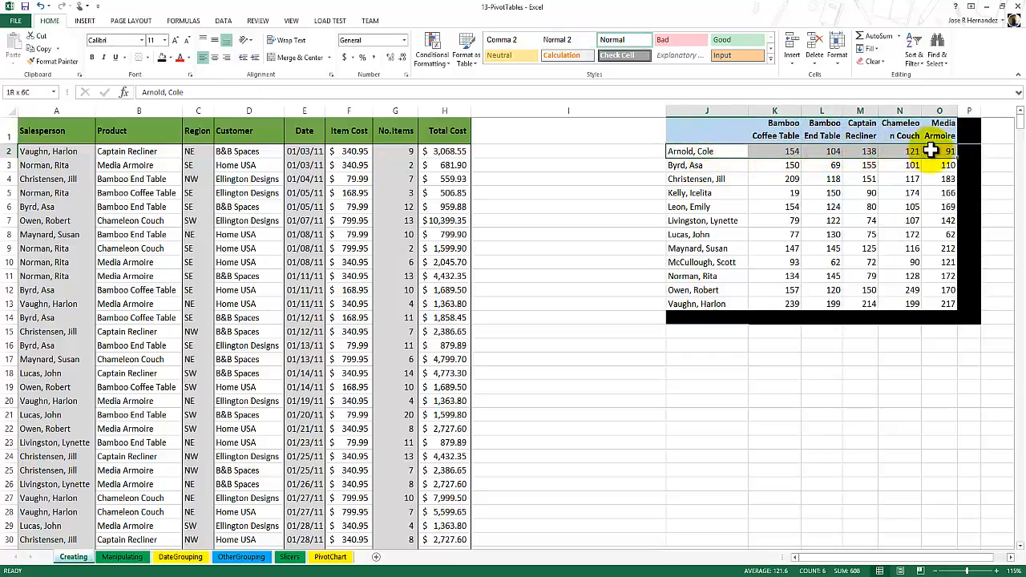
pyautogui.click(785, 126)
pyautogui.click(821, 127)
pyautogui.click(862, 127)
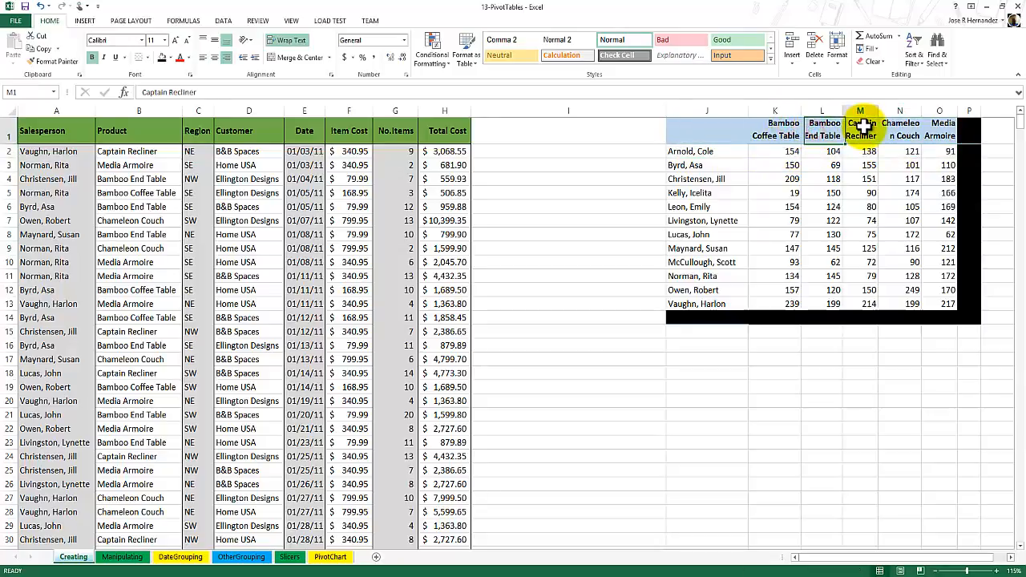
pyautogui.click(898, 127)
pyautogui.click(940, 127)
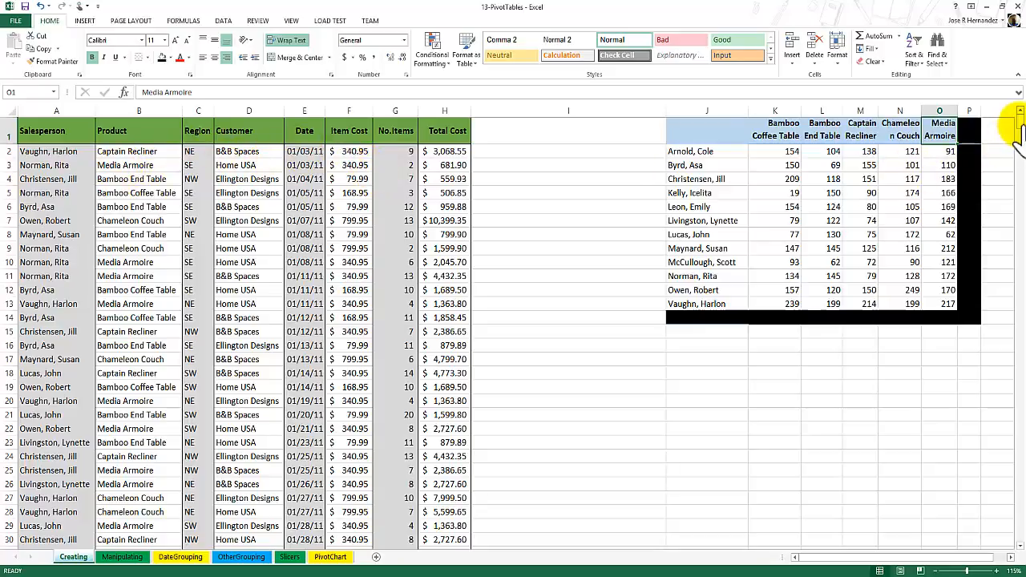
pyautogui.moveTo(1020, 170); pyautogui.dragTo(1016, 128)
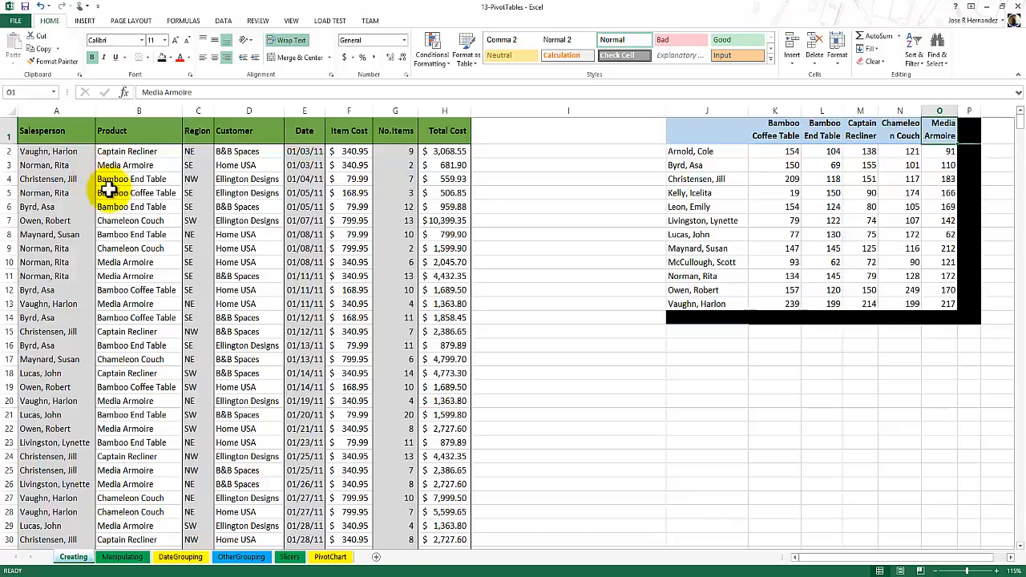
# Insert a PivotTable on a new worksheet from the sales data range A1:H910 of the Creating sheet.
pyautogui.click(39, 136)
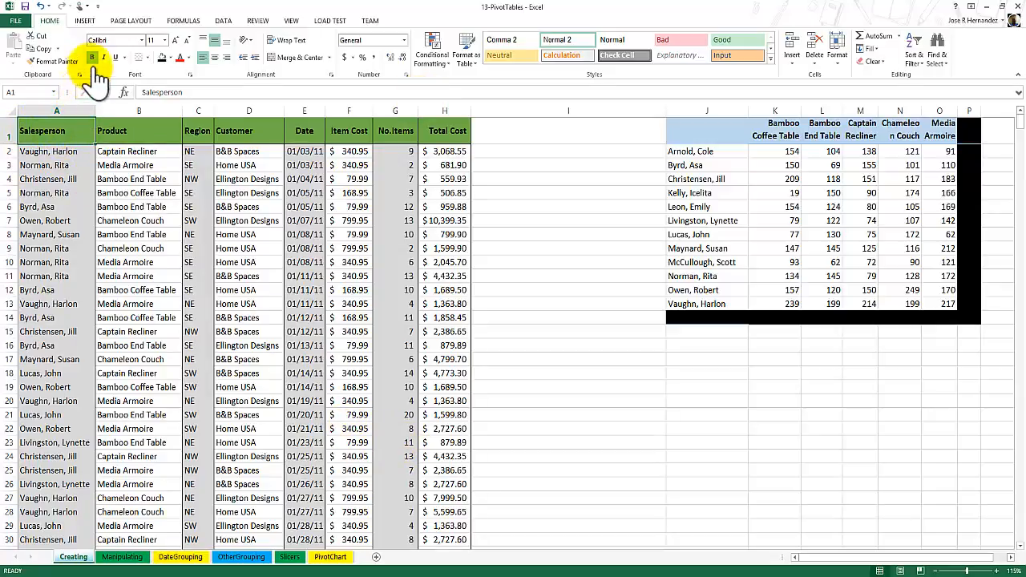
pyautogui.click(85, 20)
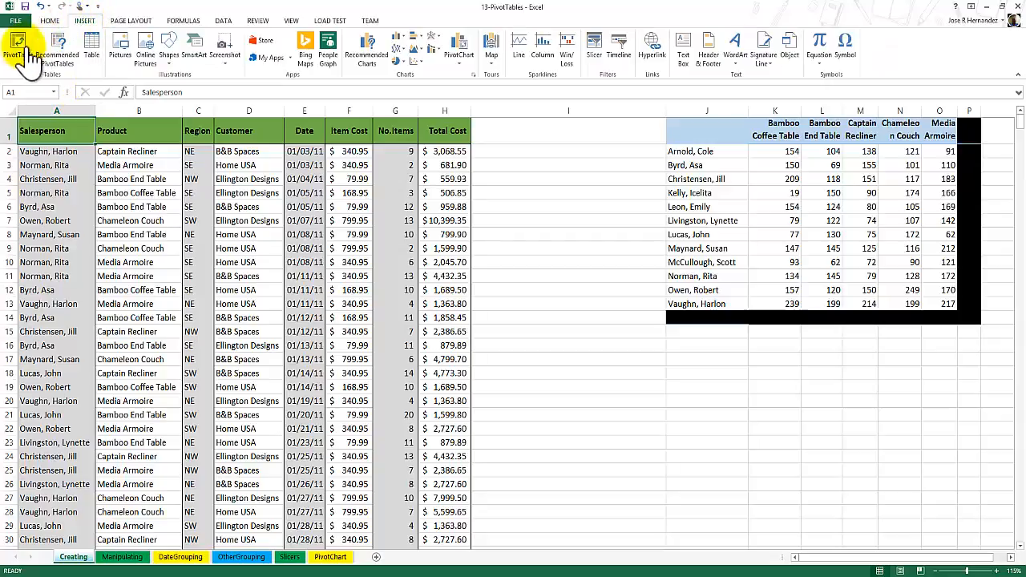
pyautogui.click(28, 64)
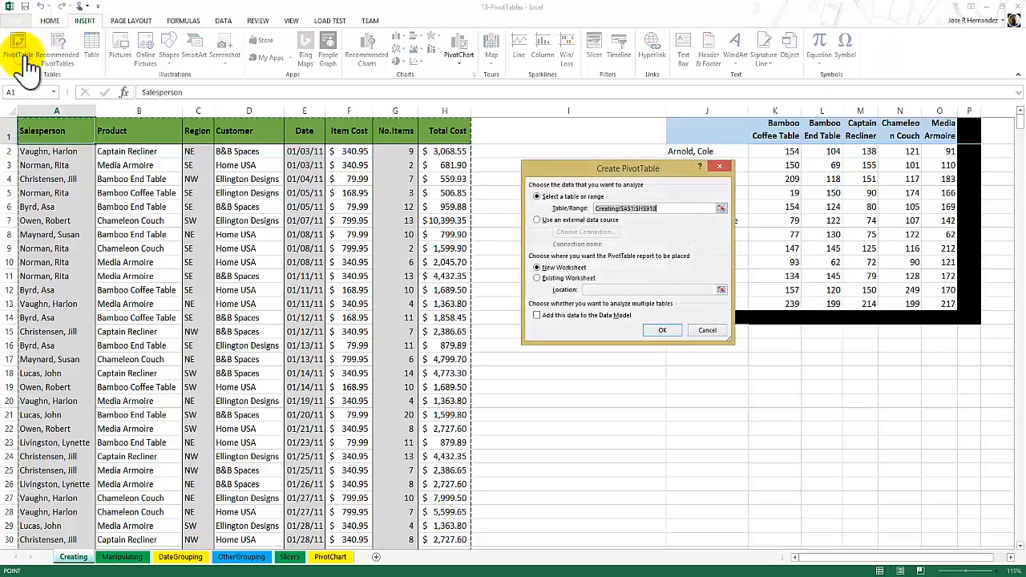
pyautogui.moveTo(577, 176); pyautogui.dragTo(538, 134)
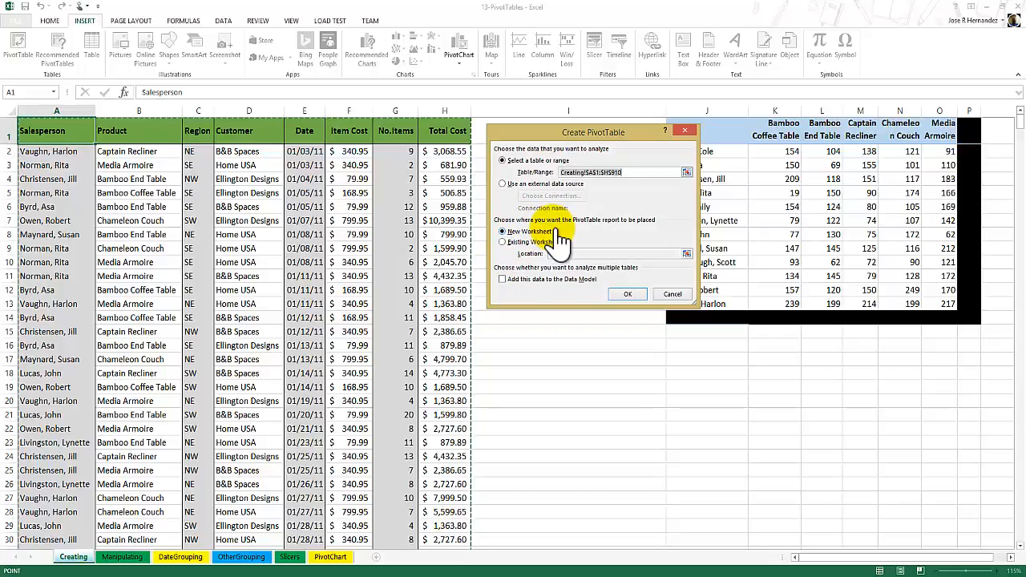
pyautogui.click(634, 295)
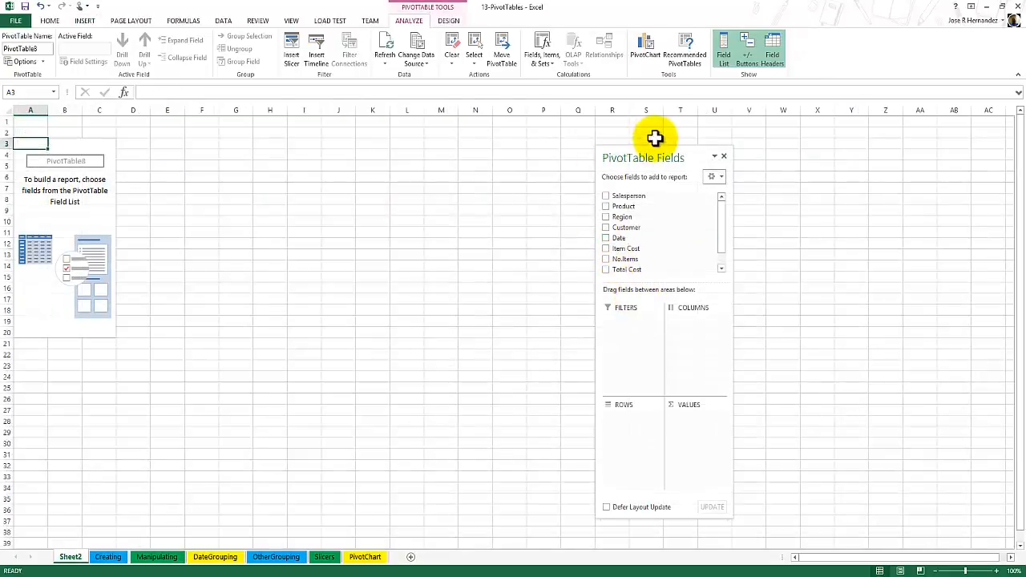
# Lay out the PivotTable with Salesperson as rows, Product as columns and the sum of No.Items as values.
pyautogui.moveTo(647, 159); pyautogui.dragTo(545, 138)
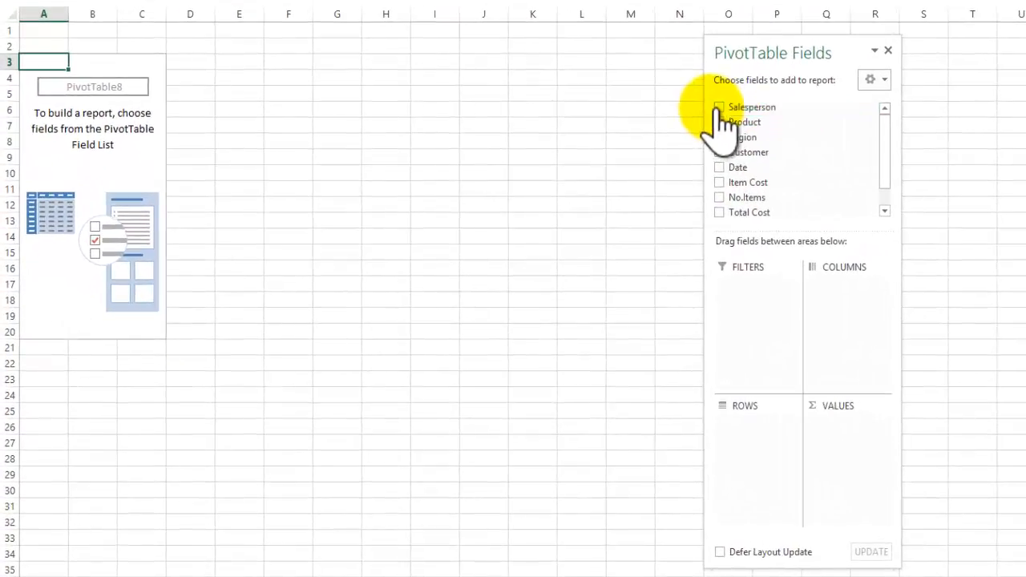
pyautogui.click(508, 174)
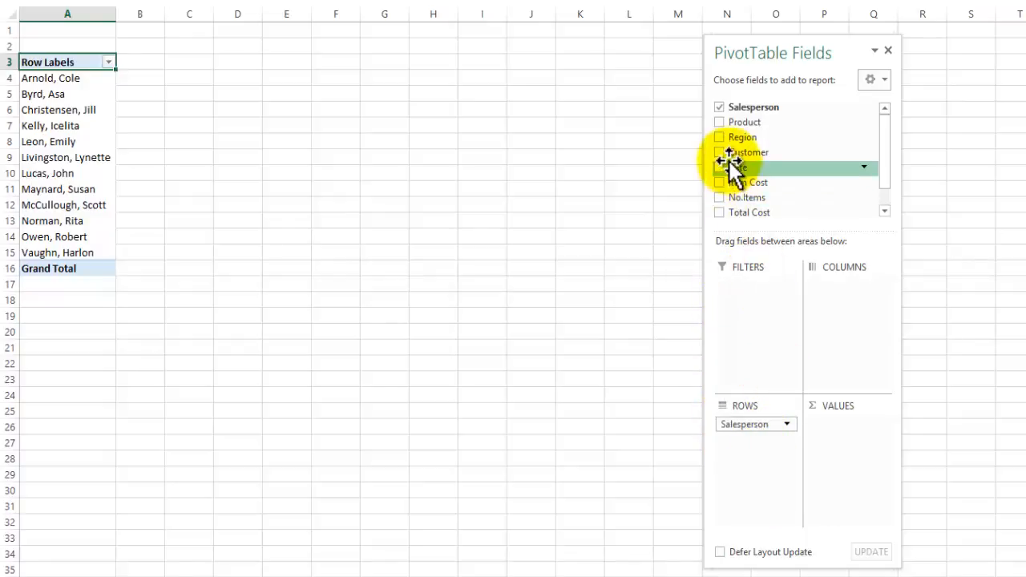
pyautogui.moveTo(731, 125); pyautogui.dragTo(842, 295)
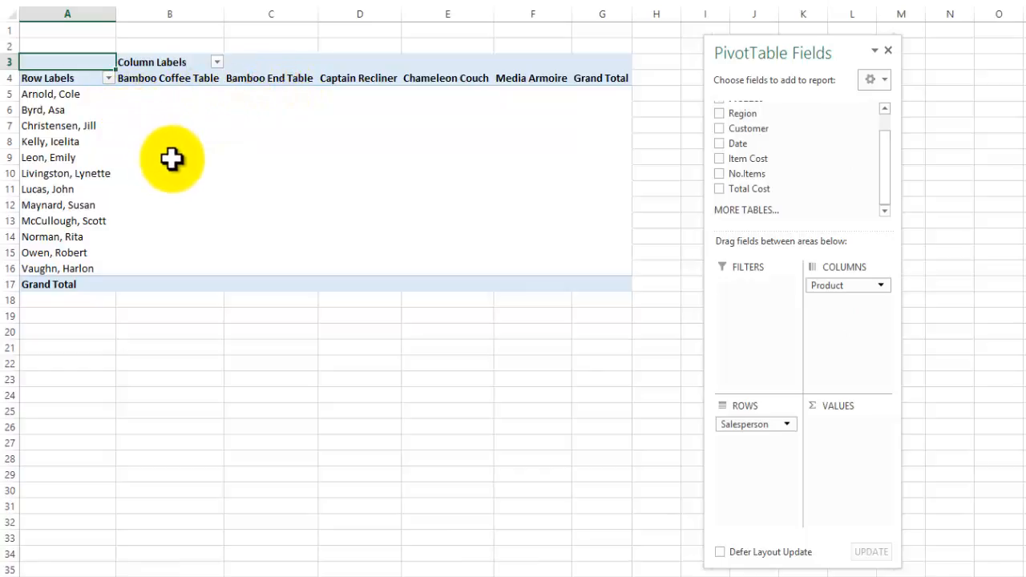
pyautogui.click(720, 174)
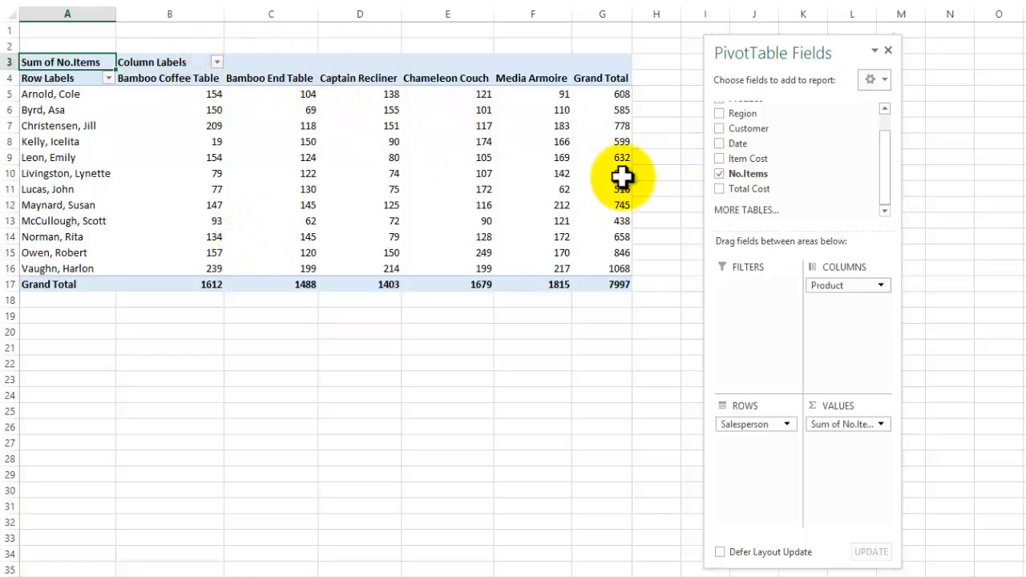
# Apply All Borders to the PivotTable's salesperson rows in A5:G16, leaving out the bottom Grand Total row.
pyautogui.click(40, 94)
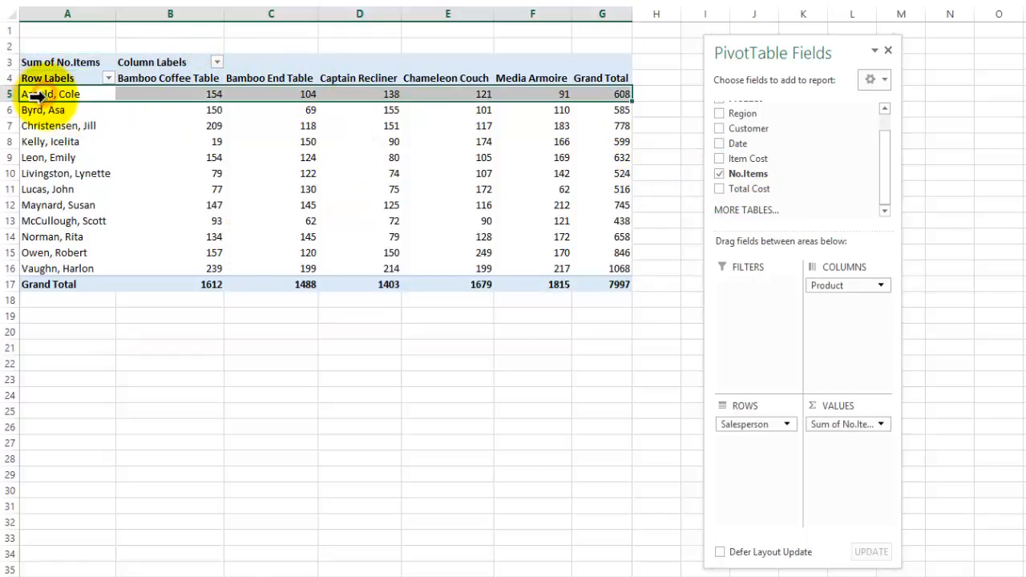
pyautogui.moveTo(37, 95); pyautogui.dragTo(468, 267)
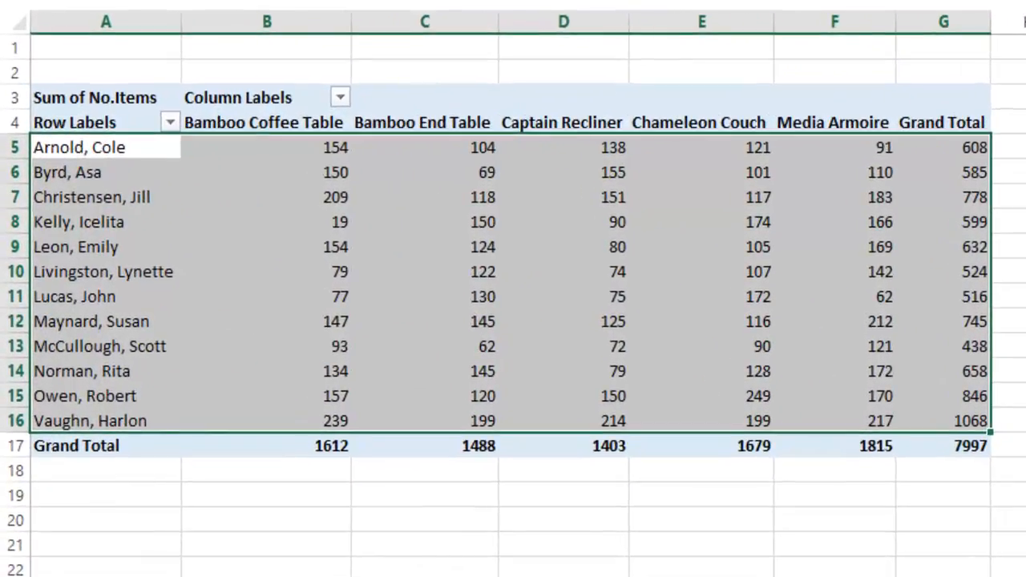
pyautogui.click(329, 2)
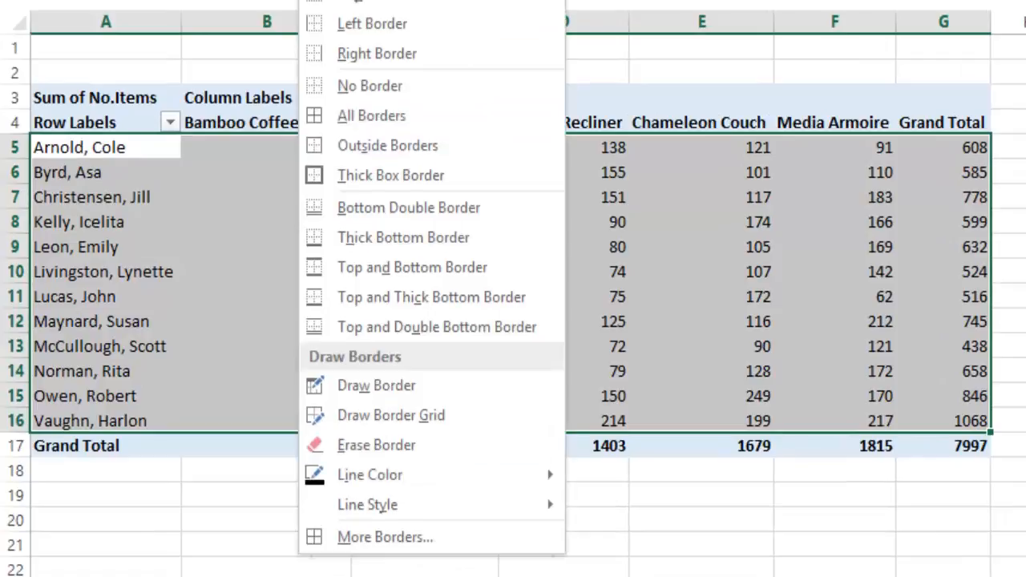
pyautogui.click(367, 112)
pyautogui.moveTo(550, 545); pyautogui.dragTo(562, 565)
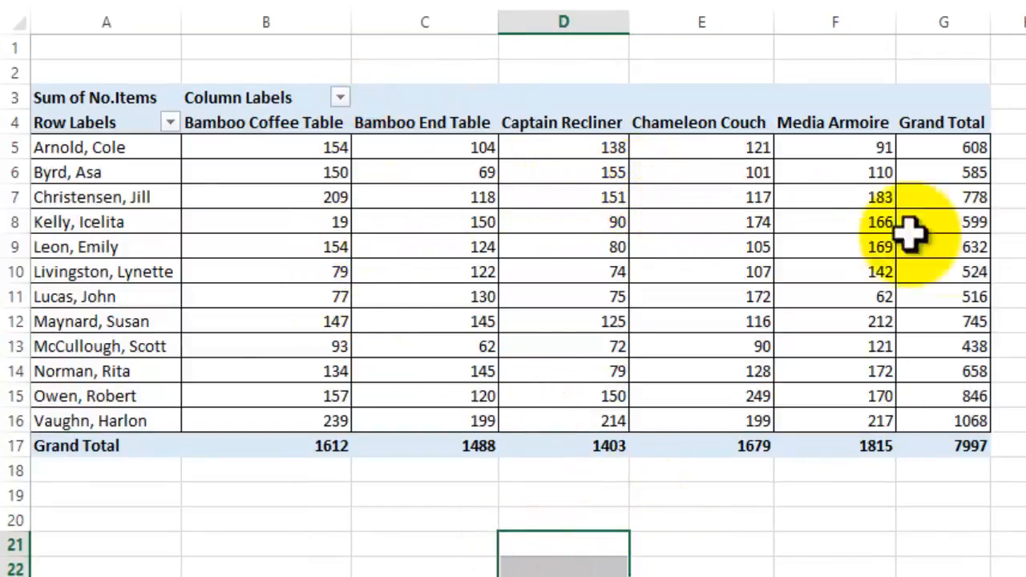
pyautogui.moveTo(446, 166)
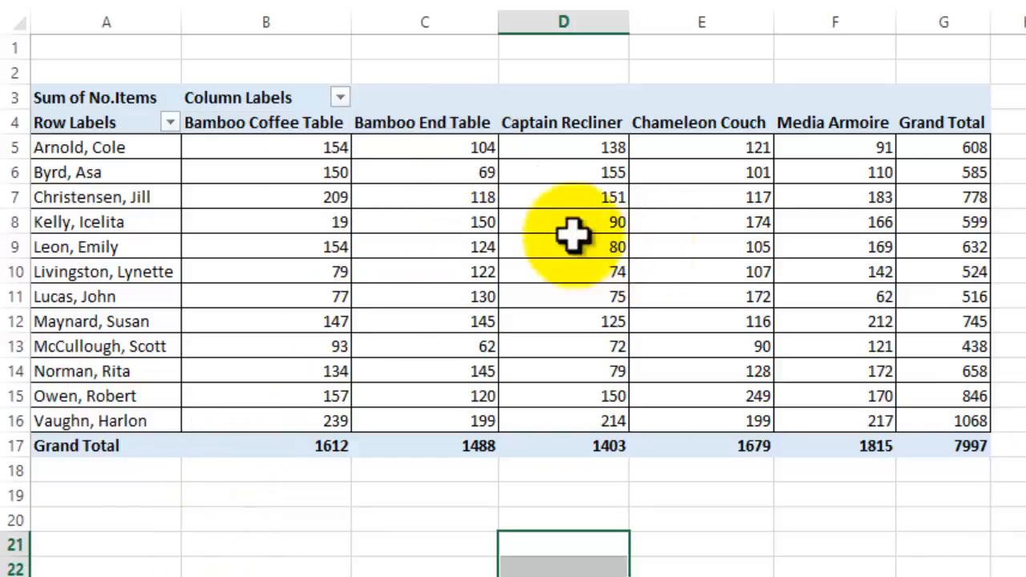
pyautogui.moveTo(859, 317)
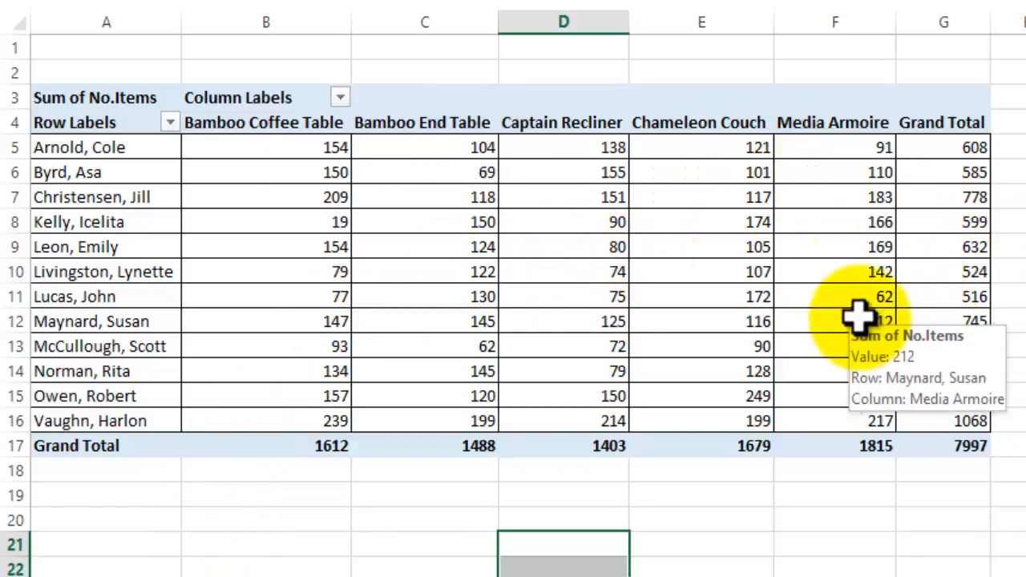